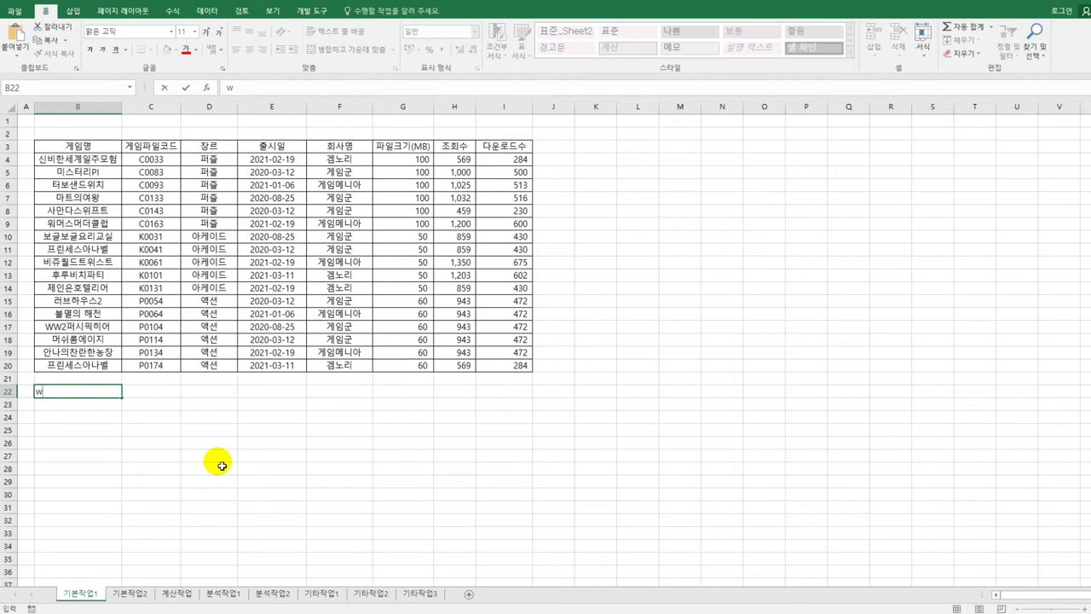
Enter the heading 조건 in B22 and the formula =AND(D4="액션",I4>=400) in B23.
text(hrjs)
key(Return)
text(=)
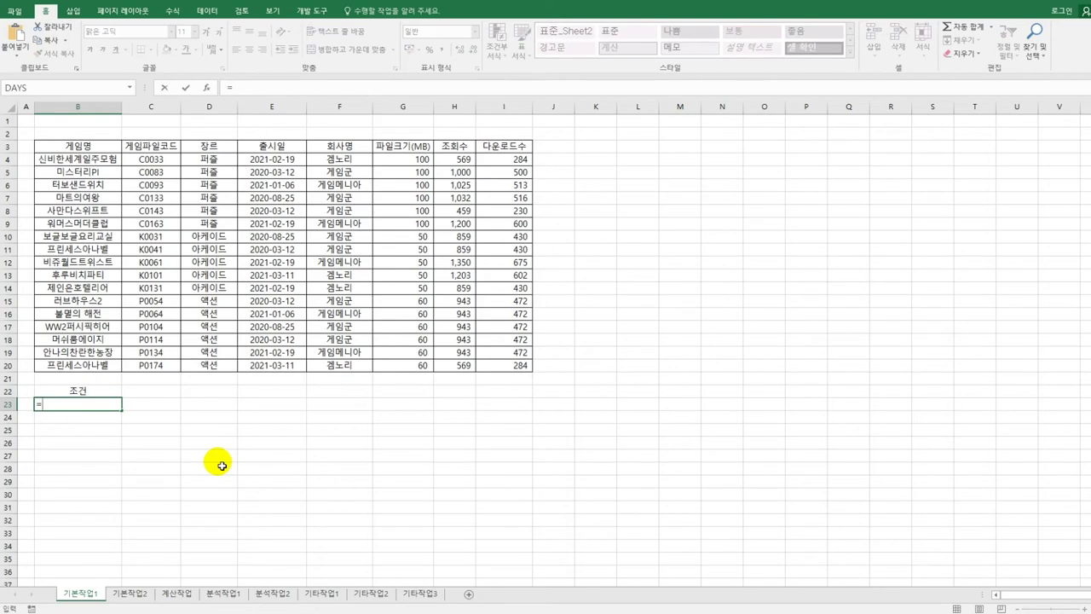
text(무)
key(BackSpace)
key(BackSpace)
key(Hangul)
text(and()
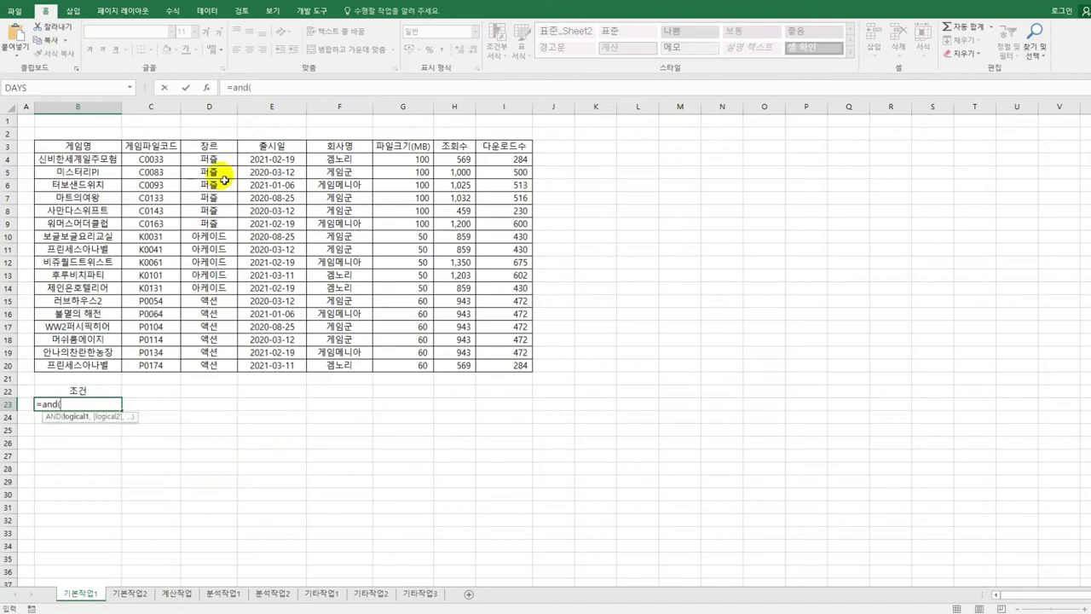
click(227, 158)
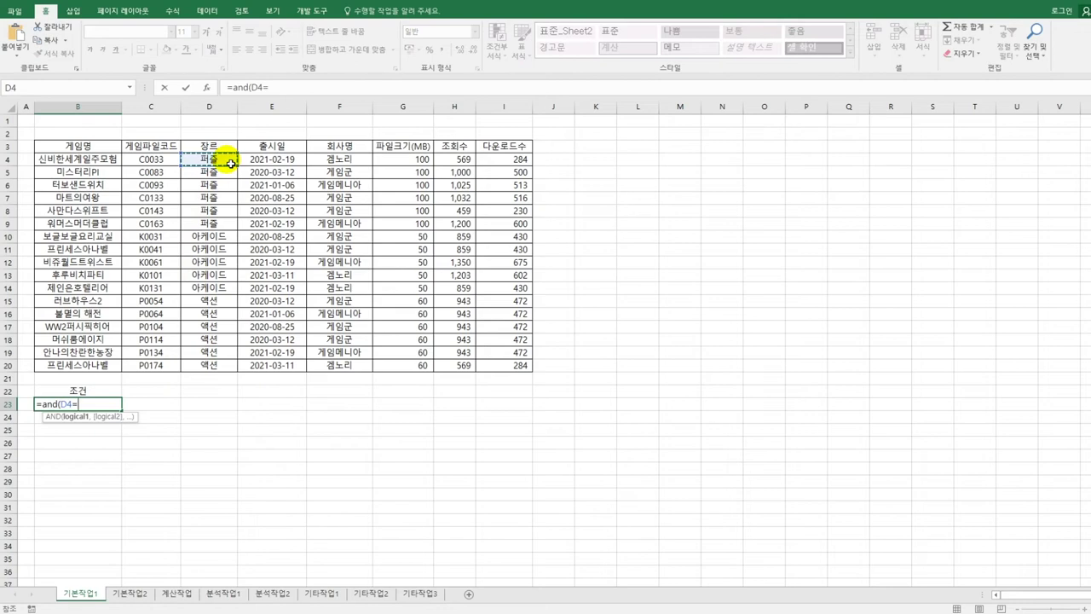
text(=")
text(애)
text(션")
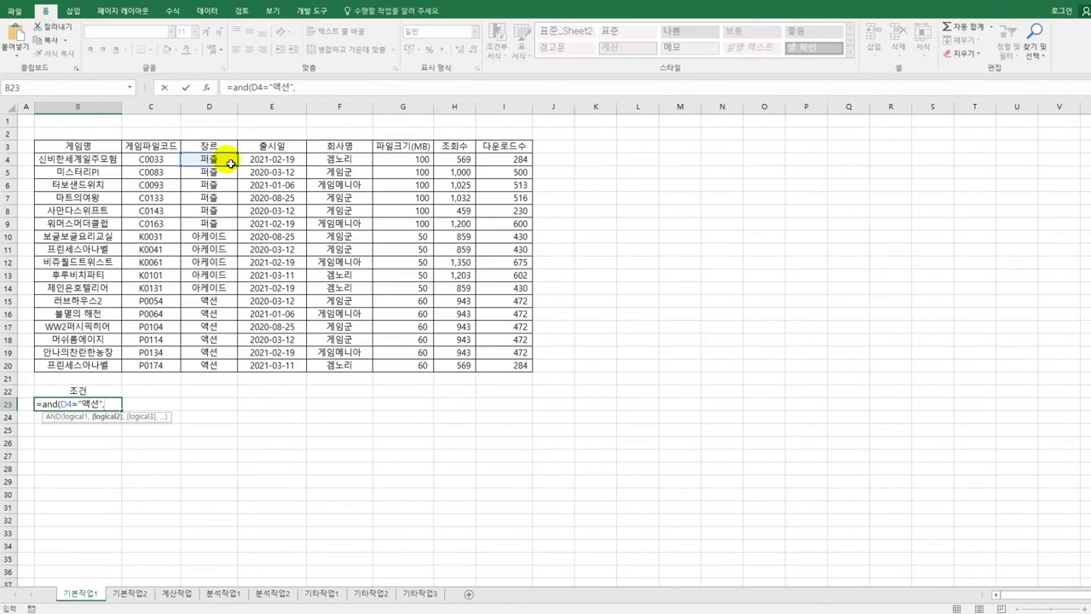
text(,)
click(517, 161)
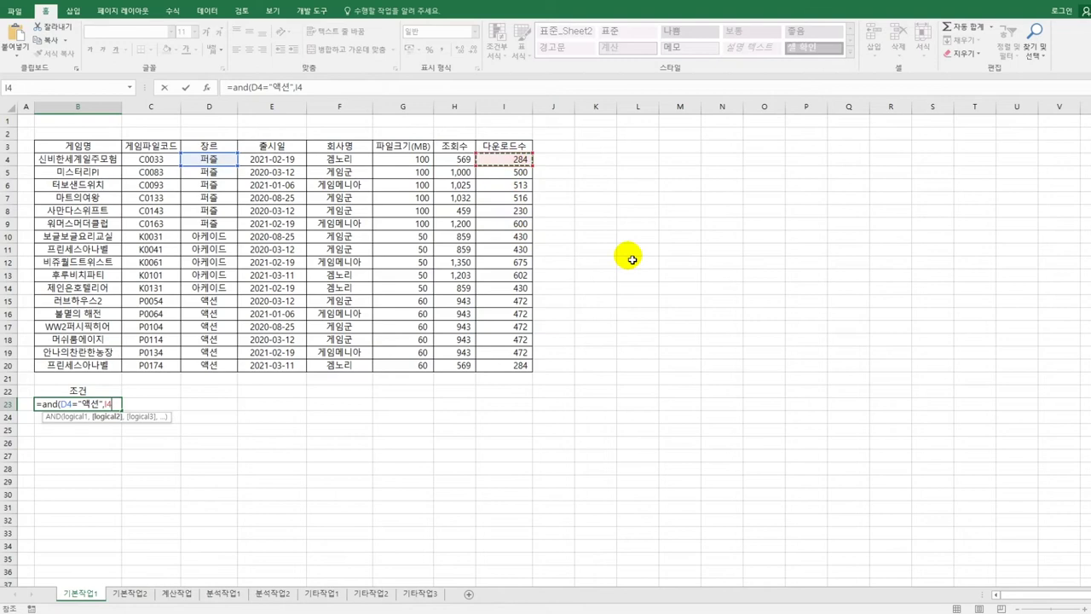
text(>=40)
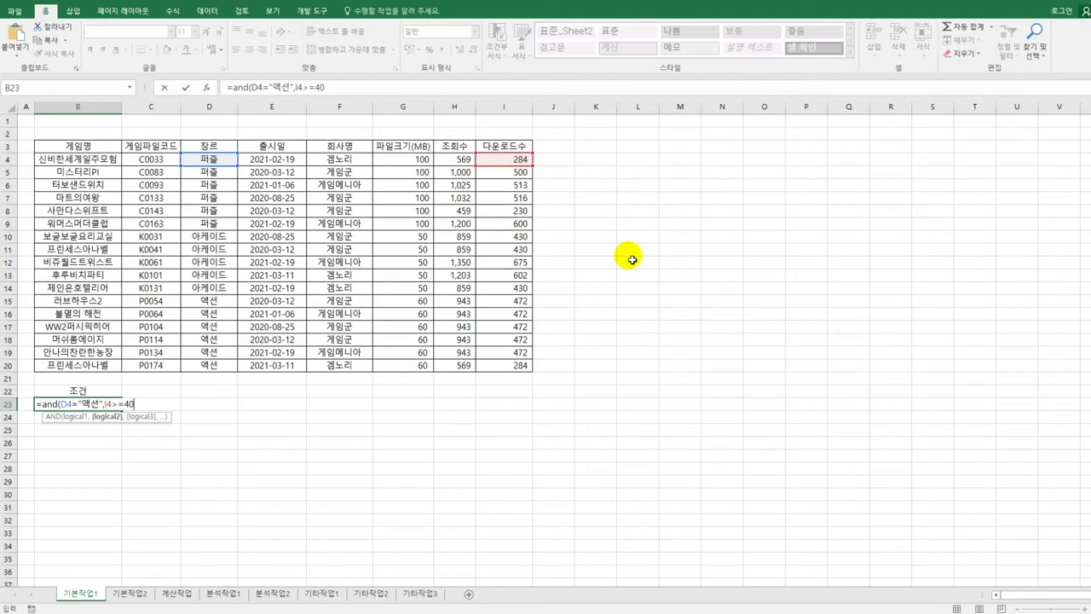
text(0))
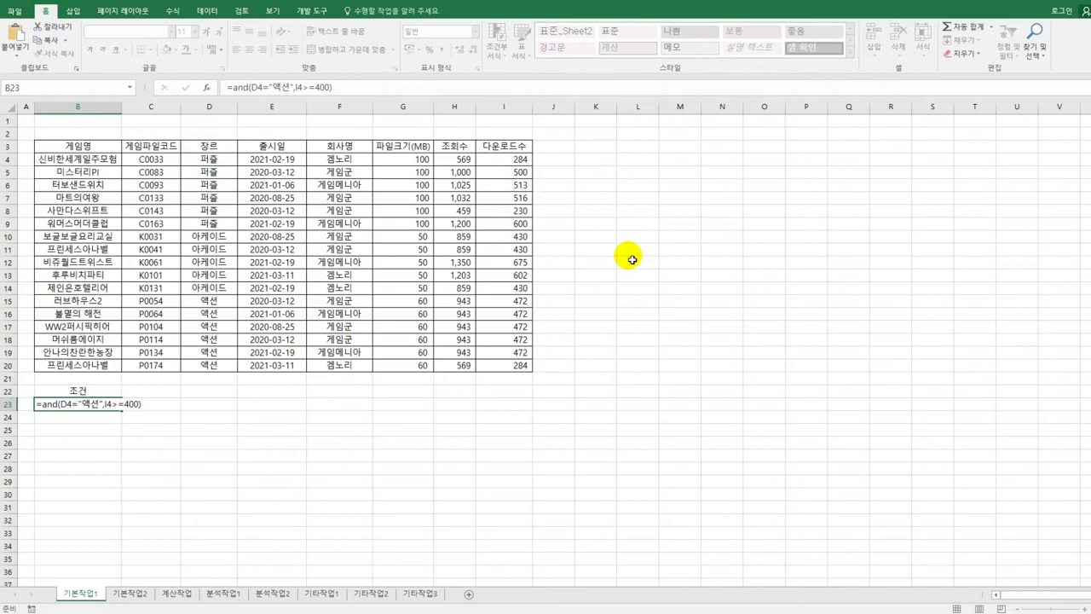
key(ctrl+Return)
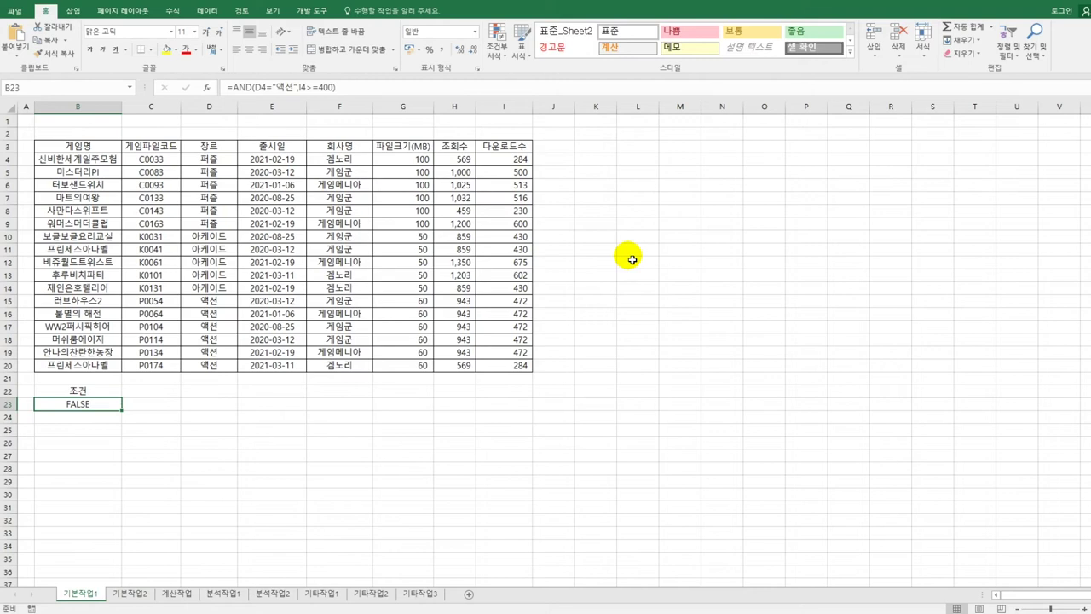
Wrap the AND condition in B23 in an OR function and add a separator for a second argument.
click(234, 92)
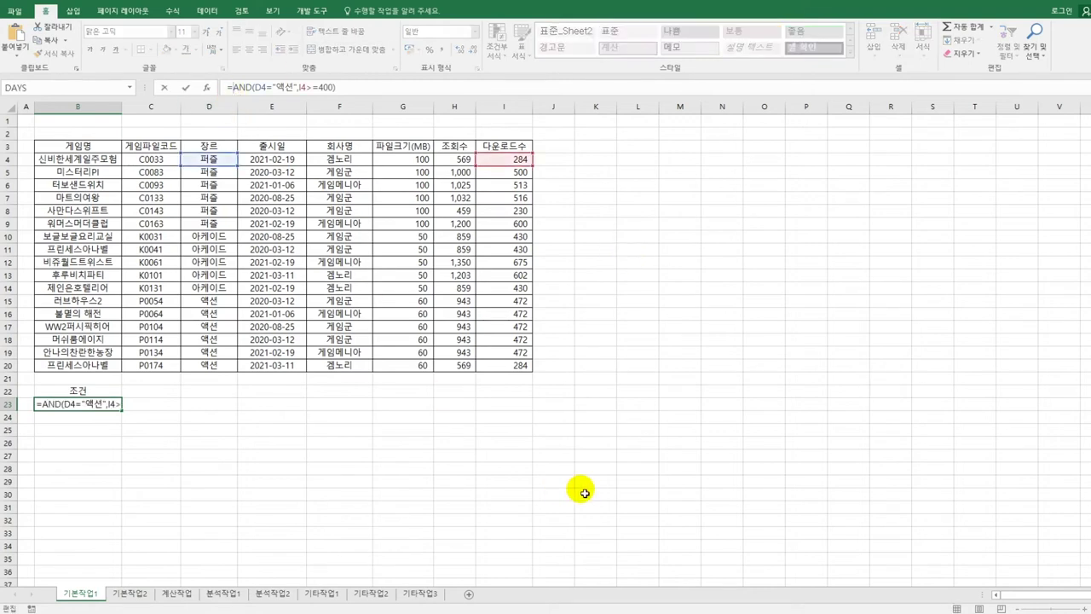
text(ㅜ)
key(BackSpace)
text(or()
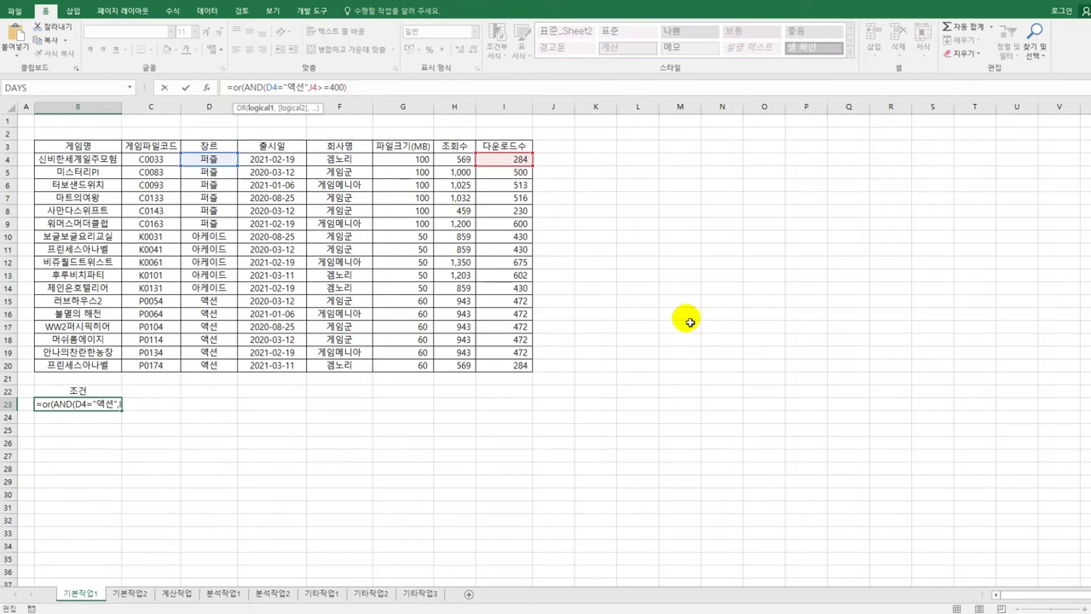
key(End)
text(,)
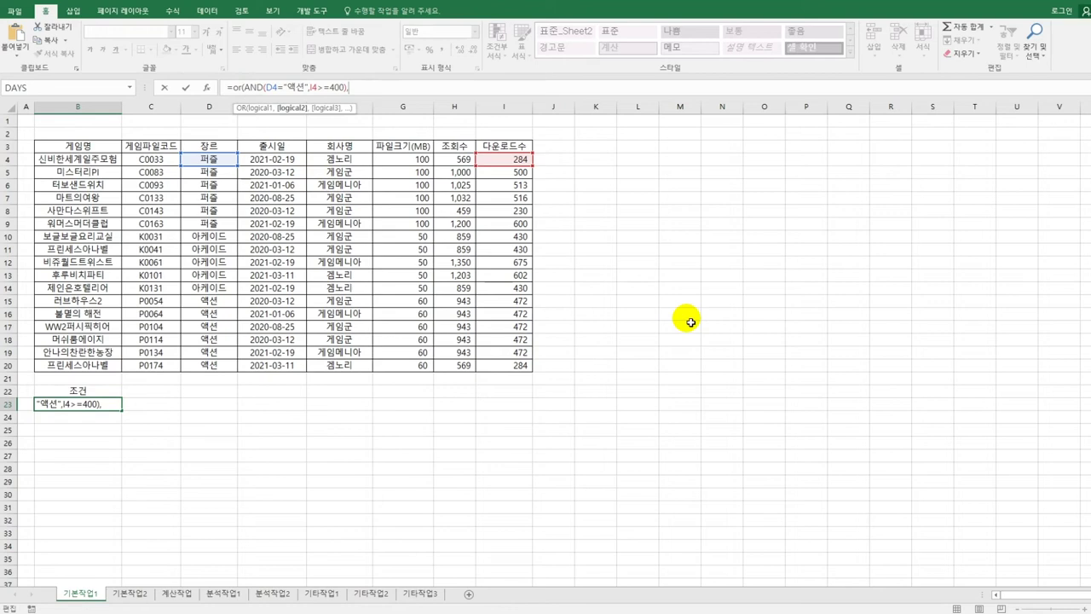
Complete the OR formula in B23 with AND(D4="퍼즐",I4>=400) as its second argument.
text(and()
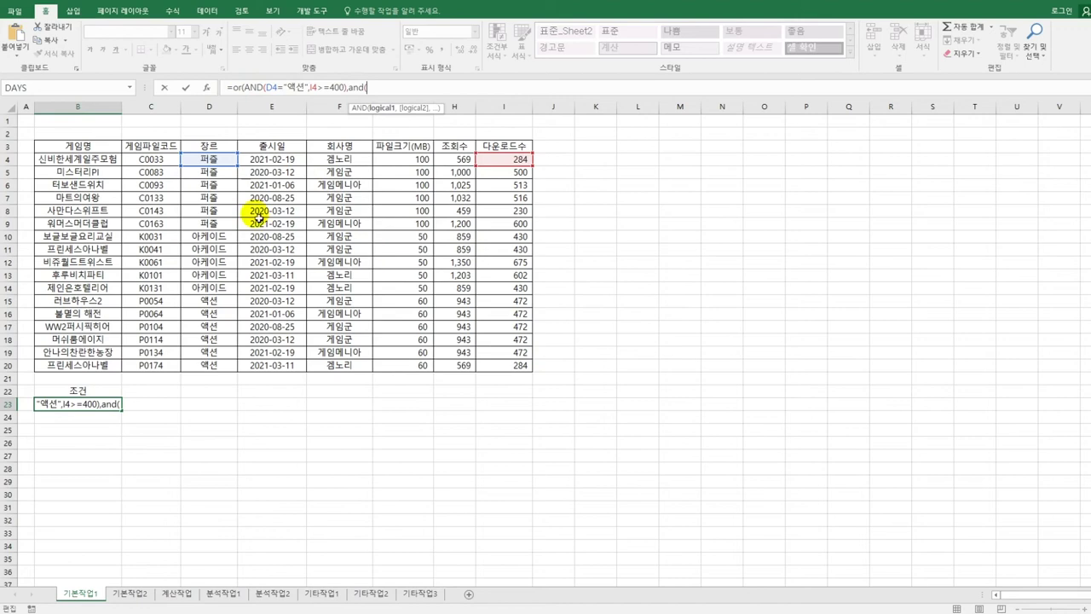
click(225, 162)
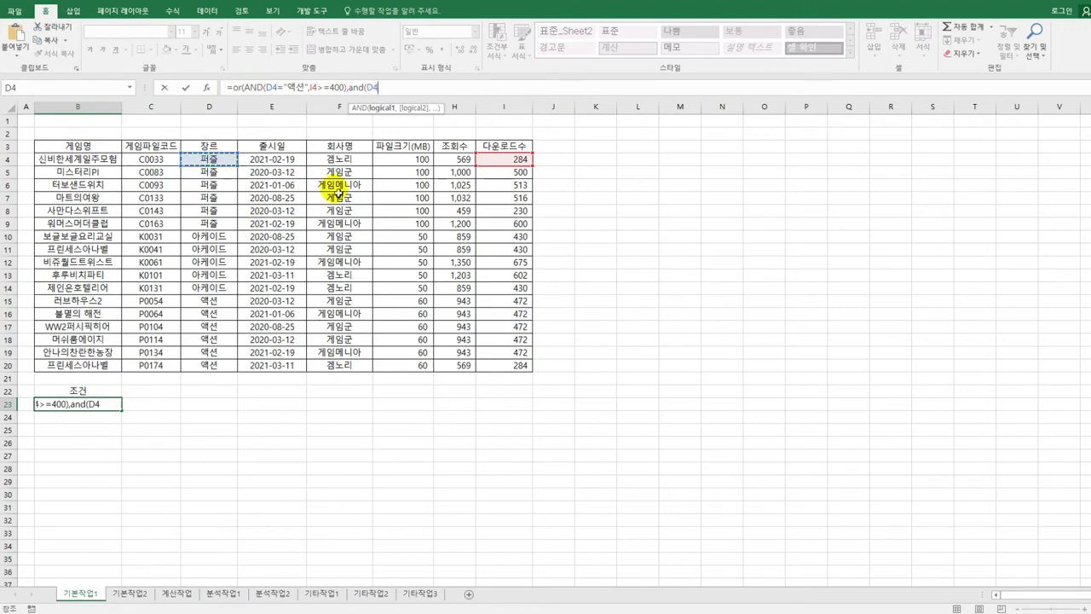
text(="퍼즐",)
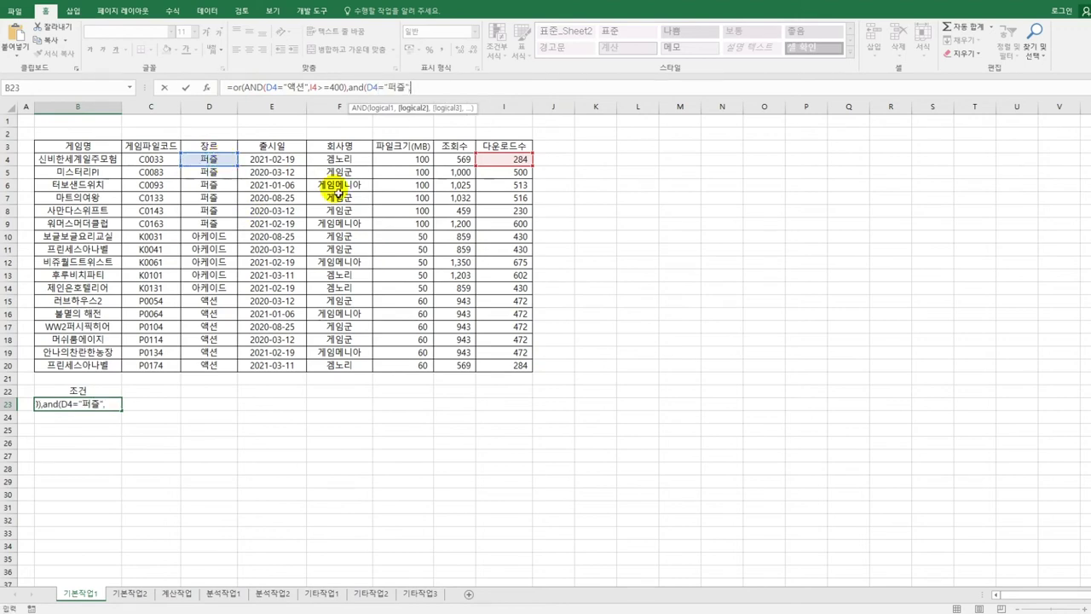
click(520, 159)
text(>=)
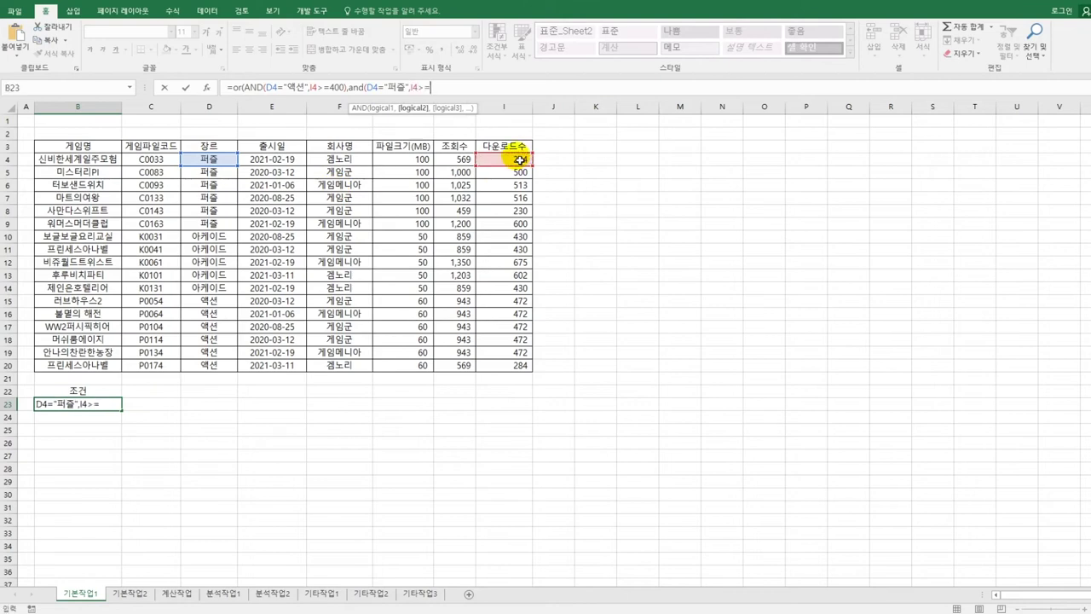
text(400))
text())
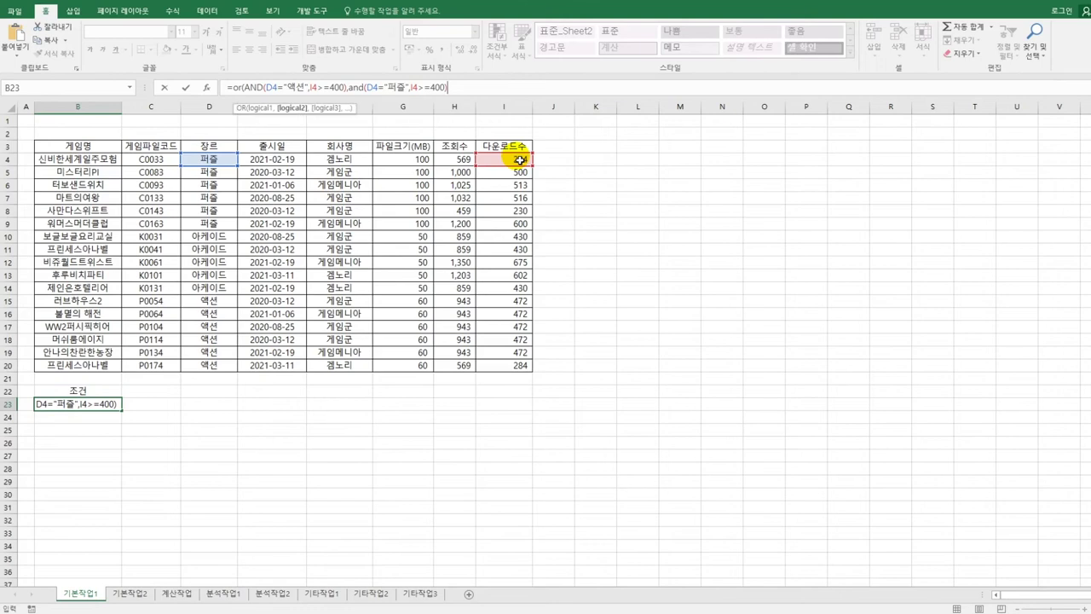
text())
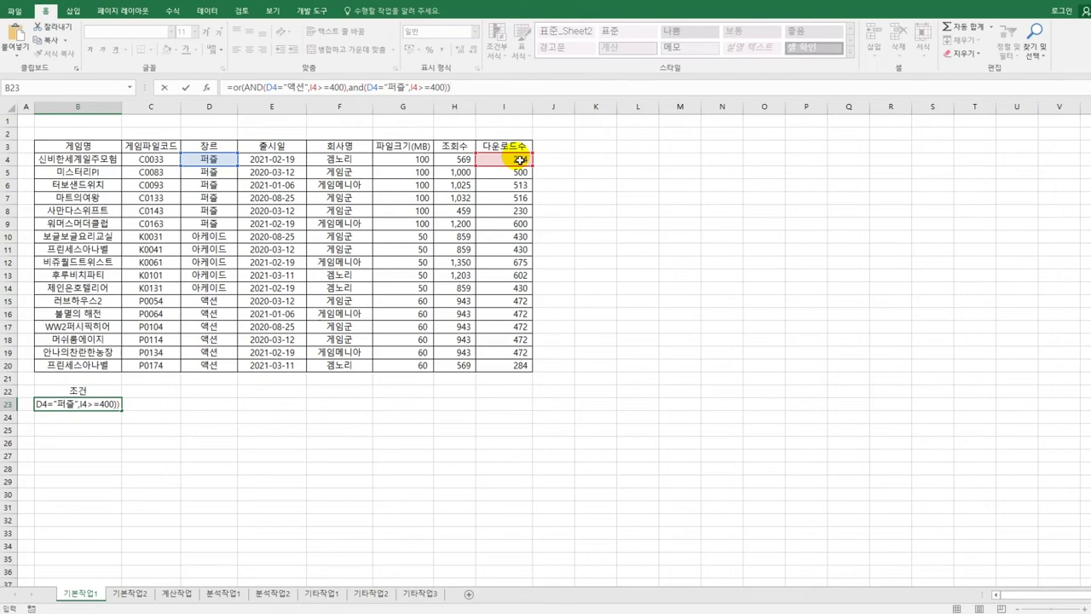
key(ctrl+Return)
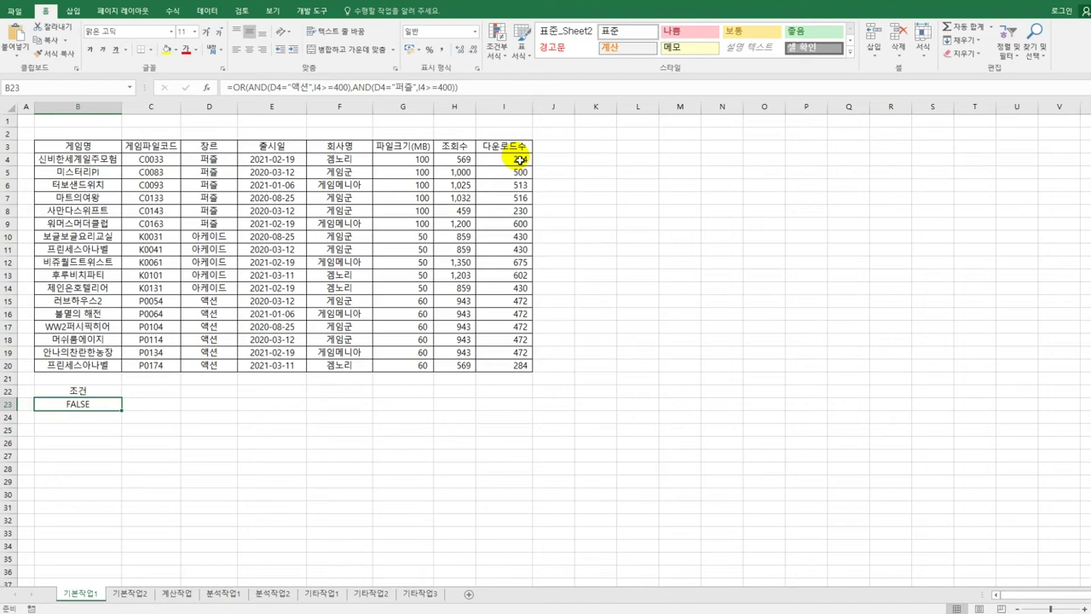
Copy the headers 게임파일코드, 장르, 회사명 and 다운로드수 from row 3 to the cells starting at B27.
click(168, 146)
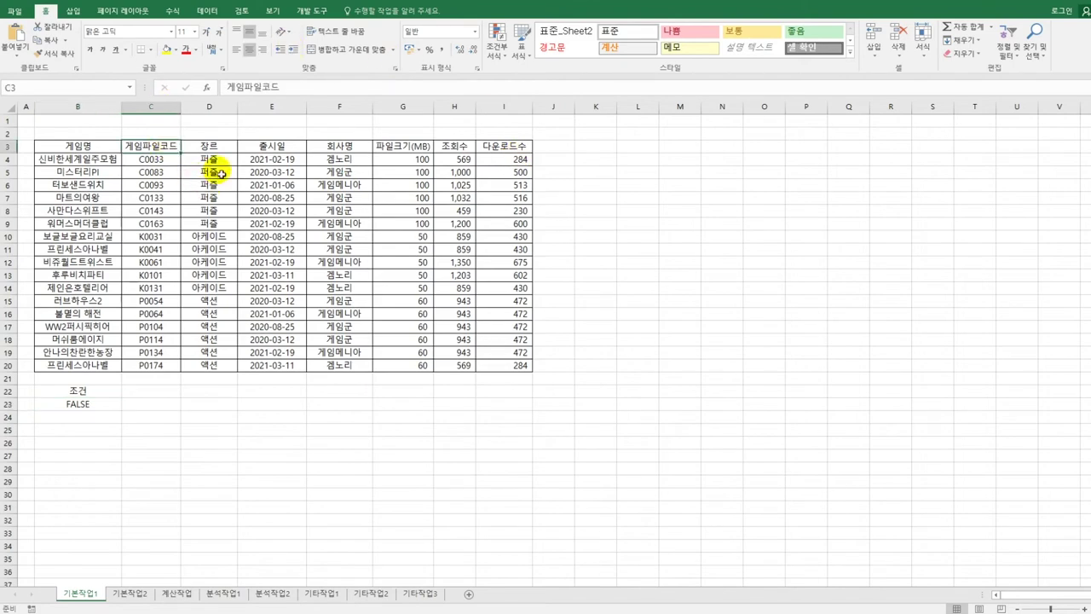
ctrl+click(213, 146)
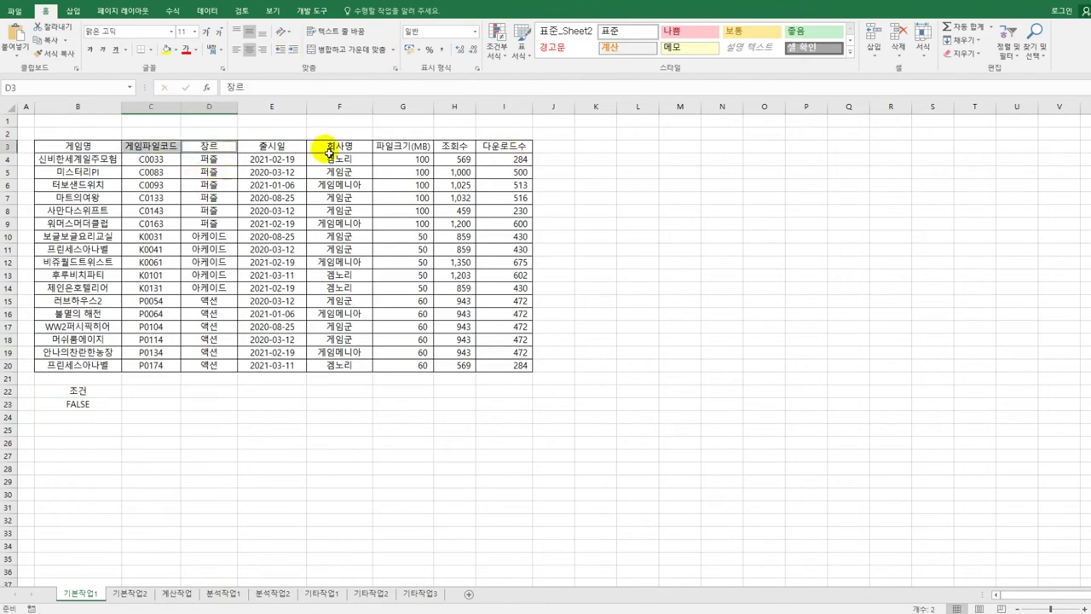
ctrl+click(329, 152)
ctrl+click(503, 150)
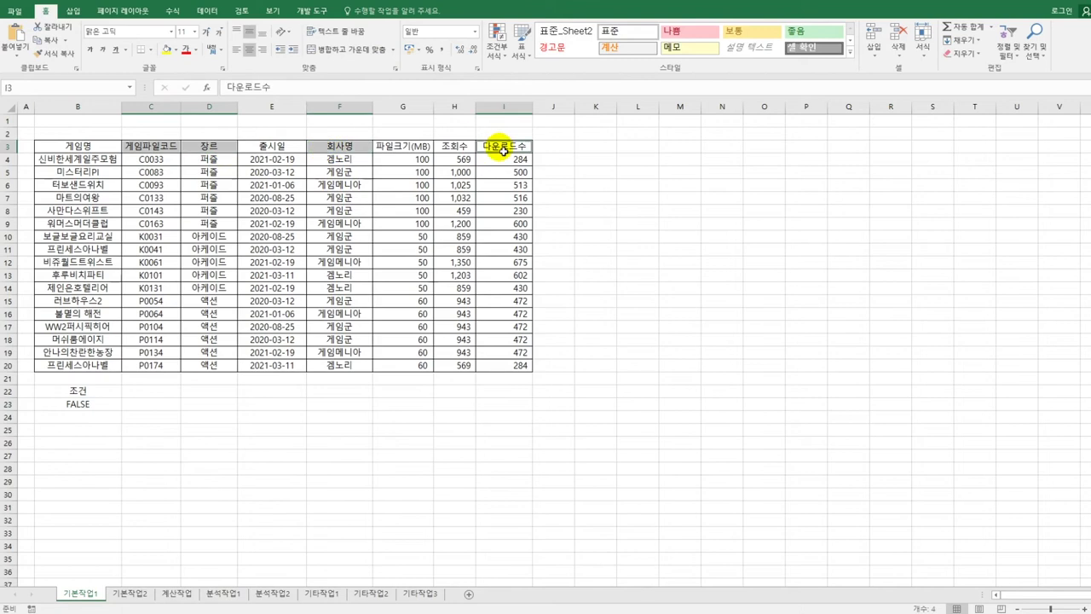
key(ctrl+c)
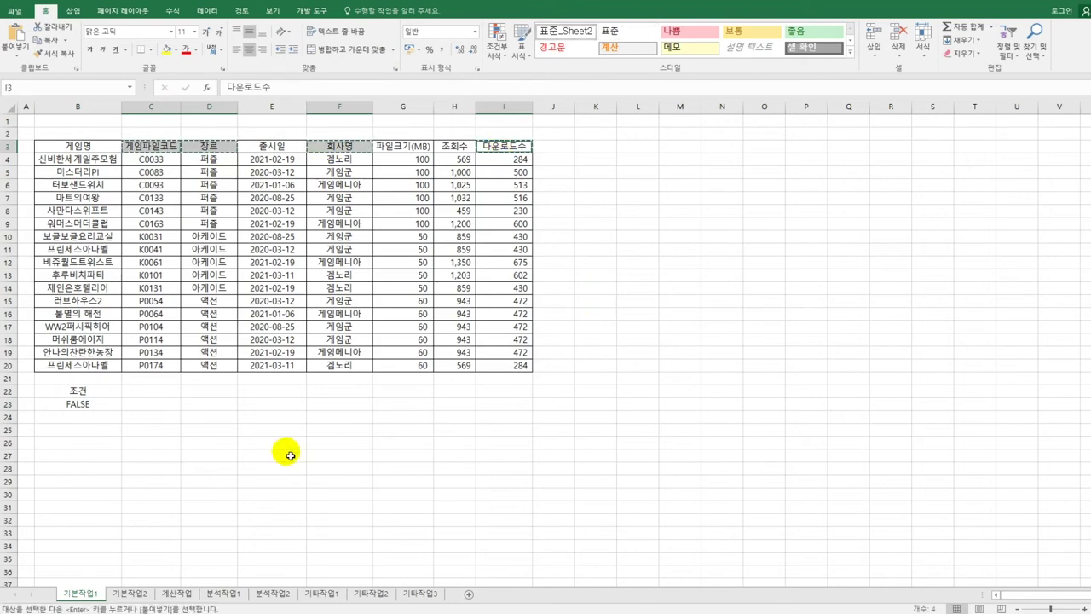
click(95, 457)
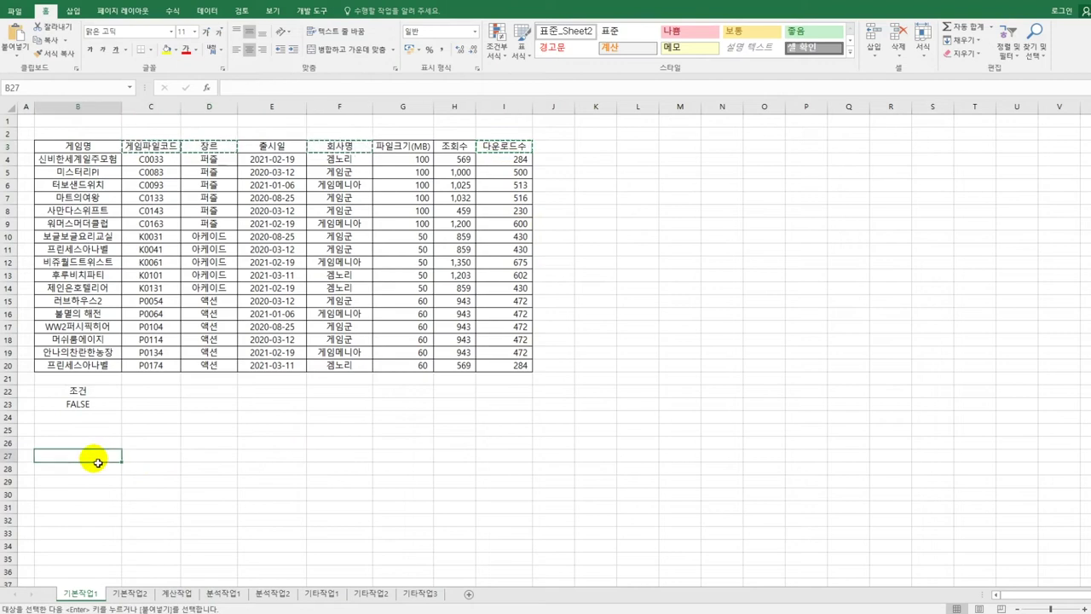
key(ctrl+v)
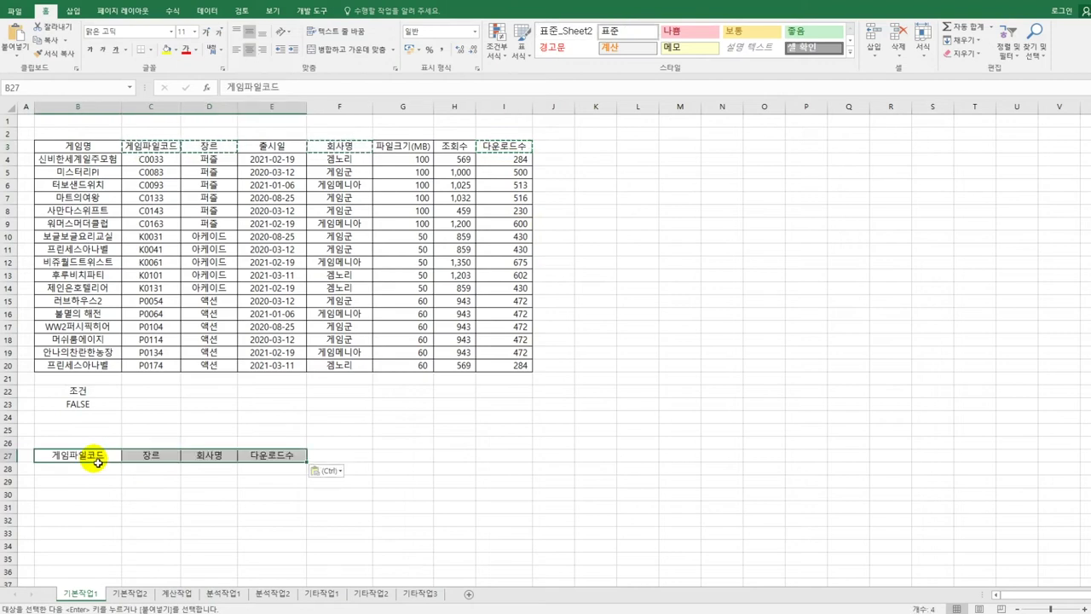
Run an advanced filter on B3:I20 with criteria range B22:B23, copying the results to B27:E27.
click(169, 223)
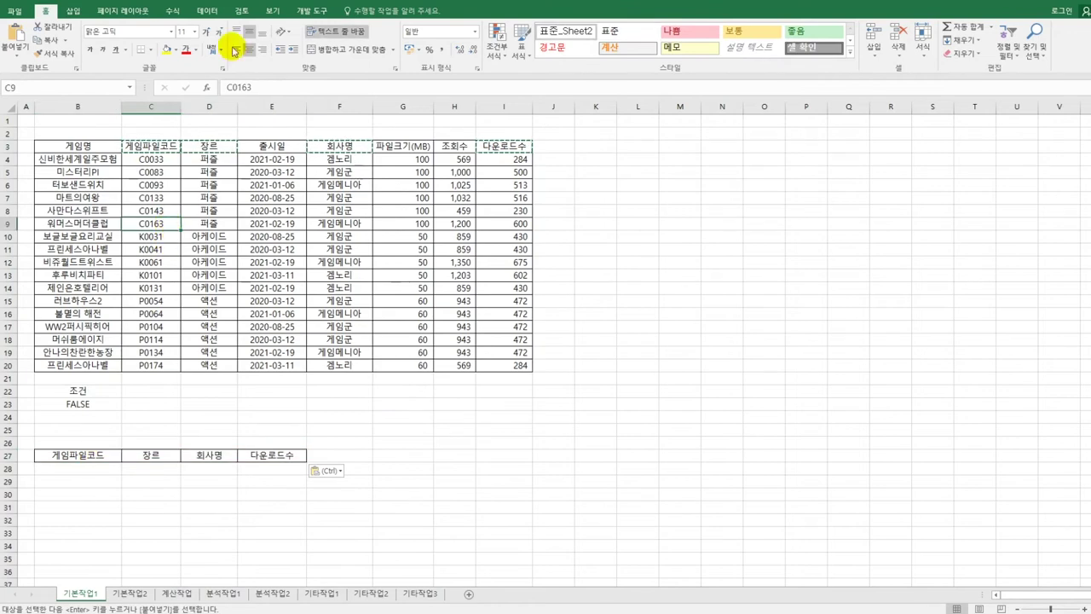
click(207, 11)
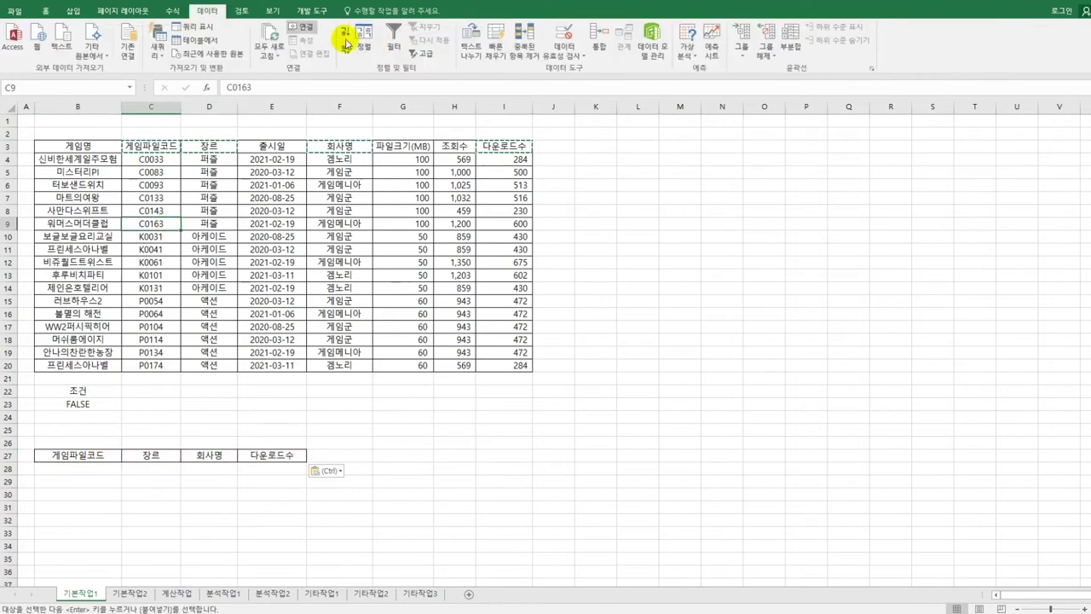
click(420, 56)
drag(550, 175, 702, 167)
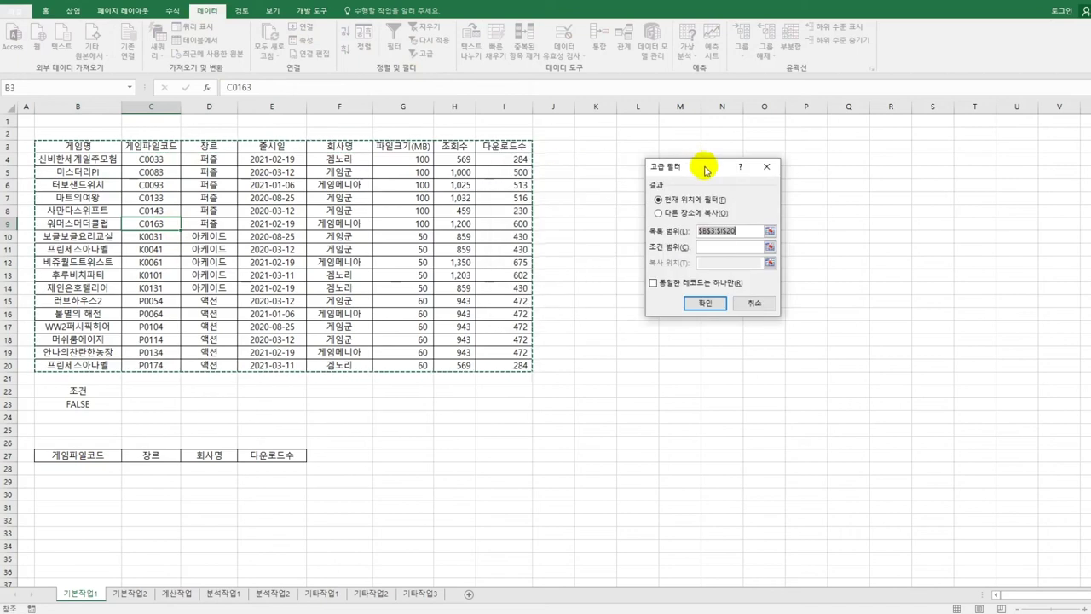
click(724, 247)
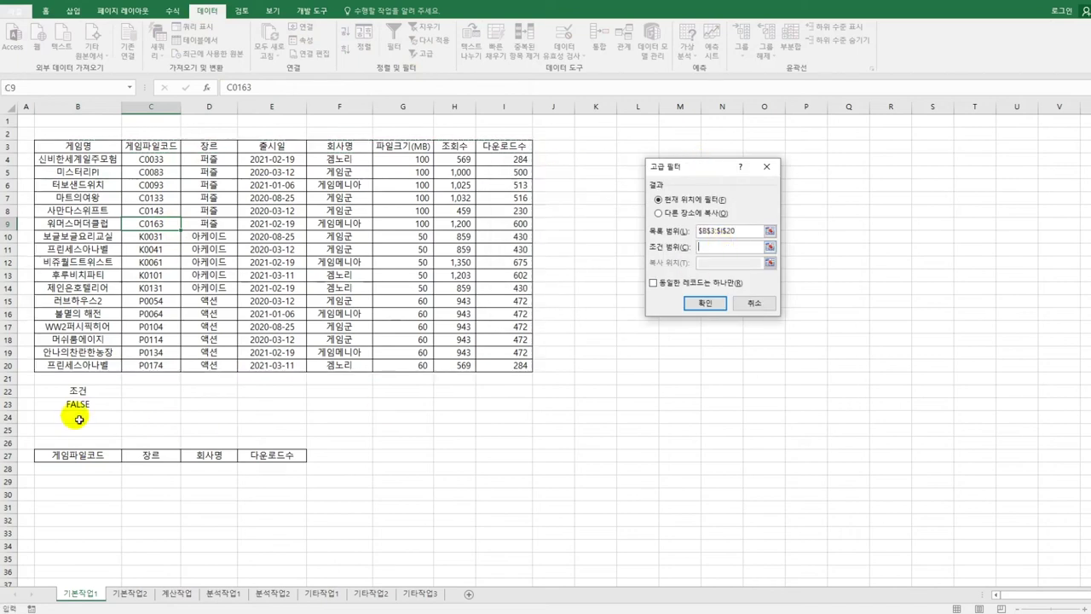
drag(79, 390, 81, 406)
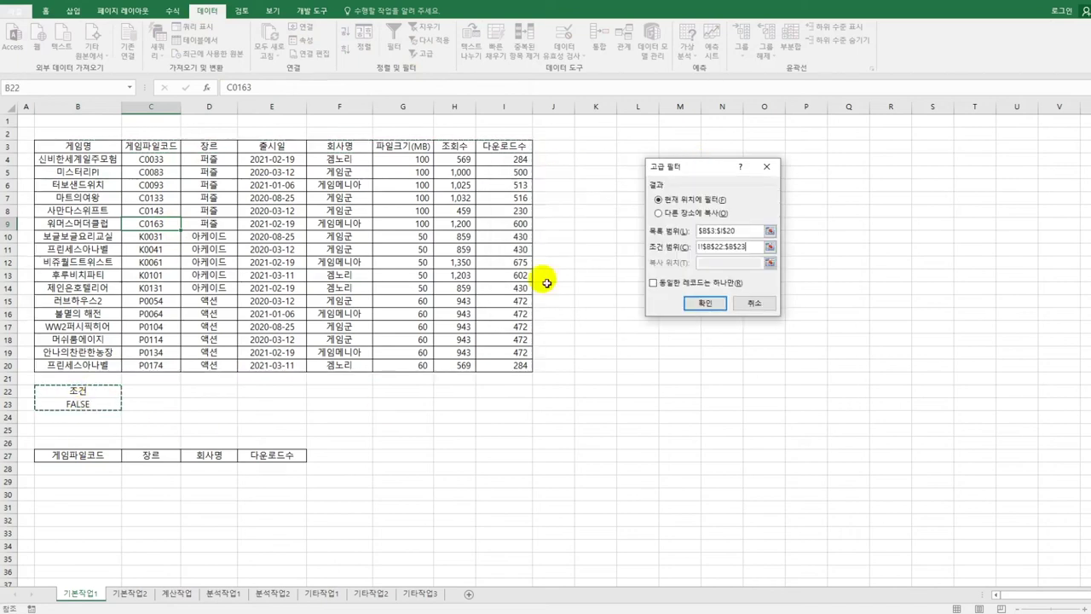
click(660, 215)
click(709, 262)
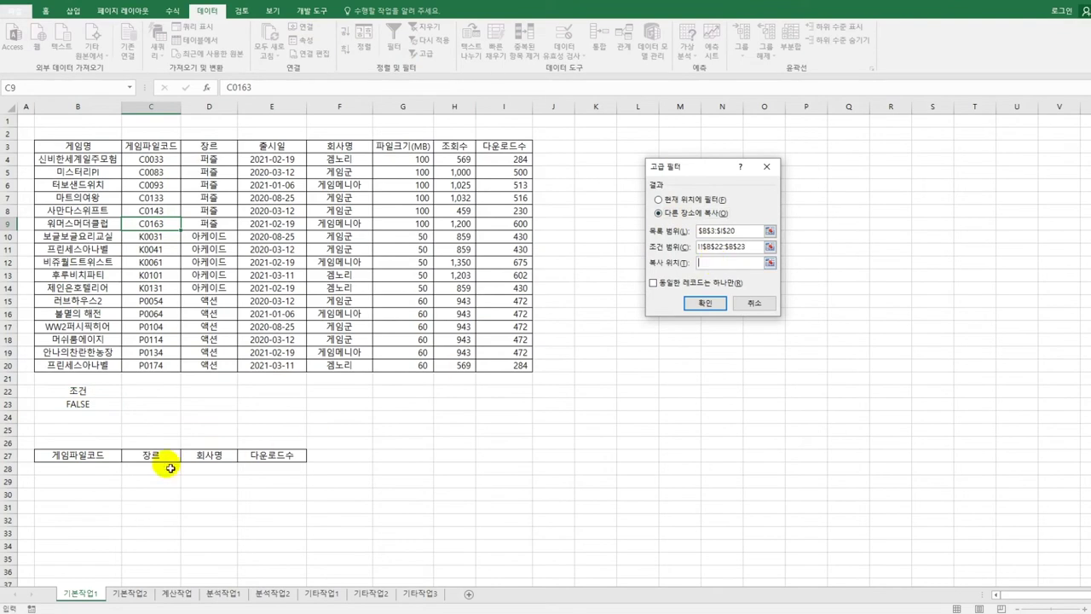
drag(89, 456, 288, 454)
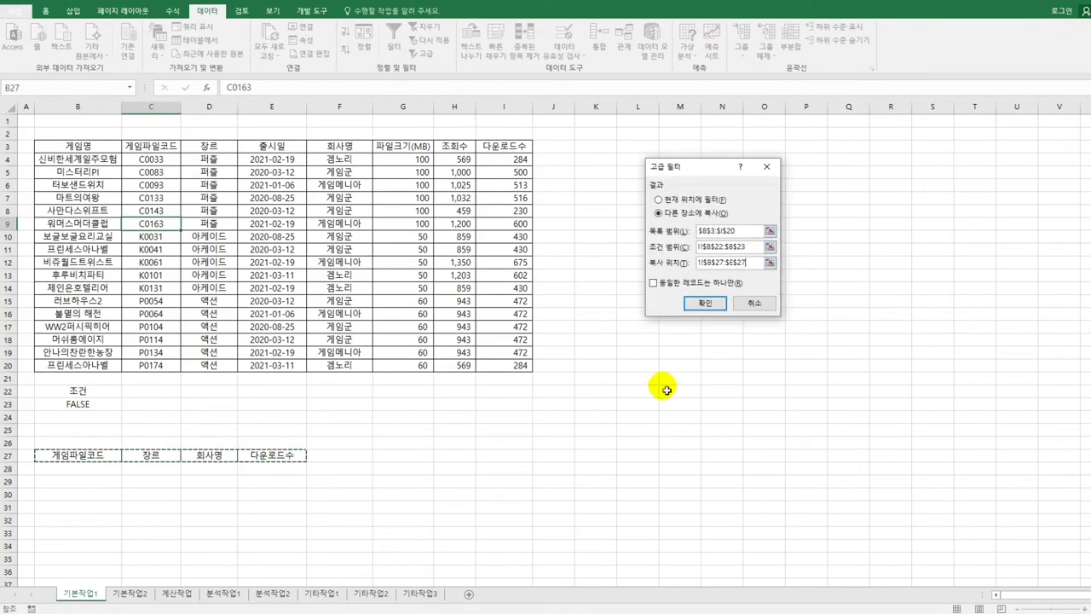
click(703, 303)
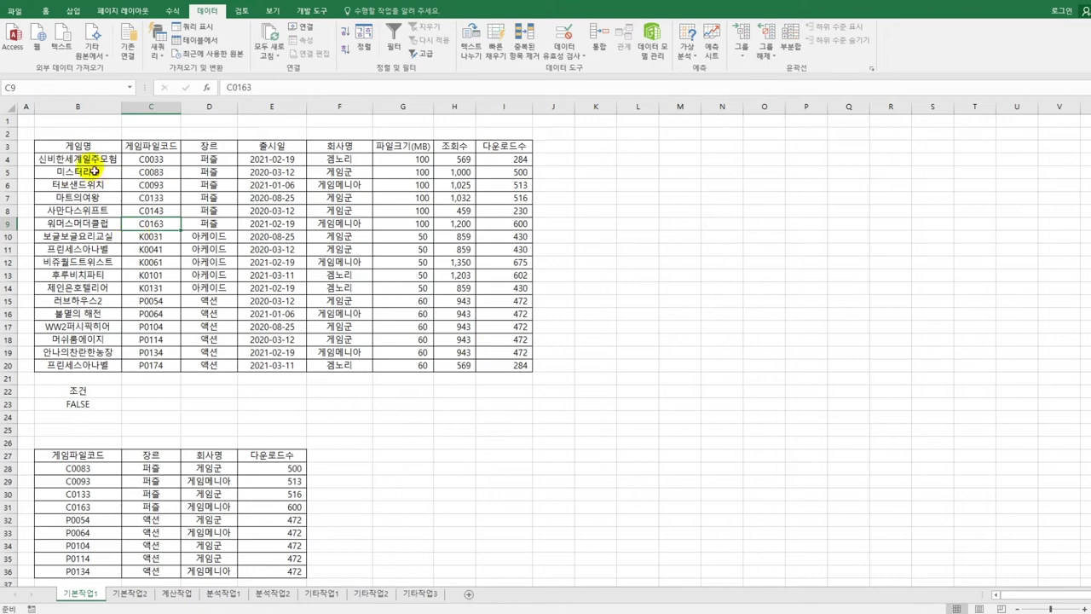
Start a formula-based conditional formatting rule for the game records in B4:I20.
drag(84, 158, 496, 372)
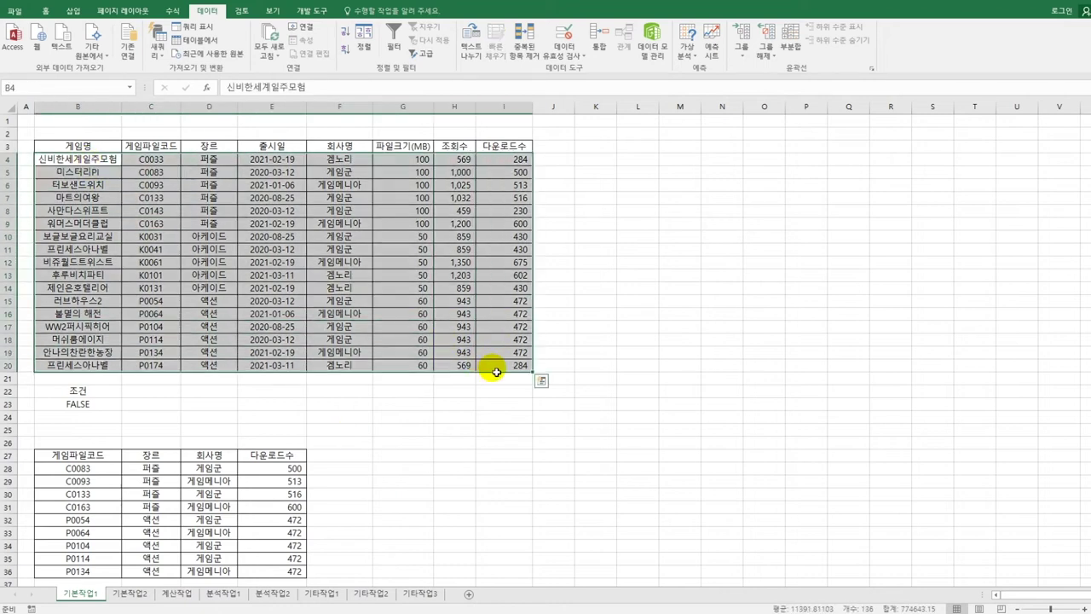
click(46, 12)
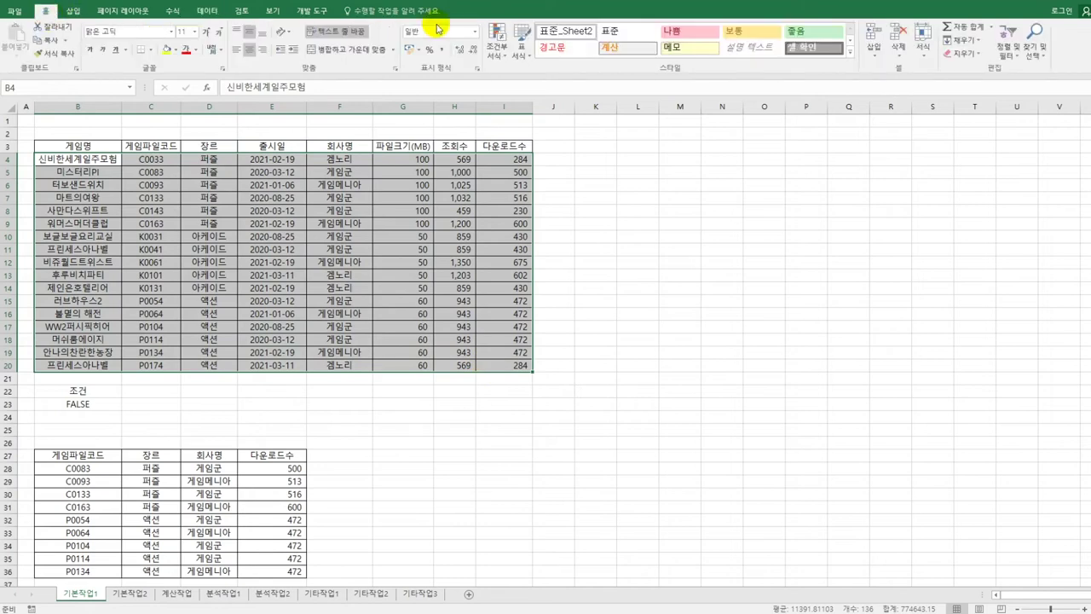
click(502, 51)
click(550, 200)
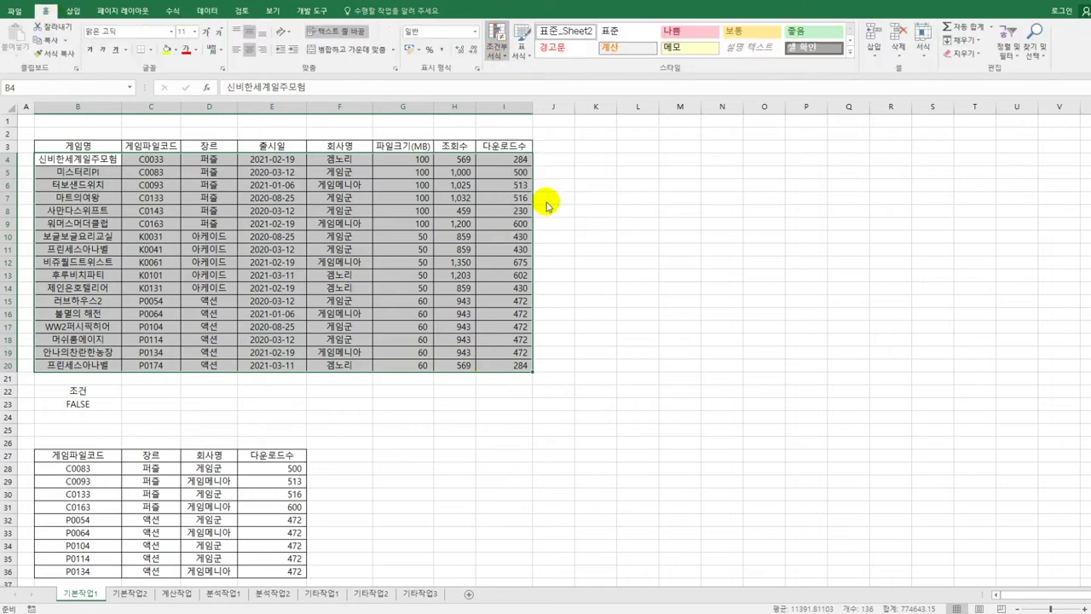
click(601, 228)
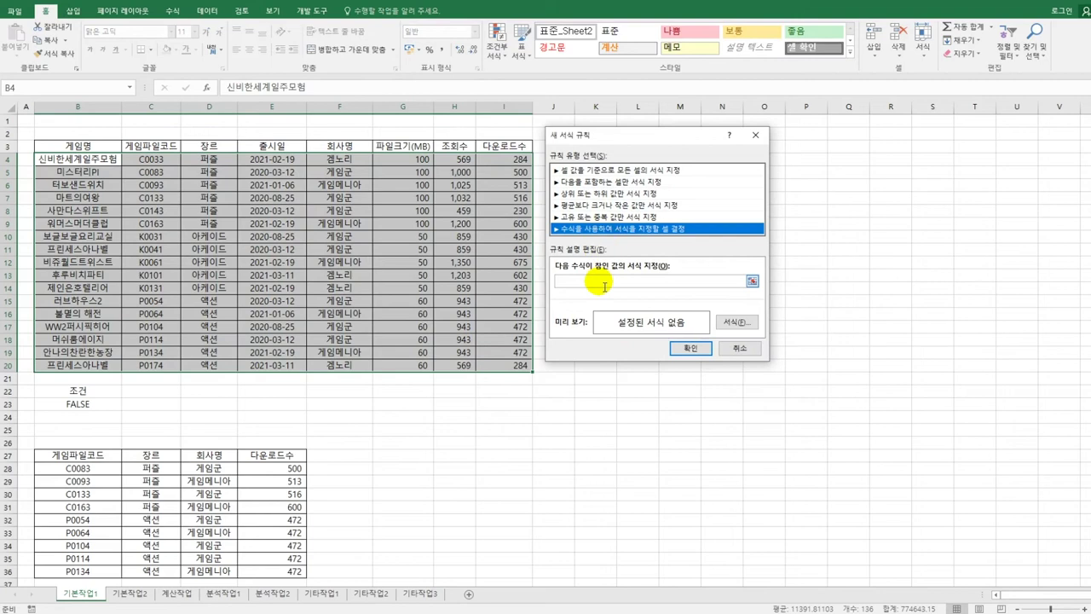
click(603, 282)
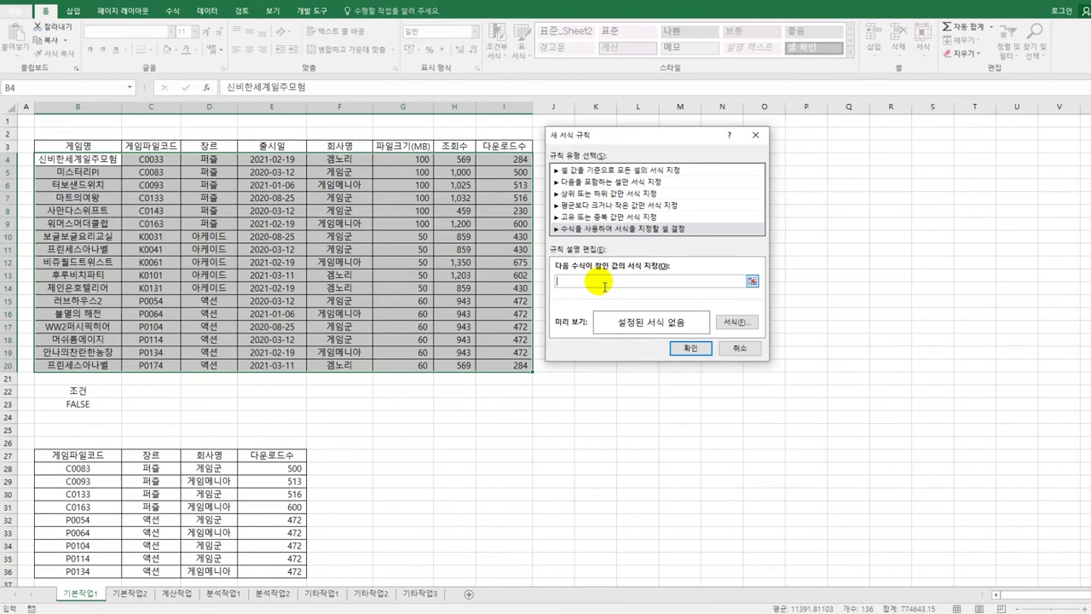
Enter =month($E4) as the rule formula, with the 출시일 column fixed and the row relative.
text(=)
text(--)
text(month()
click(277, 162)
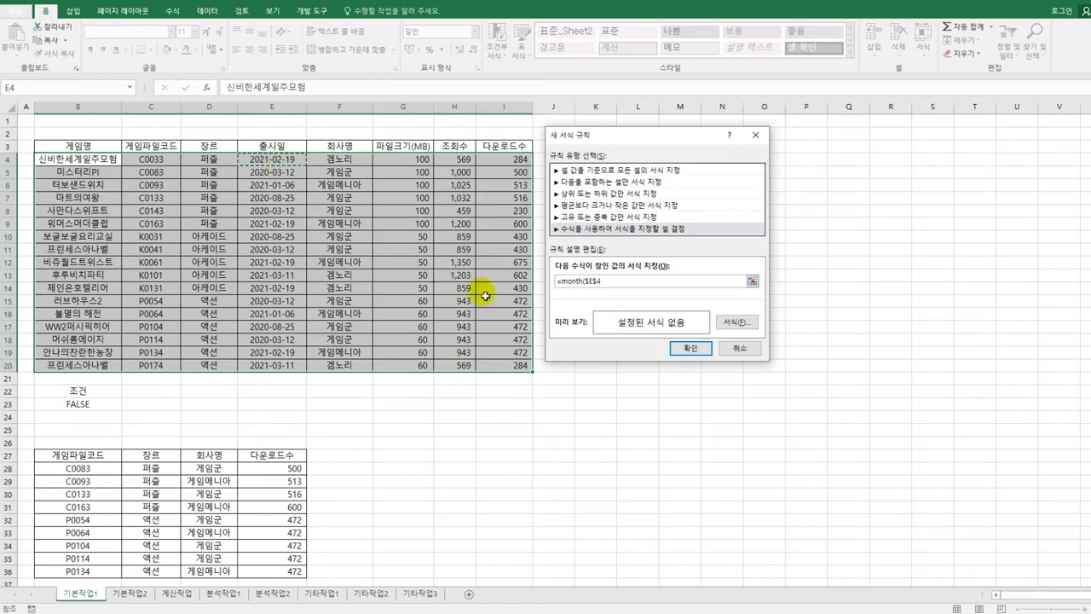
click(595, 282)
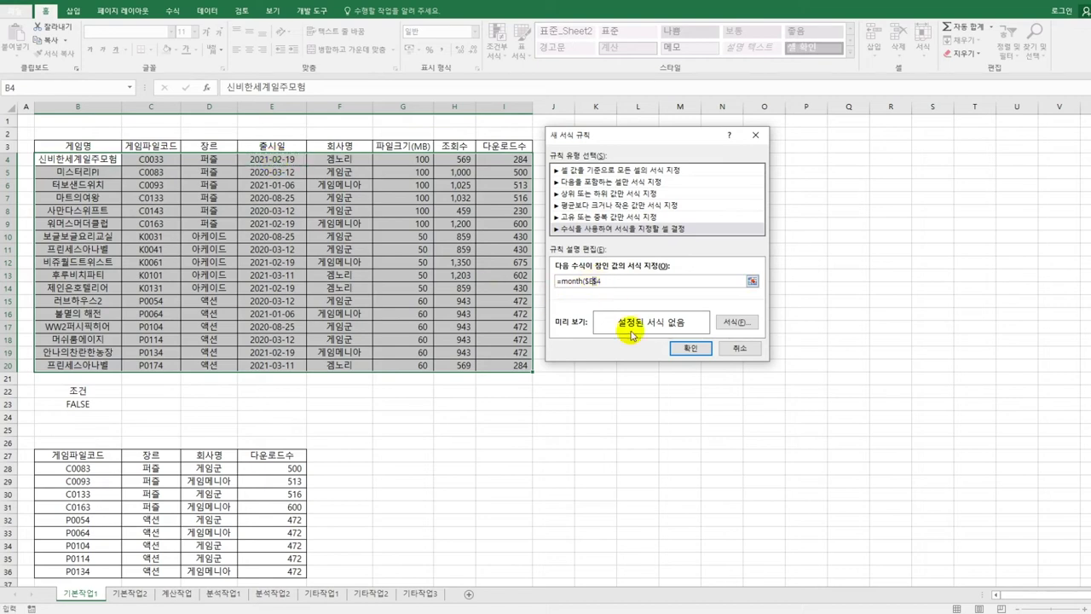
key(BackSpace)
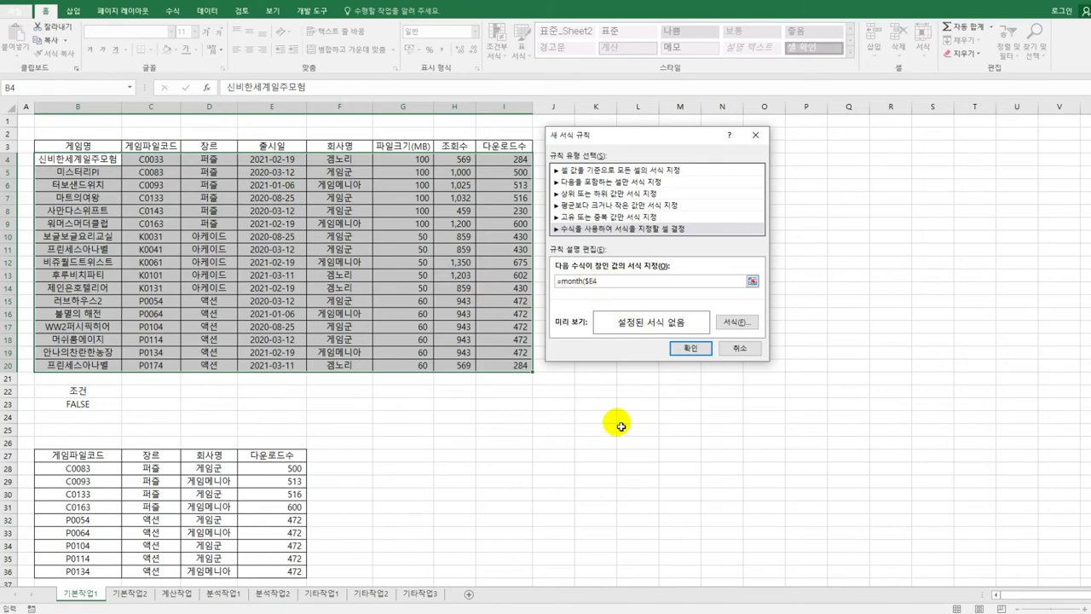
text())
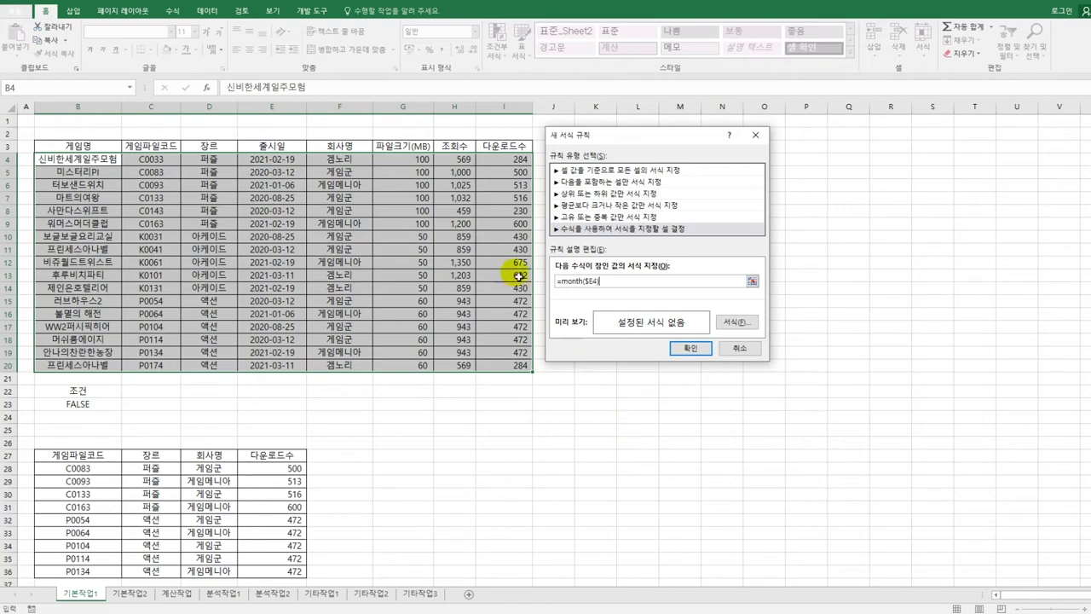
Extend the rule formula to =mod(month($E4),2)<>0 so it matches odd release months.
click(562, 282)
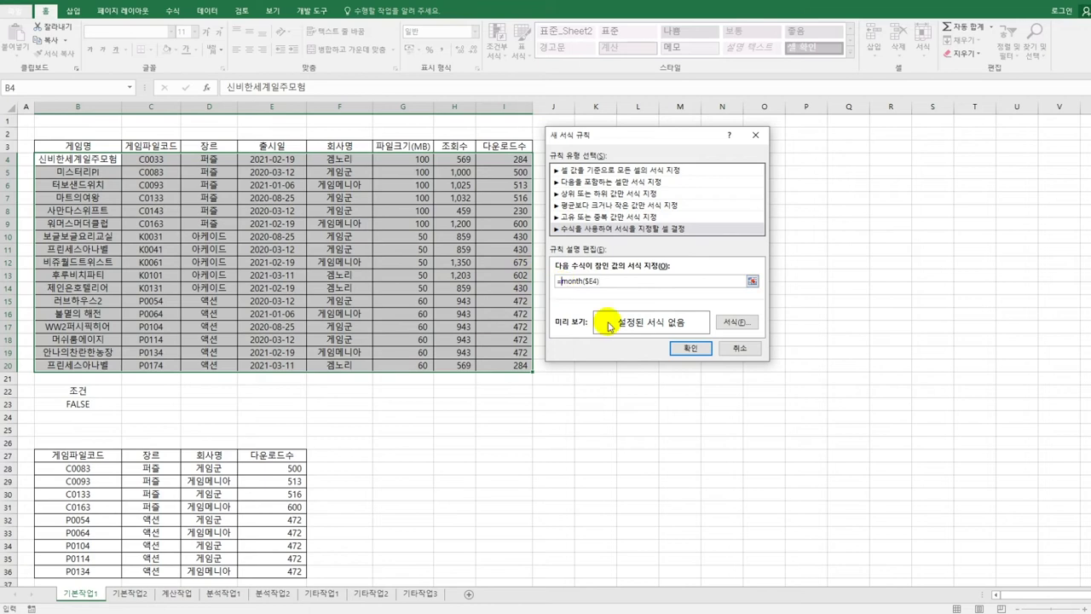
text(mod()
click(651, 286)
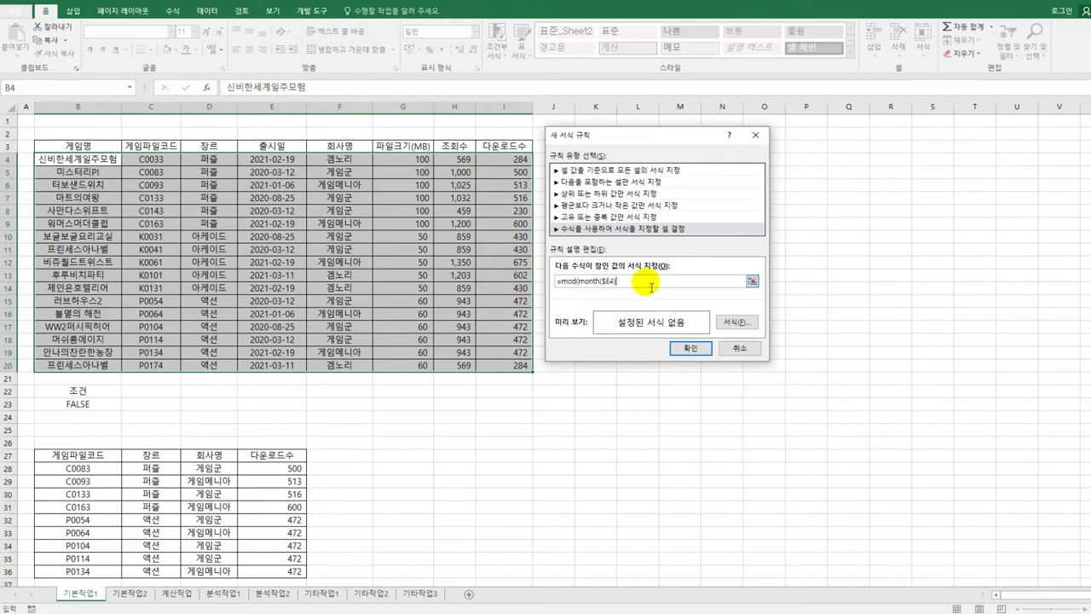
text(,2)
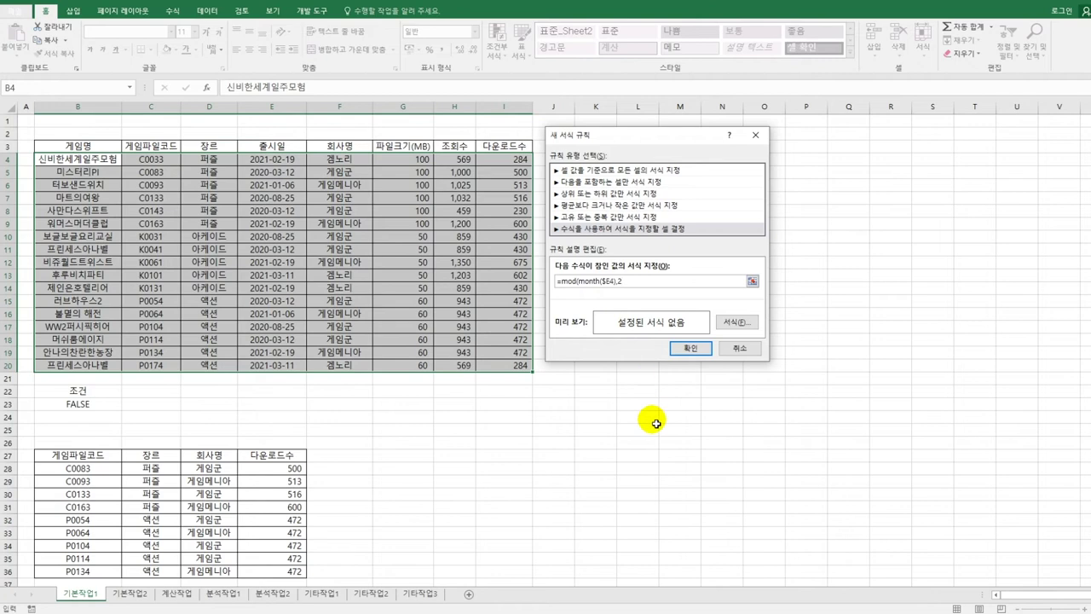
text()=1)
key(BackSpace)
text(<>0)
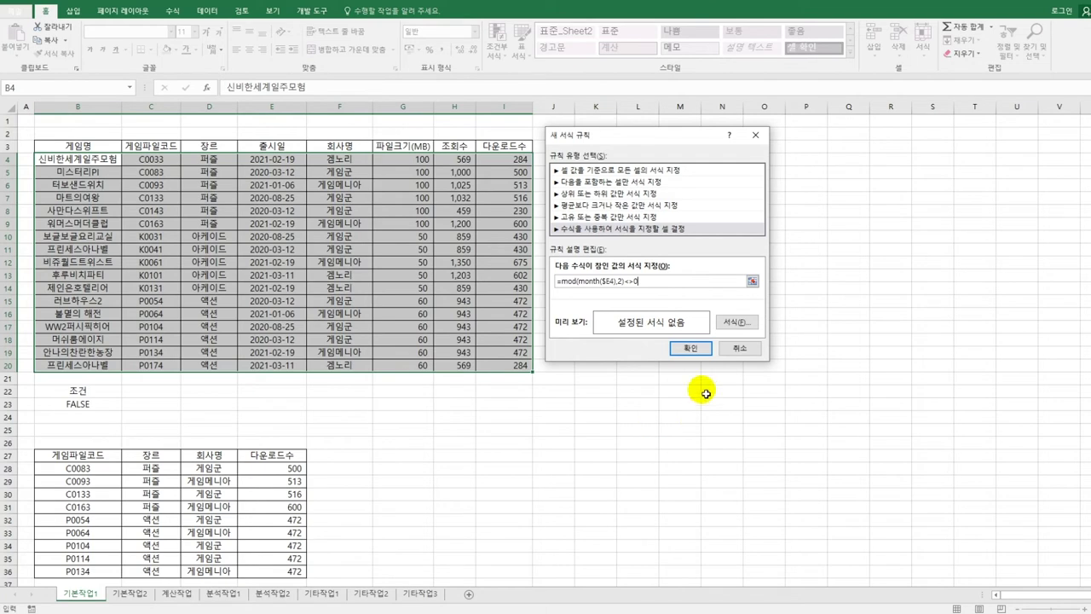
Give the rule an italic (기울임꼴) font in standard red and apply it to the game records.
click(735, 323)
drag(635, 93, 317, 141)
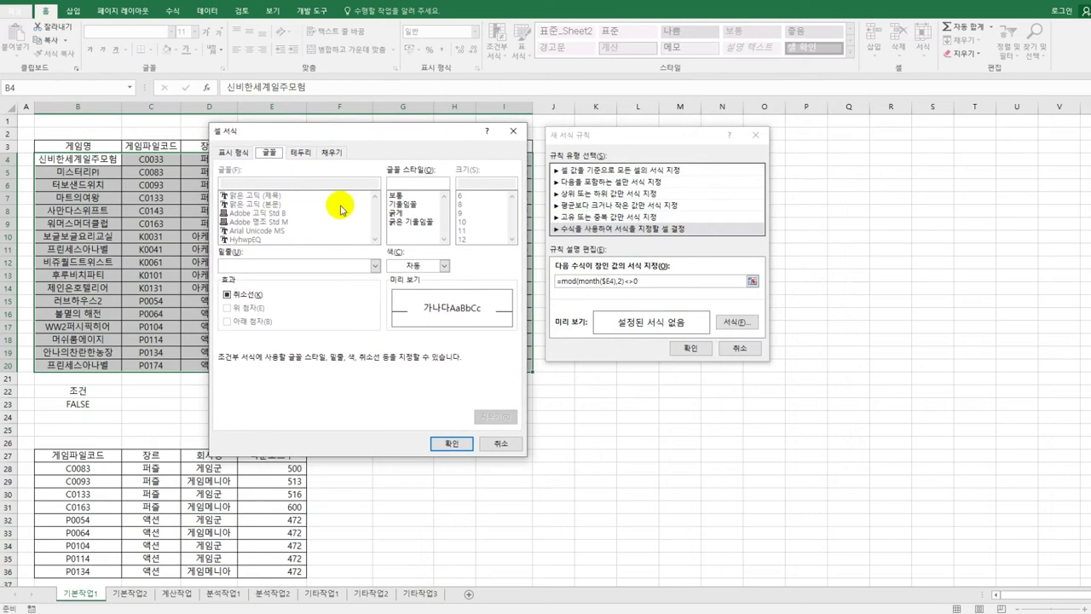
click(414, 206)
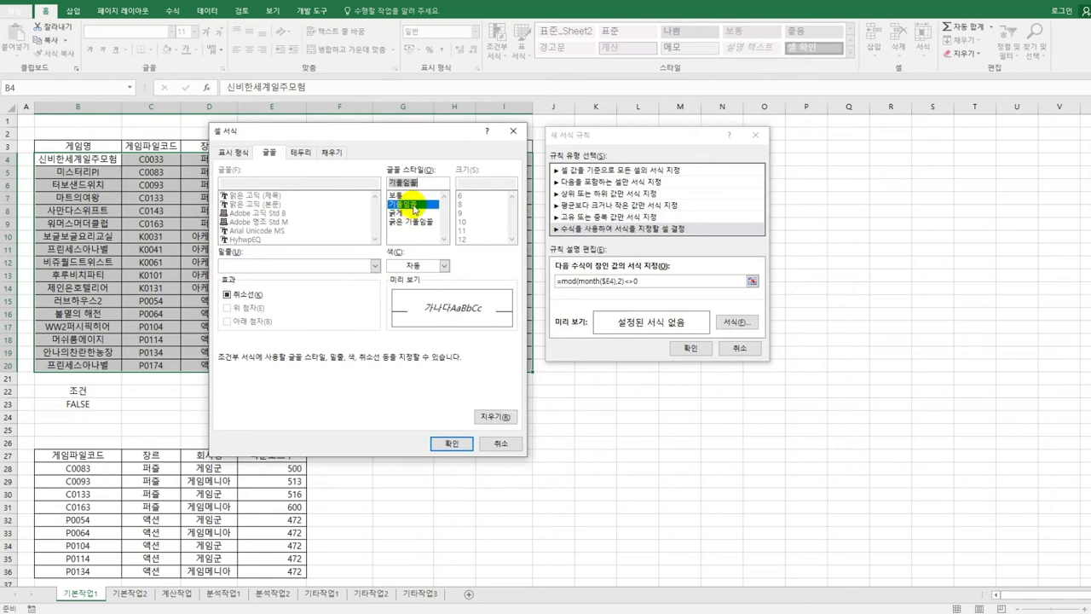
click(443, 265)
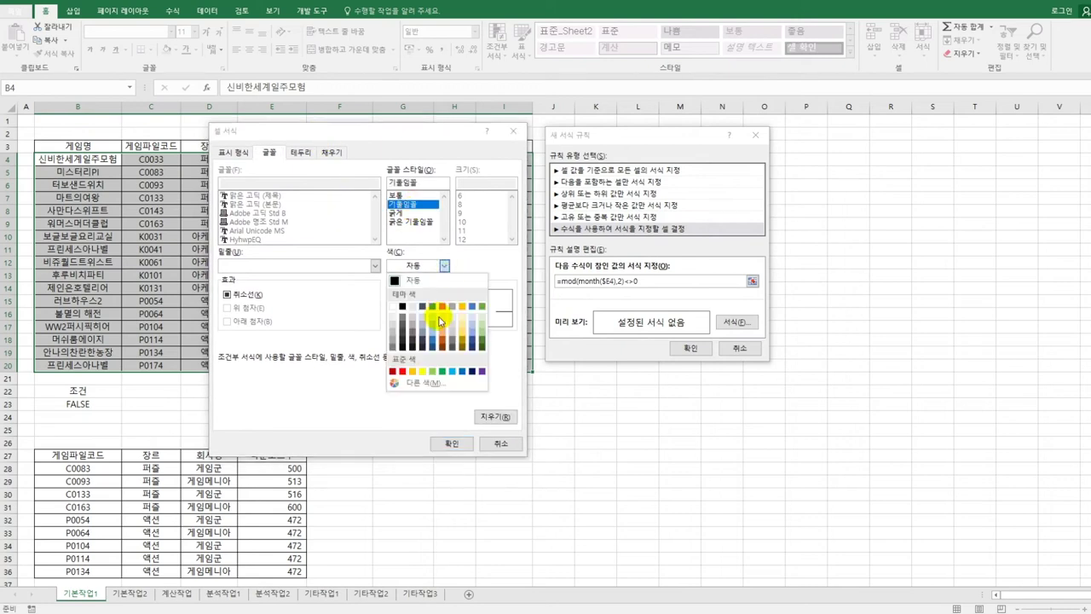
click(403, 371)
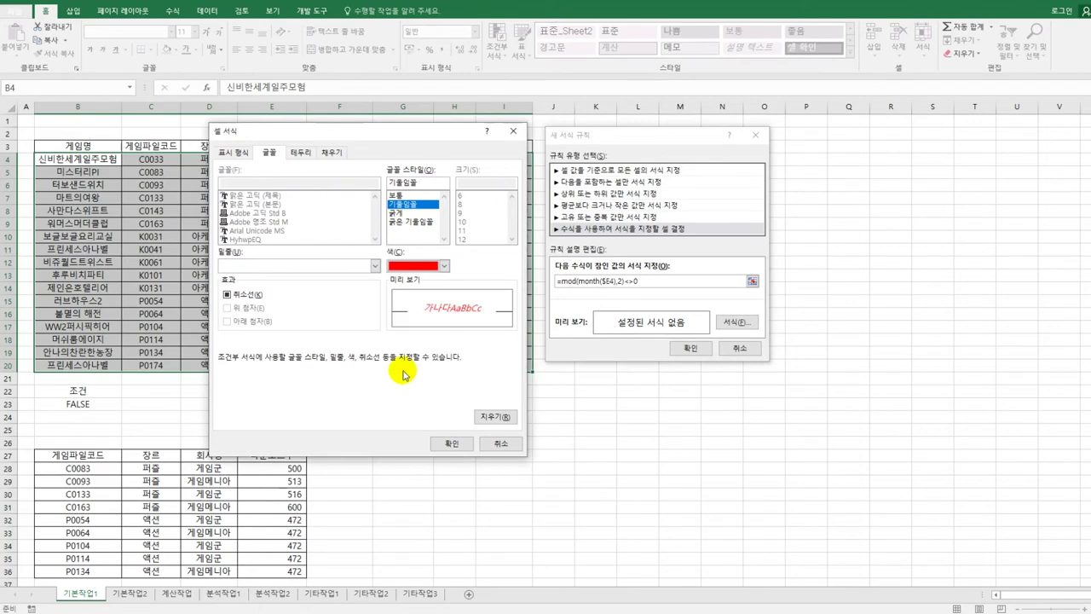
click(451, 443)
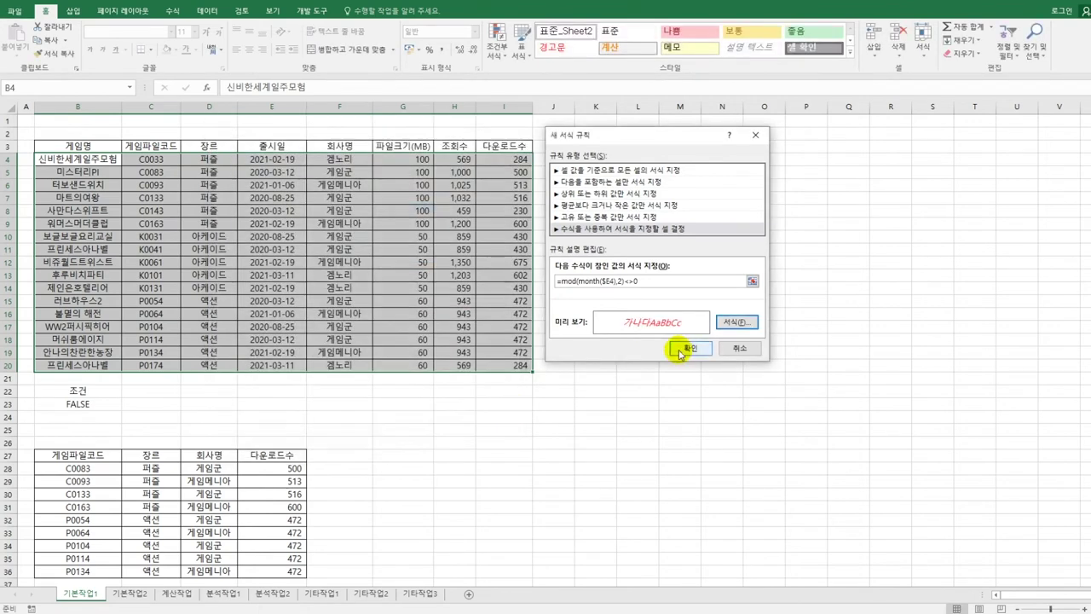
click(689, 347)
click(516, 365)
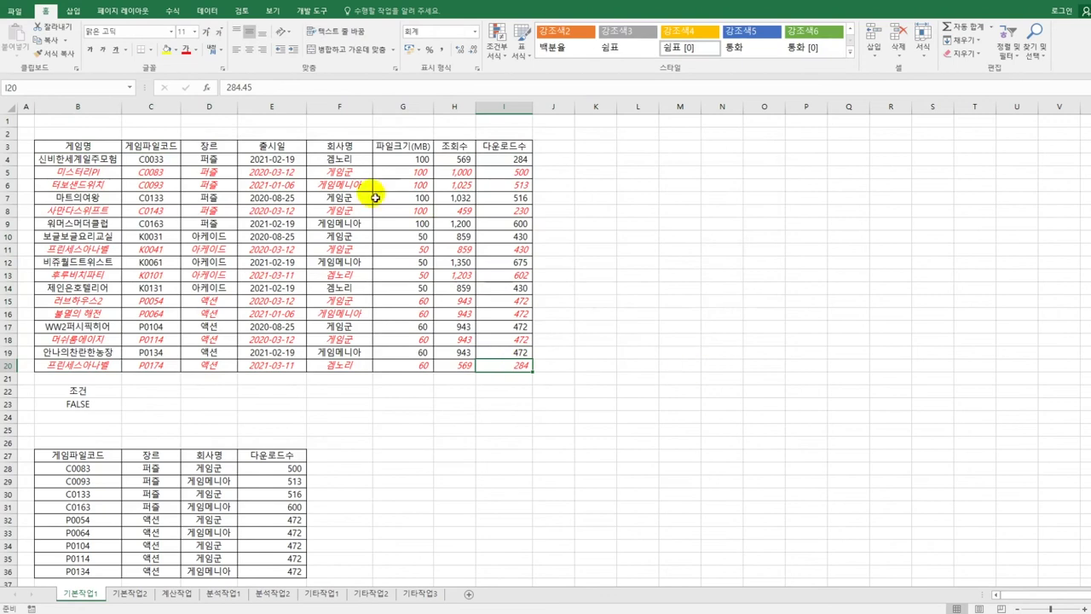
click(281, 176)
click(280, 183)
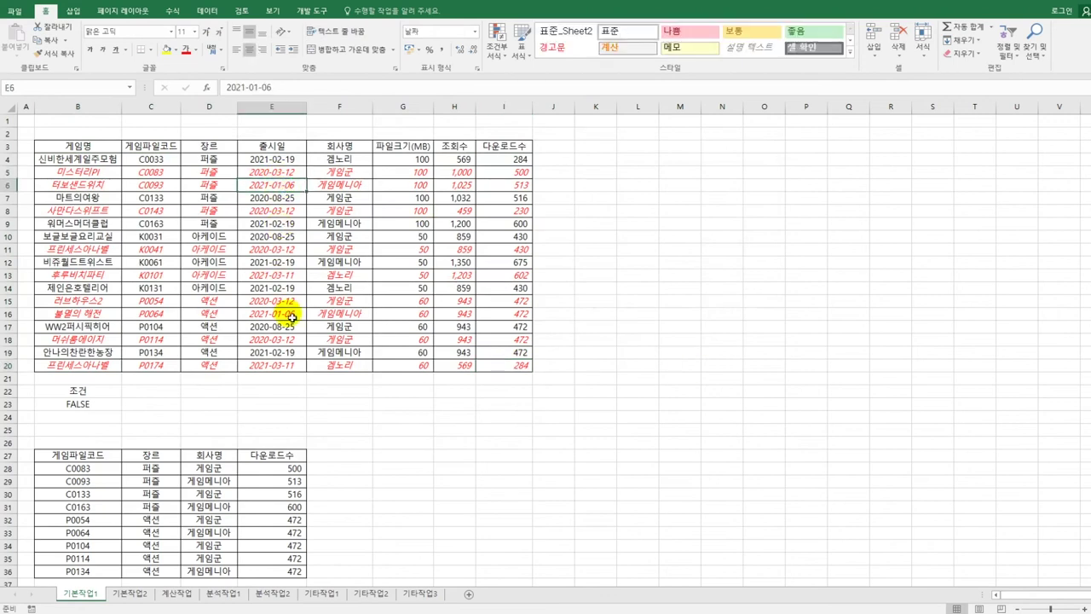
click(286, 364)
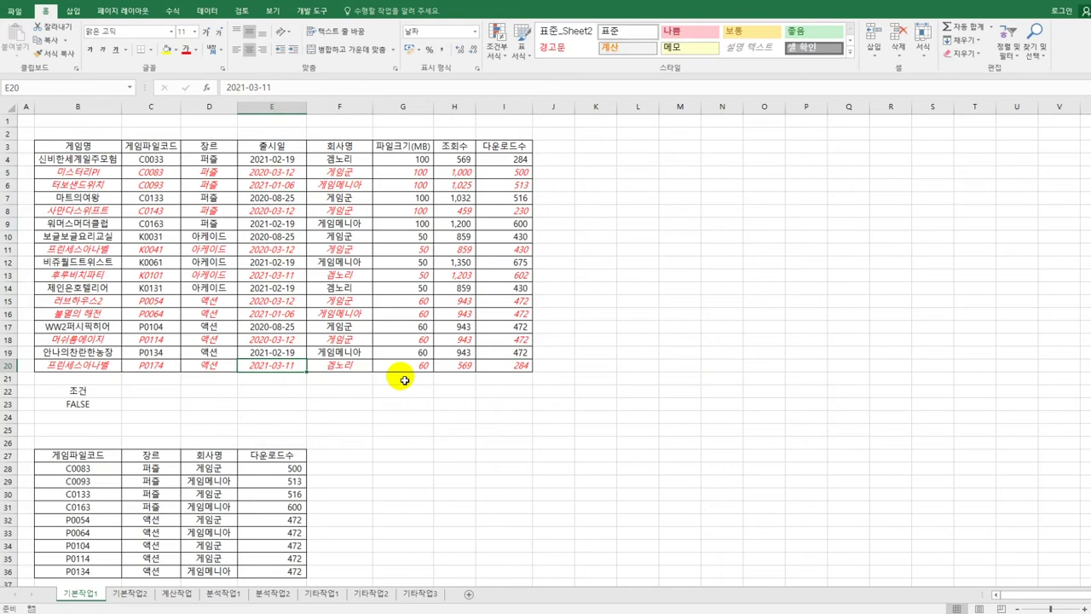
Set B3:I20 on the 기본작업2 sheet as the print area.
click(136, 594)
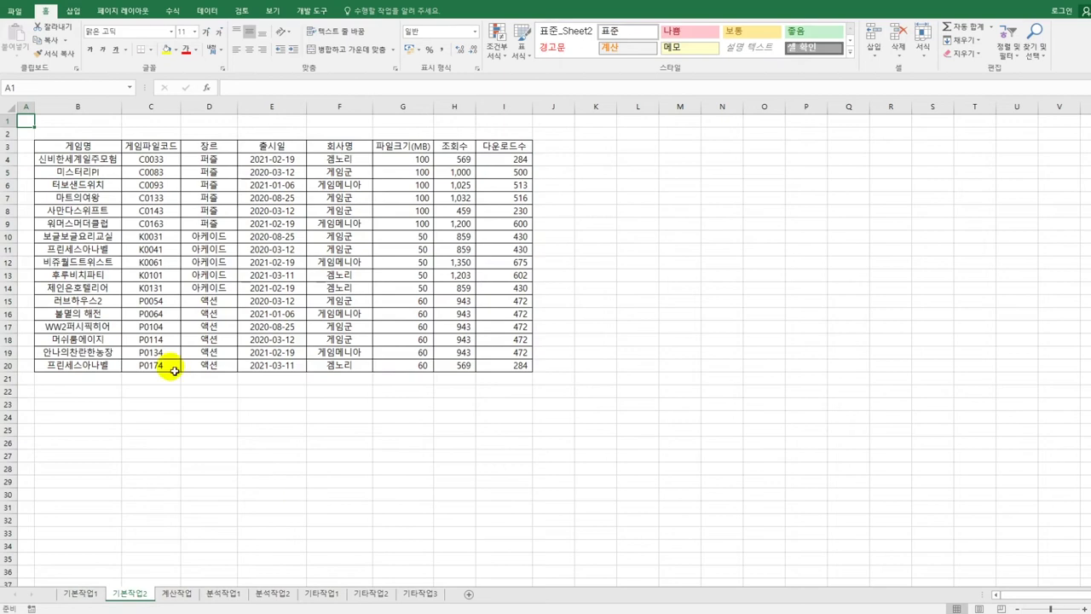
drag(79, 146, 491, 368)
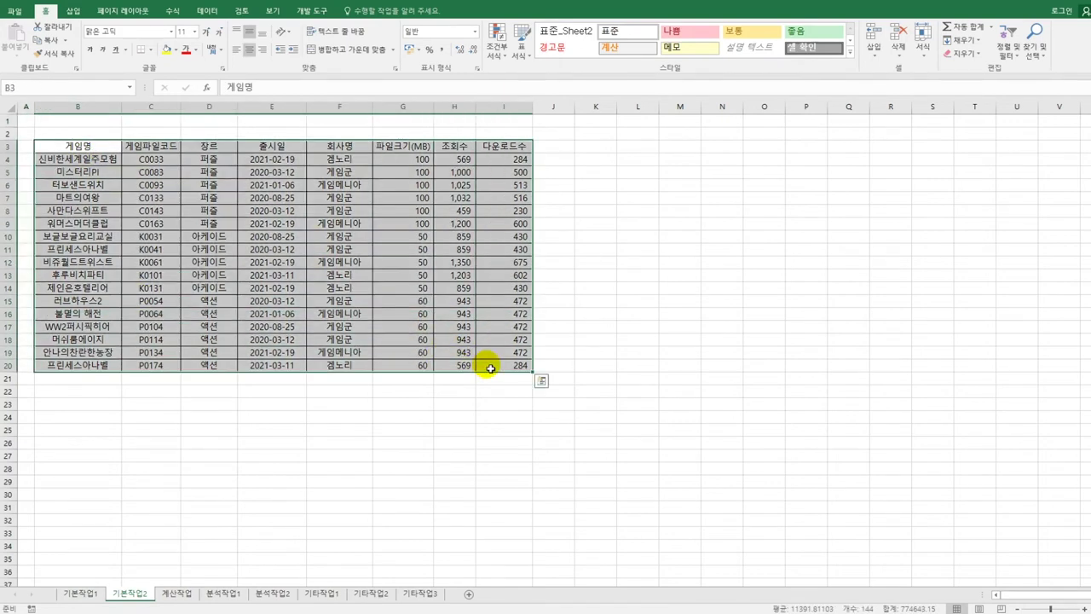
click(123, 12)
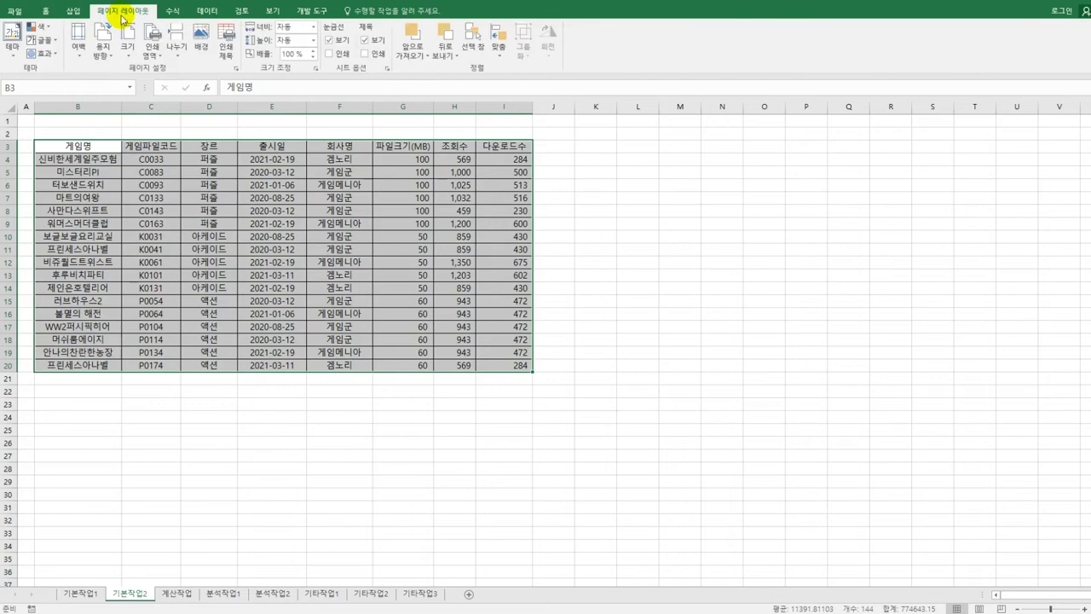
click(150, 49)
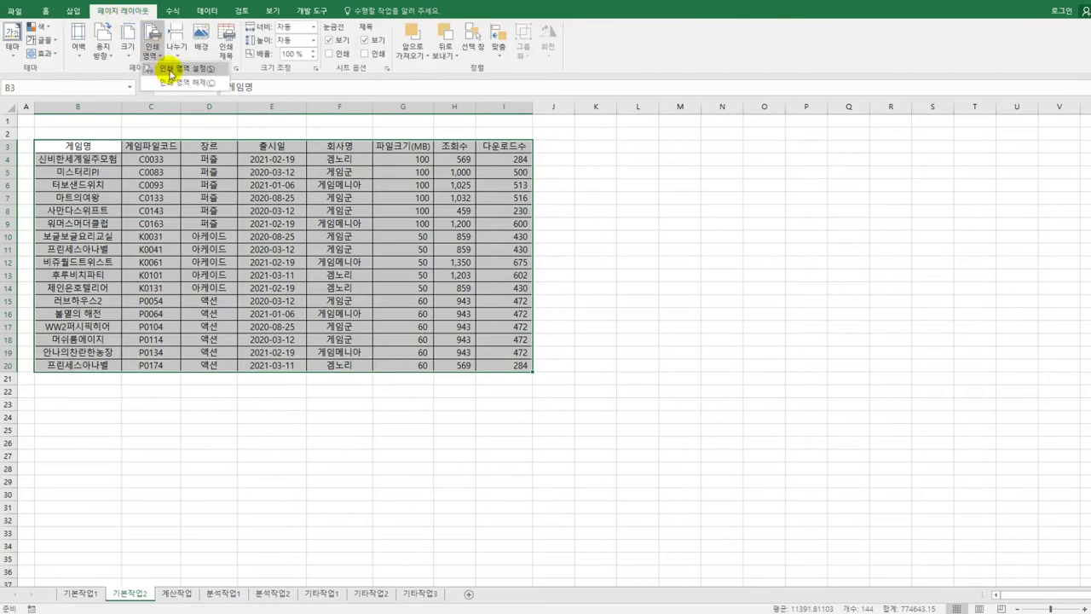
click(171, 72)
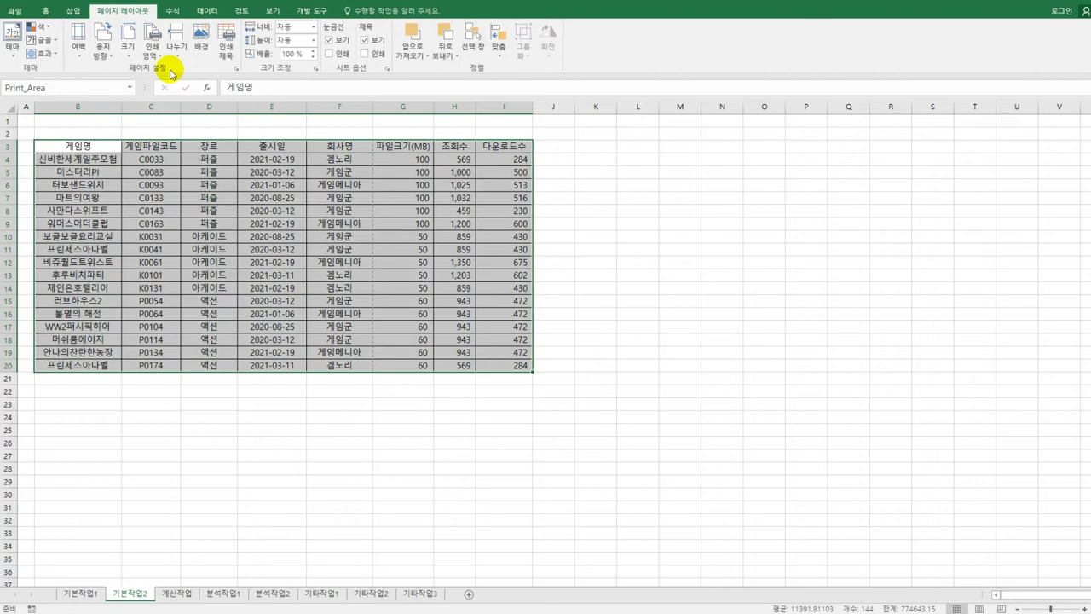
Set the page orientation to landscape (가로) and centre the printout on the page both horizontally and vertically.
click(102, 52)
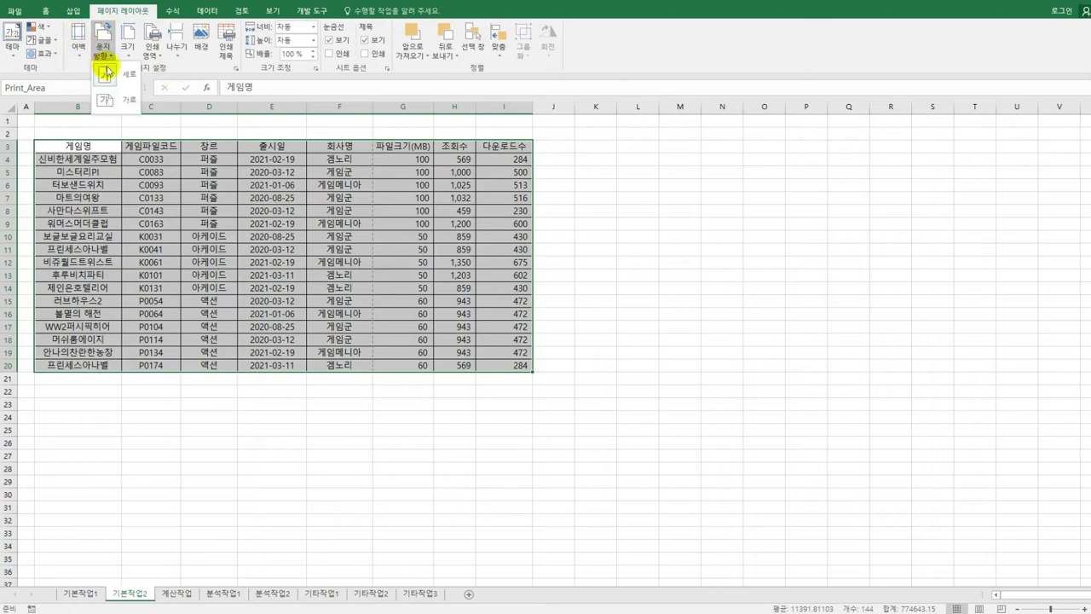
click(105, 73)
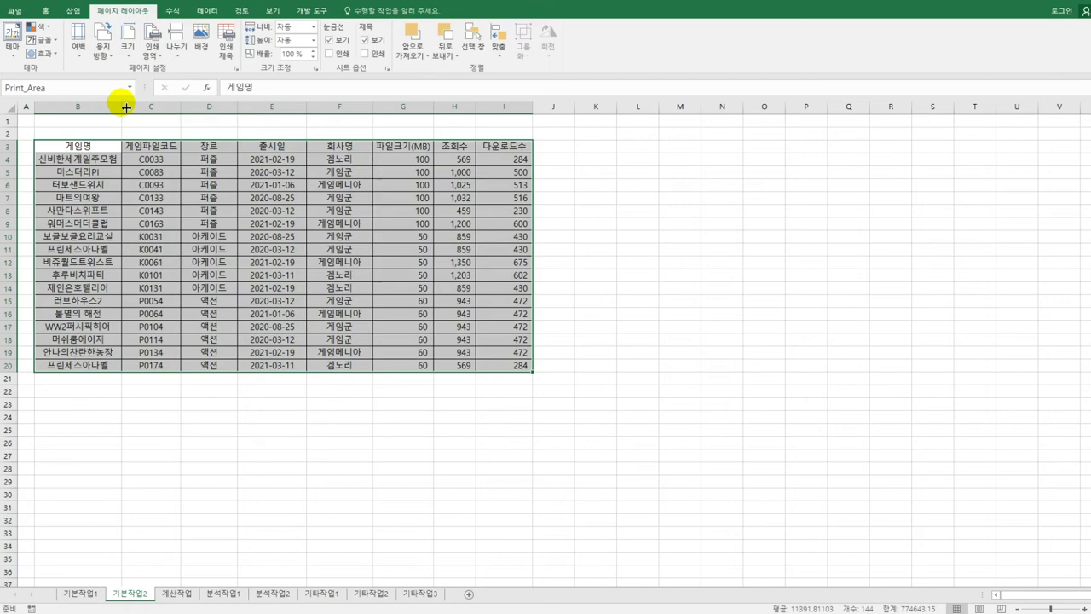
click(237, 68)
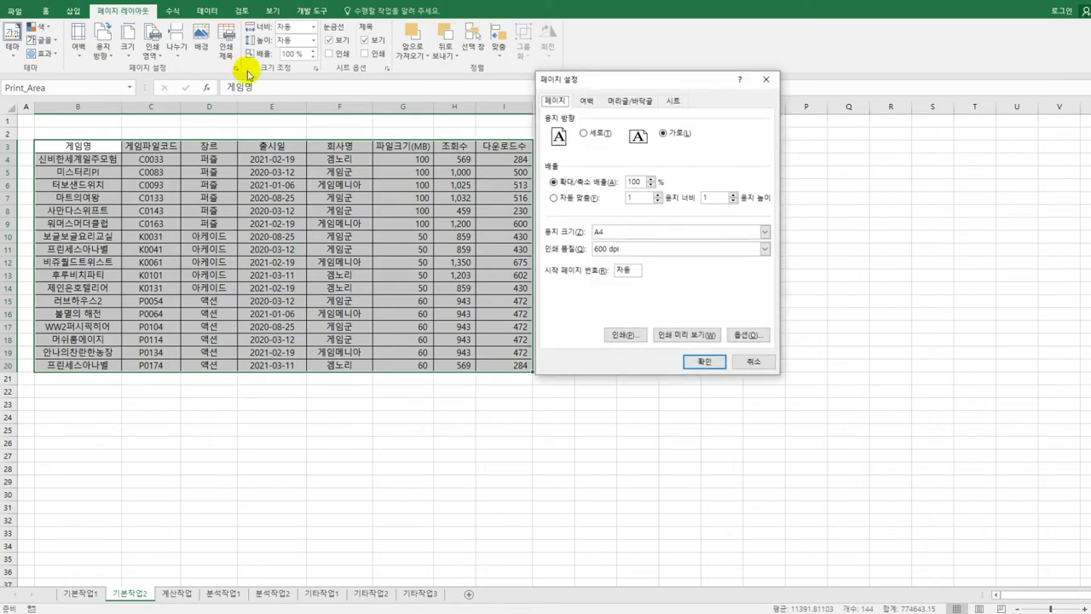
click(588, 101)
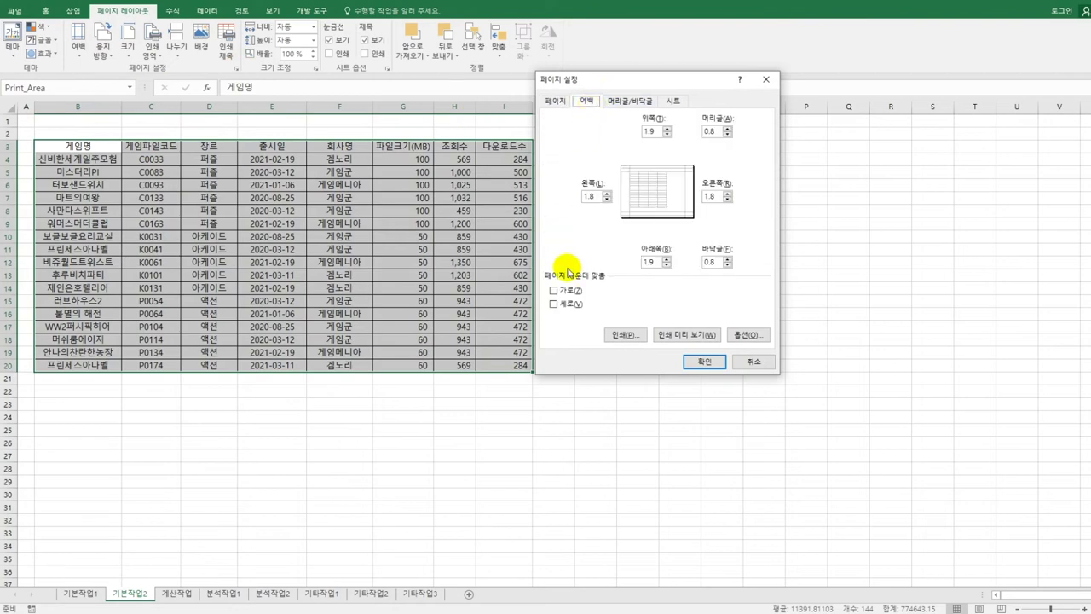
click(566, 291)
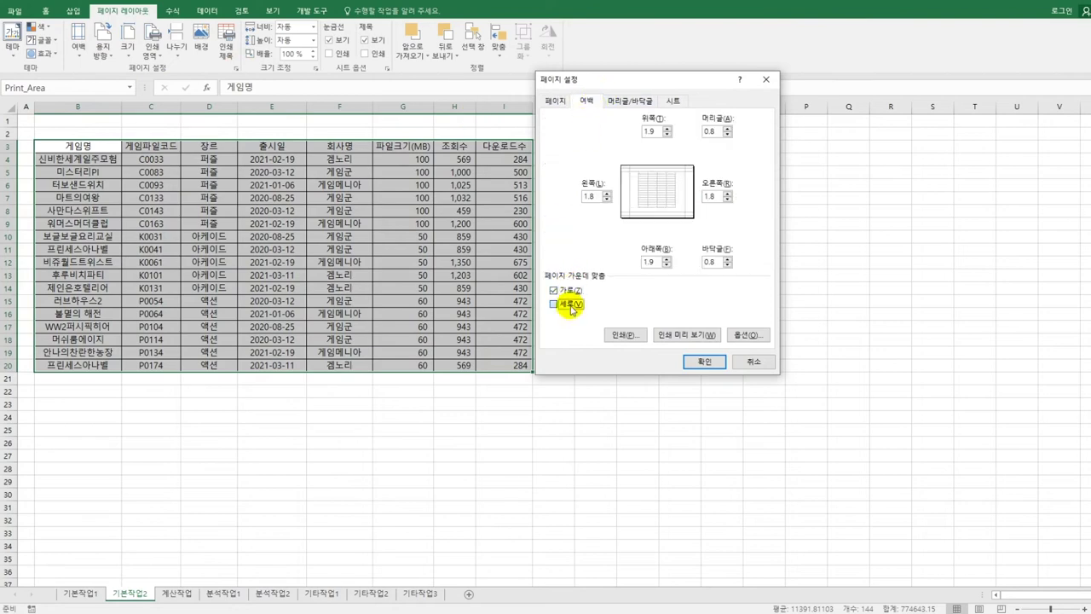
click(570, 305)
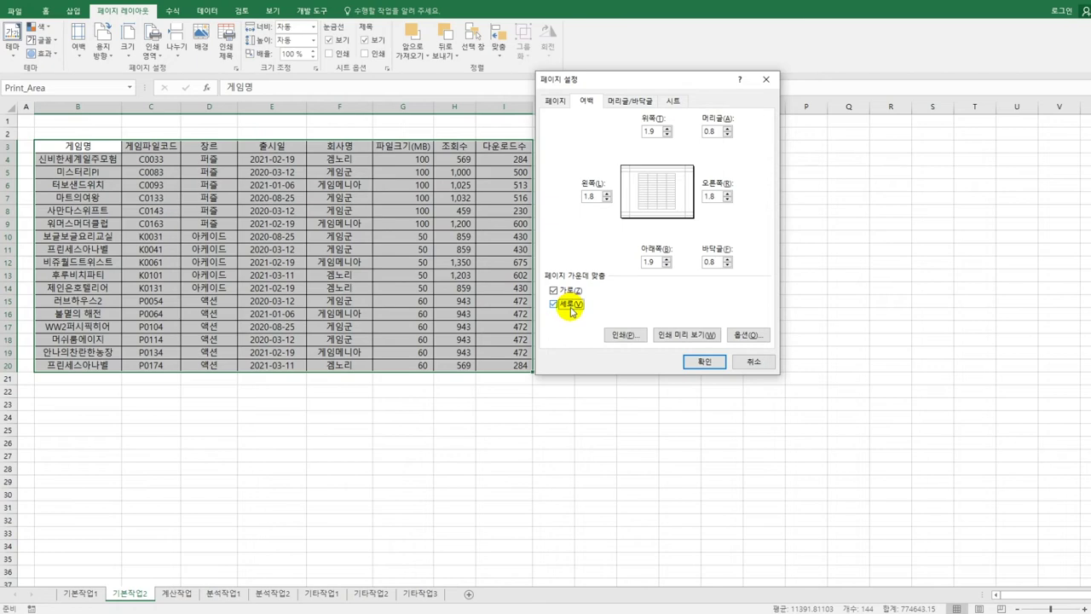
Add a centre-section page footer reading "총 [total page count] 페이지", using the number-of-pages field, and apply the page setup.
click(626, 100)
click(681, 193)
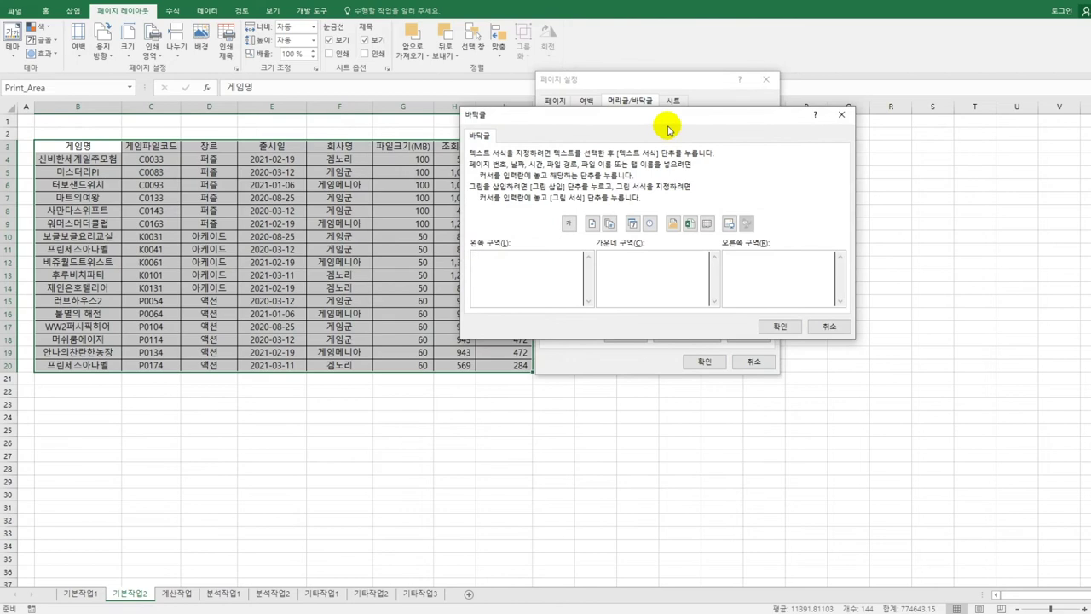
click(653, 273)
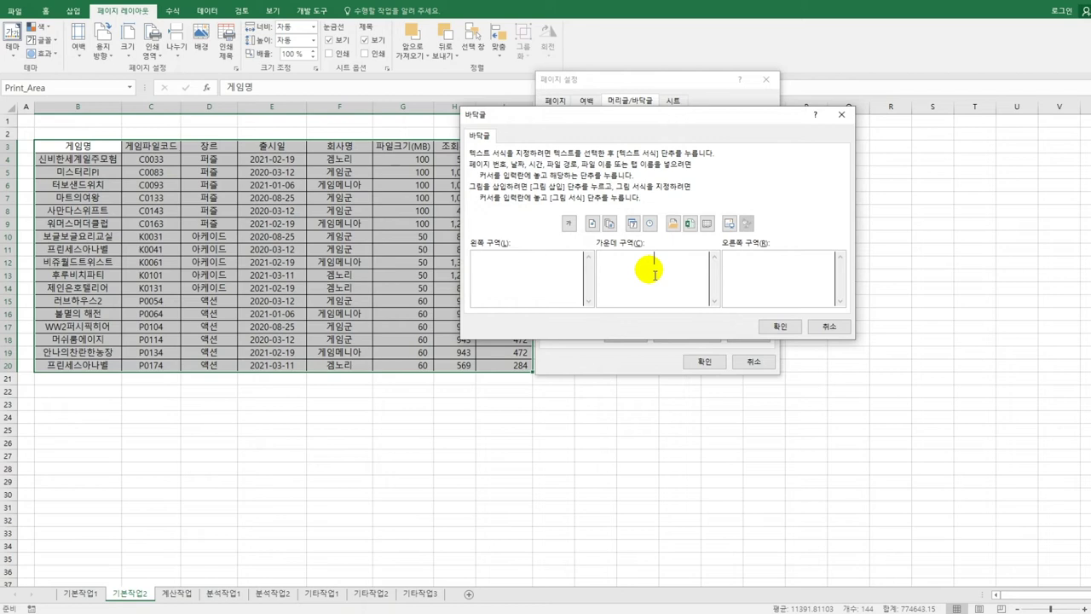
text(조)
text(총)
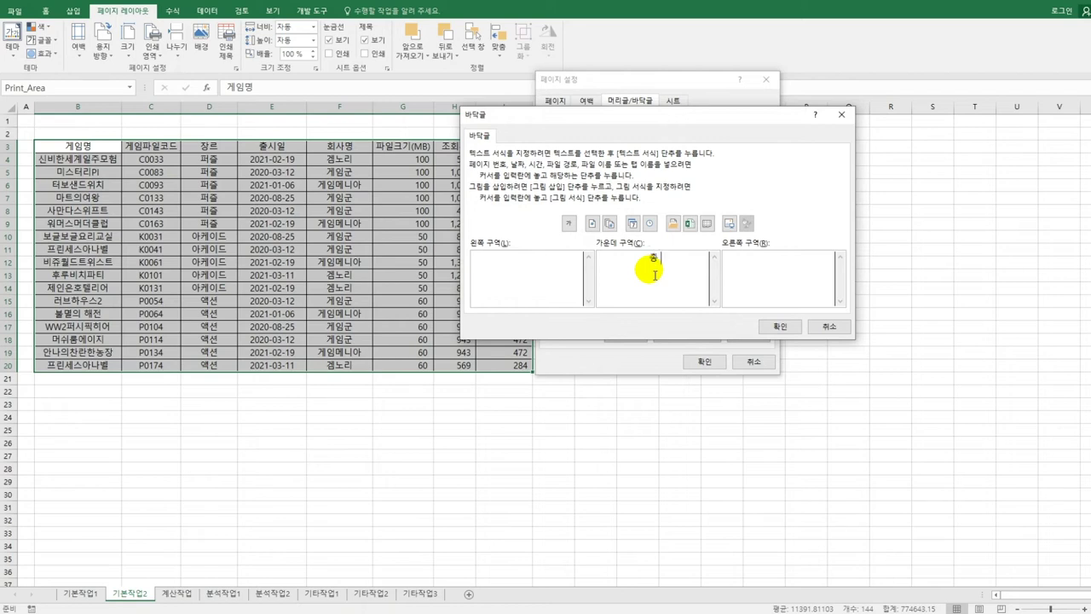
click(609, 224)
text(페이지 수] 페이지)
click(772, 326)
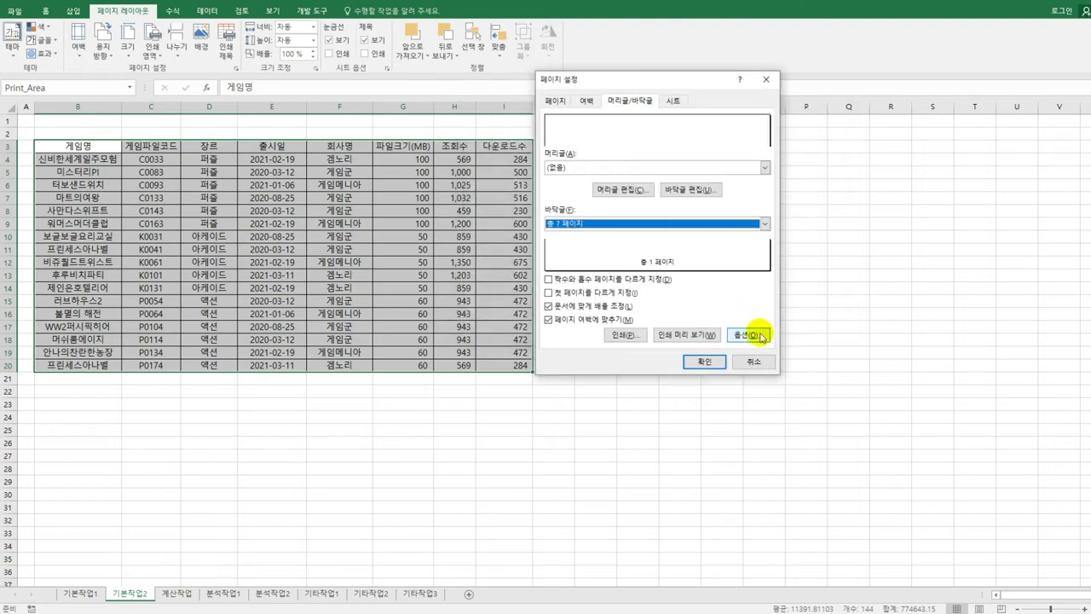
click(718, 363)
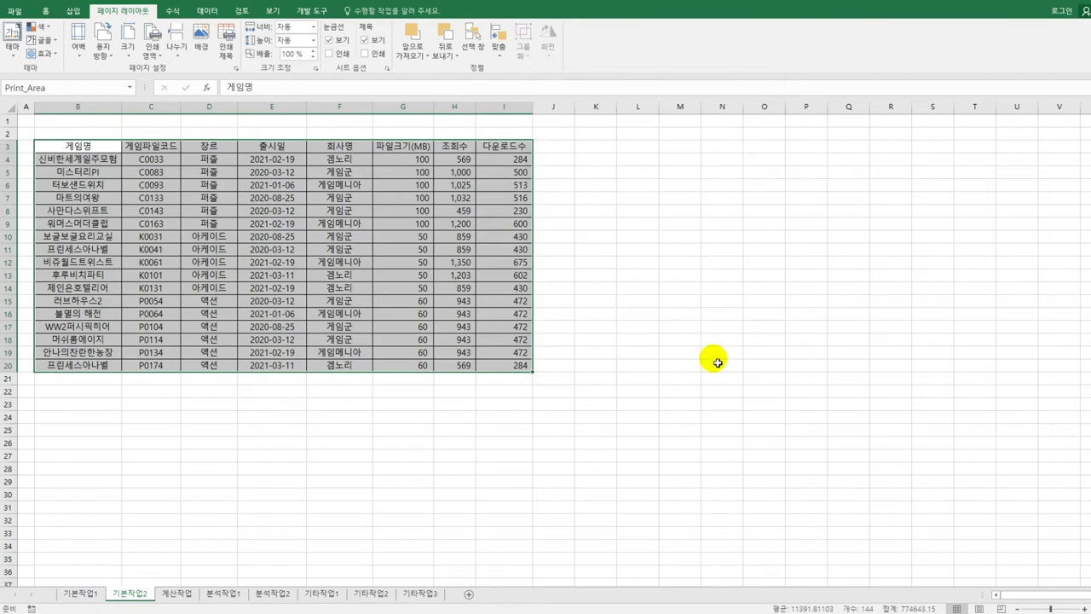
click(719, 363)
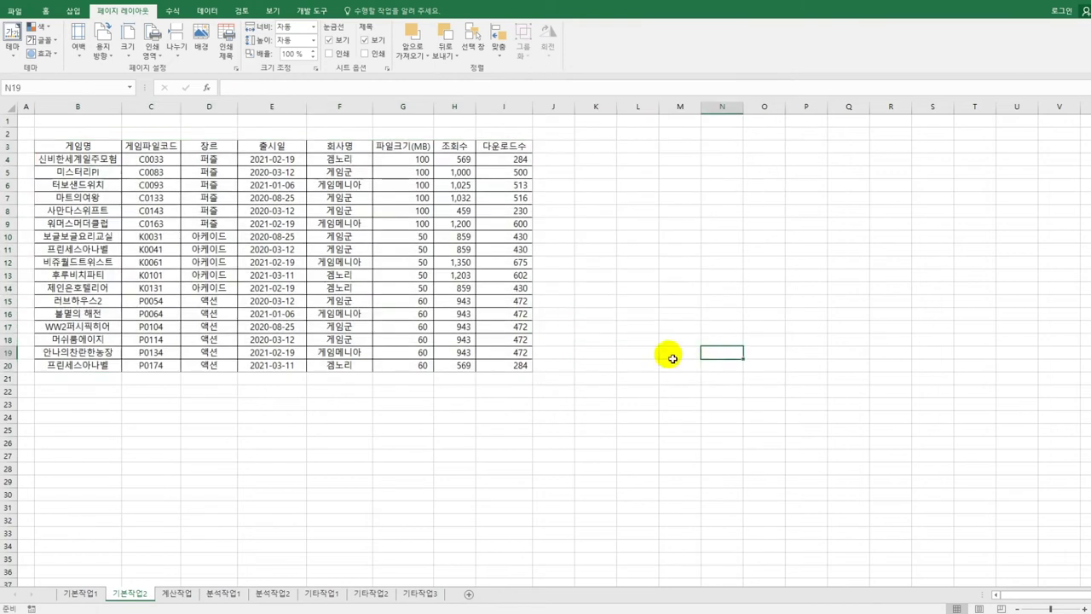
Check the 기본작업2 sheet's print preview and return to the worksheet.
click(17, 13)
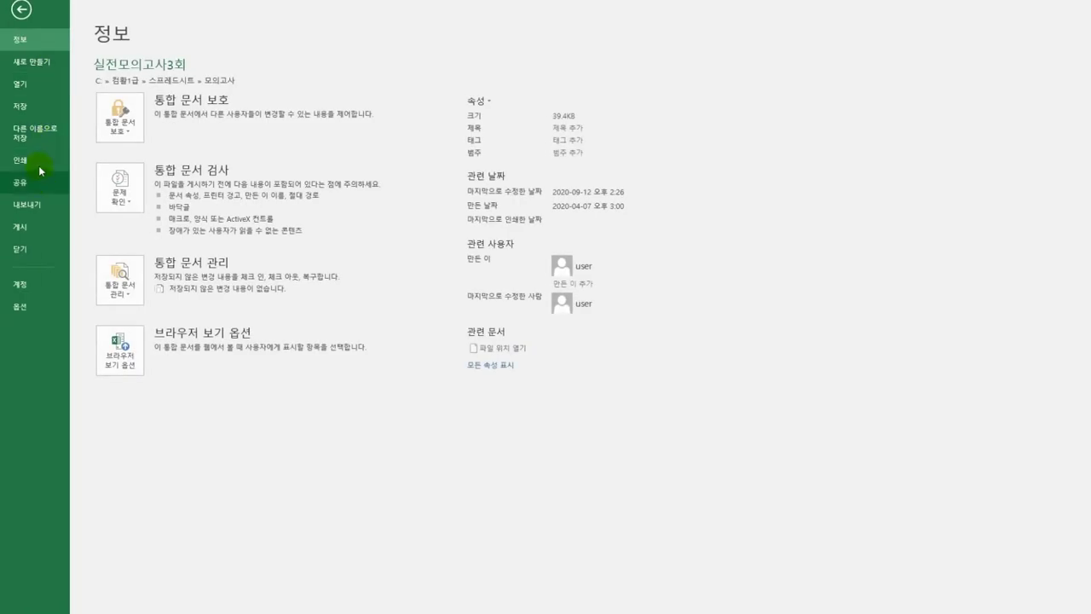
click(39, 165)
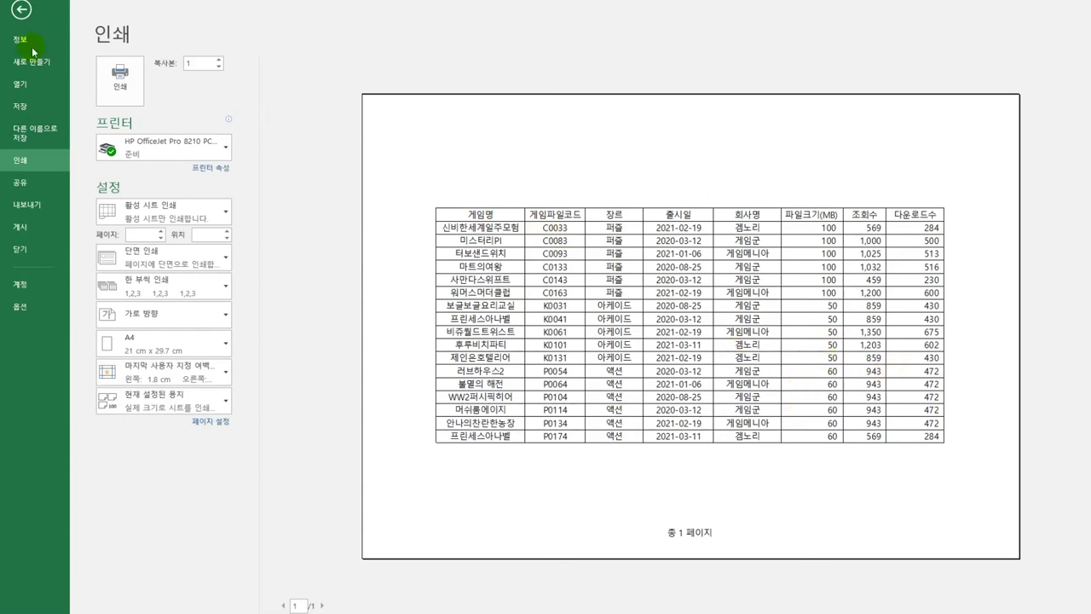
click(22, 12)
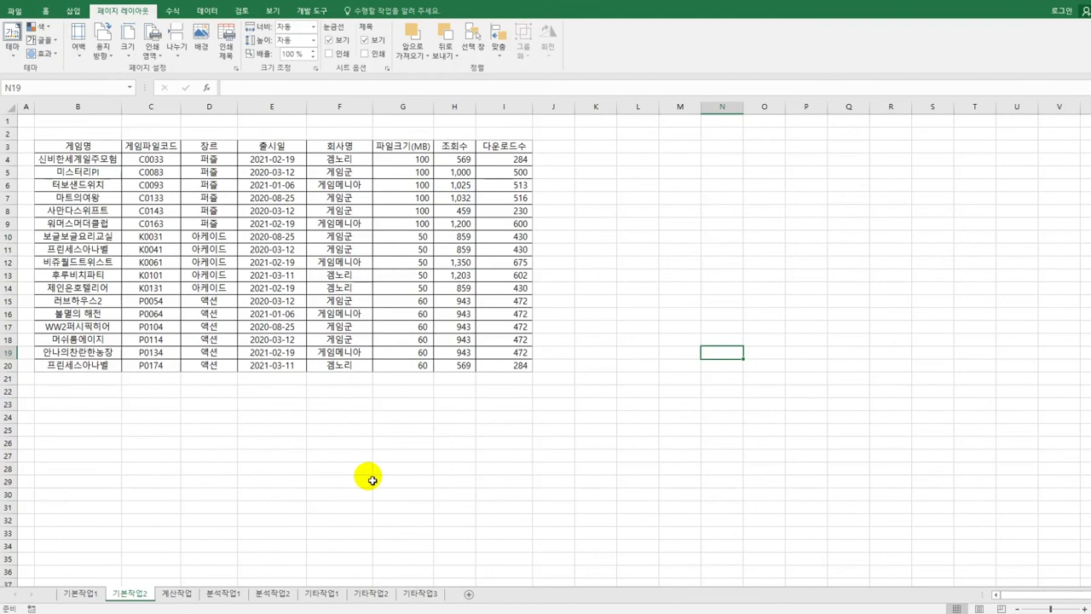
Begin the genre (장르) formula in C4 of the 계산작업 sheet with =if(and(.
click(189, 593)
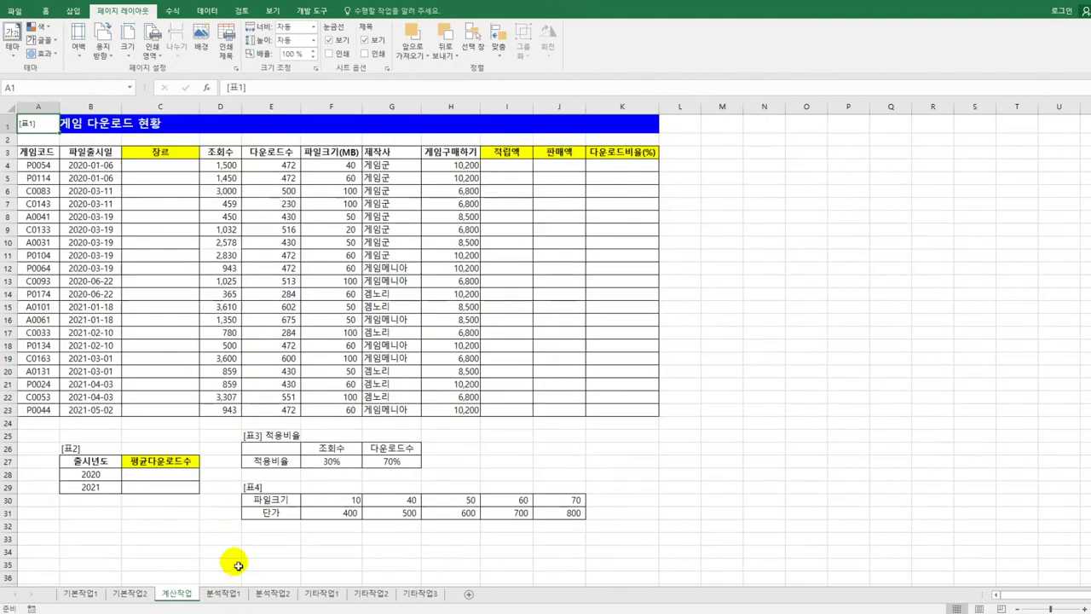
click(181, 173)
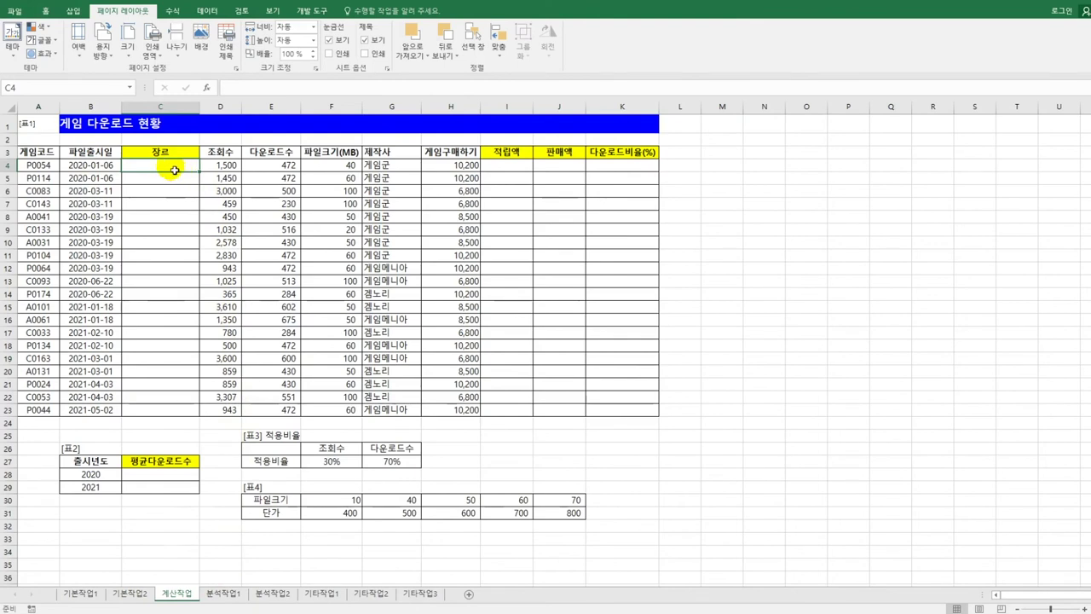
click(44, 165)
click(165, 169)
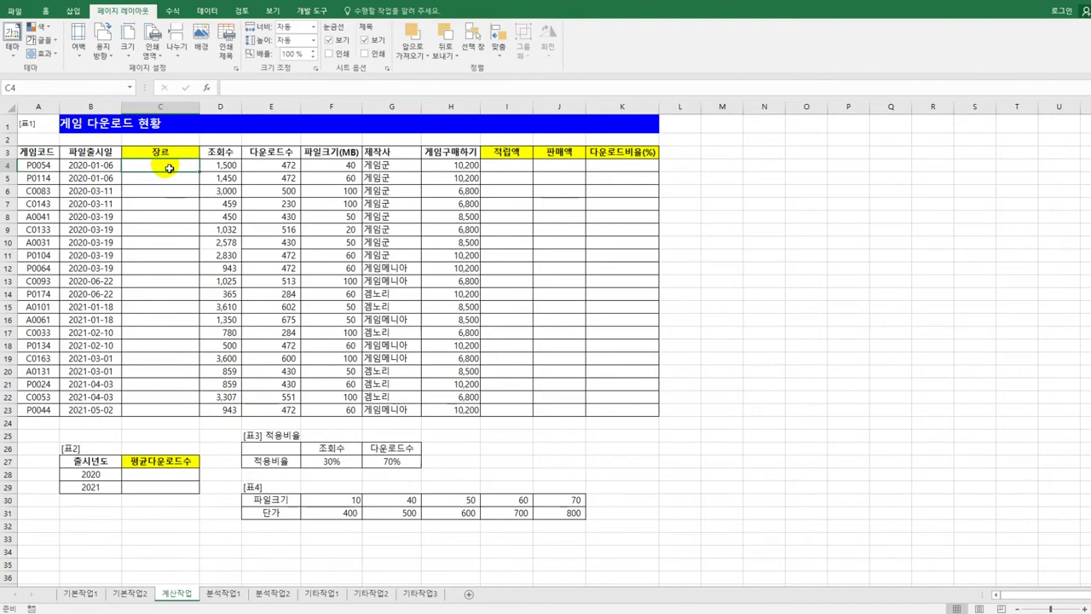
text(=ㅑ)
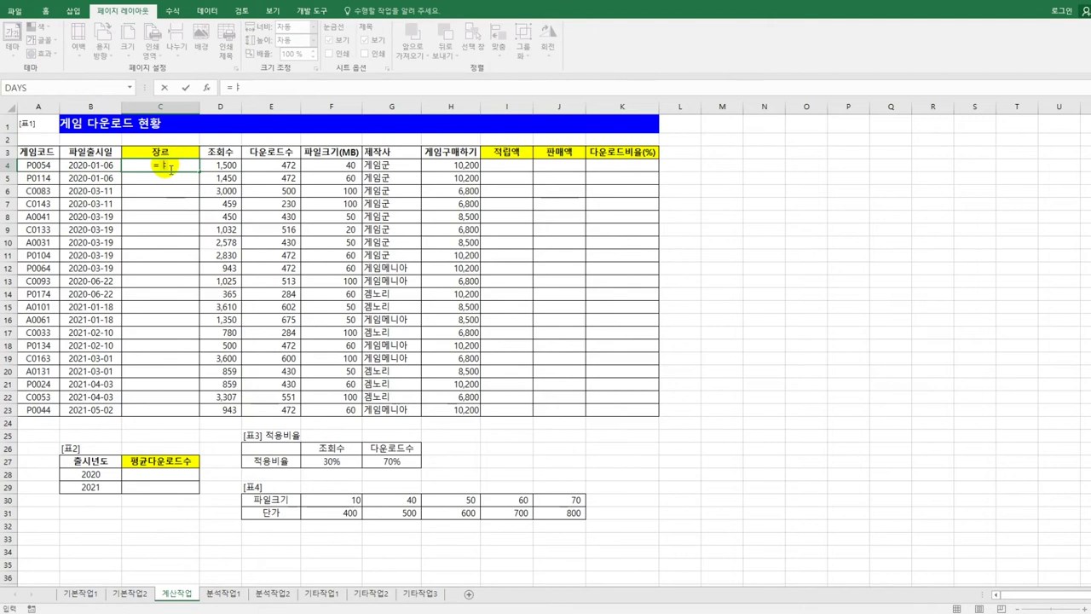
key(BackSpace)
key(Hangul)
text(if()
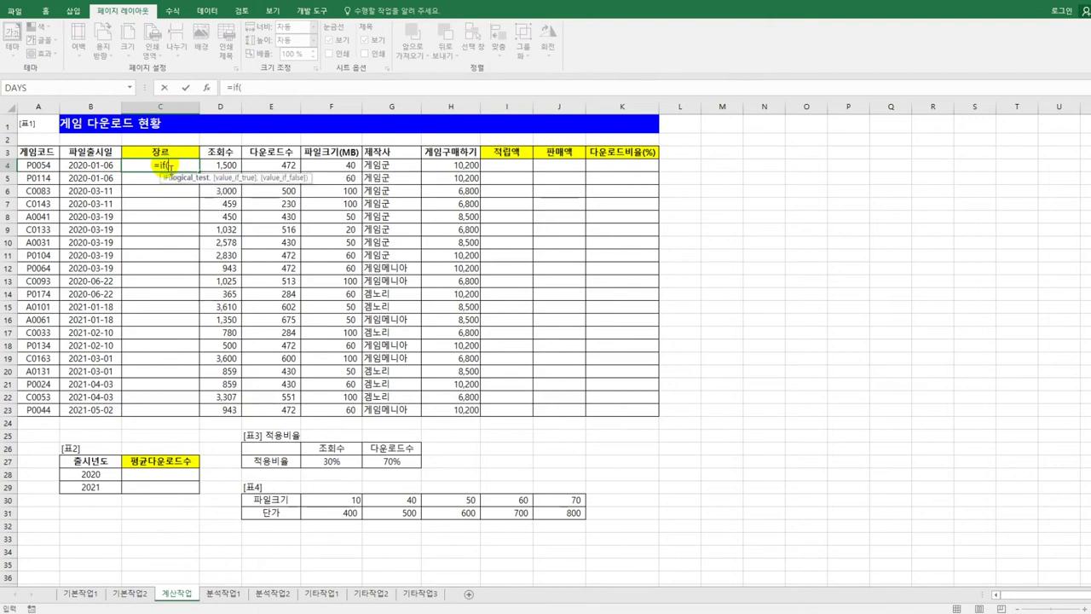
text(and()
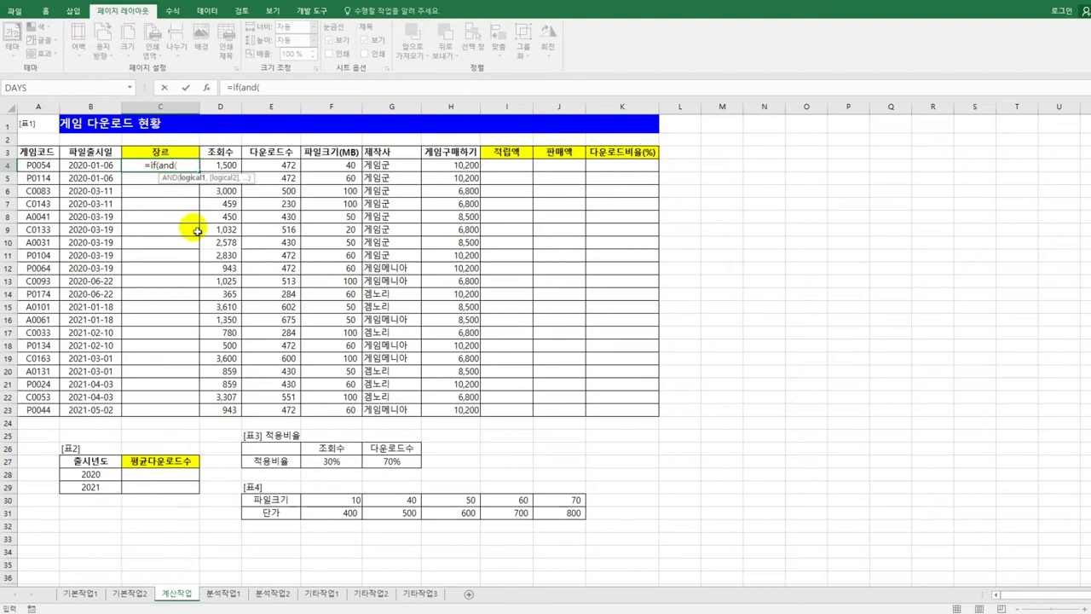
Add left(A4,1)="A" as the first AND condition, testing the first character of the game code.
text(left()
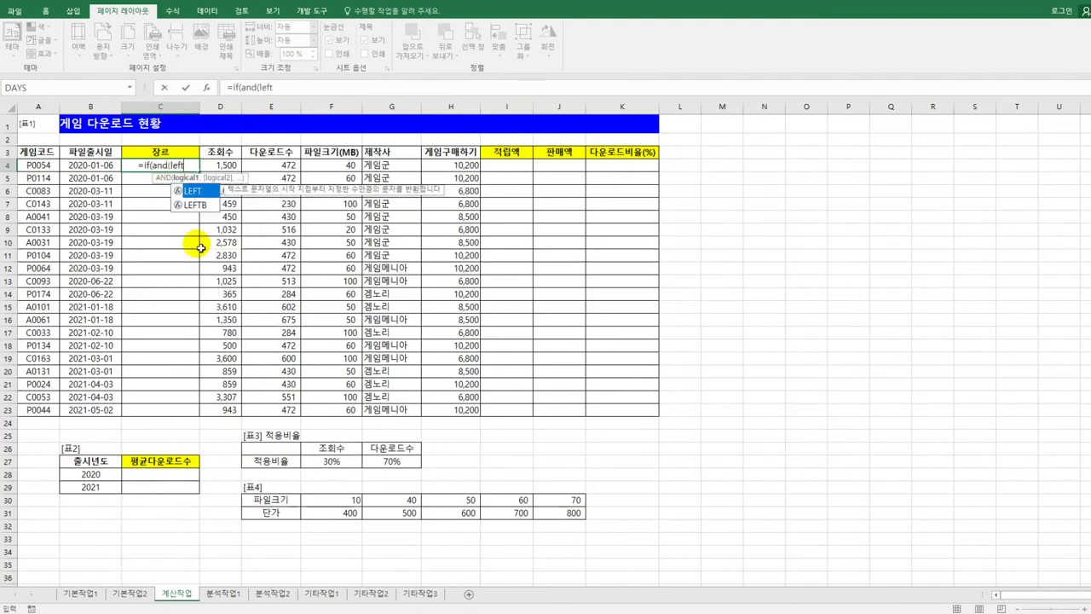
key(Left)
key(Left)
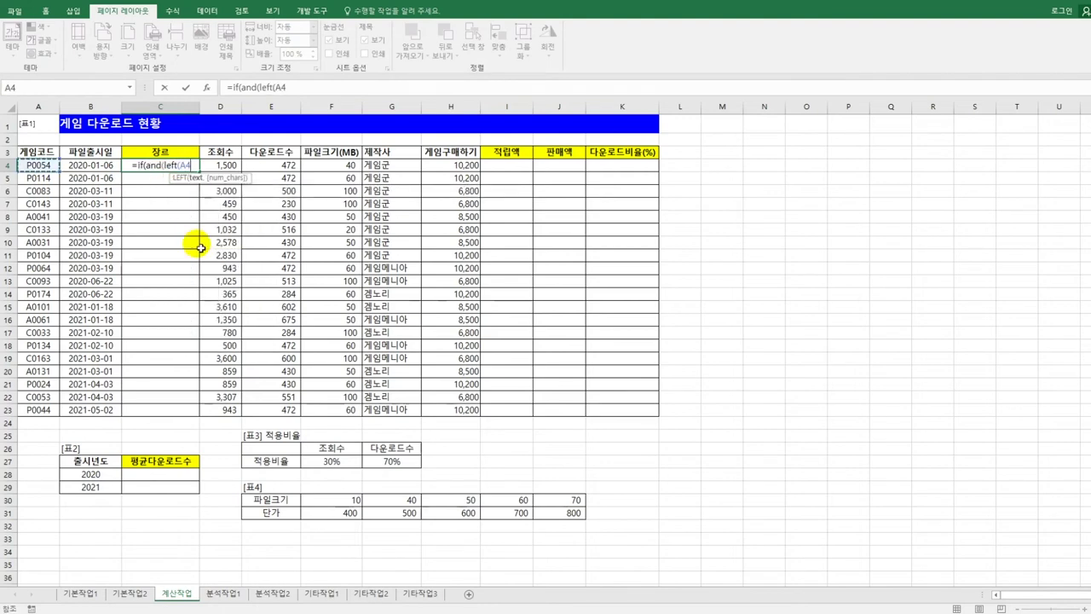
text(,1))
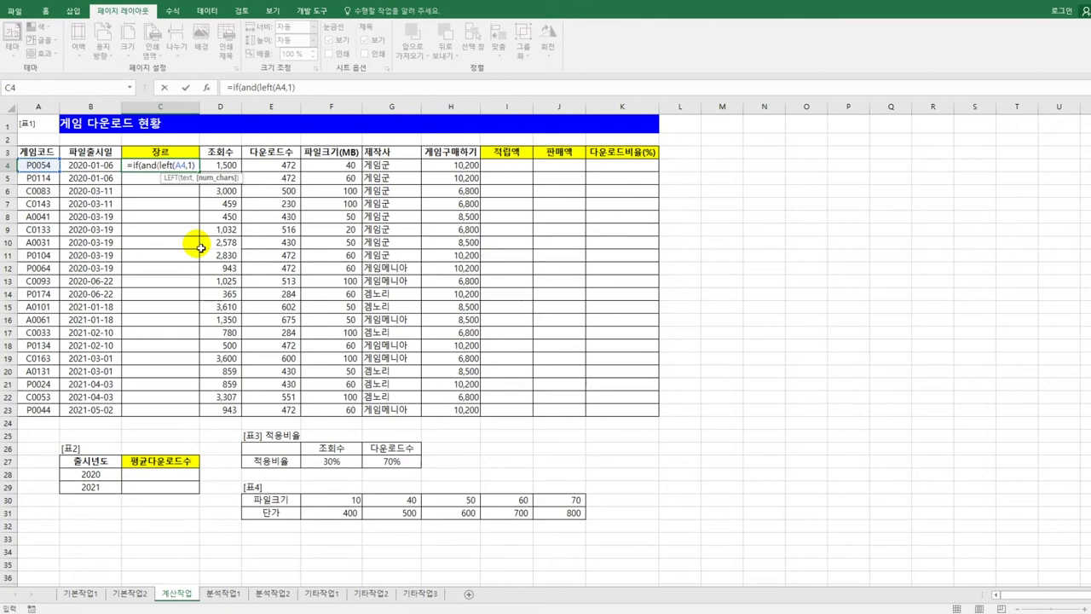
text(=)
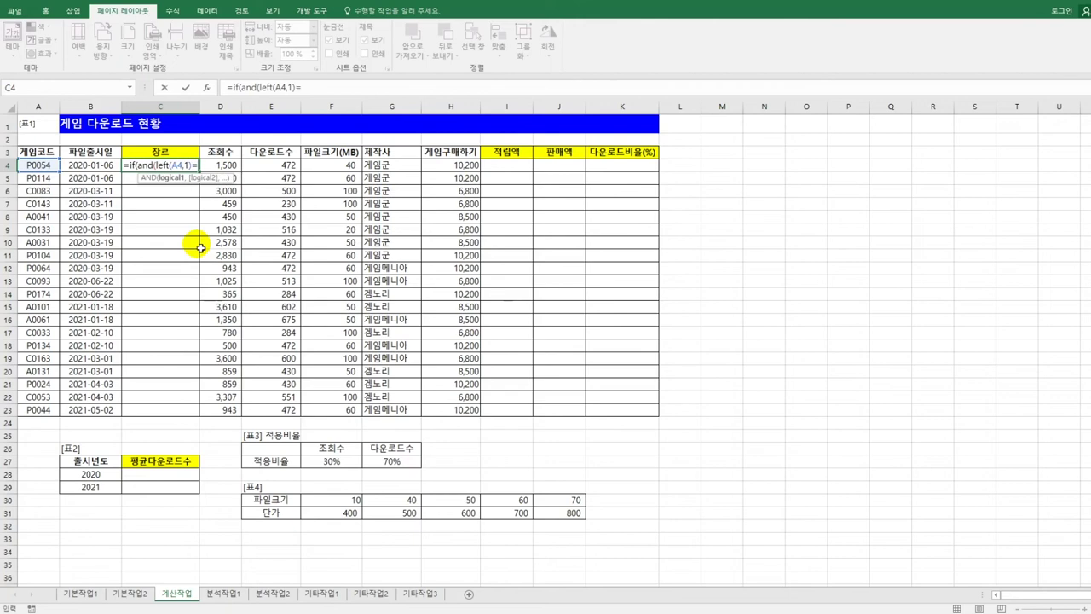
text("A)
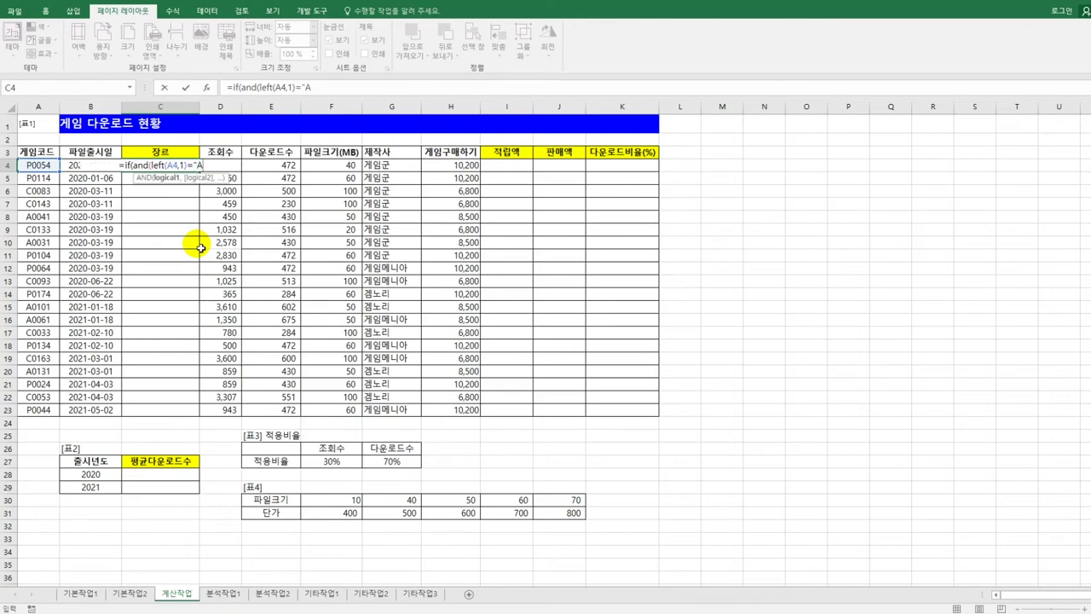
text(",)
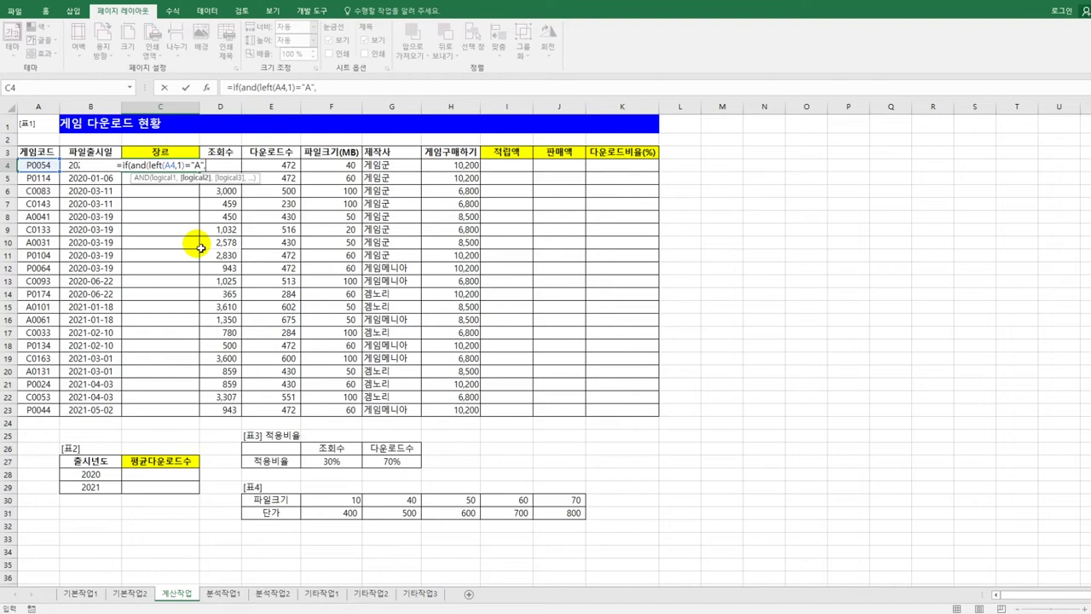
Add right(A4,1)="1" as the second condition, testing the code's last character, and close the AND function.
text(ri)
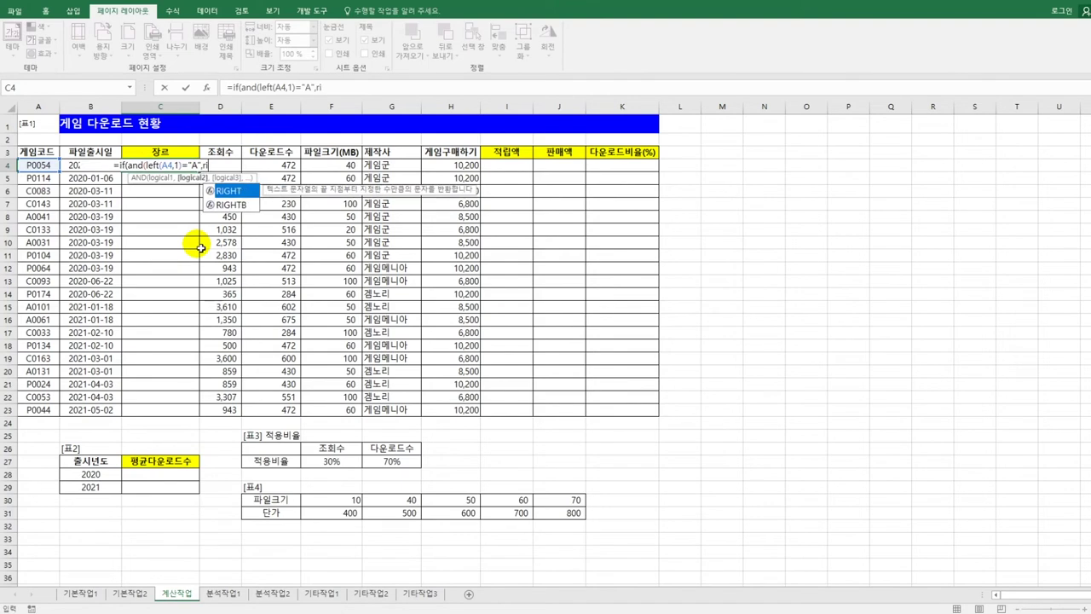
text(ght()
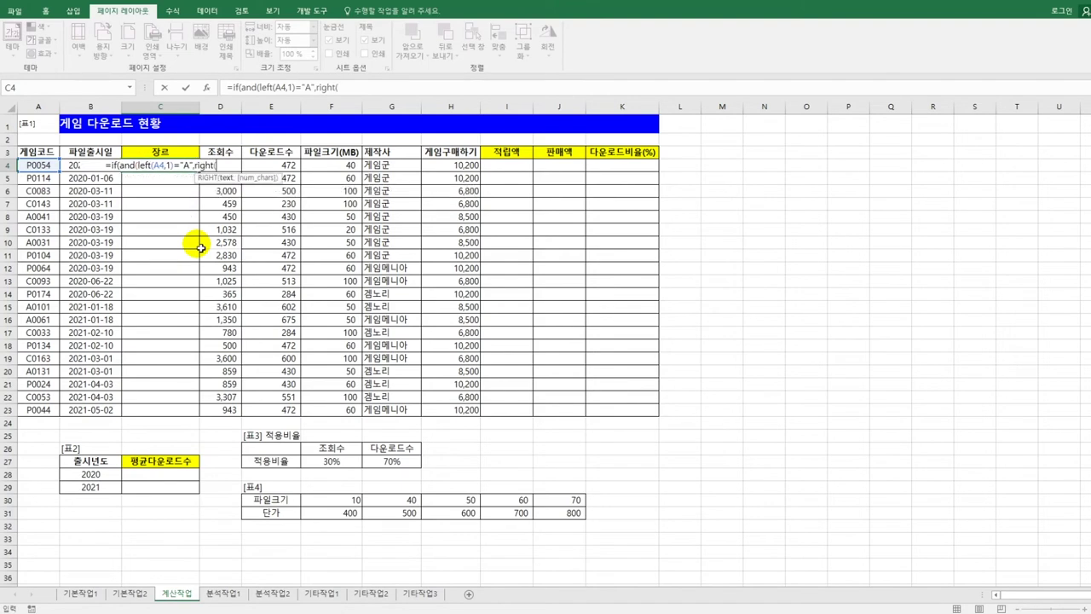
key(Left)
key(Left)
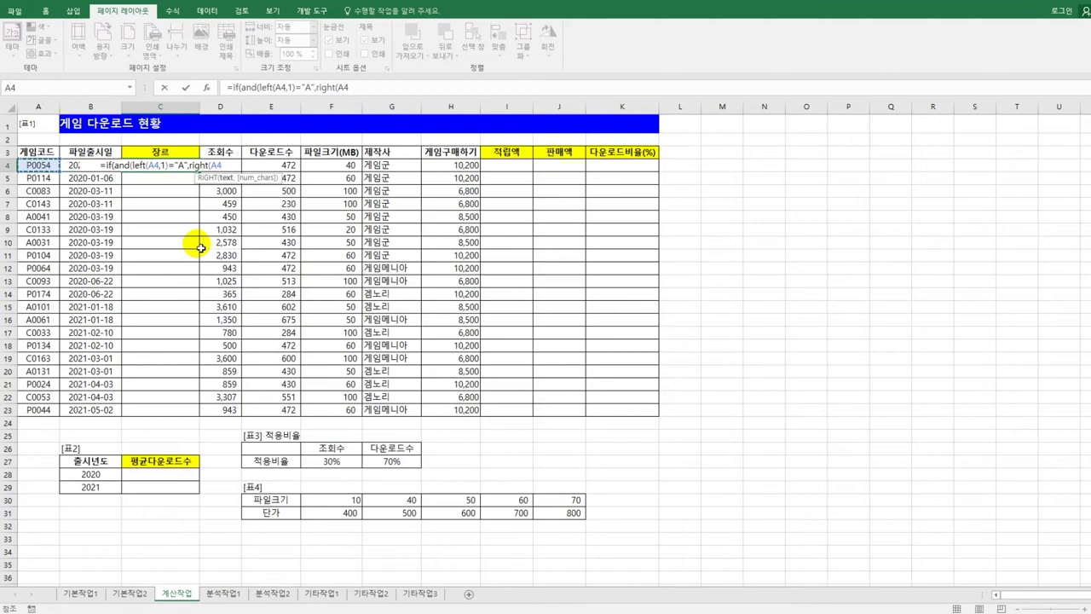
text(,1)
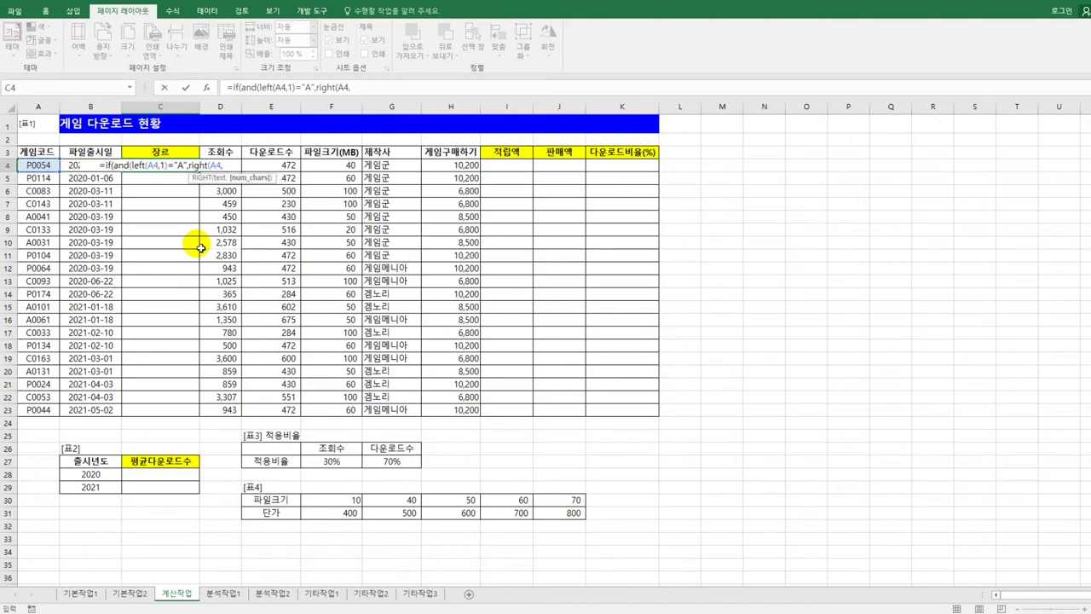
text()=")
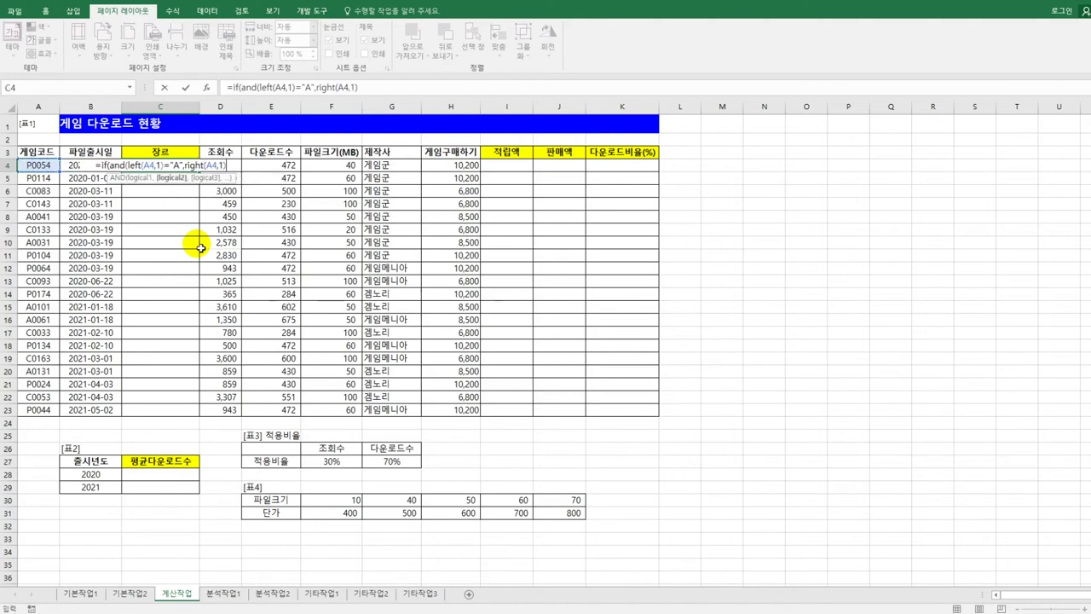
text(1")
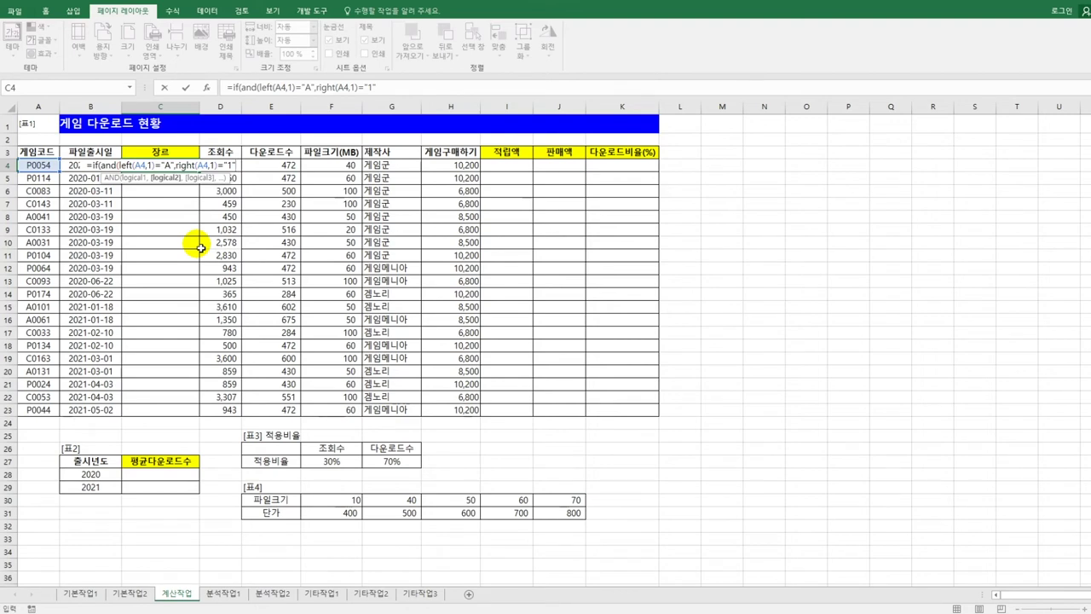
text(),)
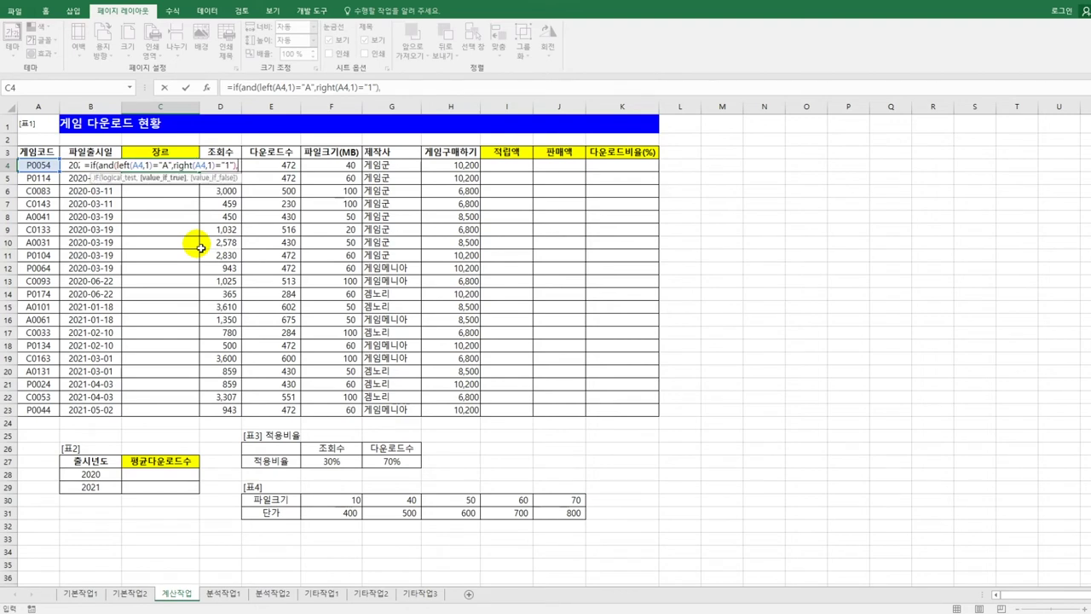
Enter "액션" as the value returned when both conditions are true.
text("do)
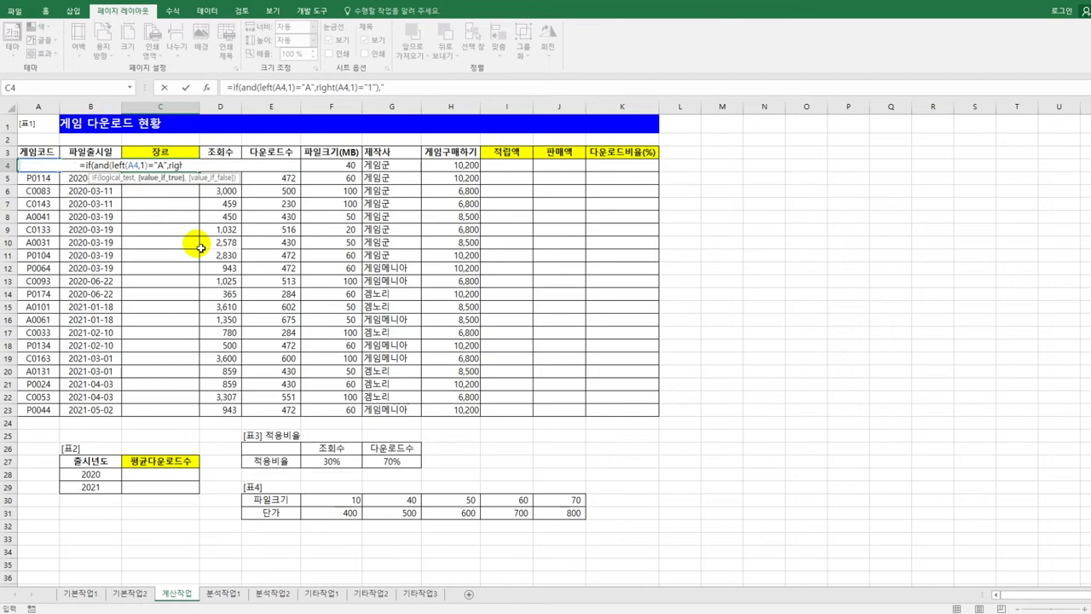
key(BackSpace)
key(BackSpace)
text(액션)
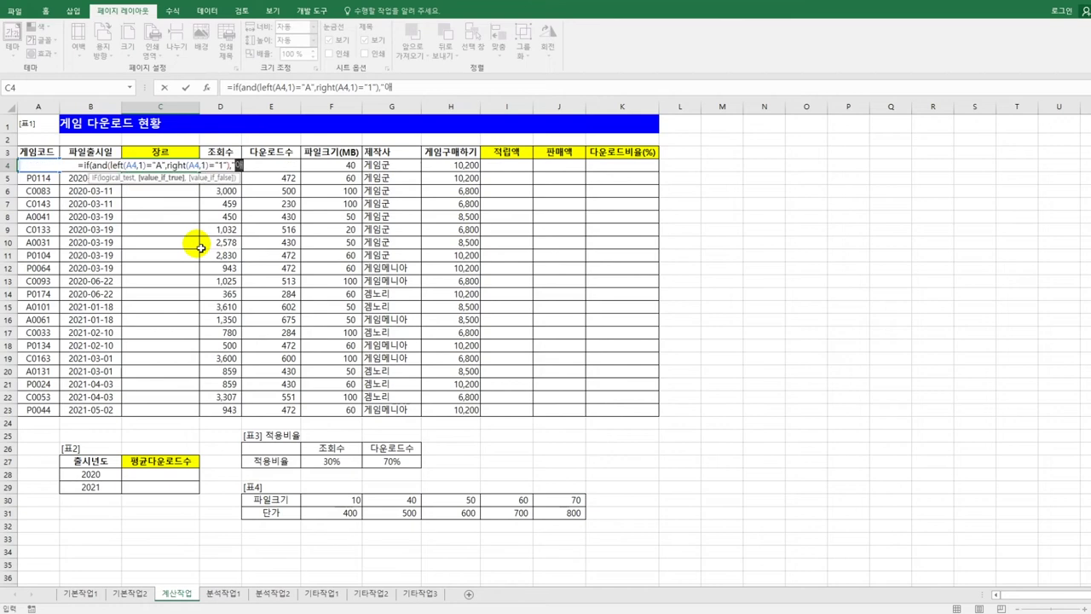
text(",)
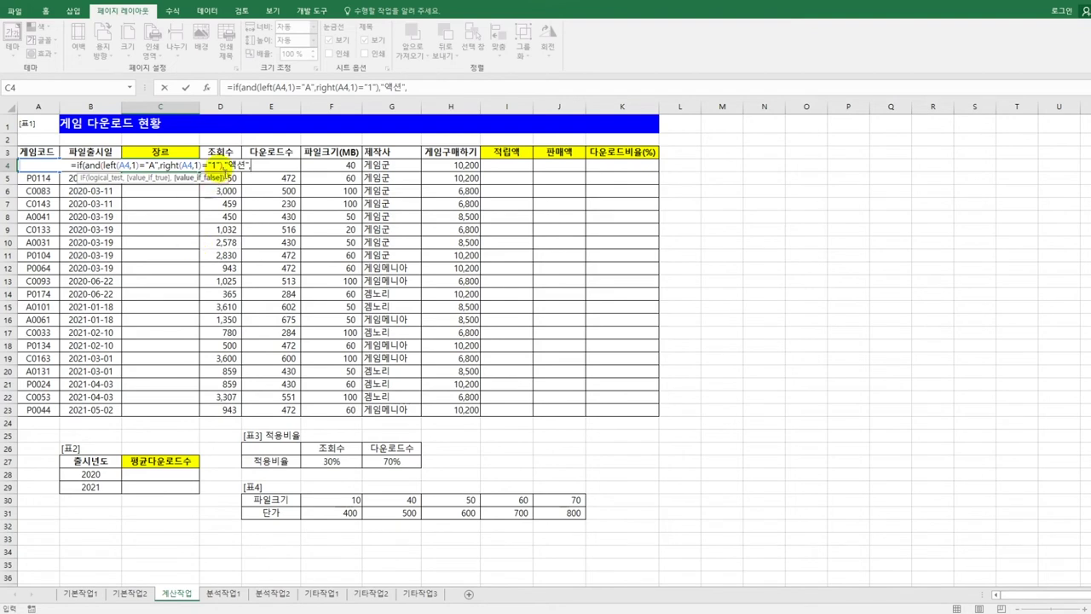
Duplicate the if(and(left(A4,1)="A",right(A4,1)="1"),"액션", part as a nested IF in the false argument of the C4 formula.
click(237, 91)
drag(236, 91, 418, 96)
key(ctrl+c)
click(426, 88)
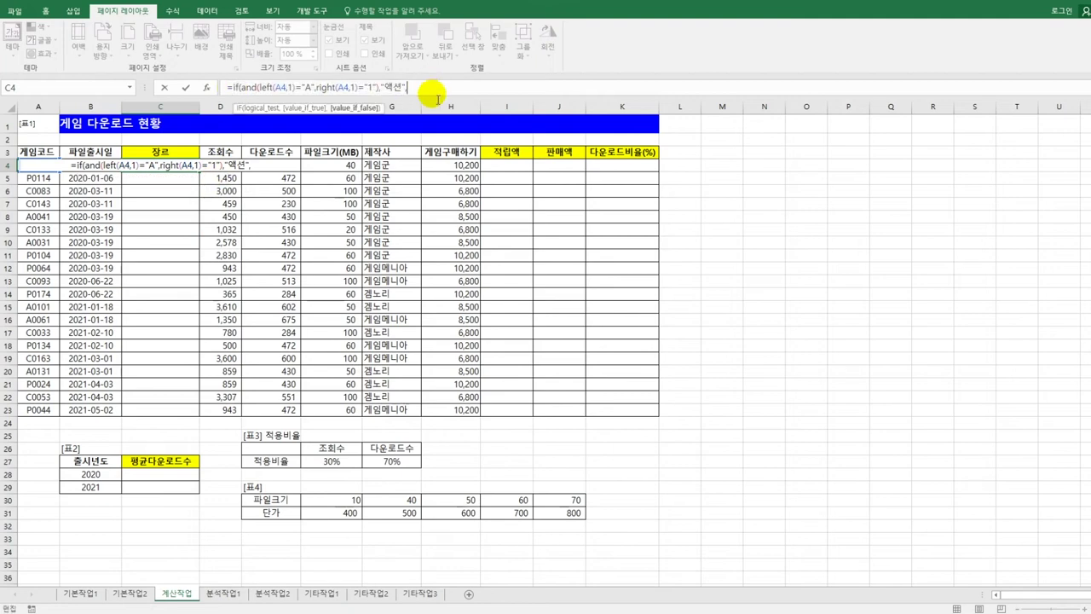
key(ctrl+v)
text(,)
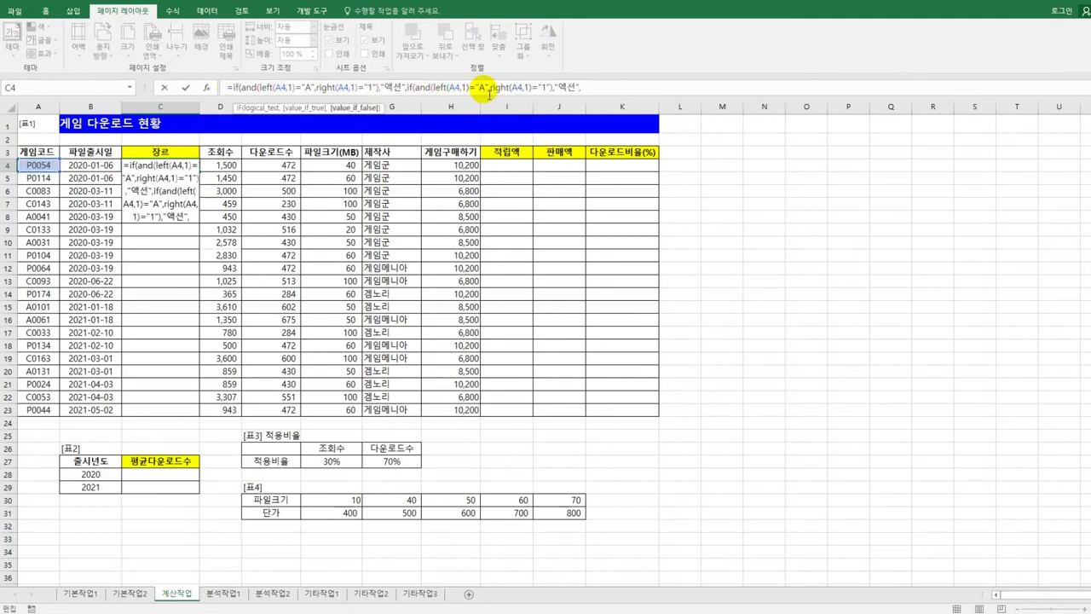
Change the nested IF to test for first character "P" and last character "4", returning "퍼즐".
double_click(482, 89)
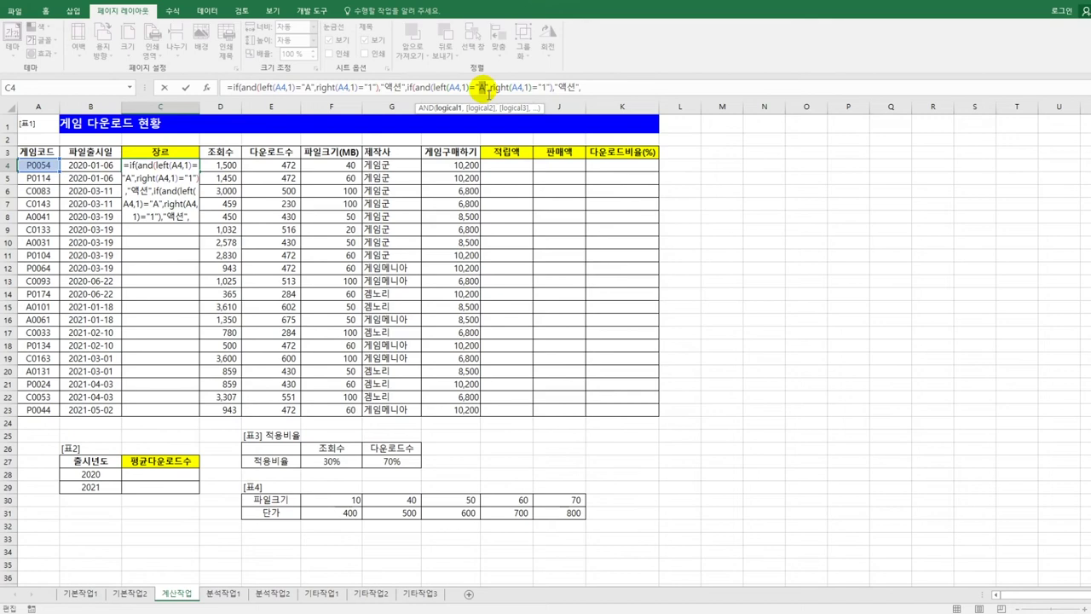
text(P)
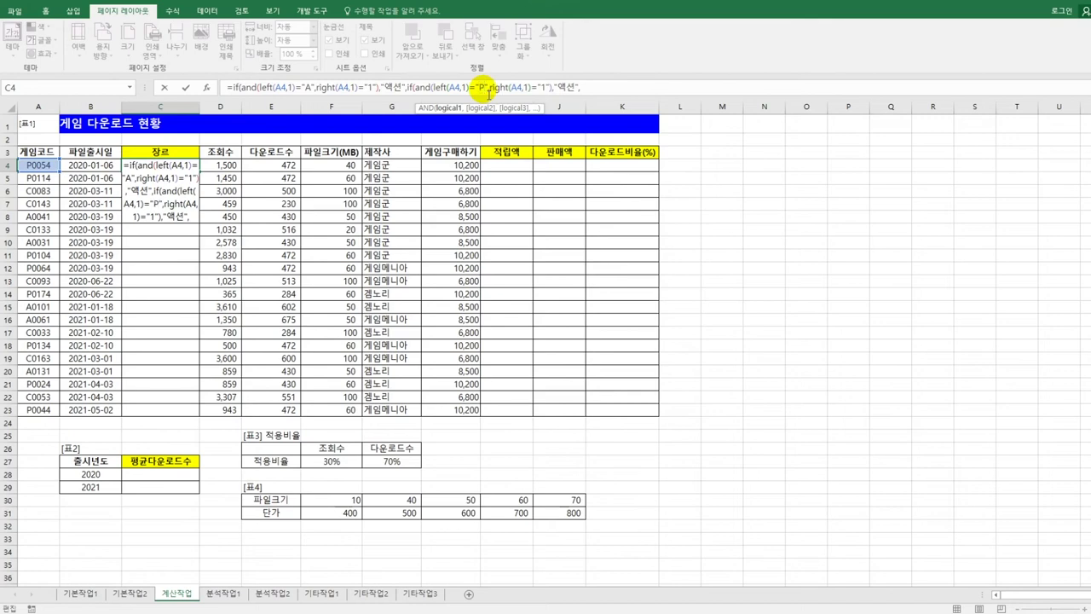
double_click(546, 88)
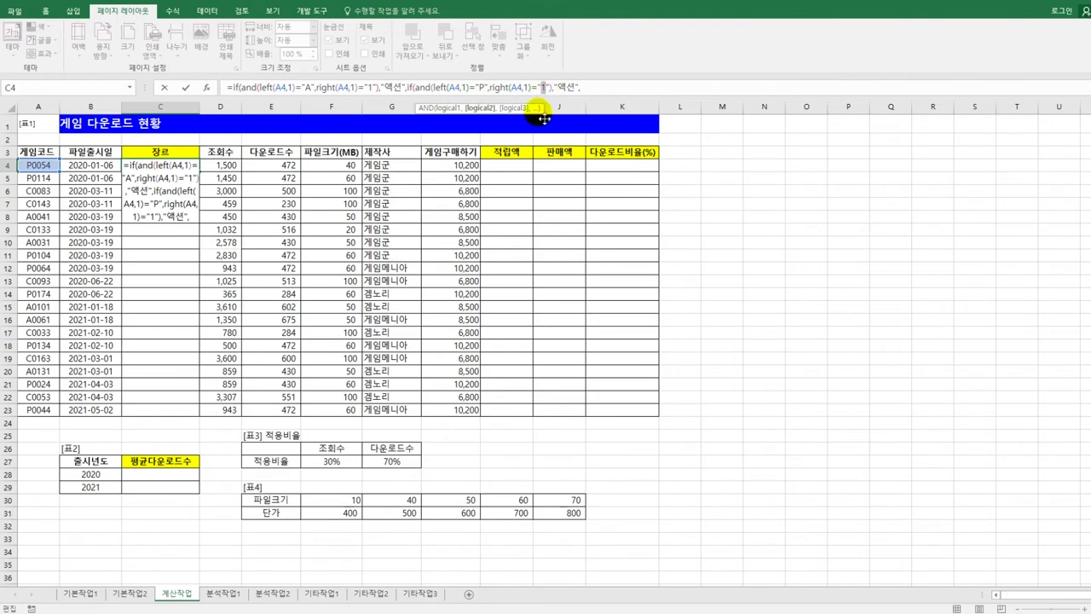
text(4)
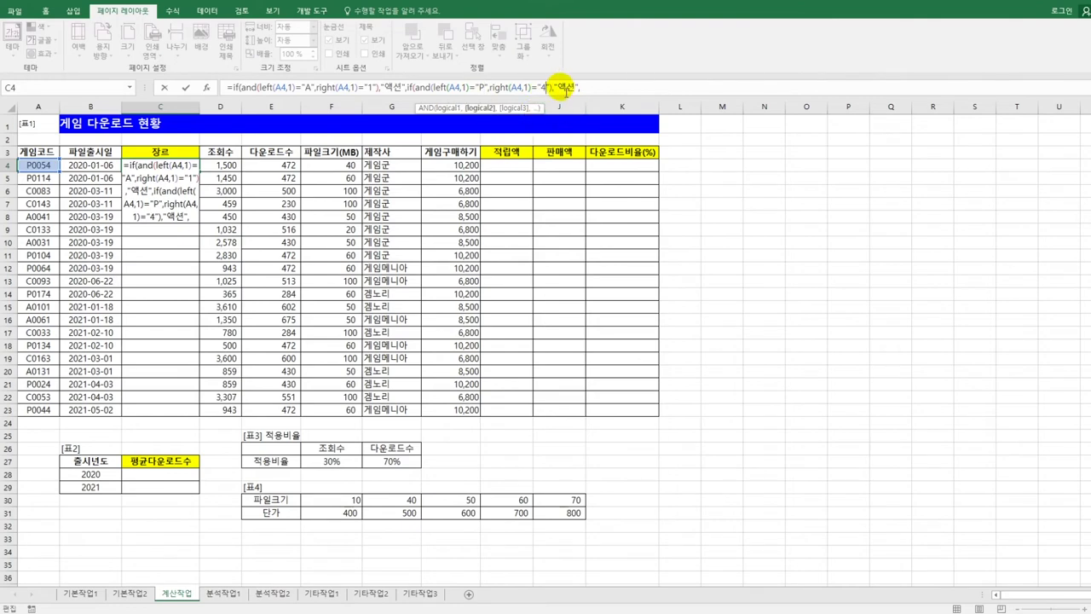
drag(557, 87, 579, 91)
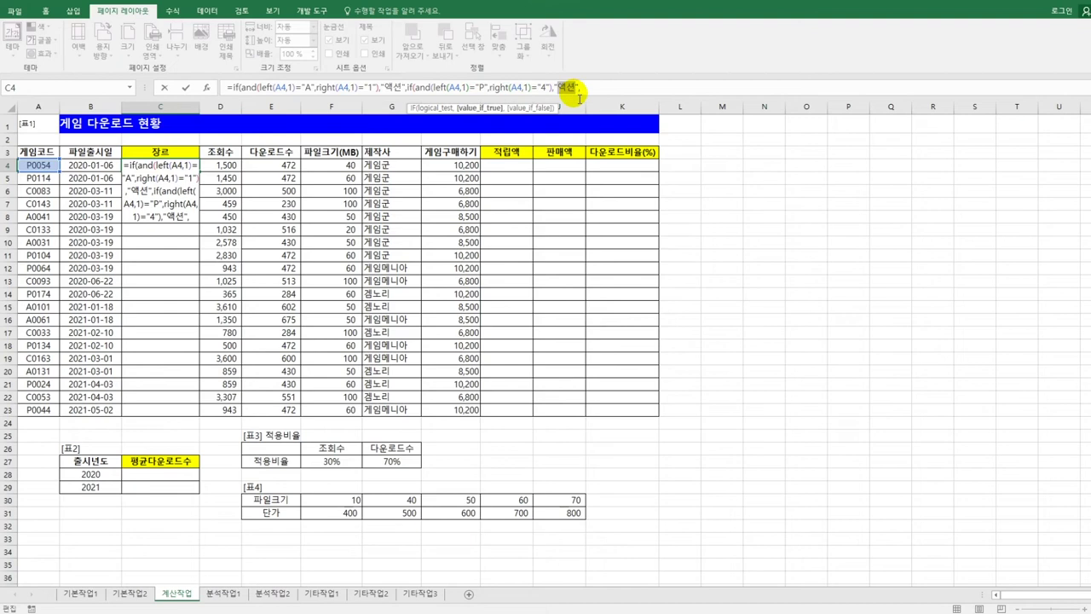
key(BackSpace)
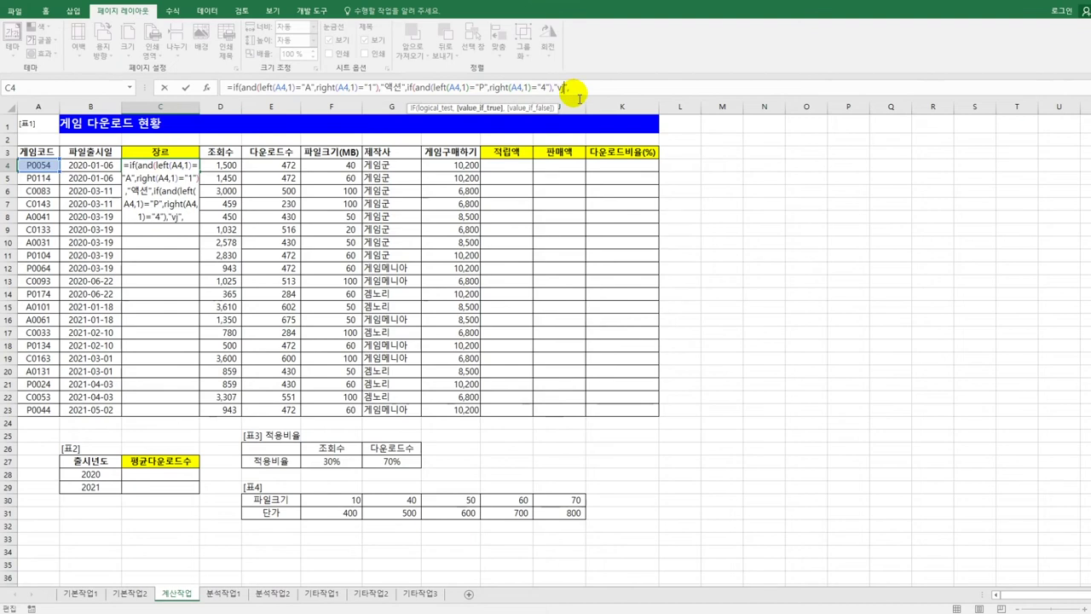
text(퍼즐")
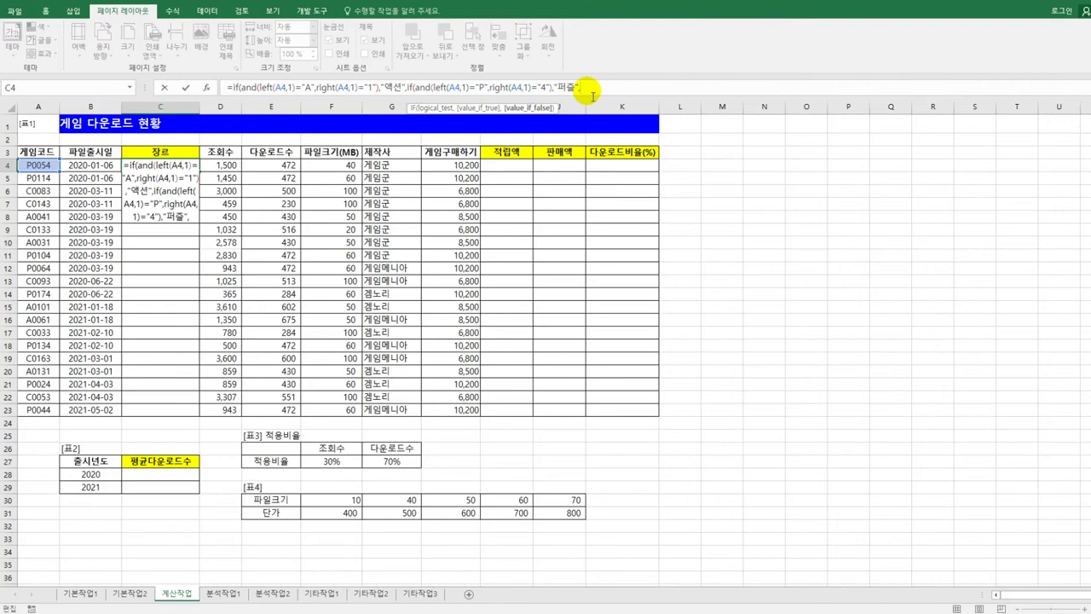
Finish the genre formula with "아케이드" as the fallback value, close both IFs, and fill it from C4 down to C23.
text(,"아케이드)
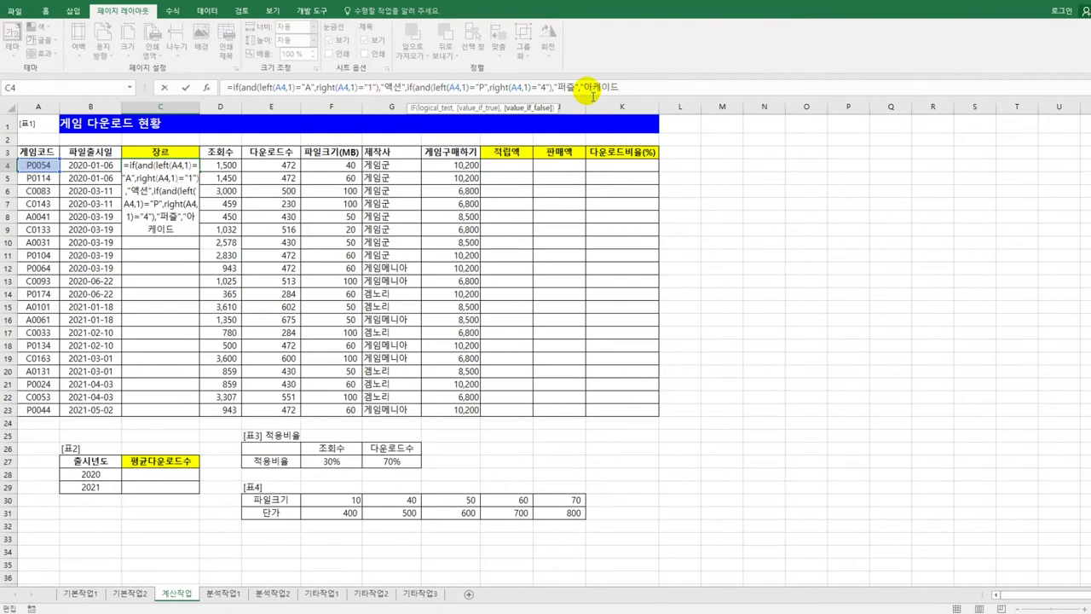
text(")
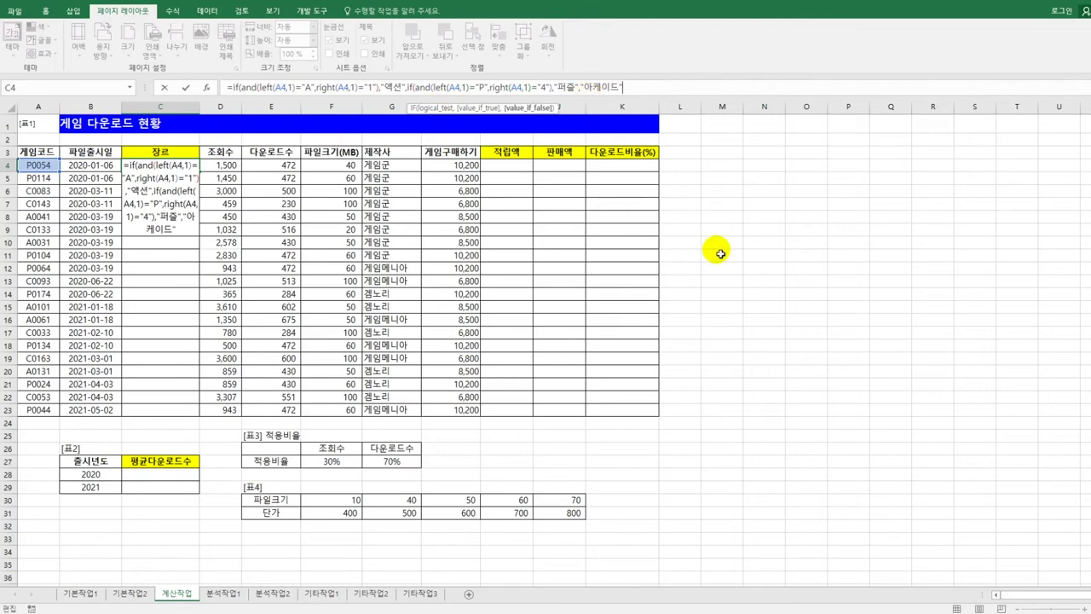
text()))
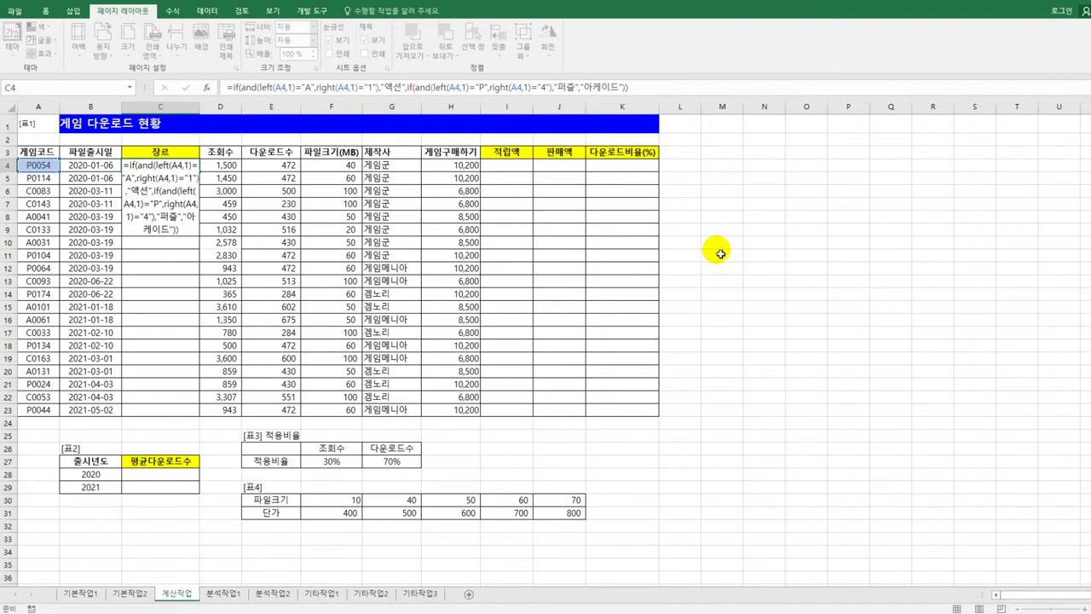
key(Return)
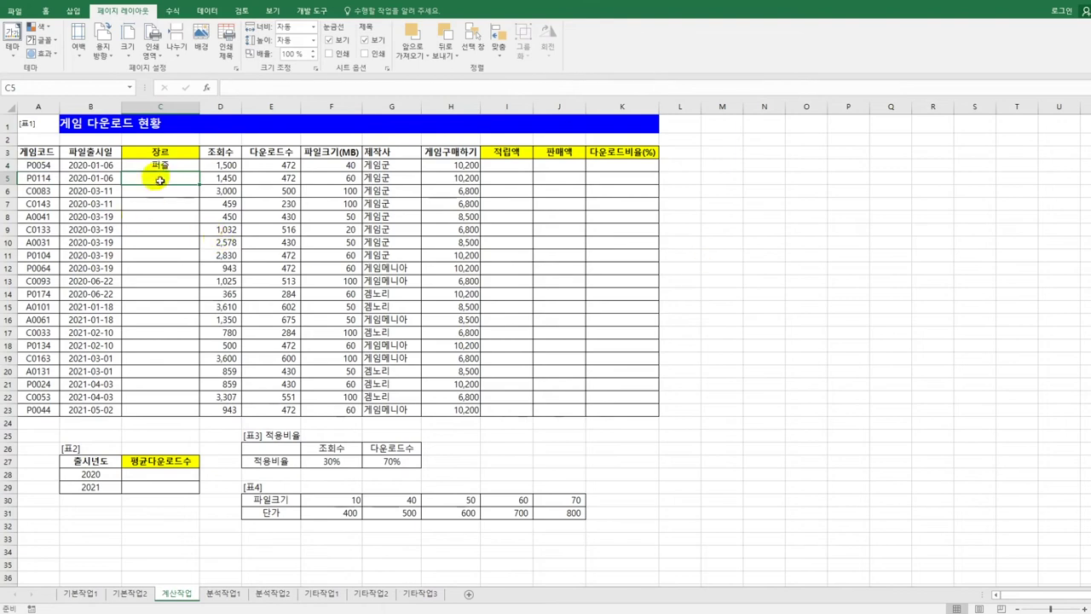
click(160, 165)
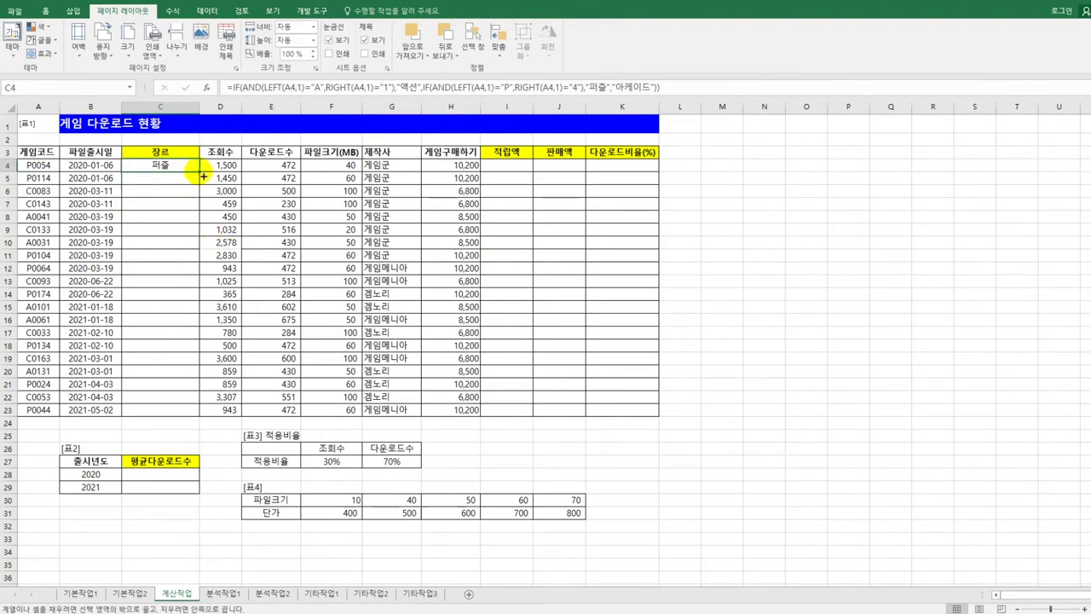
drag(203, 177, 203, 420)
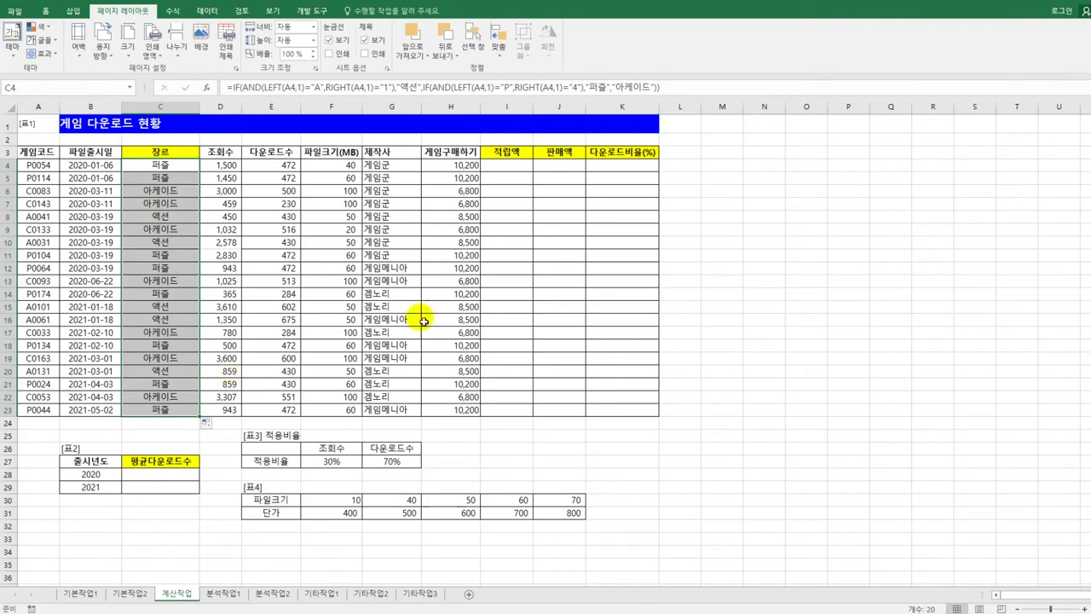
Begin the 적립액 formula in I4 with the SUMPRODUCT function.
click(503, 168)
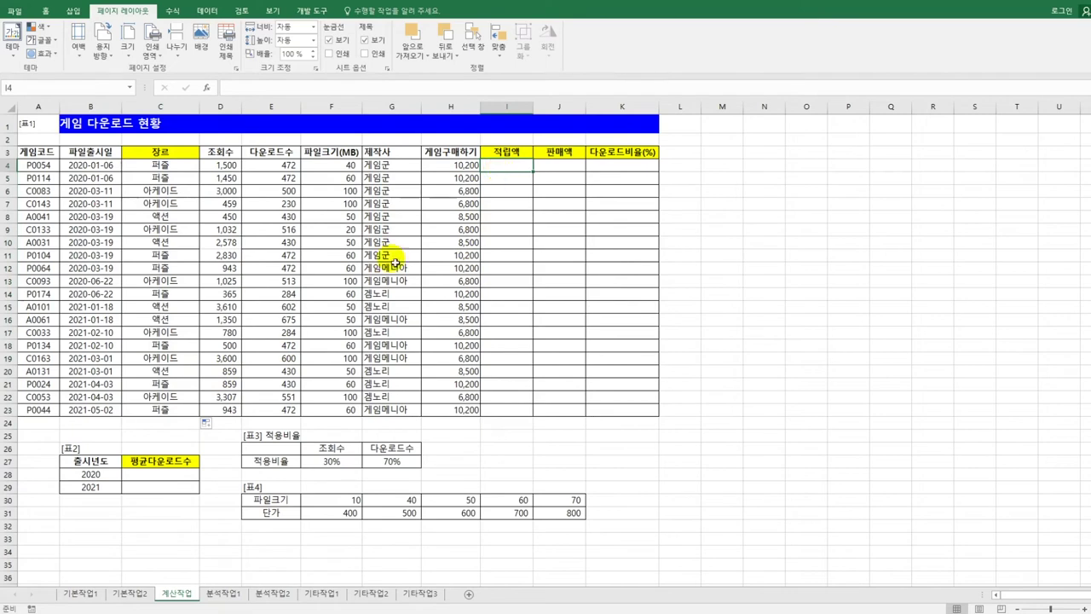
click(319, 461)
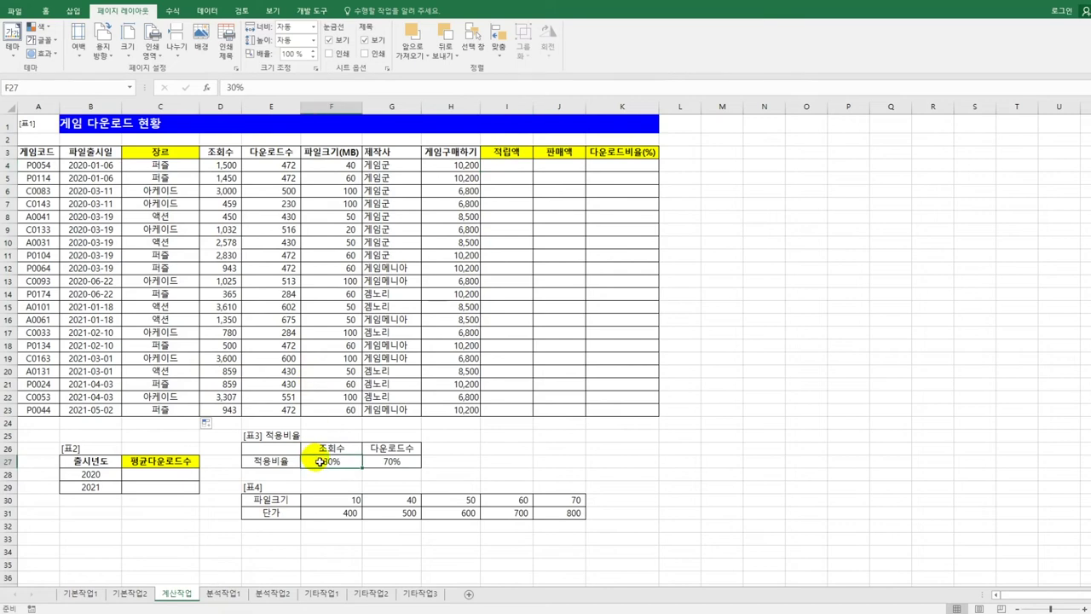
click(381, 464)
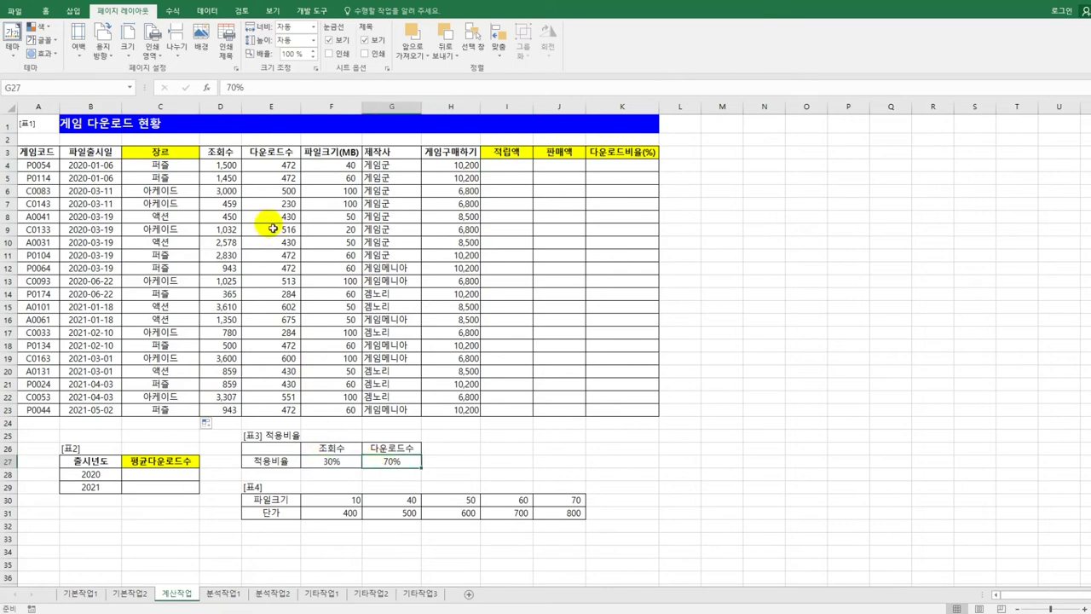
click(520, 167)
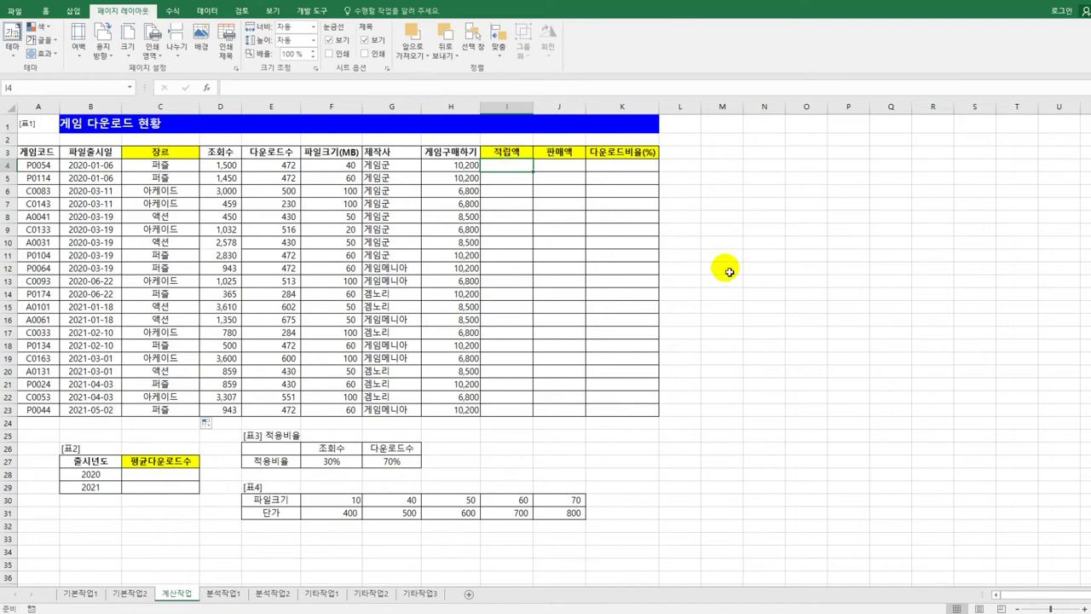
text(=녀)
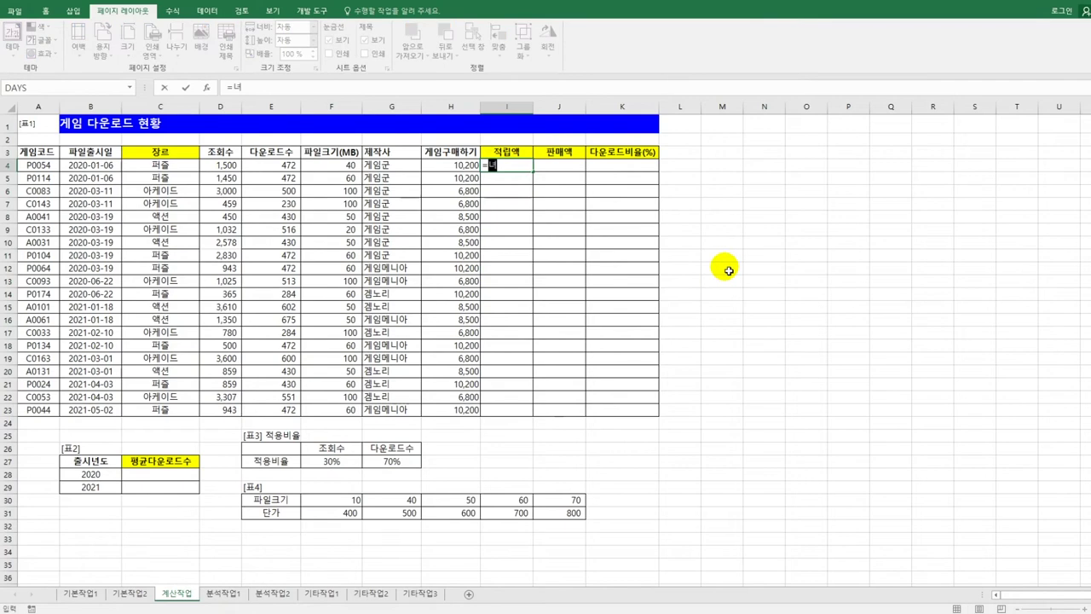
key(BackSpace)
key(Hangul)
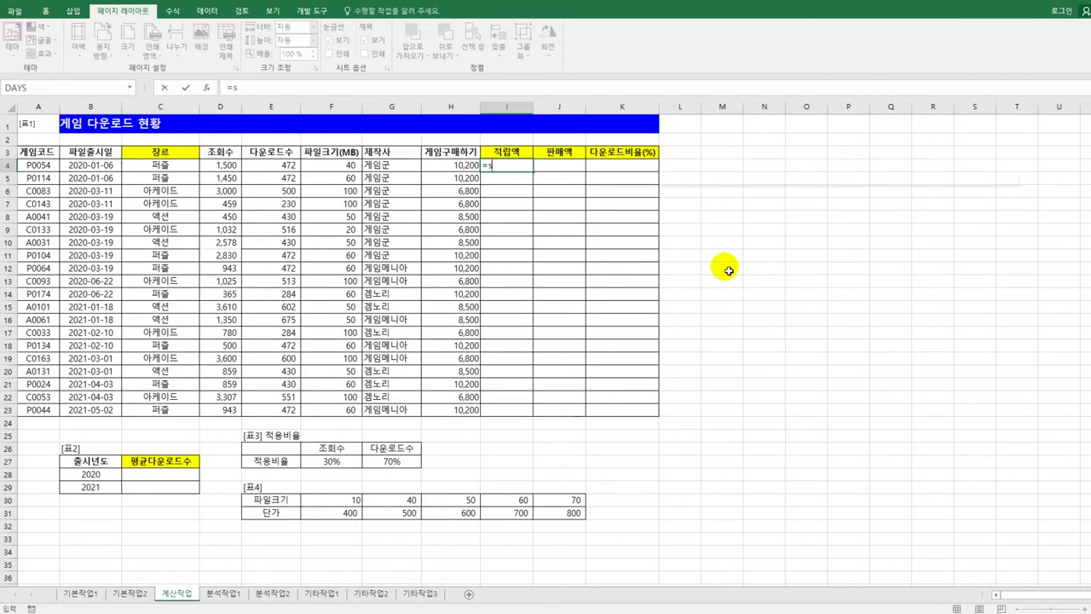
text(sump)
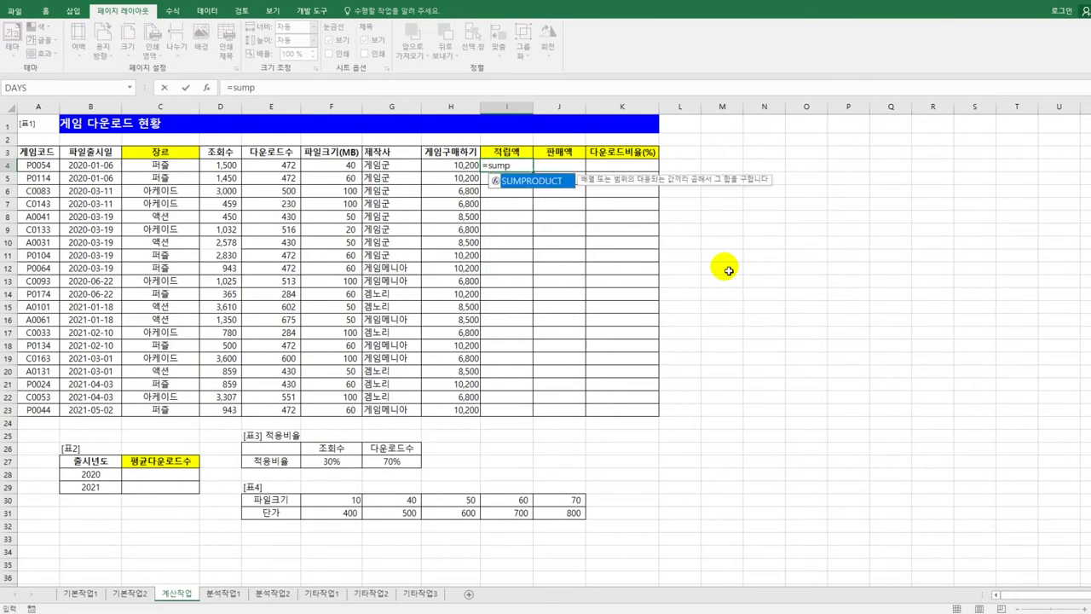
key(Tab)
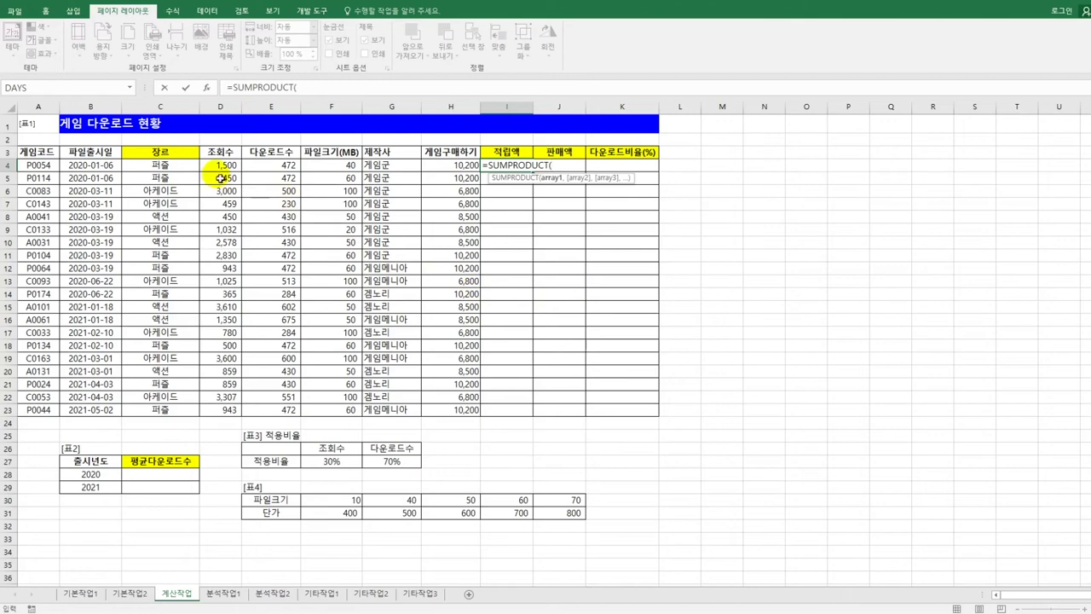
Supply D4:E4 and the absolute ratio range $F$27:$G$27 as the SUMPRODUCT arrays and enter the formula.
drag(220, 166, 285, 166)
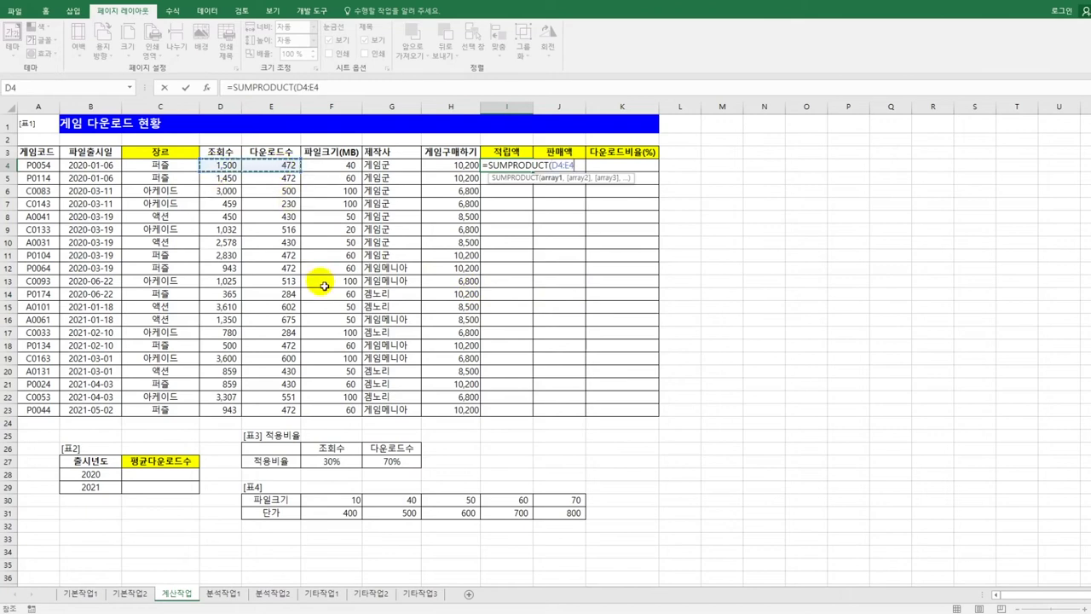
text(,)
drag(317, 465, 392, 464)
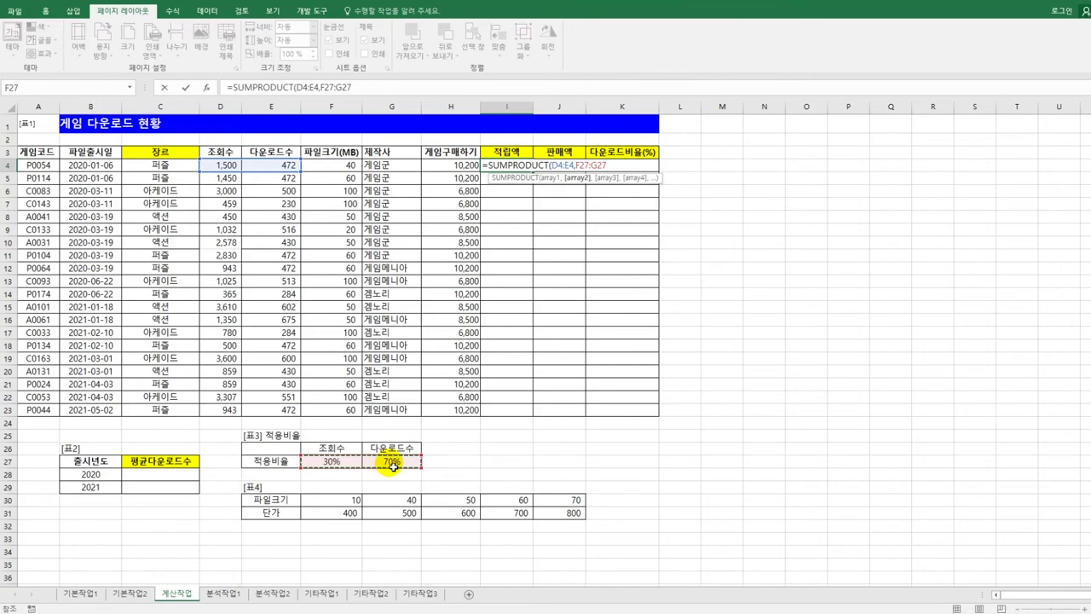
key(F4)
key(Return)
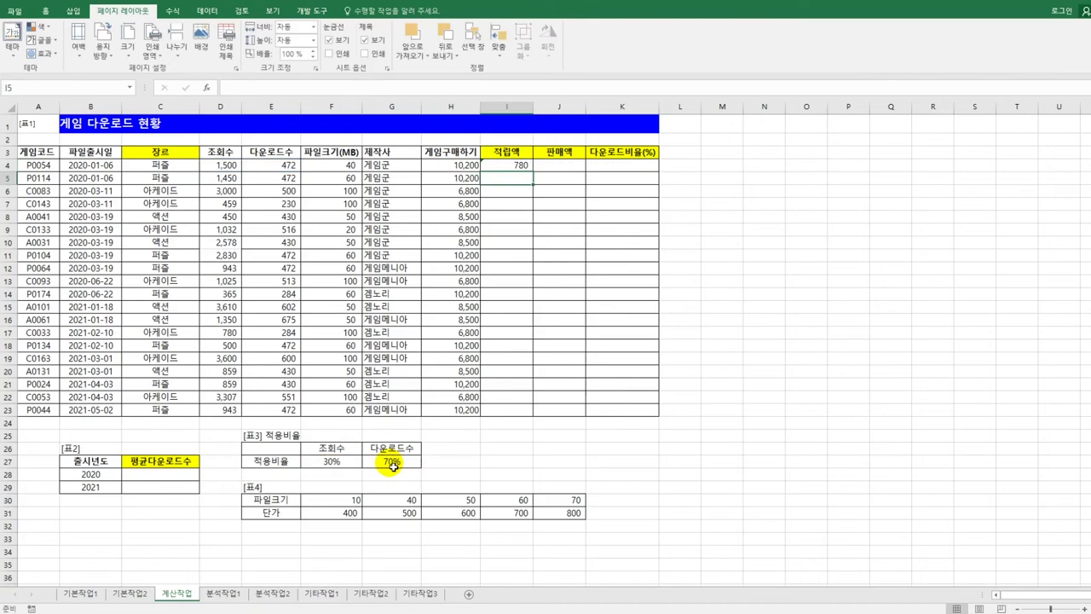
Wrap the I4 formula in ROUNDUP with -2 as the number of digits and fill it down to I23.
key(Up)
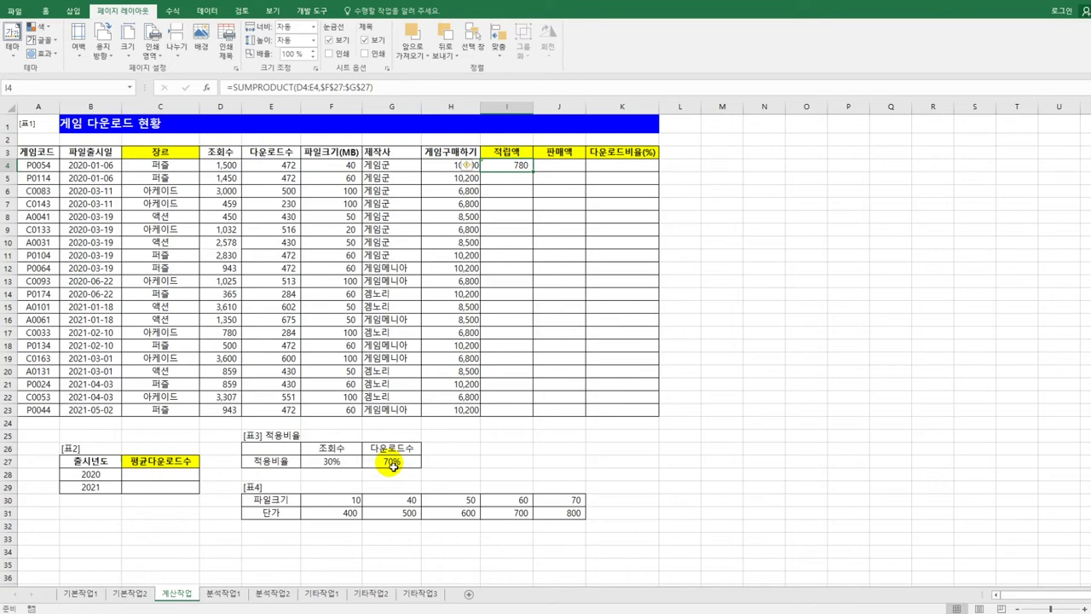
click(234, 87)
text(rou)
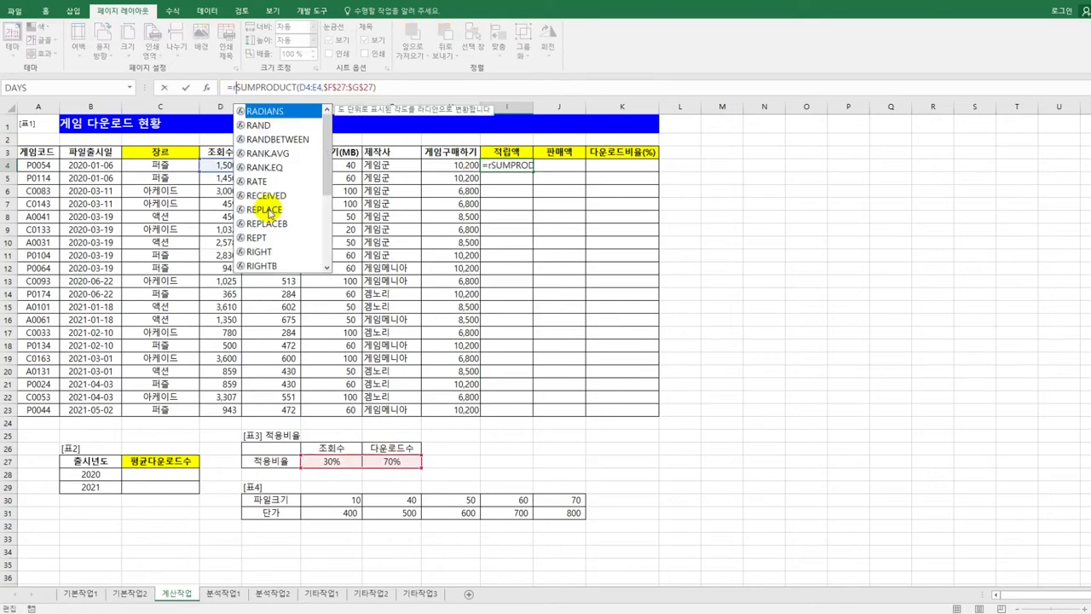
key(Down)
key(Down)
key(Tab)
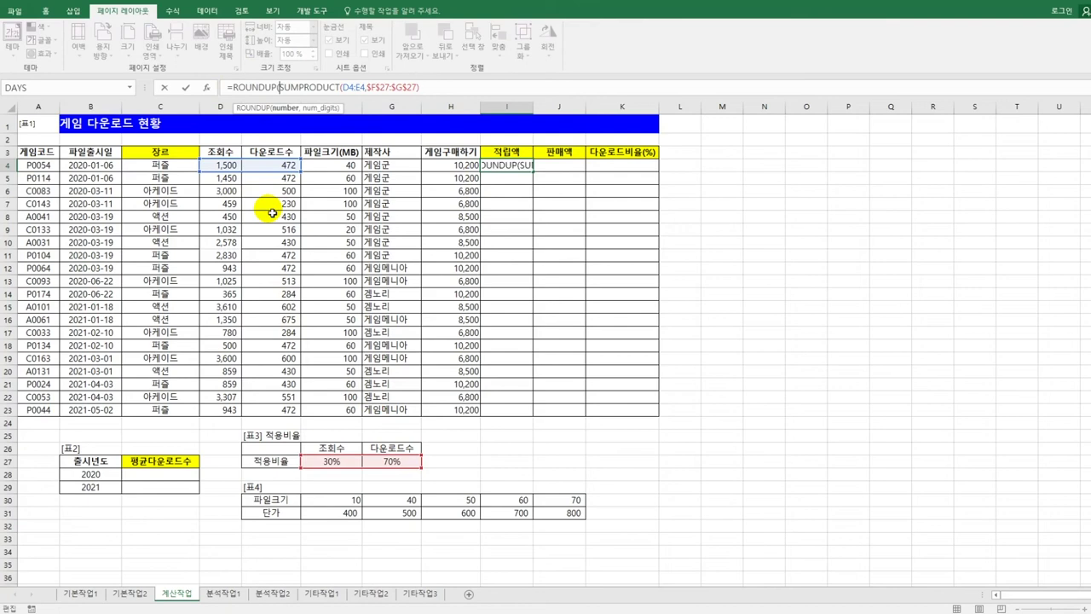
key(End)
text(,)
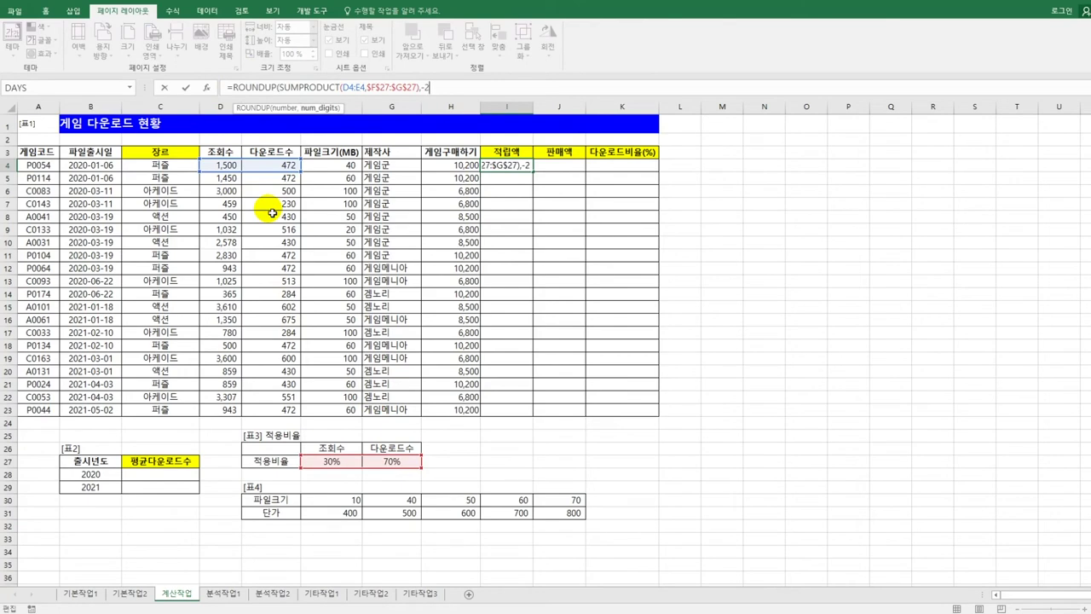
key(ctrl+Return)
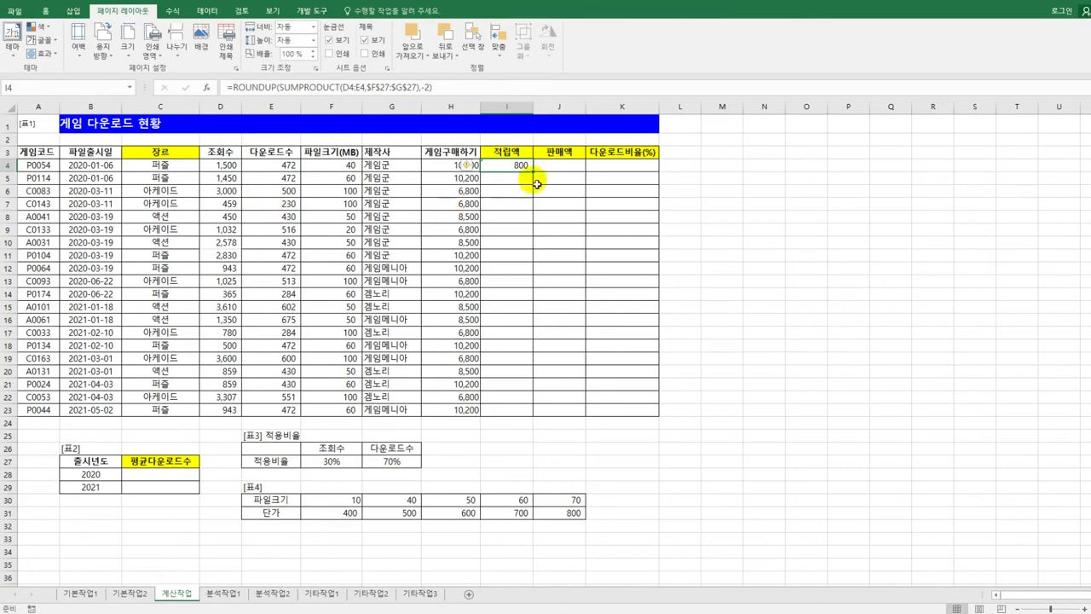
drag(533, 171, 519, 414)
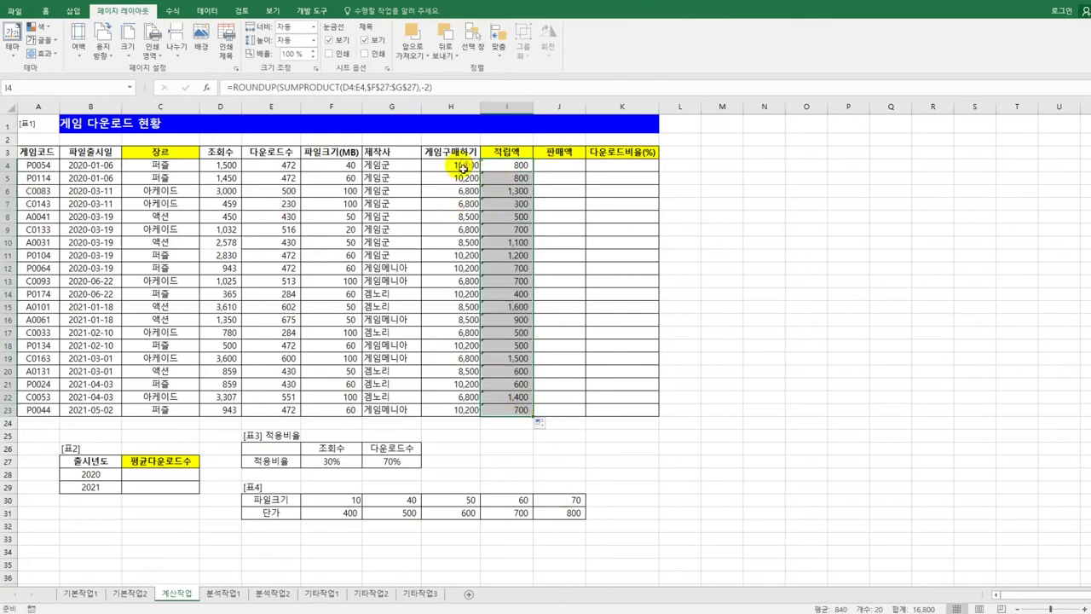
Review the ROUNDUP and SUMPRODUCT formula in I4 and the ranges it references.
mouse_move(475, 168)
click(509, 167)
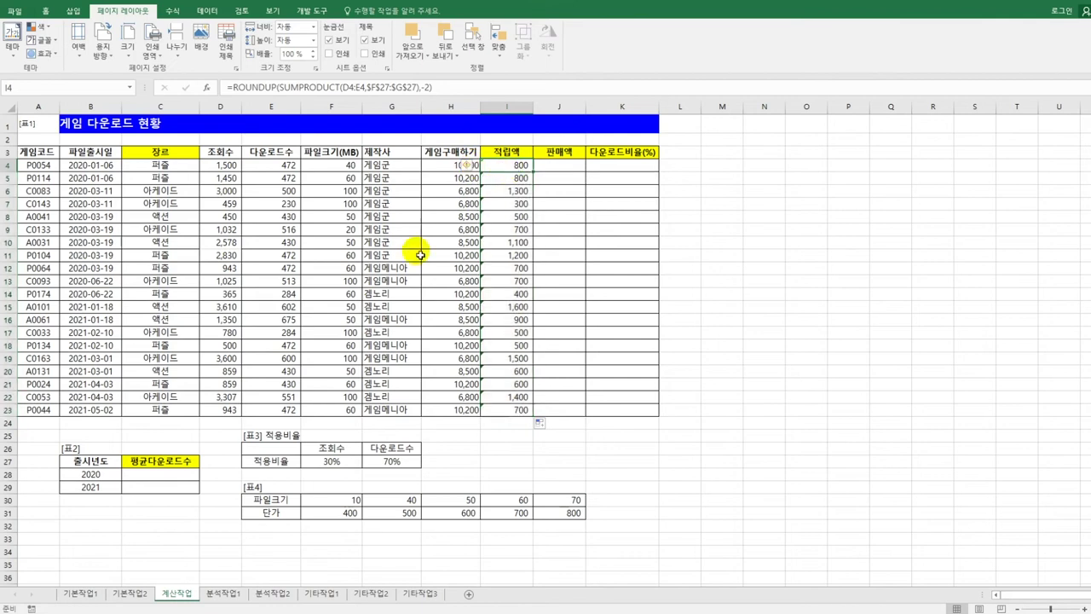
click(437, 87)
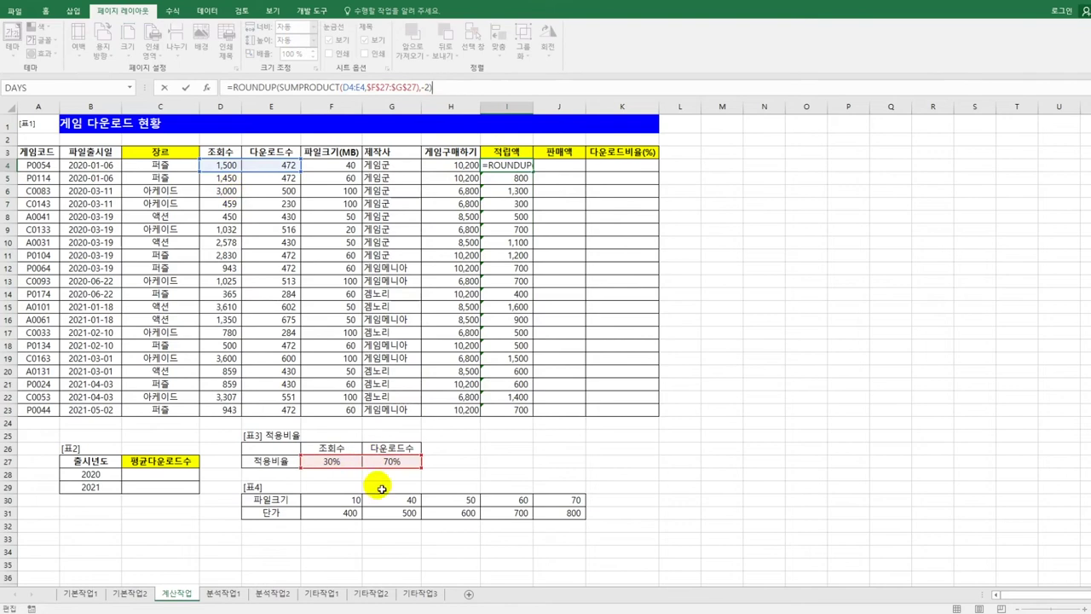
key(ctrl+Return)
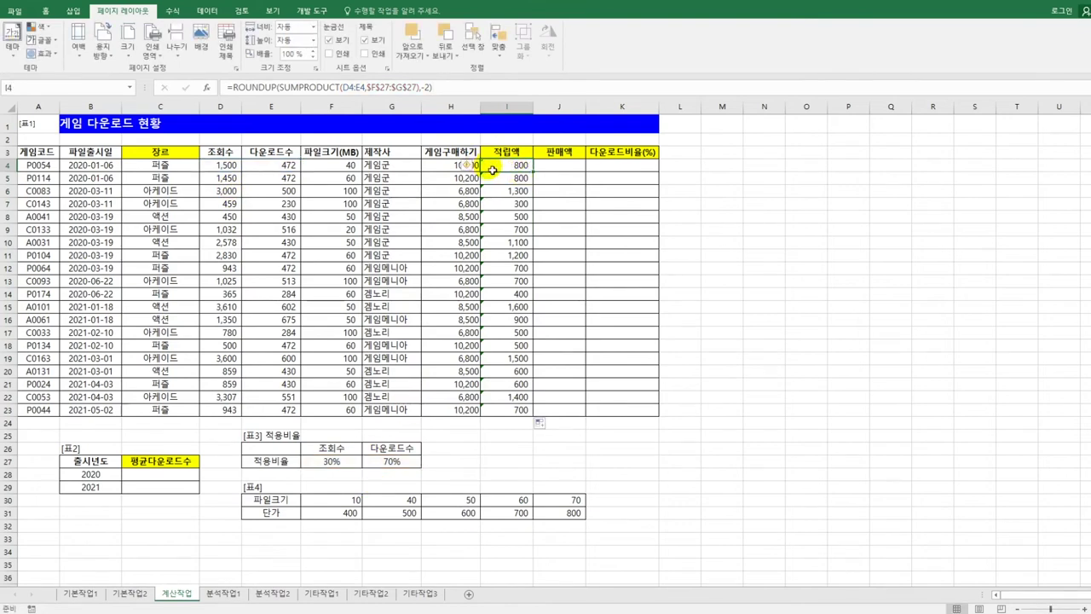
Ignore the formula error indicators flagged on the 적립액 cells I4:I23.
drag(491, 167, 506, 413)
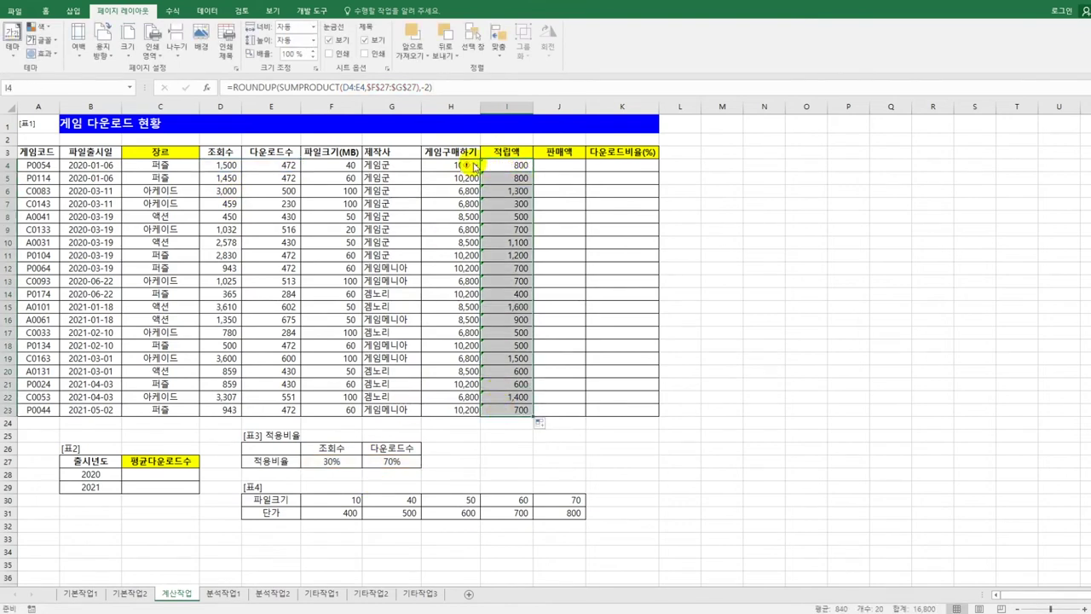
click(475, 164)
click(491, 224)
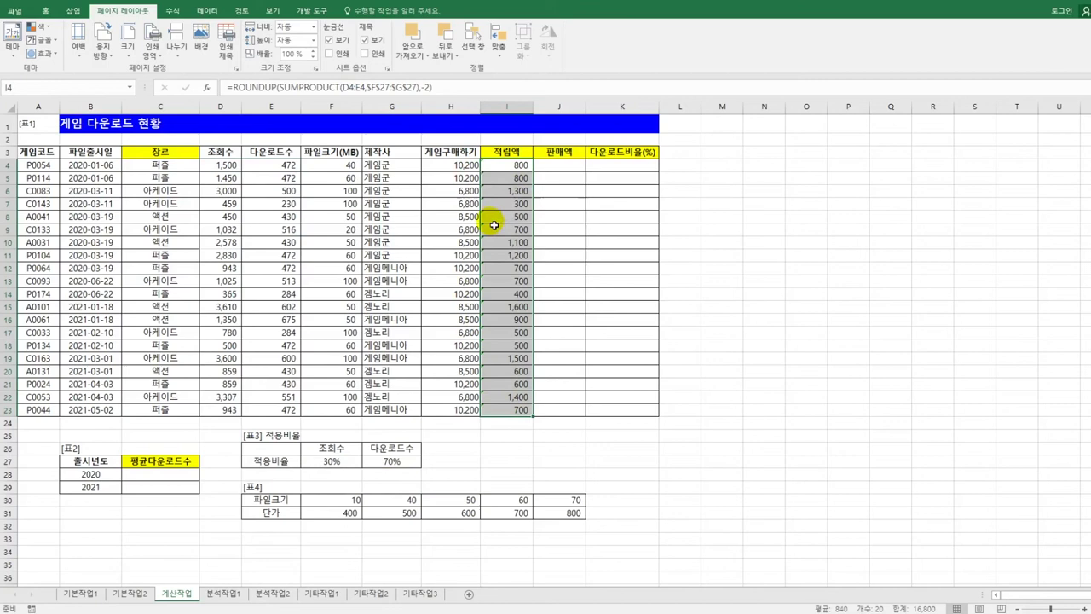
Begin the 판매액 formula in J4 with HLOOKUP, using the file size in F4 as the lookup value.
click(547, 166)
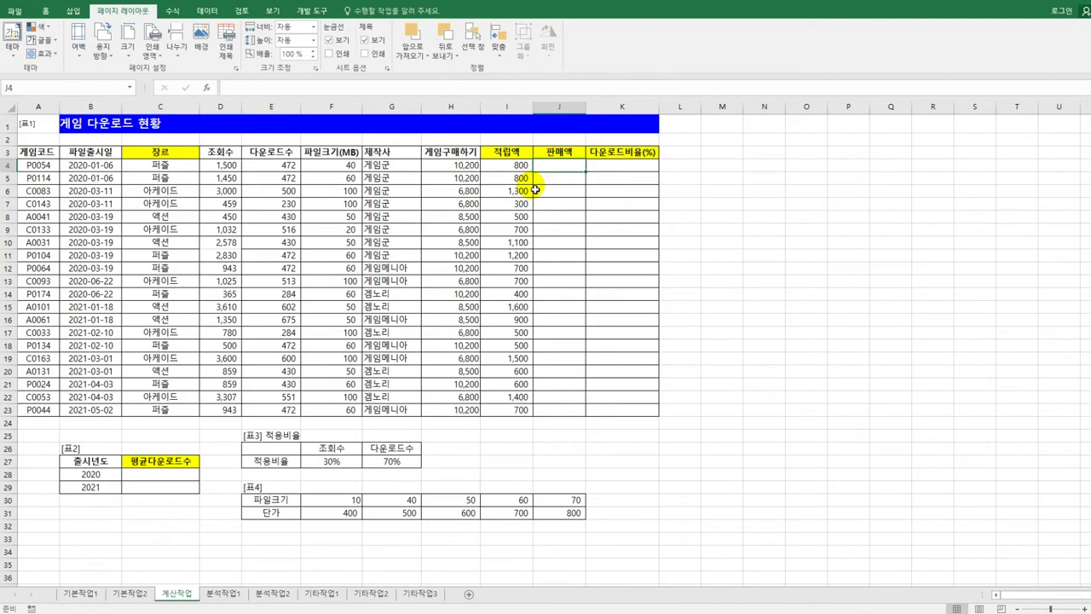
click(352, 167)
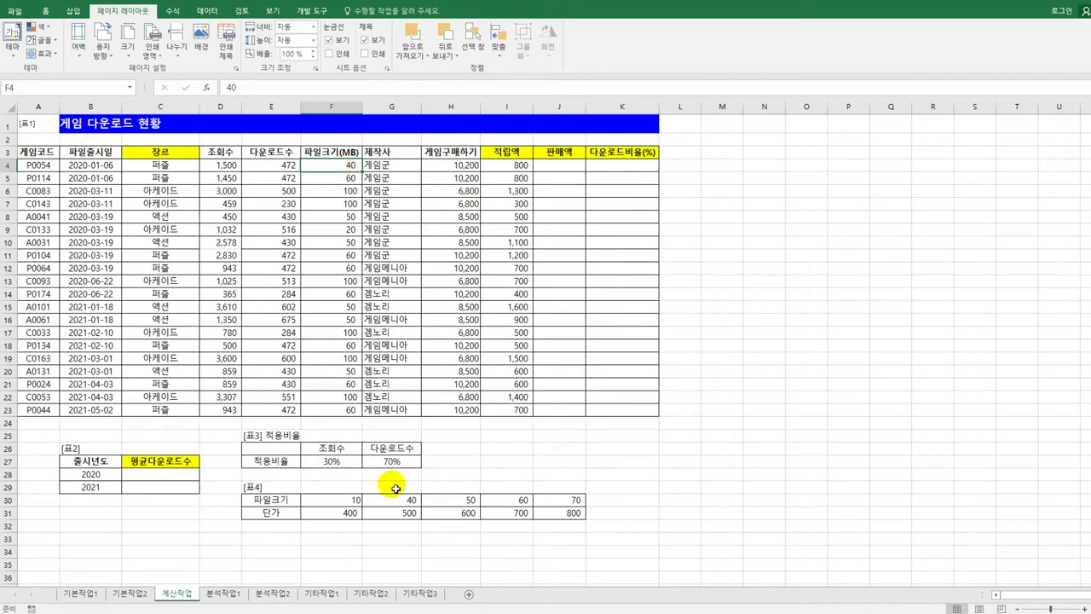
drag(336, 499, 560, 515)
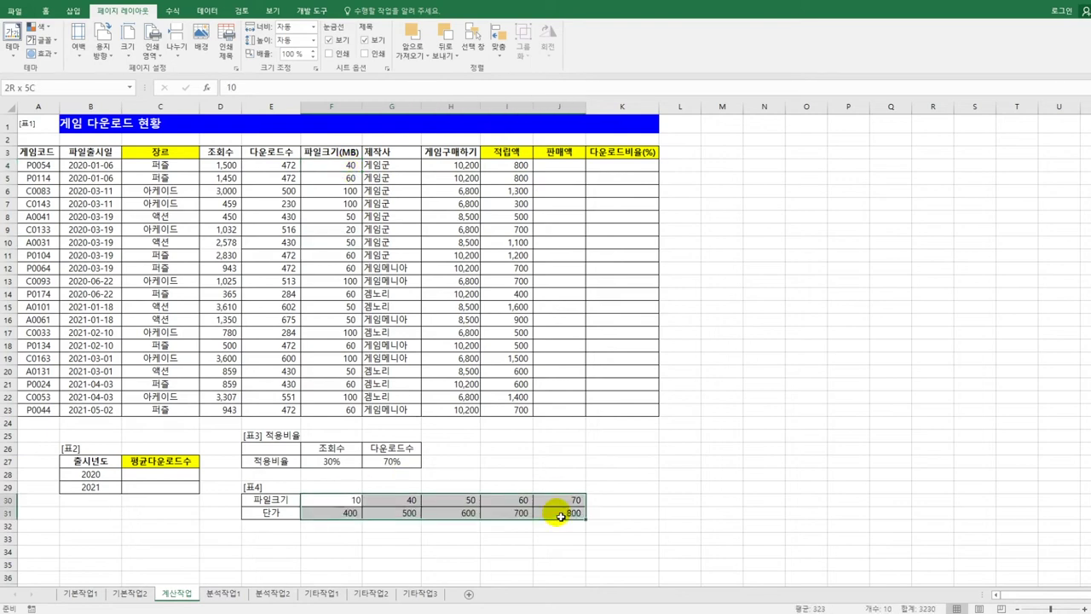
drag(560, 516, 560, 516)
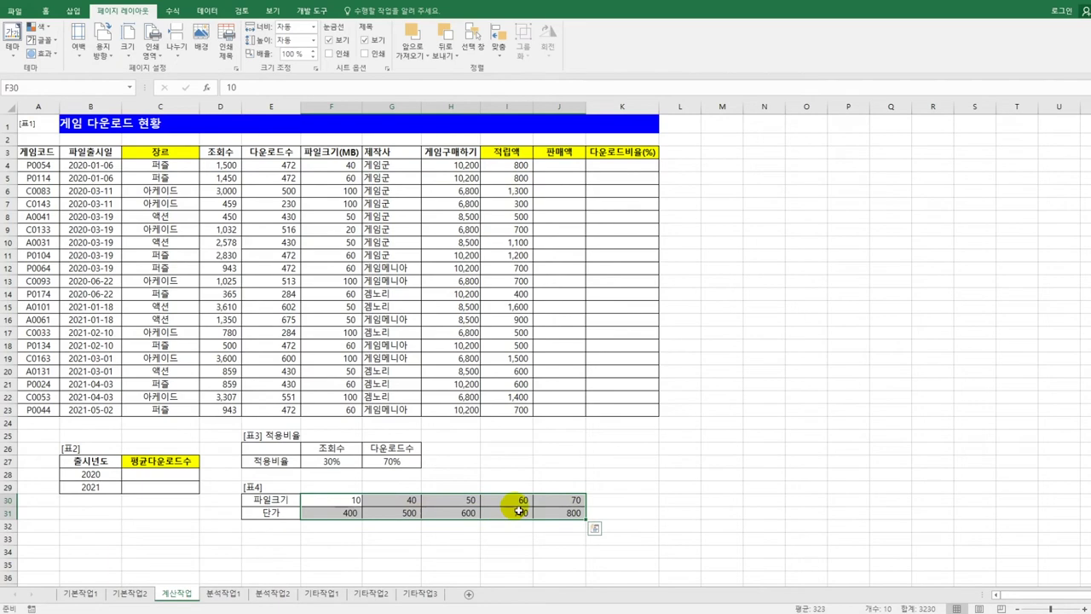
click(559, 165)
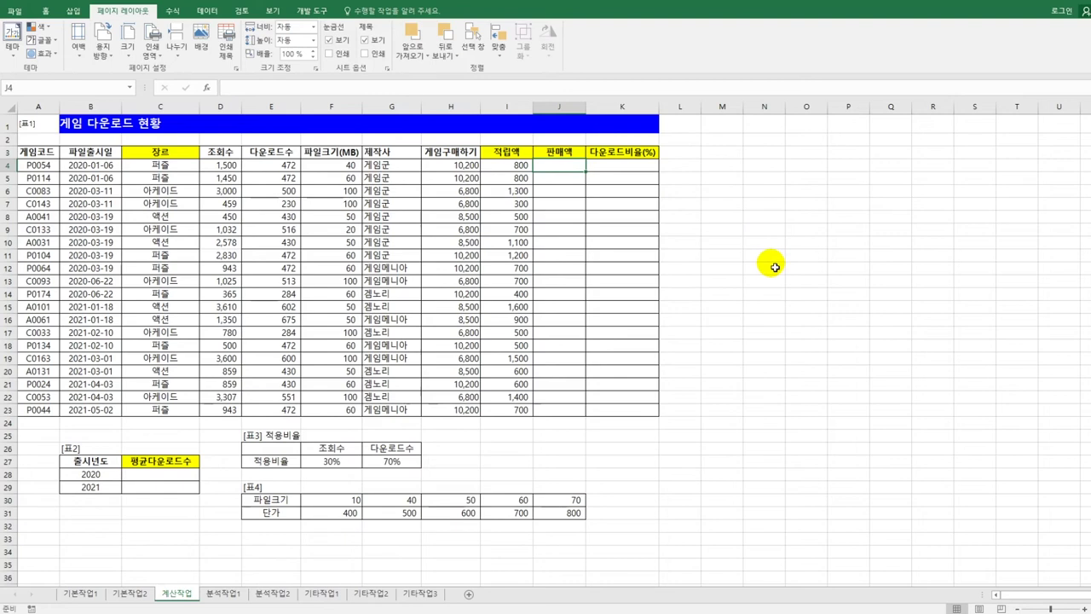
text(=hl)
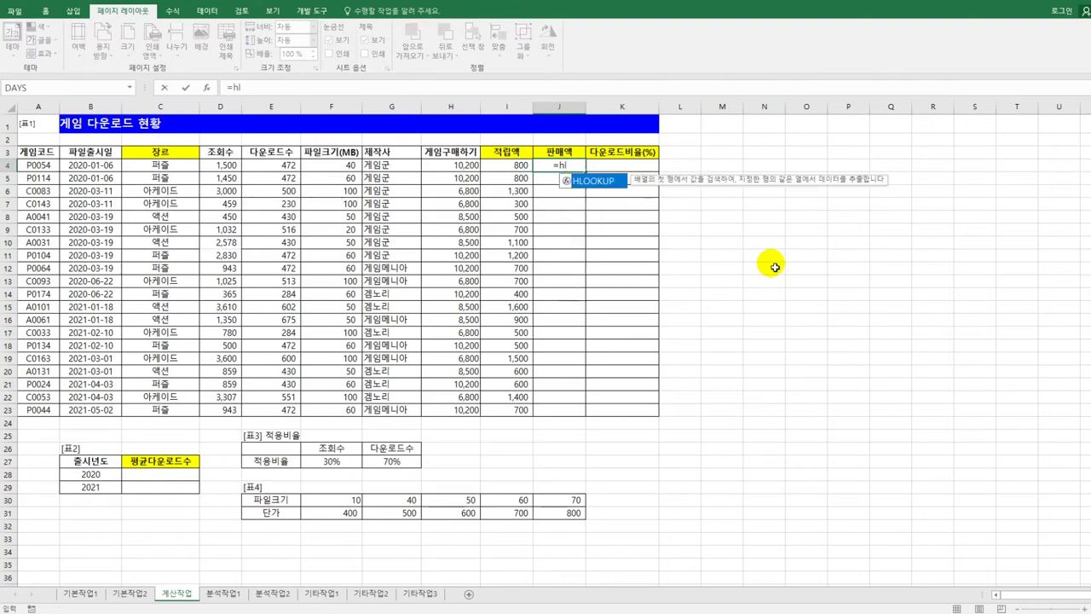
key(Tab)
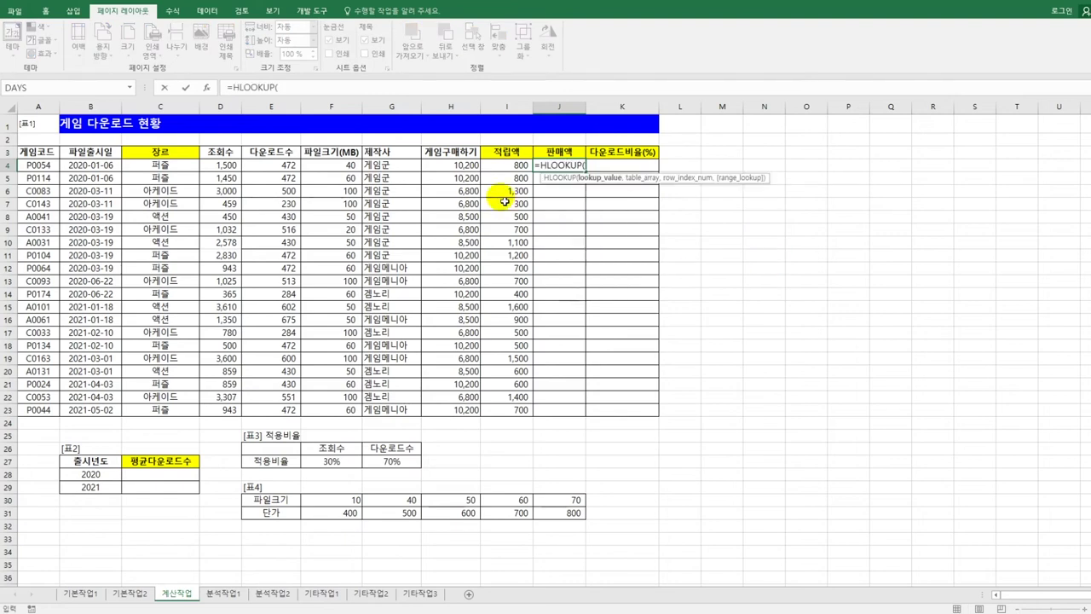
click(339, 166)
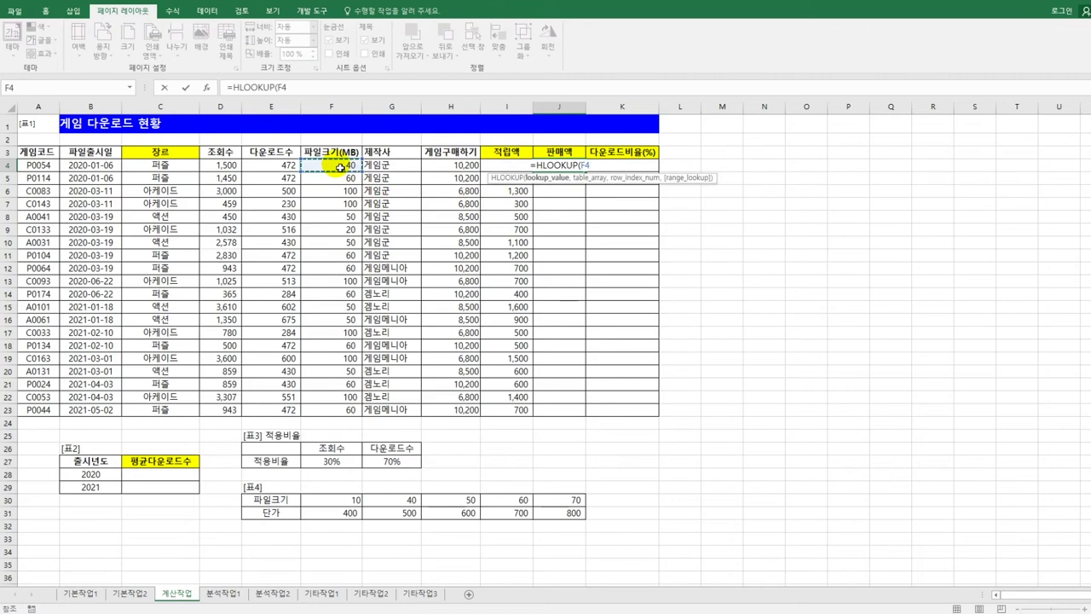
text(,)
Complete the J4 HLOOKUP with the absolute range $F$30:$J$31 and row index 2, and fill it down to J23.
drag(352, 504, 564, 516)
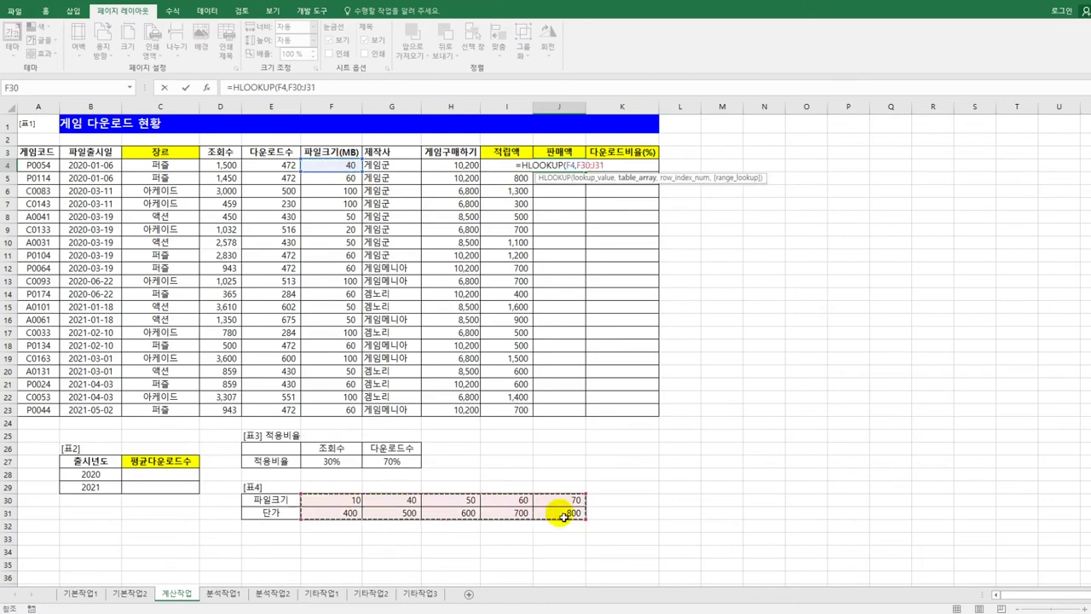
key(F4)
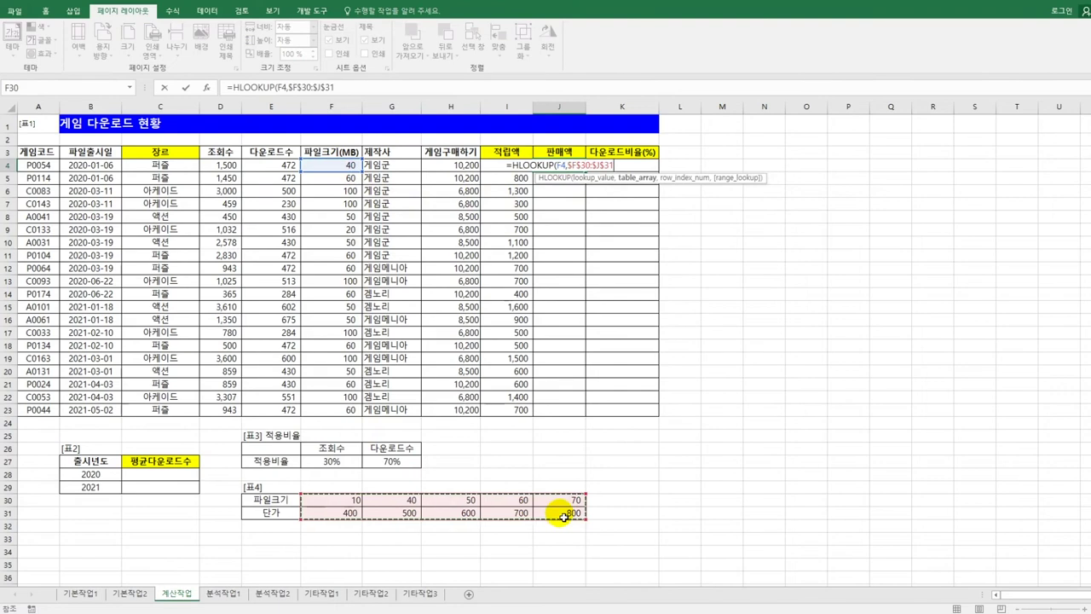
text(,)
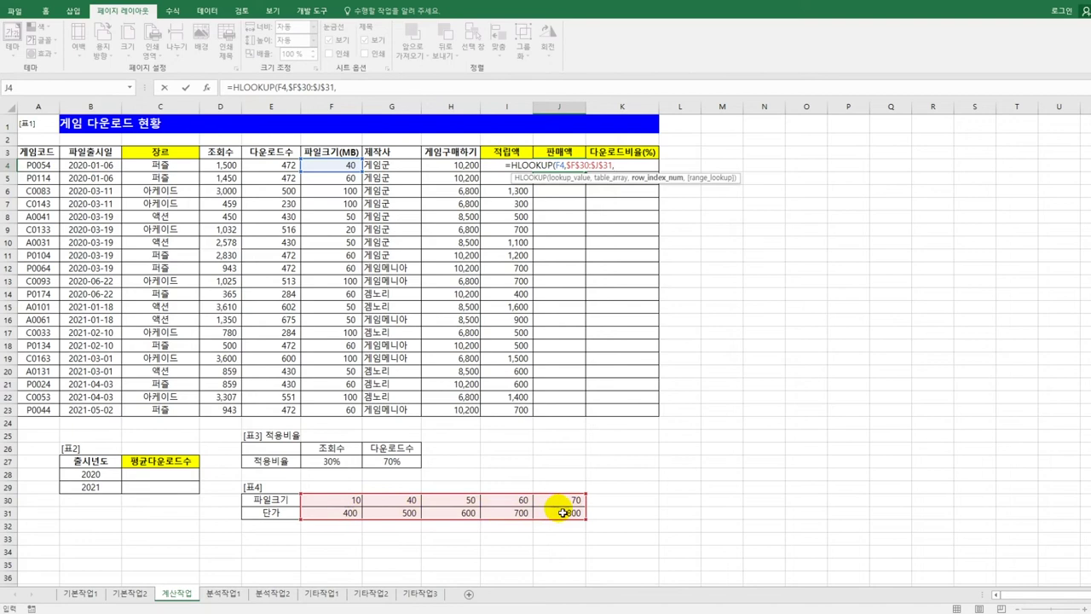
text(2)
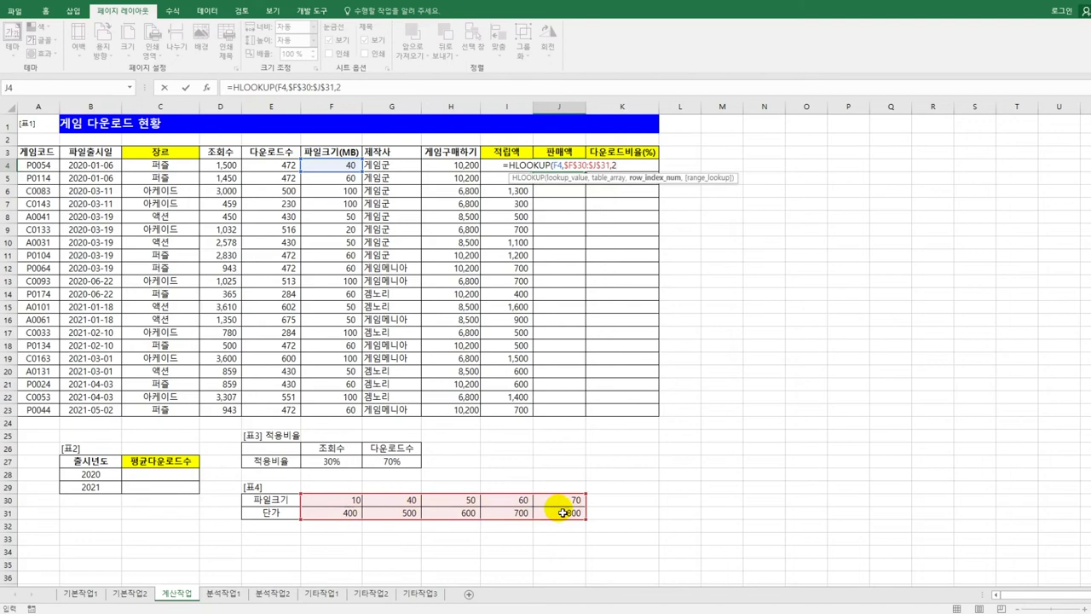
text(,)
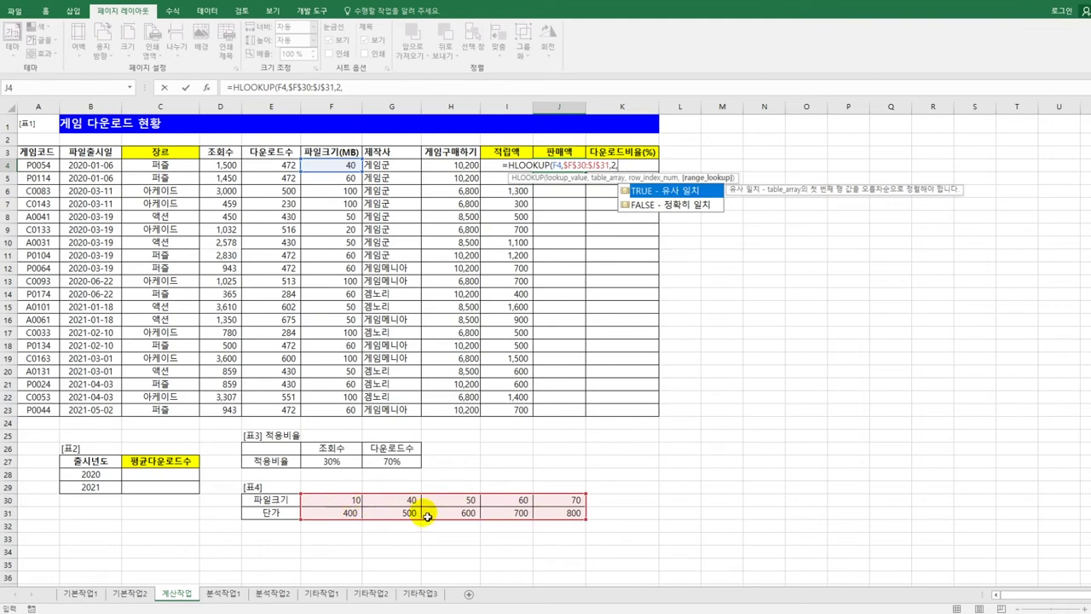
click(613, 164)
key(BackSpace)
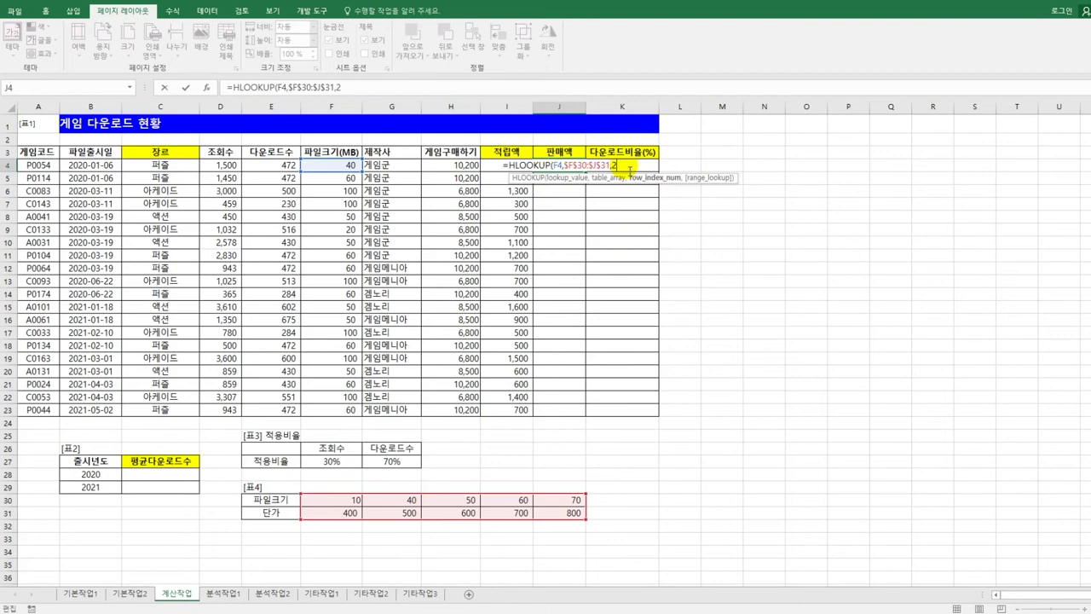
text())
key(ctrl+Return)
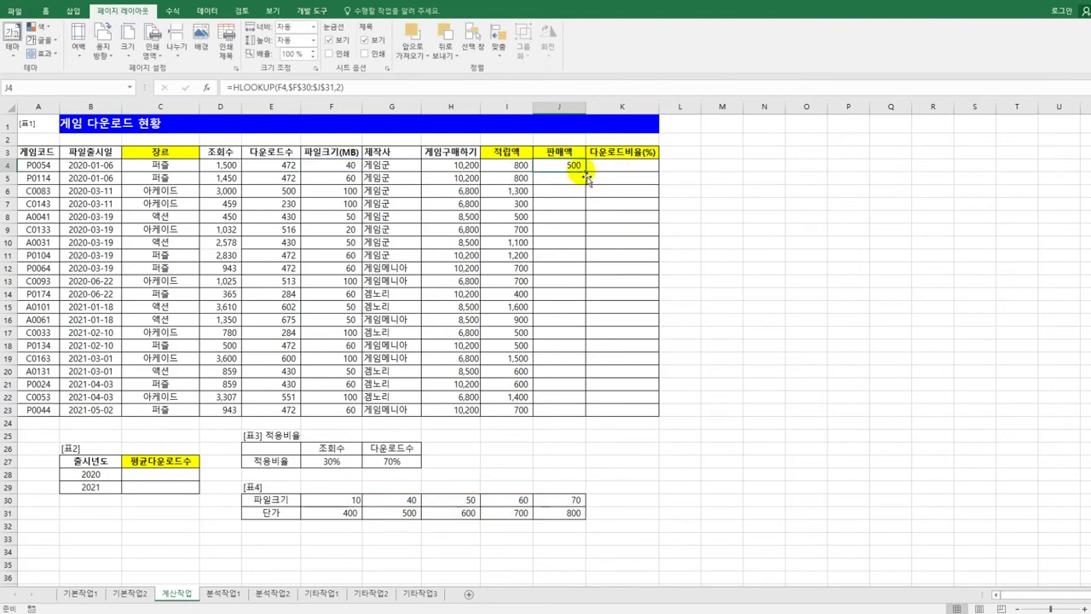
drag(589, 176, 583, 423)
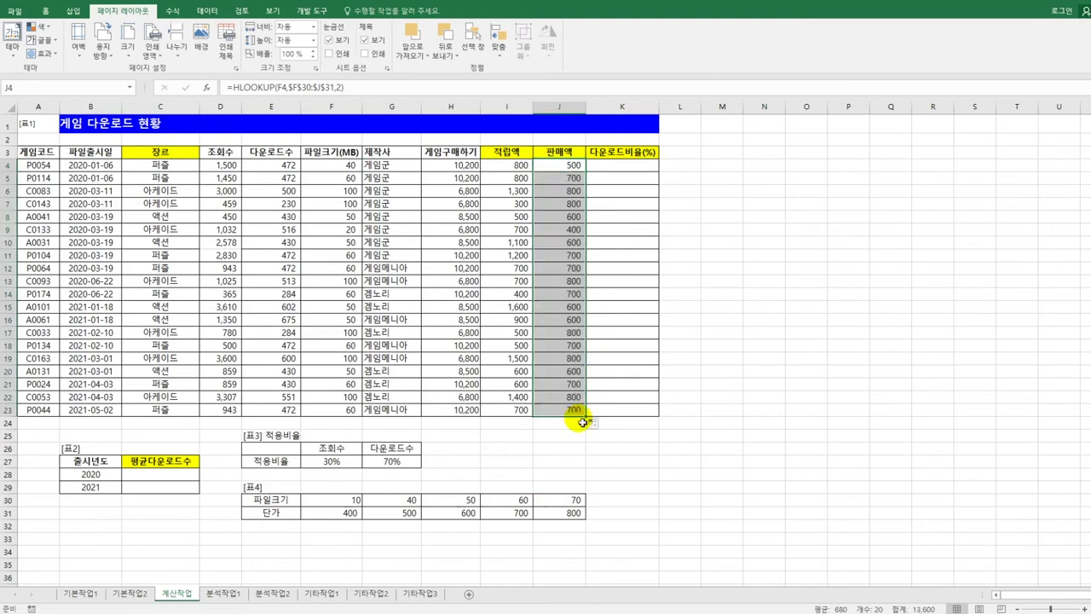
Edit the J4 formula to multiply F4 by the HLOOKUP result, enclosing the product in parentheses.
click(584, 167)
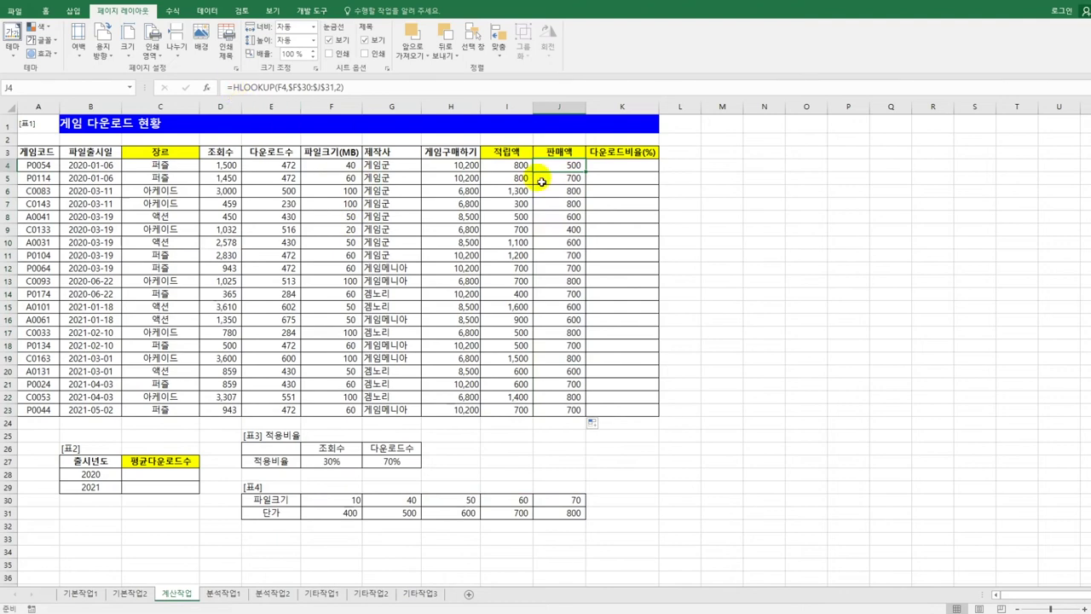
click(241, 88)
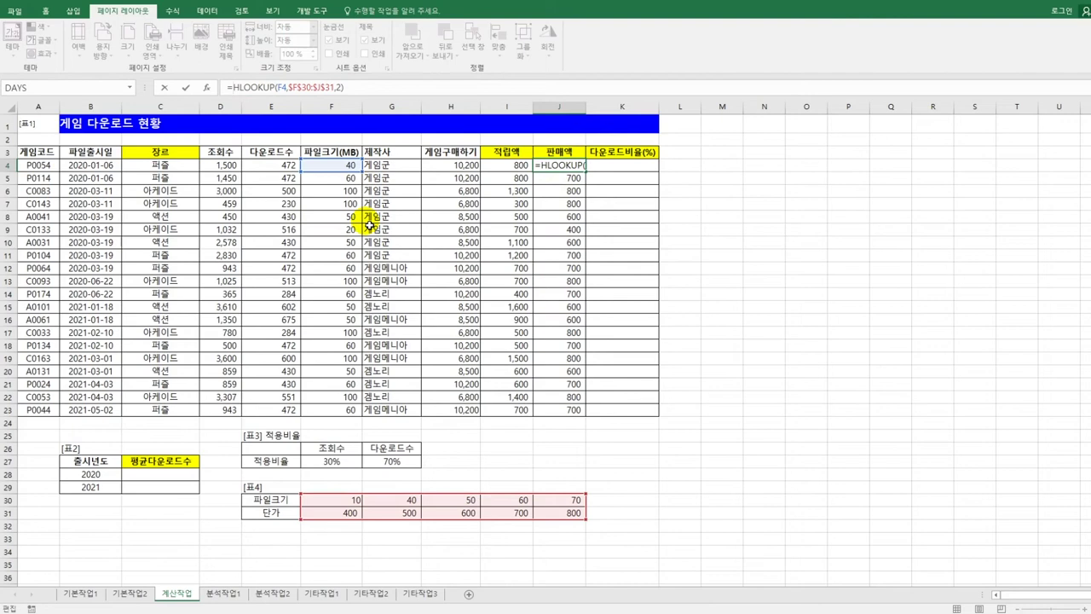
text(()
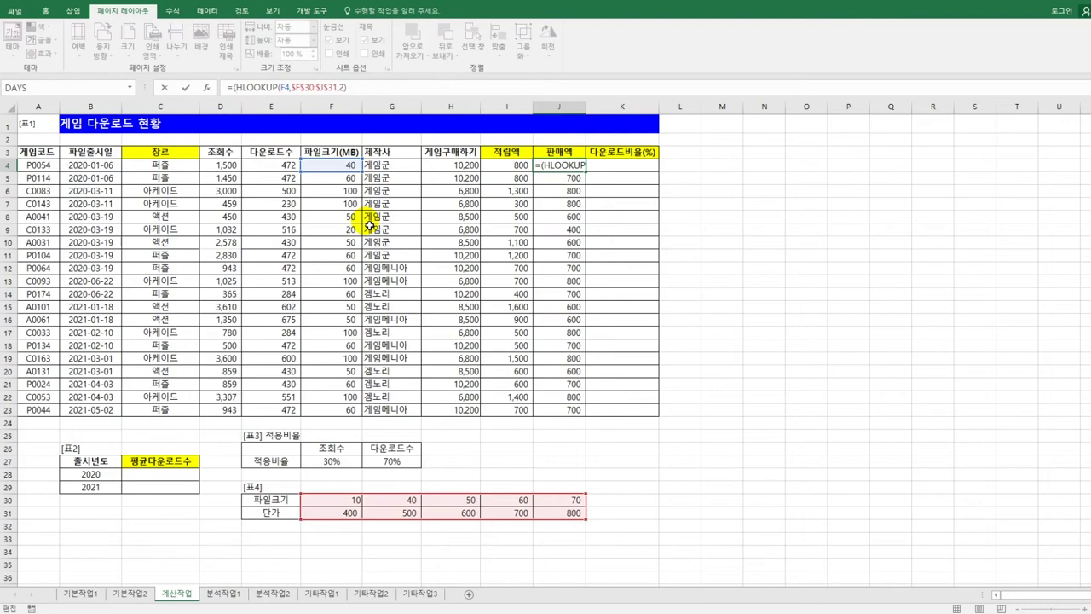
click(337, 168)
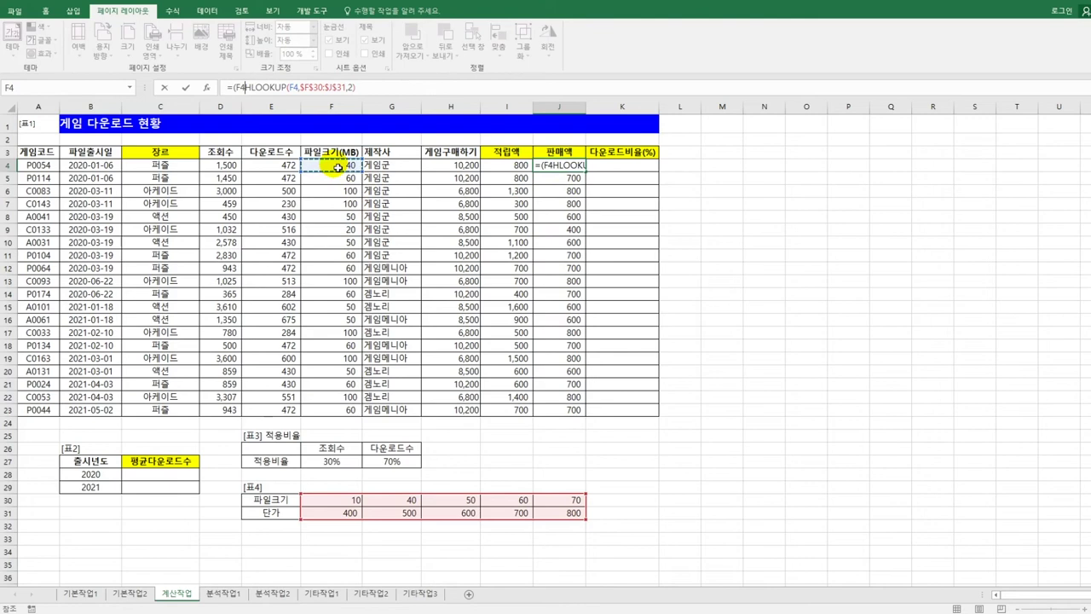
text(*)
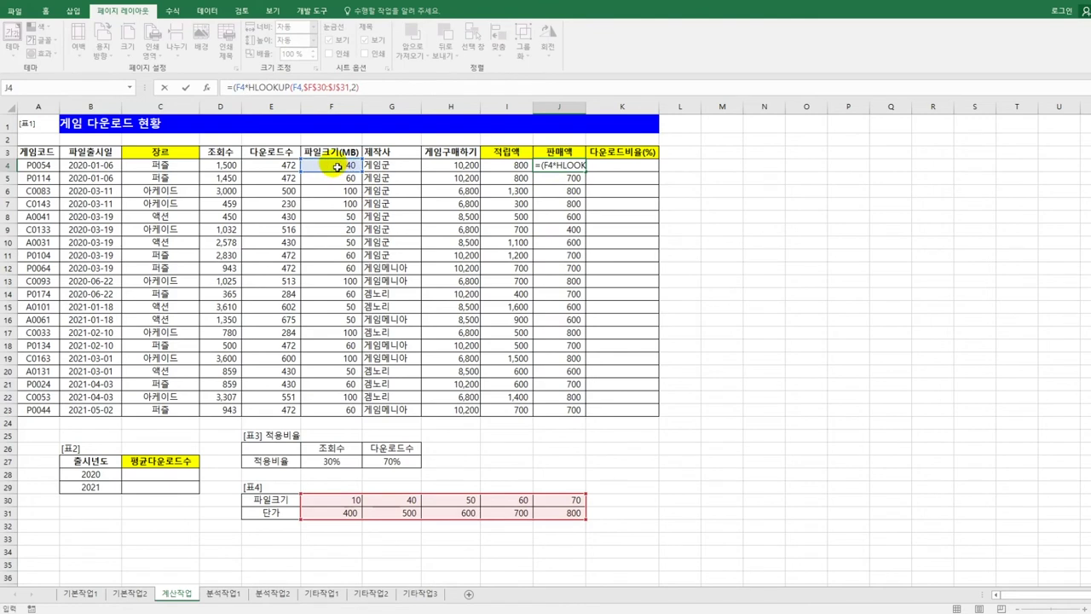
click(366, 88)
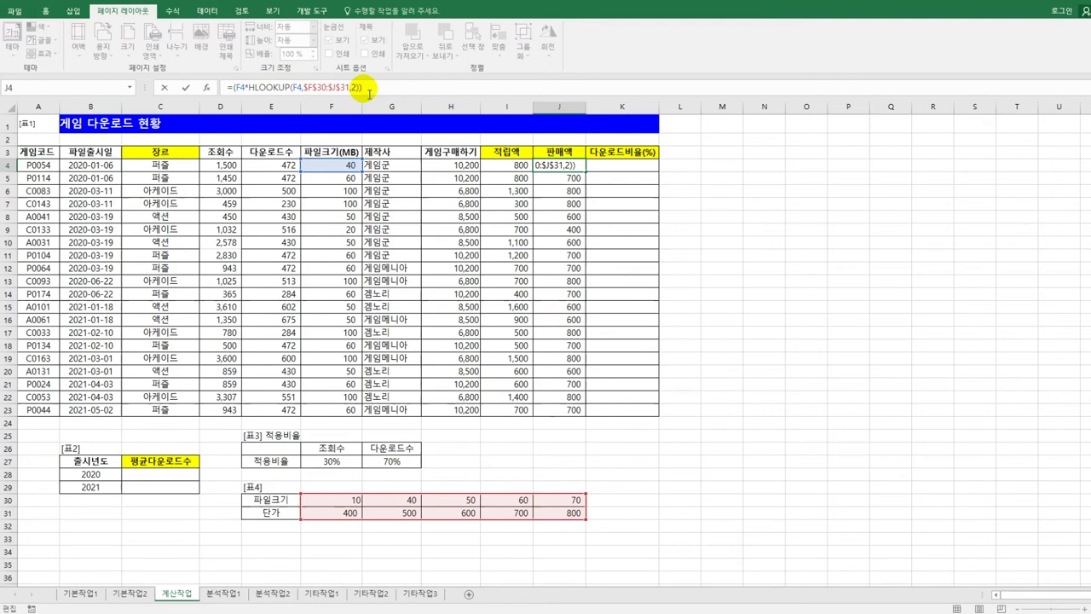
Append the discount factor *(1-IF(E4<500,10%,0%)) to the J4 formula and fill it down to J23.
text(*(1-)
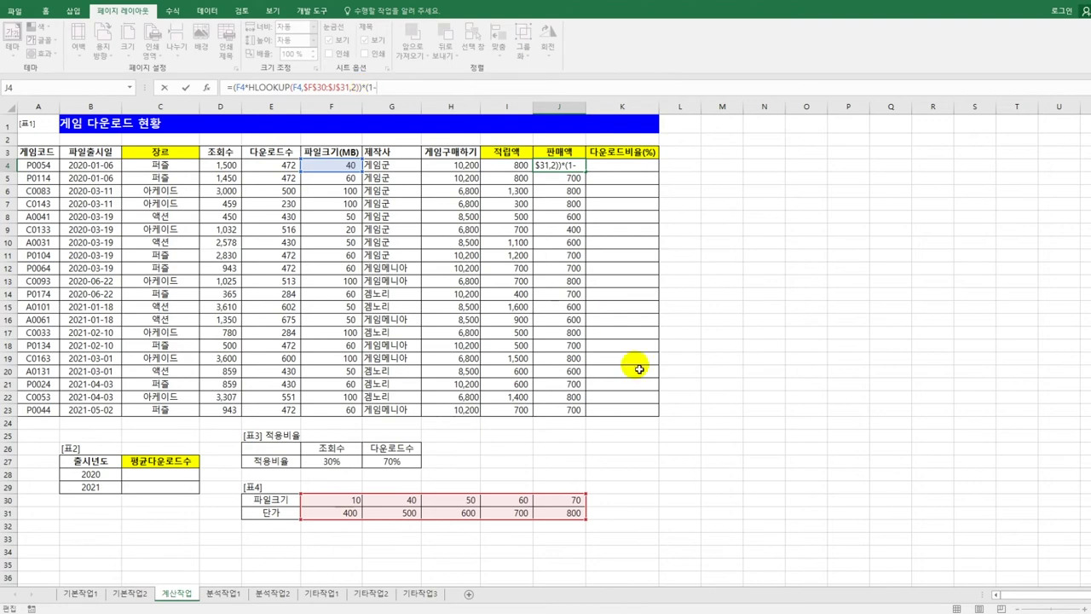
text(if()
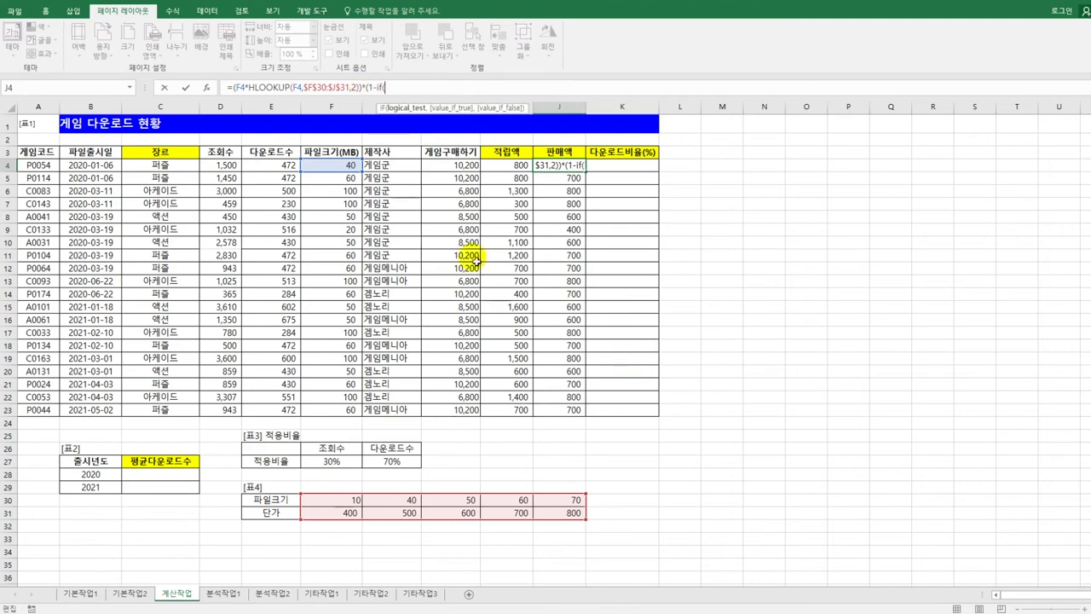
click(287, 165)
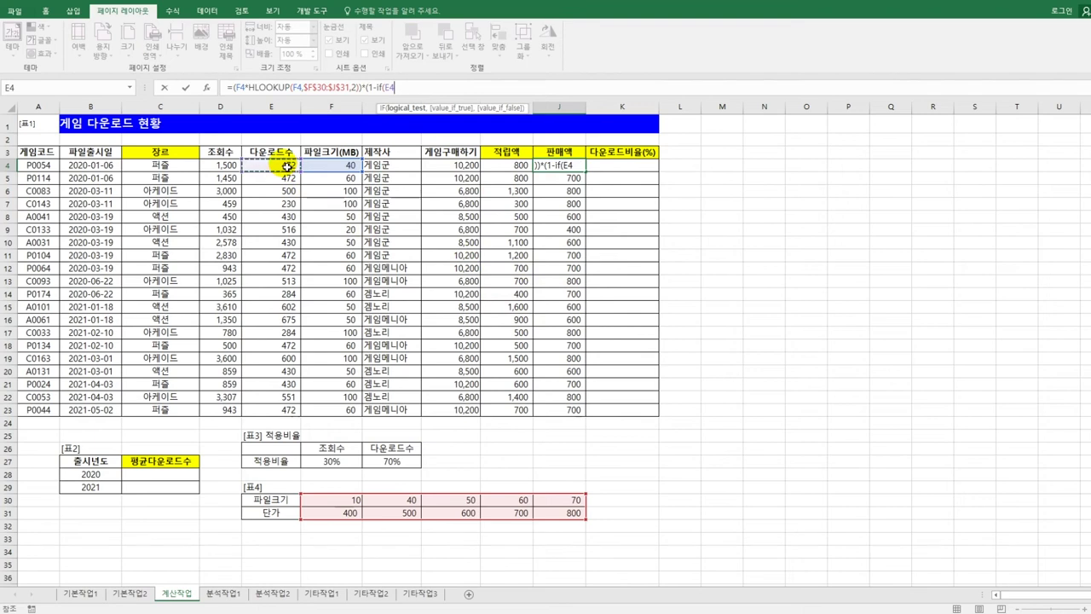
text(<)
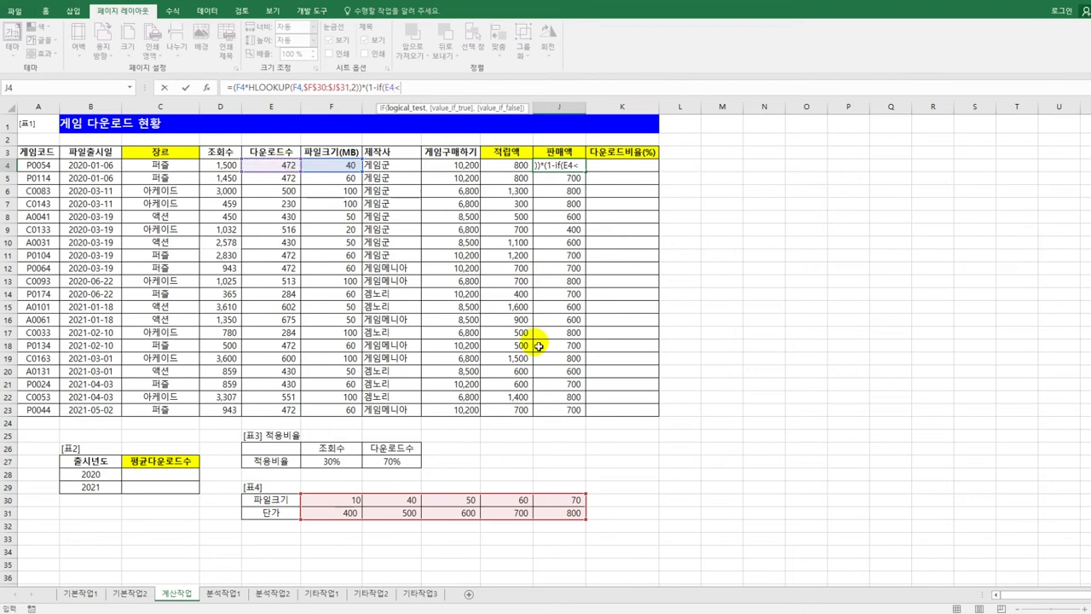
text(500,)
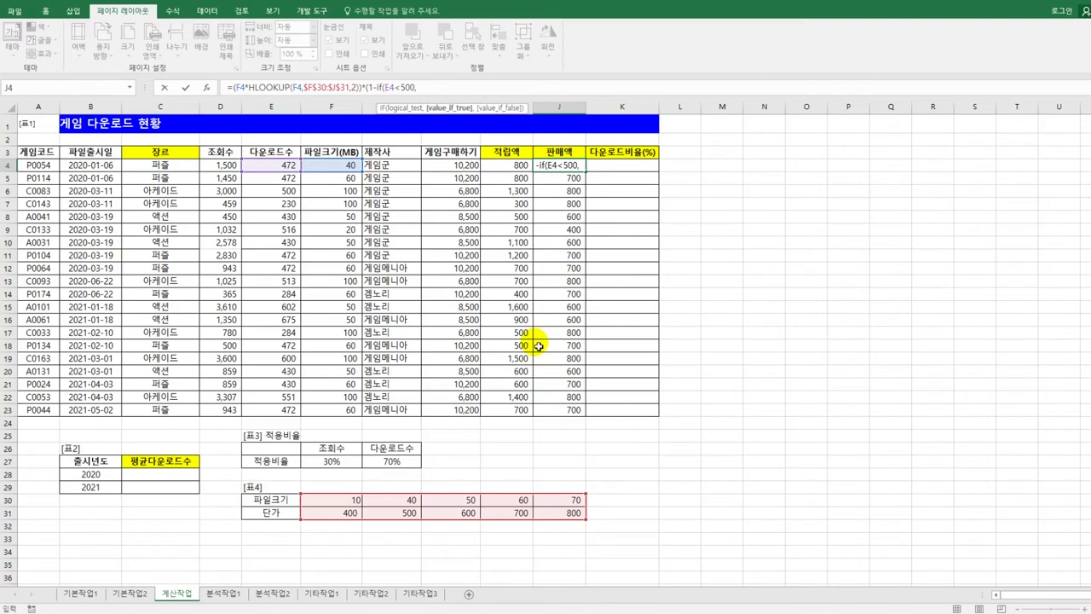
text(10%,)
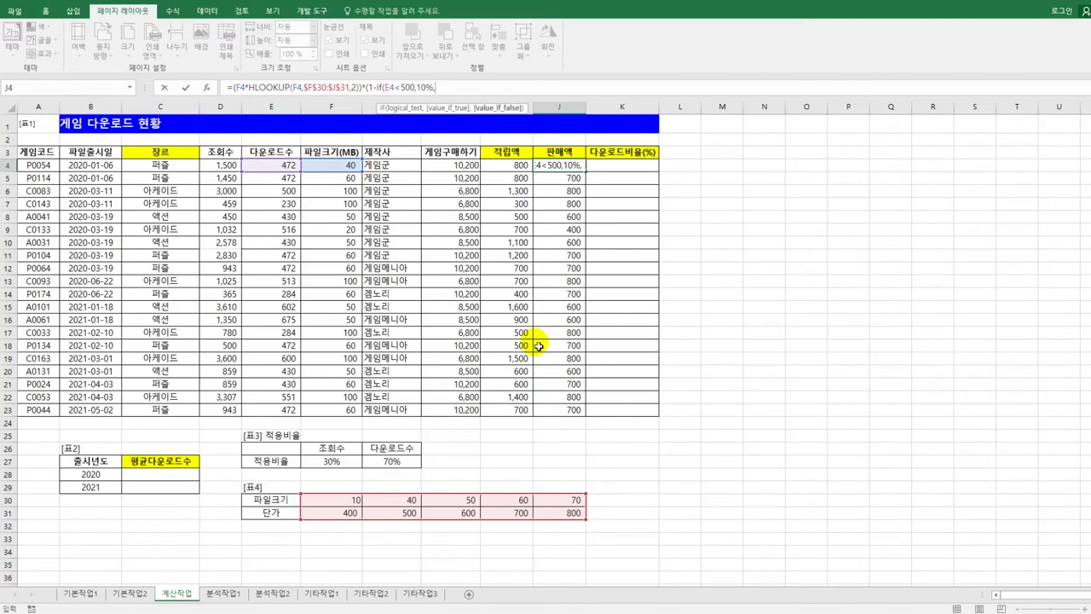
text(0%)))
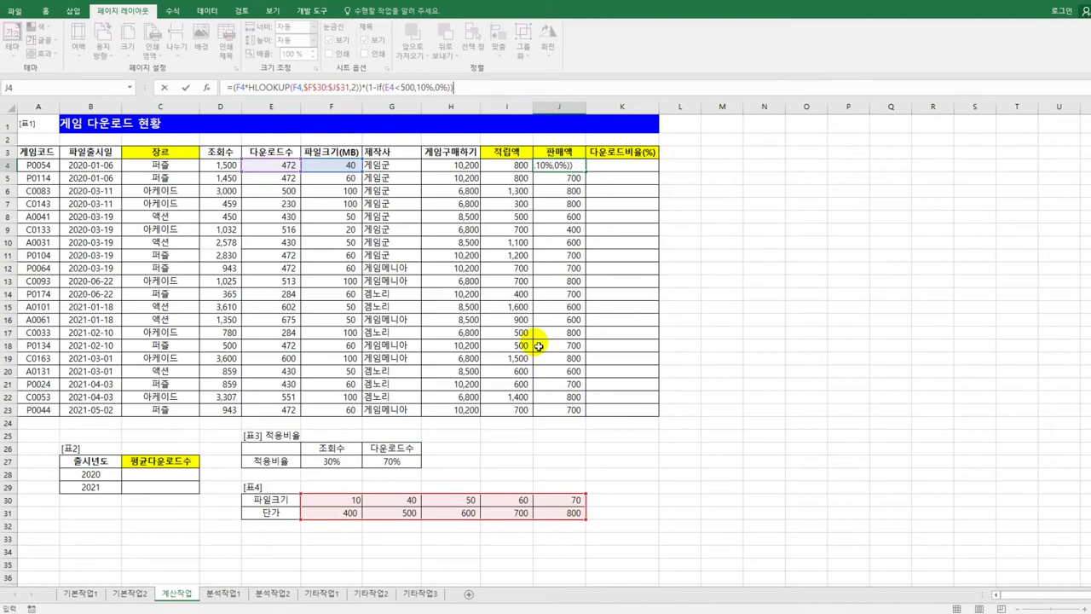
key(ctrl+Return)
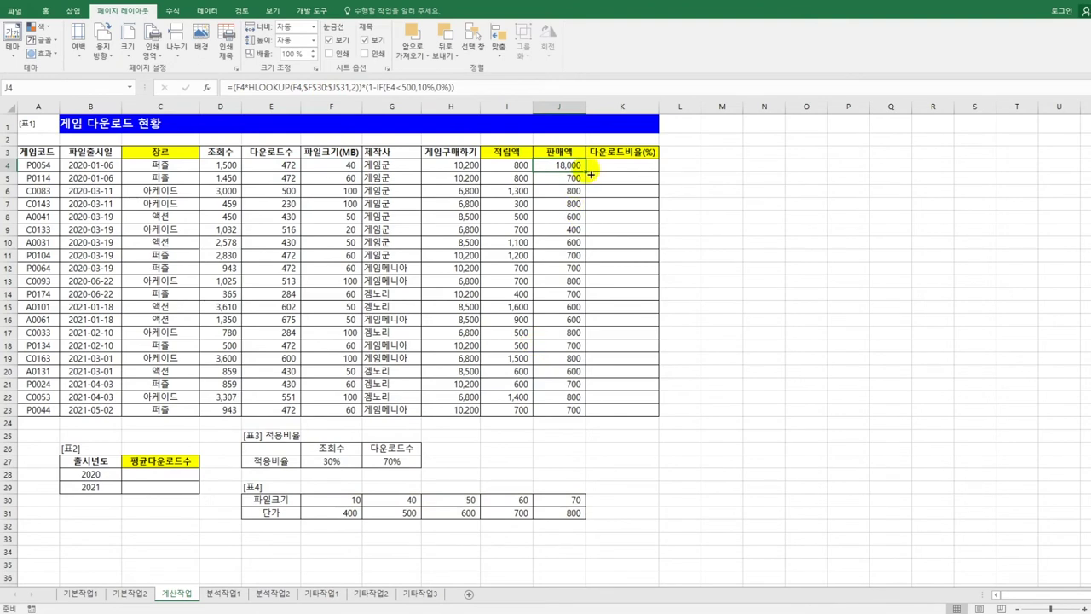
drag(586, 171, 585, 417)
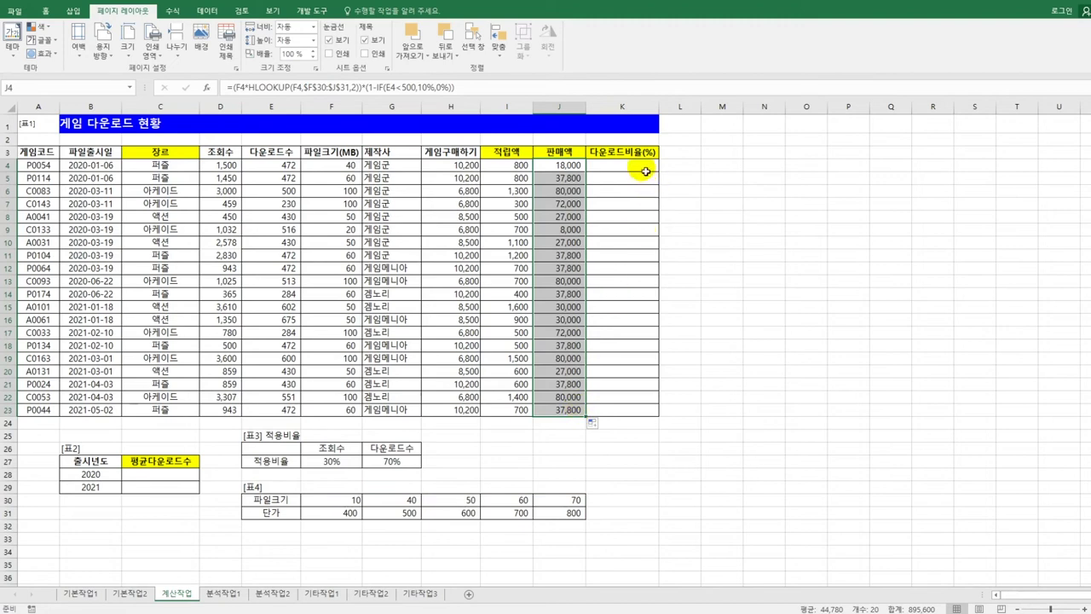
With K4 selected, open the Visual Basic editor and insert a new module in the workbook's project.
drag(646, 164, 646, 171)
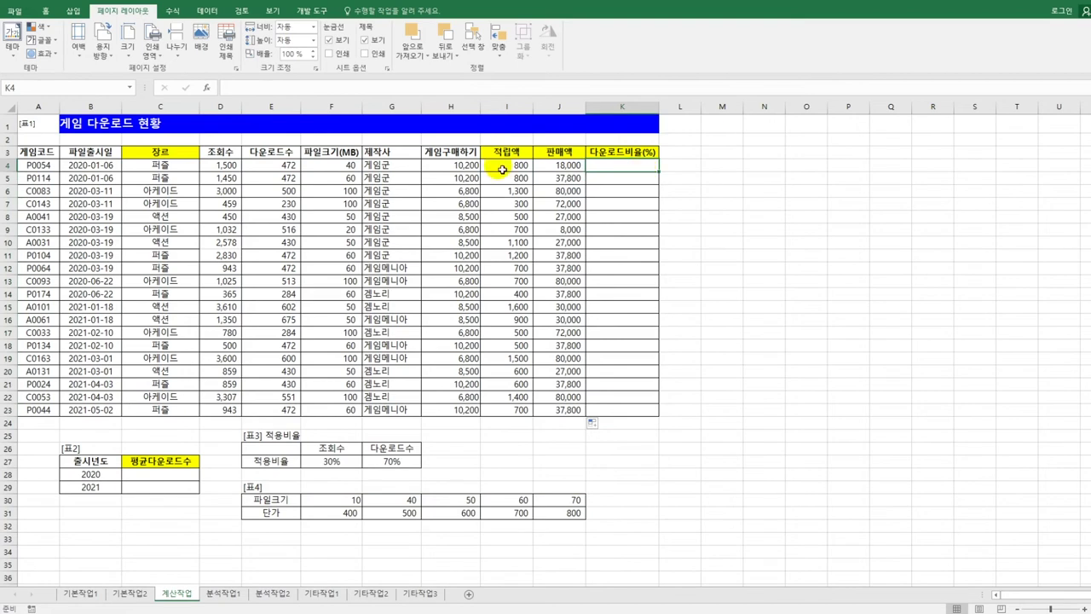
click(312, 14)
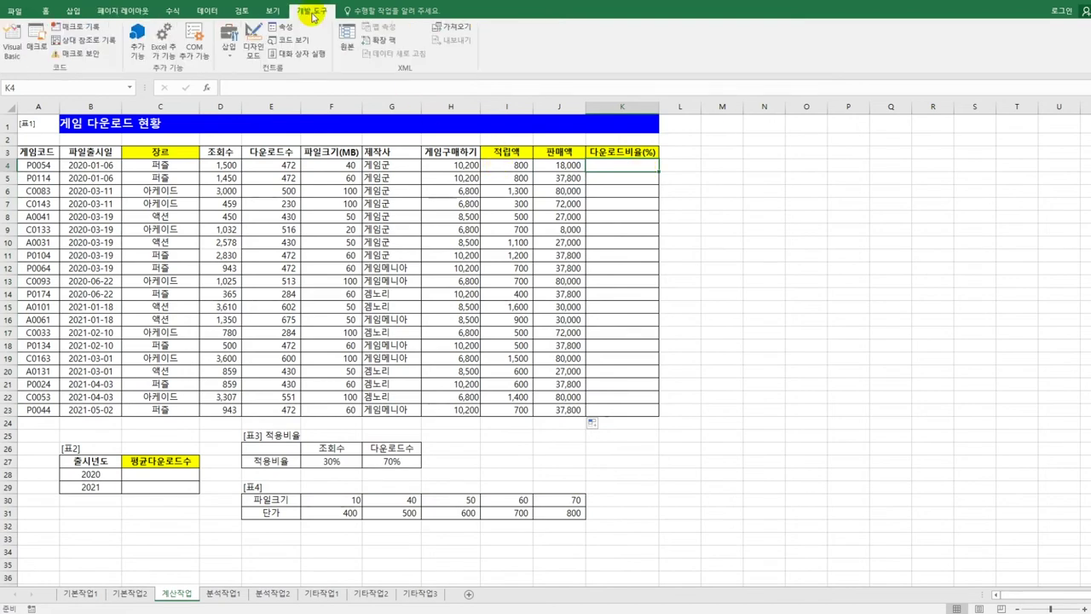
click(12, 43)
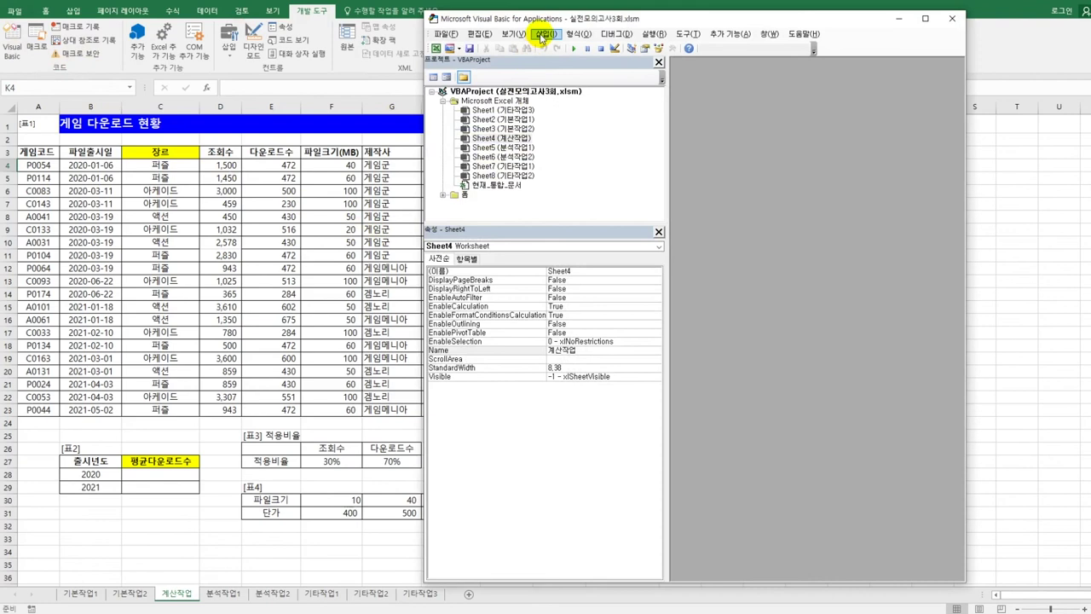
click(545, 34)
click(566, 76)
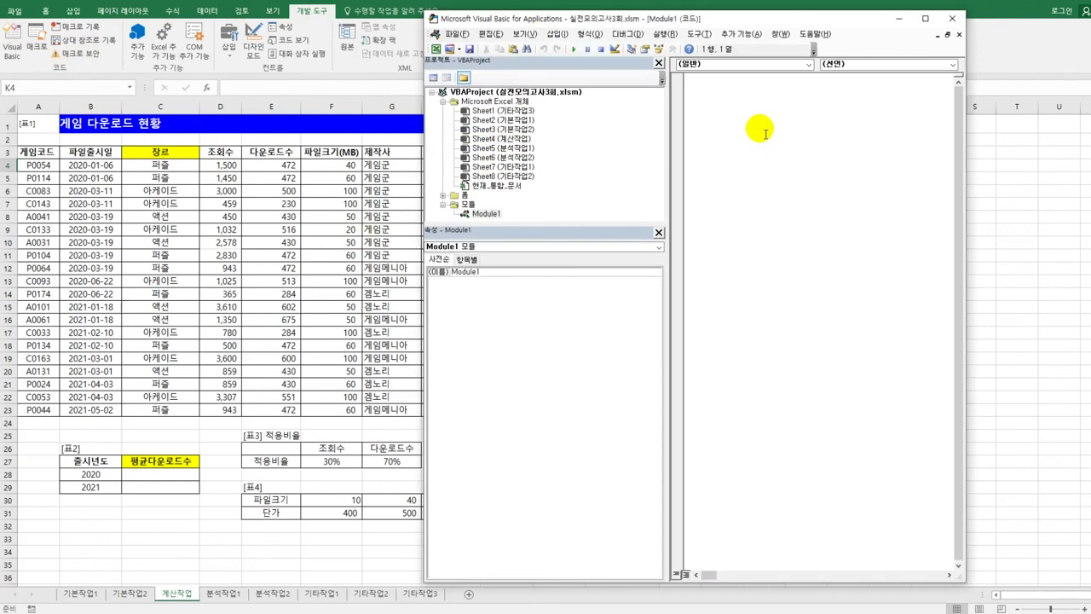
Declare the public function fn다운로드비율 with the parameters 게임코드, 조회수 and 다운로드수 in the new module.
text(publ)
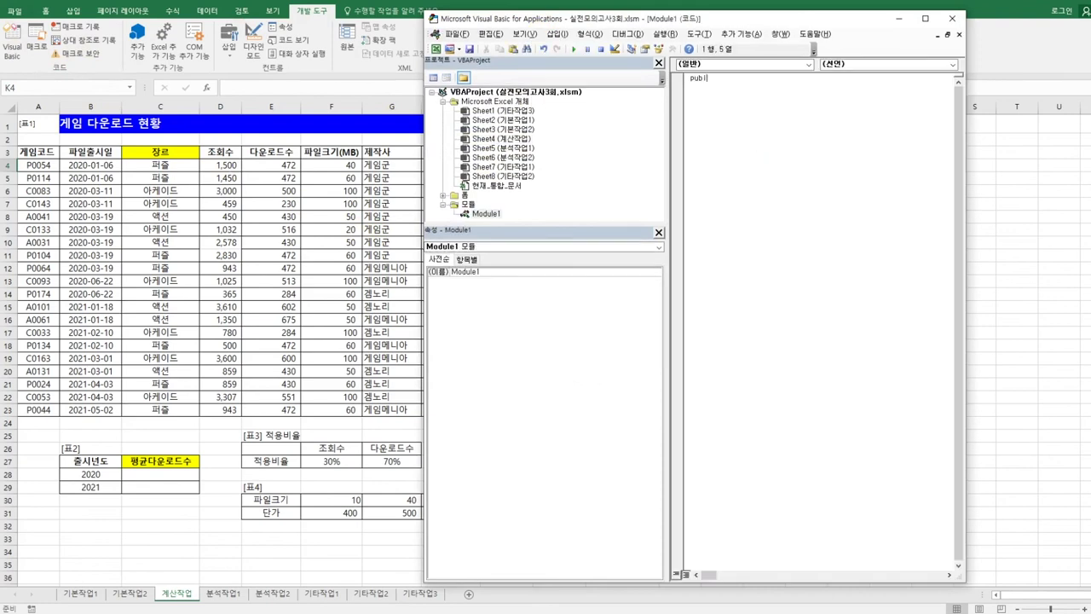
text(ic fucntion)
key(BackSpace)
key(BackSpace)
key(BackSpace)
key(BackSpace)
key(BackSpace)
key(BackSpace)
text(ncti)
text(on )
text(fn)
text(다운로드량)
text(용)
text(()
text(게임코드, )
text(조회수, 다운)
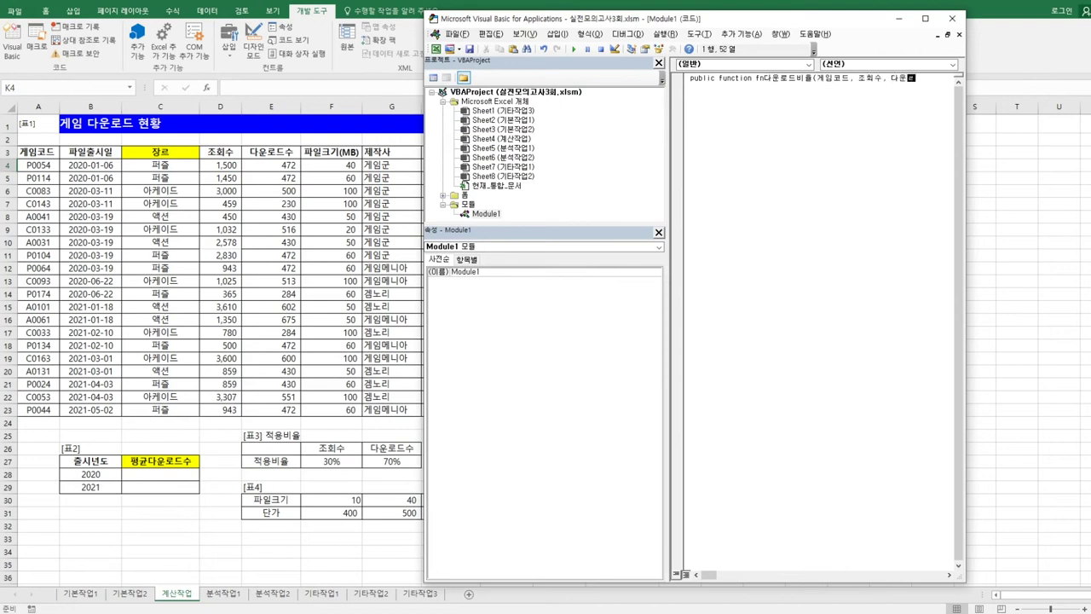
text(로드수))
key(Return)
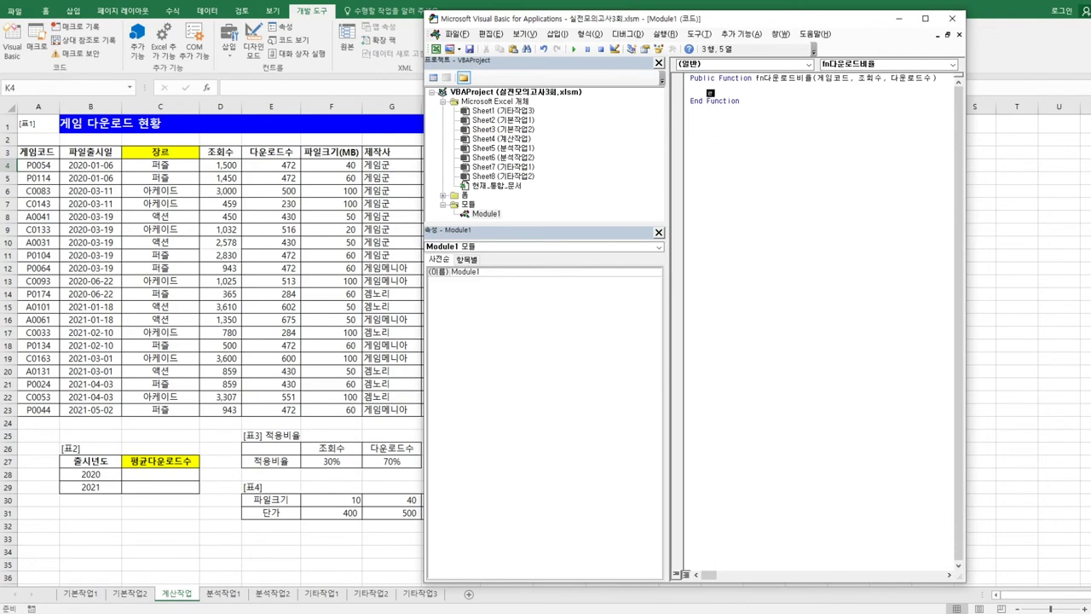
Add the return line fn다운로드비율 = (다운로드수 / 조회수) * 100 + 추가비율 to the function body.
text(fn다운로드비율 = )
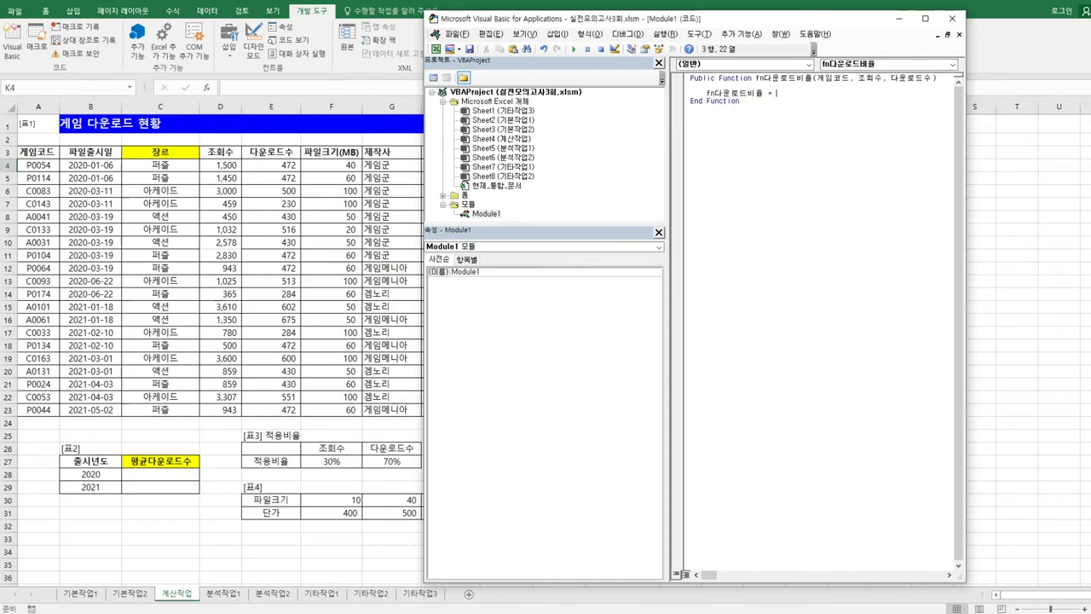
text((다운로드수 / 조회수) * 100 + 추가비)
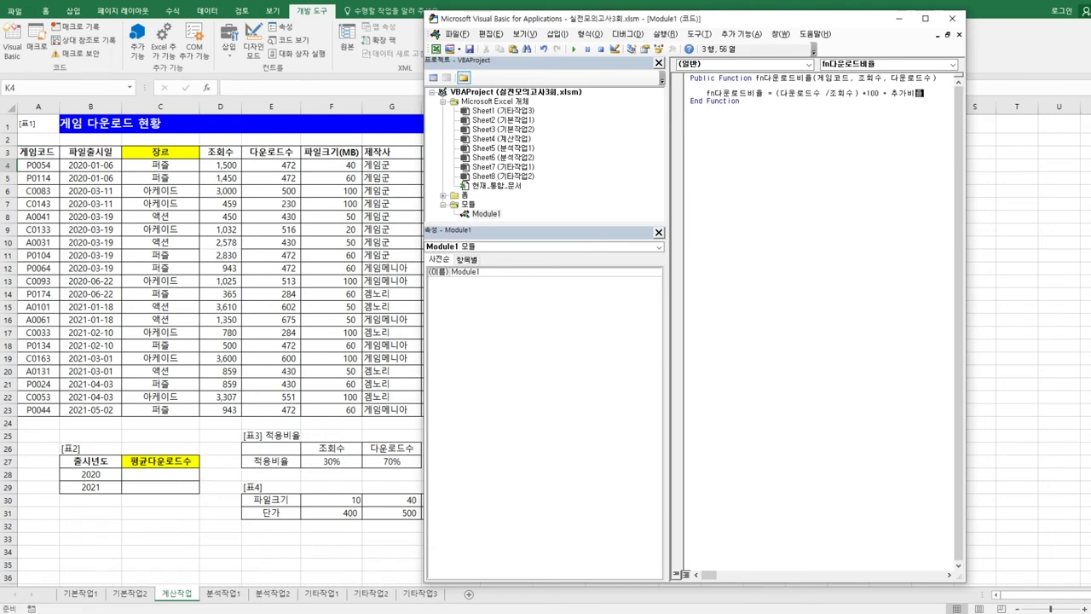
text(율)
key(Return)
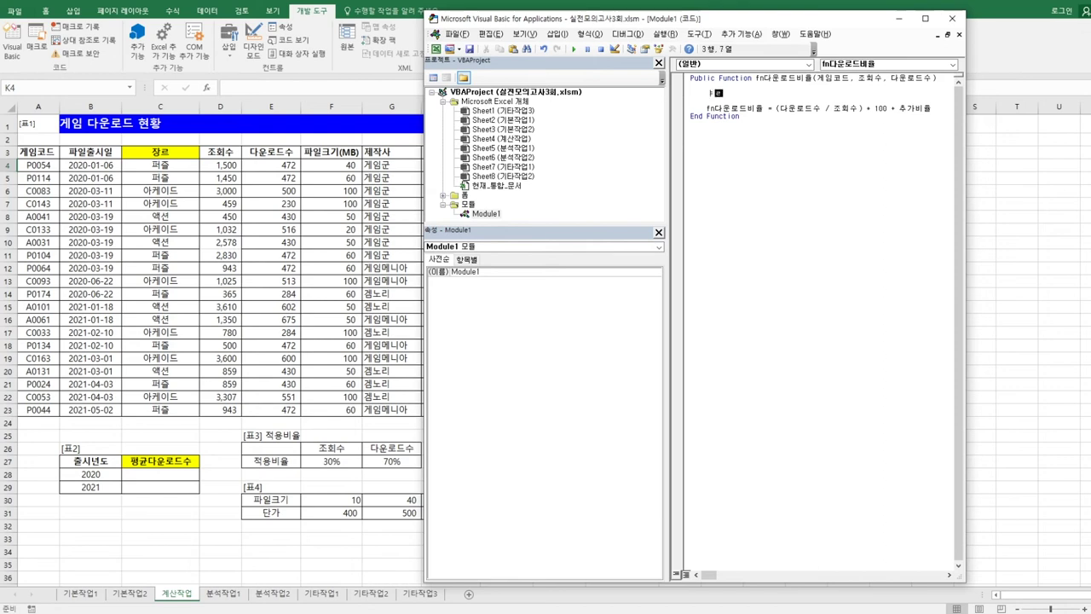
Above the return line, add the condition If Left(게임코드, 1) = "A" Then.
text(if)
text(elf)
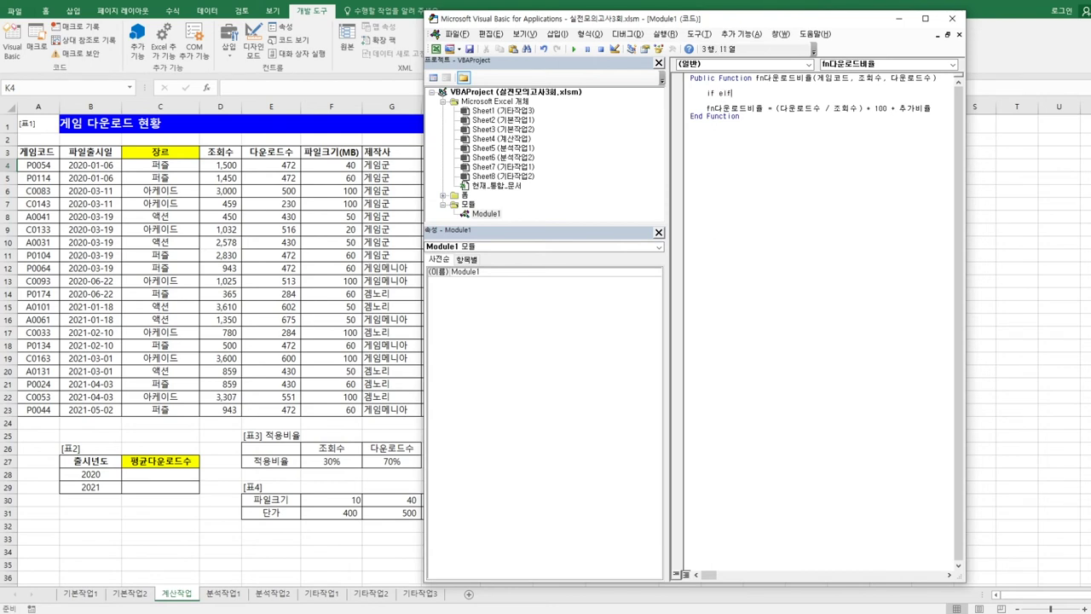
key(BackSpace)
key(BackSpace)
key(BackSpace)
text(left()
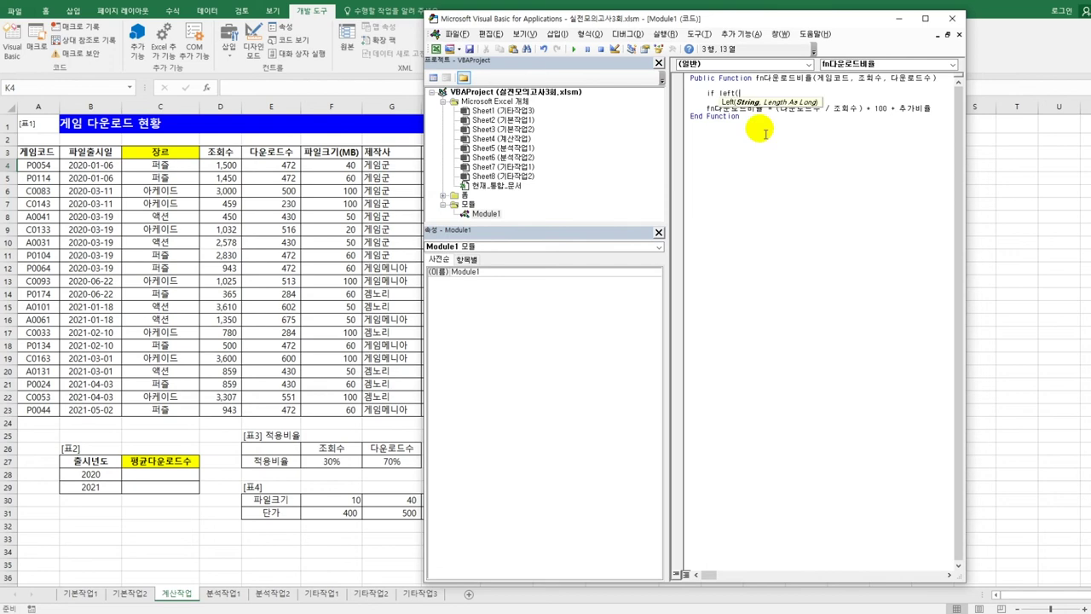
text(게임코드,)
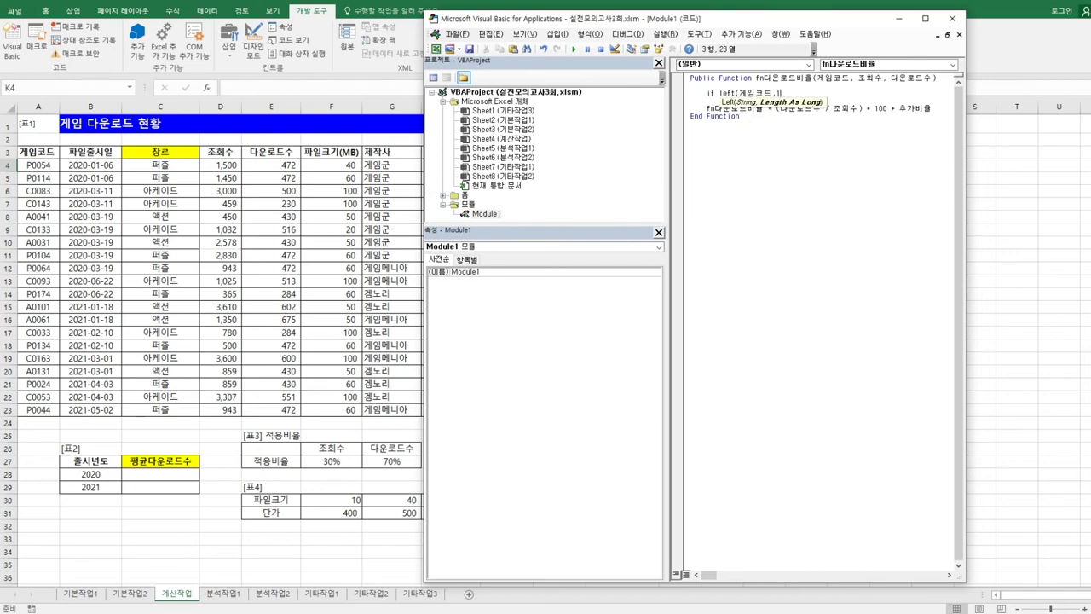
text(1) = "A)
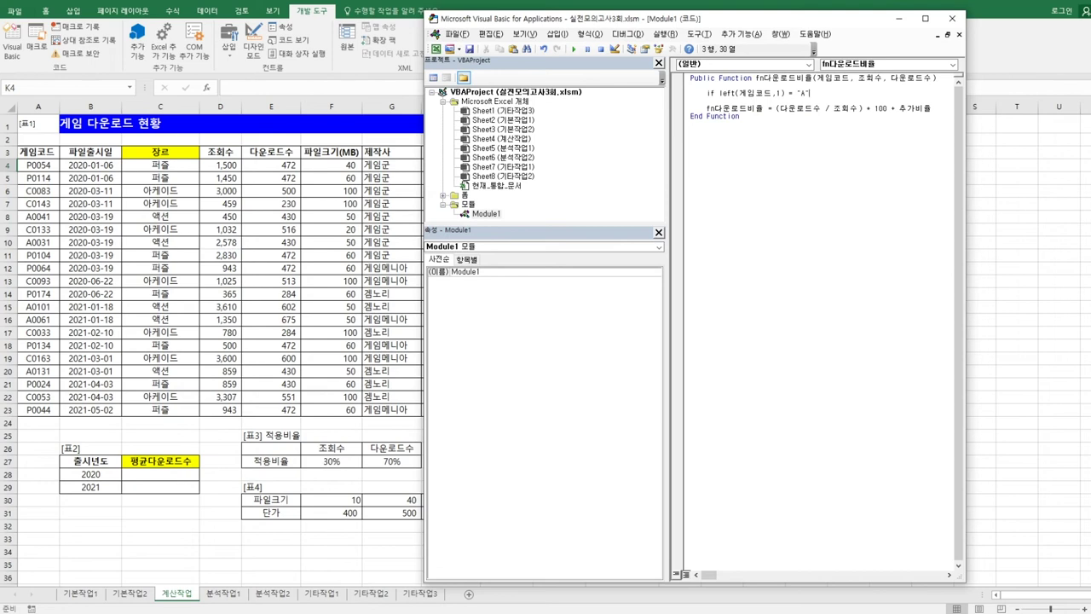
text(" ㅅㅗㄷ)
key(BackSpace)
key(BackSpace)
key(Hangul)
text(Then)
key(Return)
Assign 추가비율 = 10 inside the If branch.
key(Hangul)
text(추ㄱ)
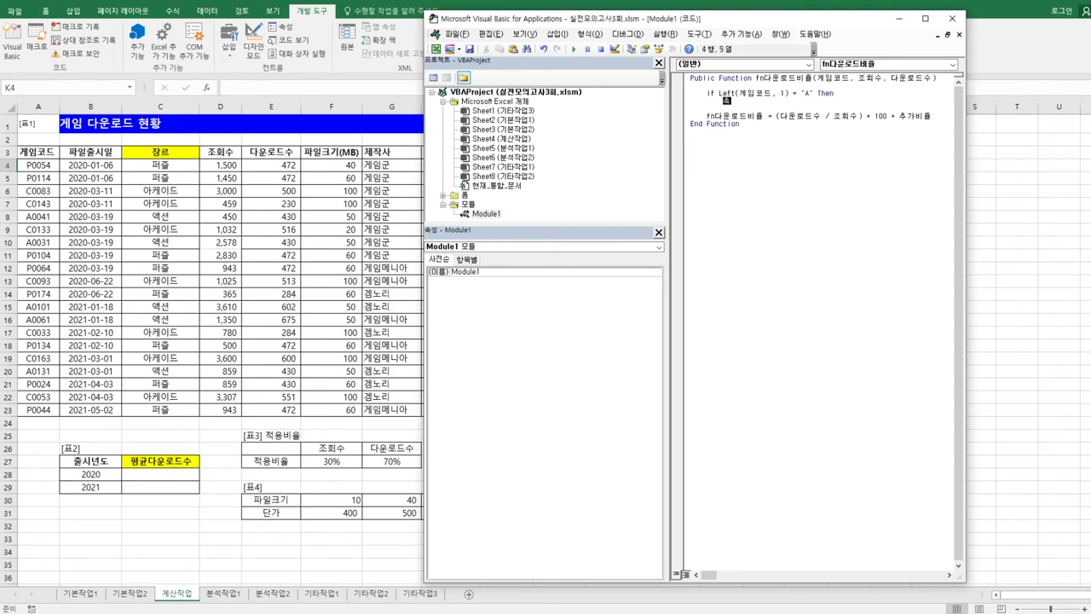
text(ㅏ비율 = 10)
key(Return)
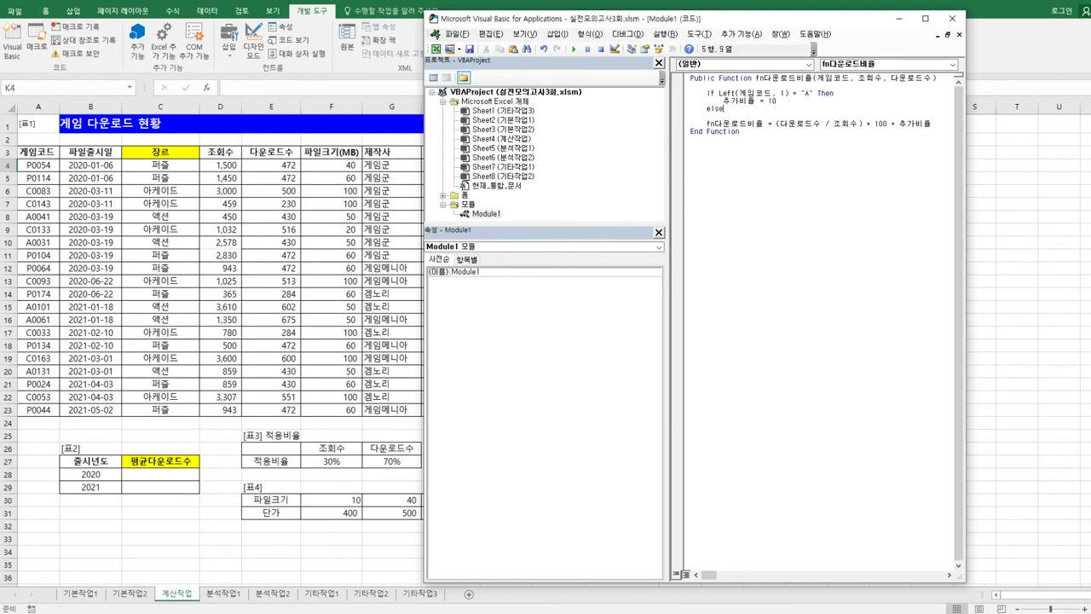
Add an Else branch with 추가비율 = 0, end the block with End If, and close the Visual Basic editor.
text(else)
key(Return)
key(Tab)
text(추가비)
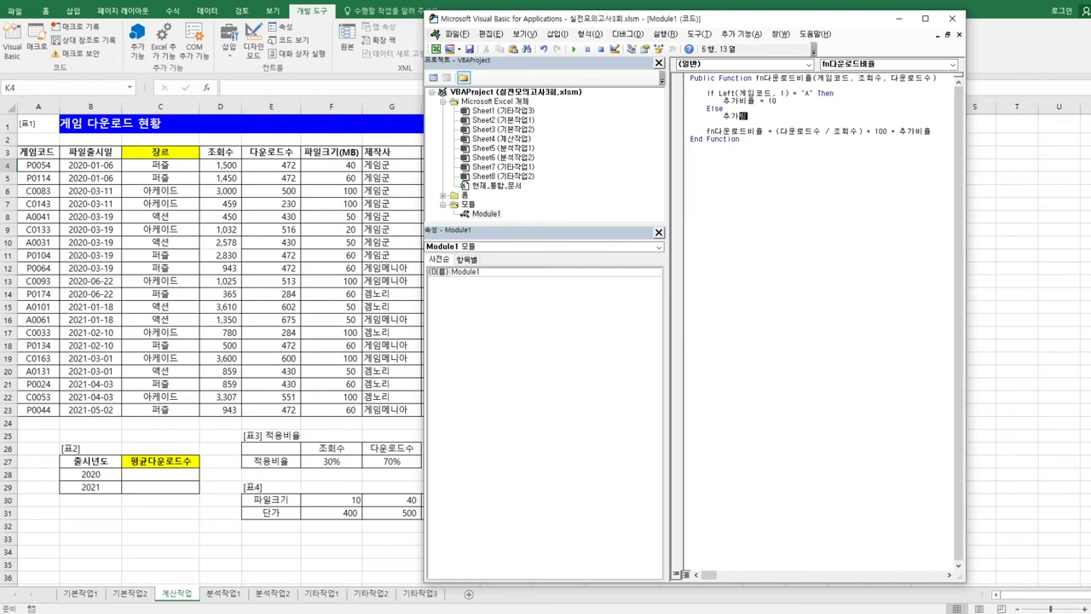
text(율 = 0)
key(Return)
key(shift+Tab)
text(end )
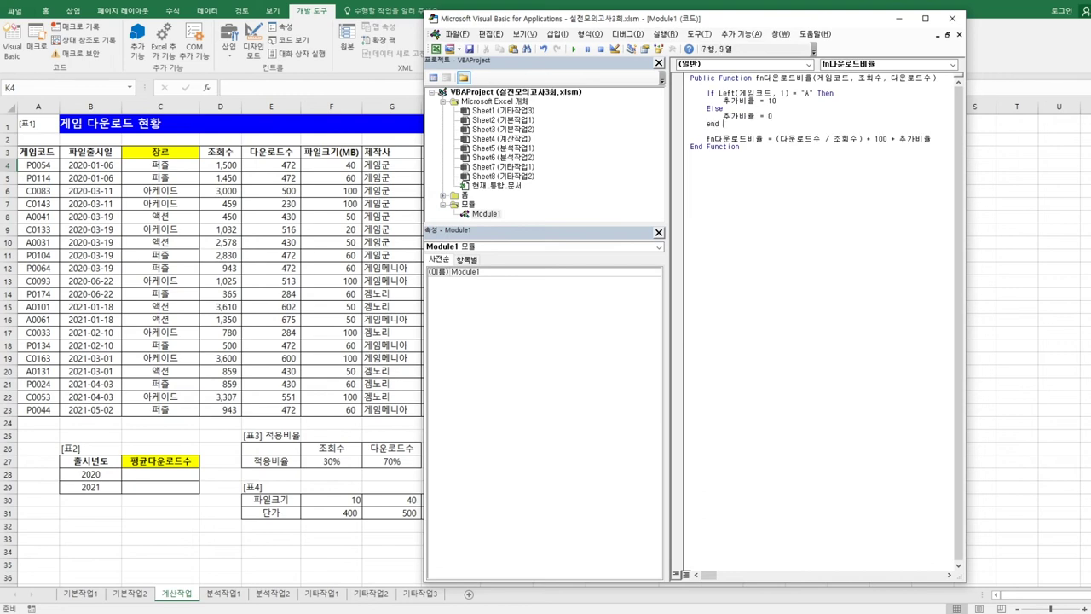
text(i)
key(Return)
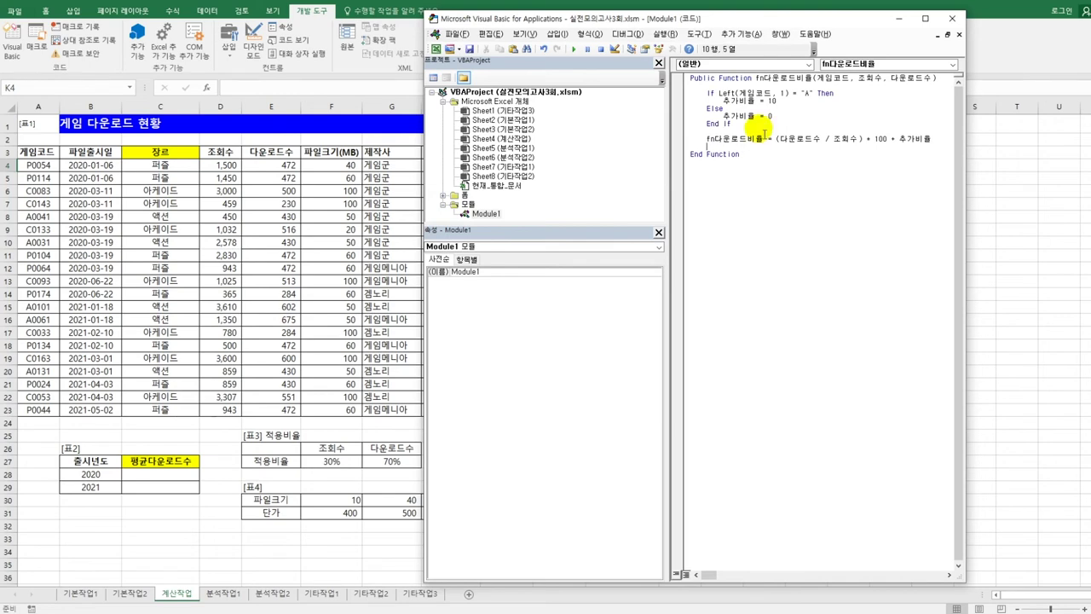
click(952, 18)
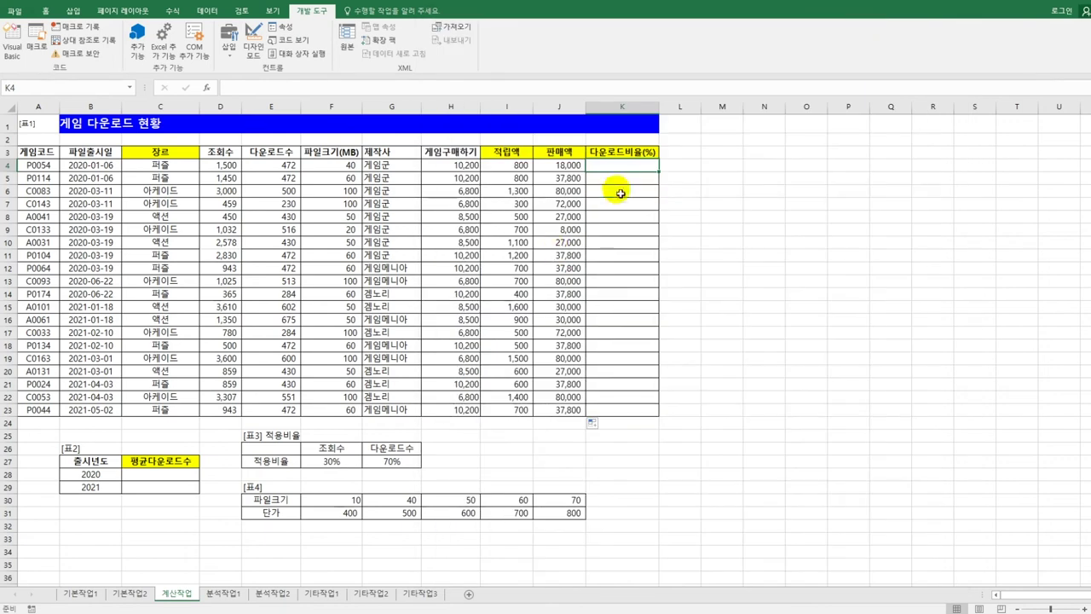
Insert the function fn다운로드비율 from the 사용자 정의 category into K4.
click(206, 87)
click(656, 167)
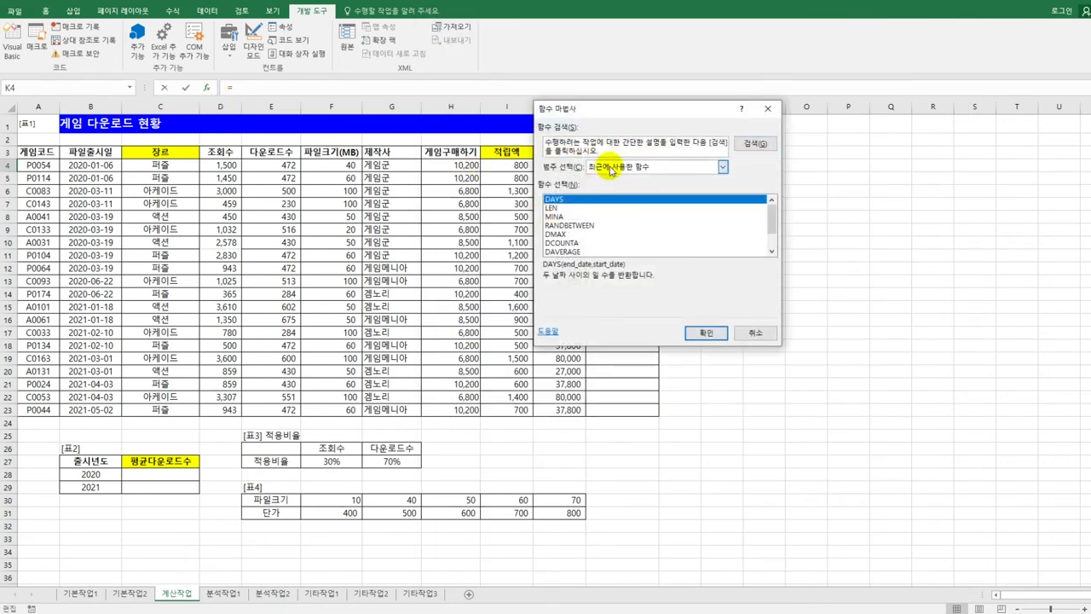
click(631, 273)
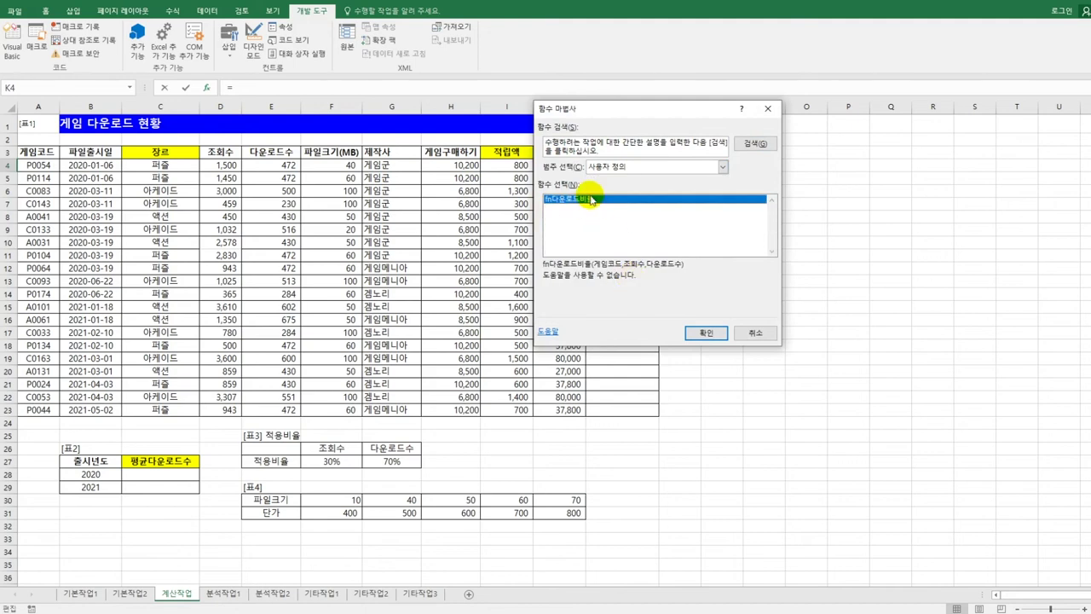
click(706, 332)
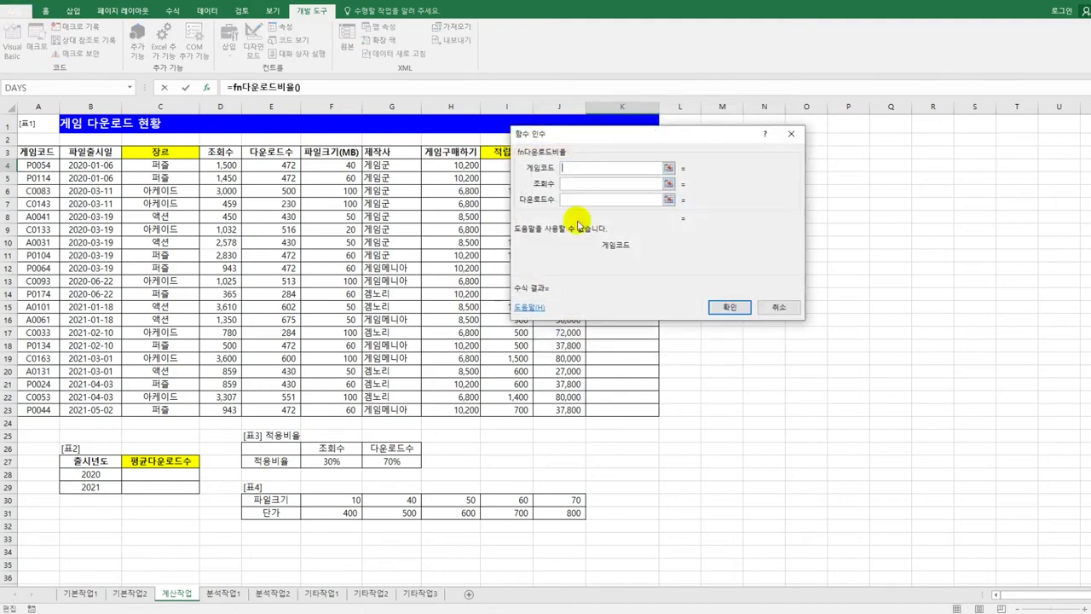
Set the function arguments to A4 for 게임코드, D4 for 조회수 and E4 for 다운로드수, and fill K4 down to K23.
drag(650, 142, 744, 153)
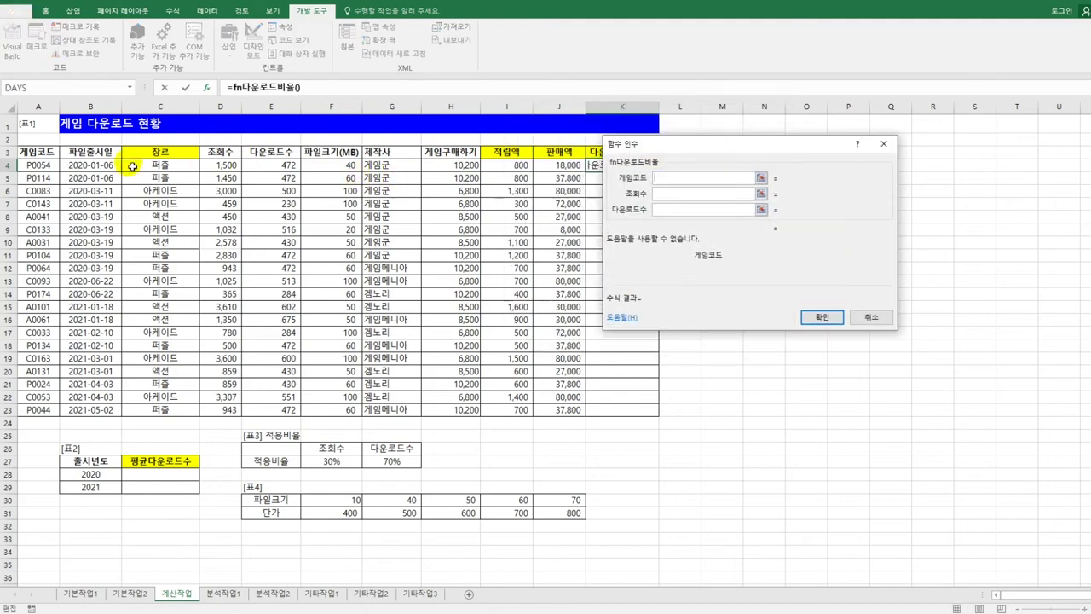
click(54, 166)
click(682, 194)
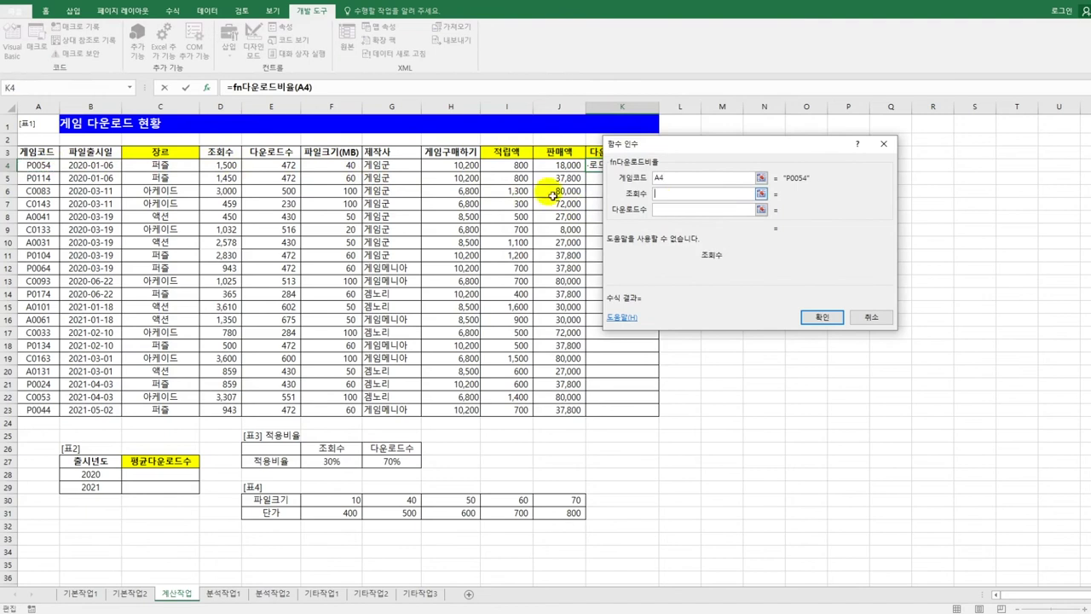
click(223, 165)
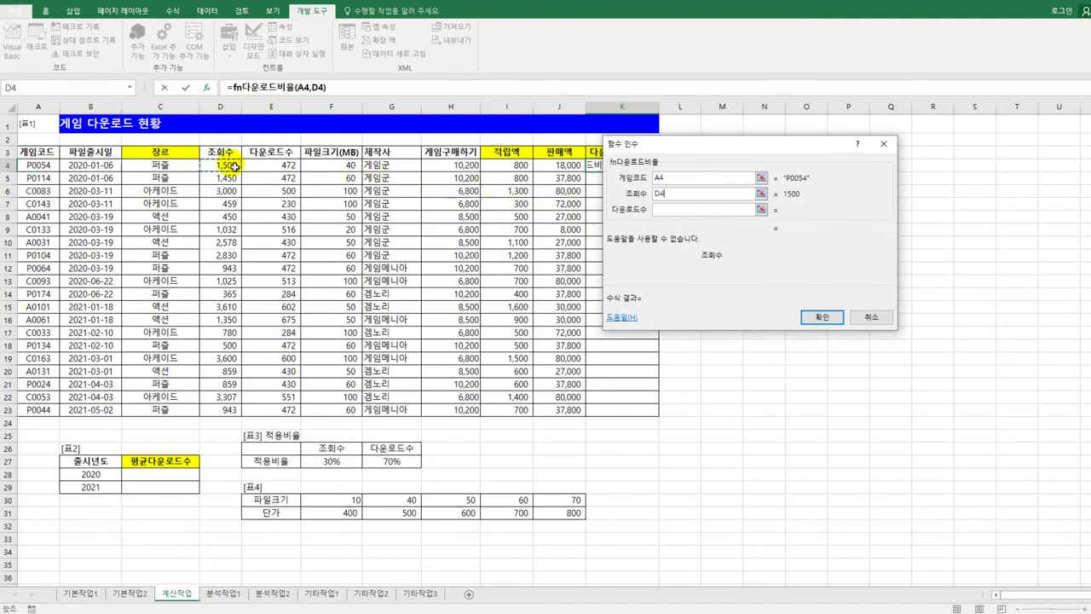
click(688, 210)
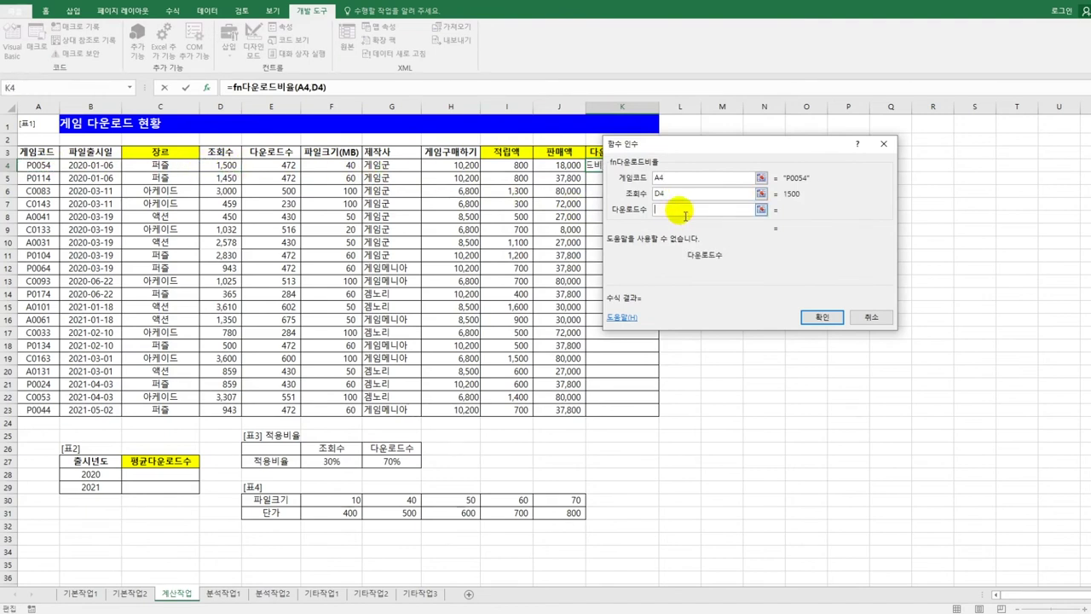
click(285, 167)
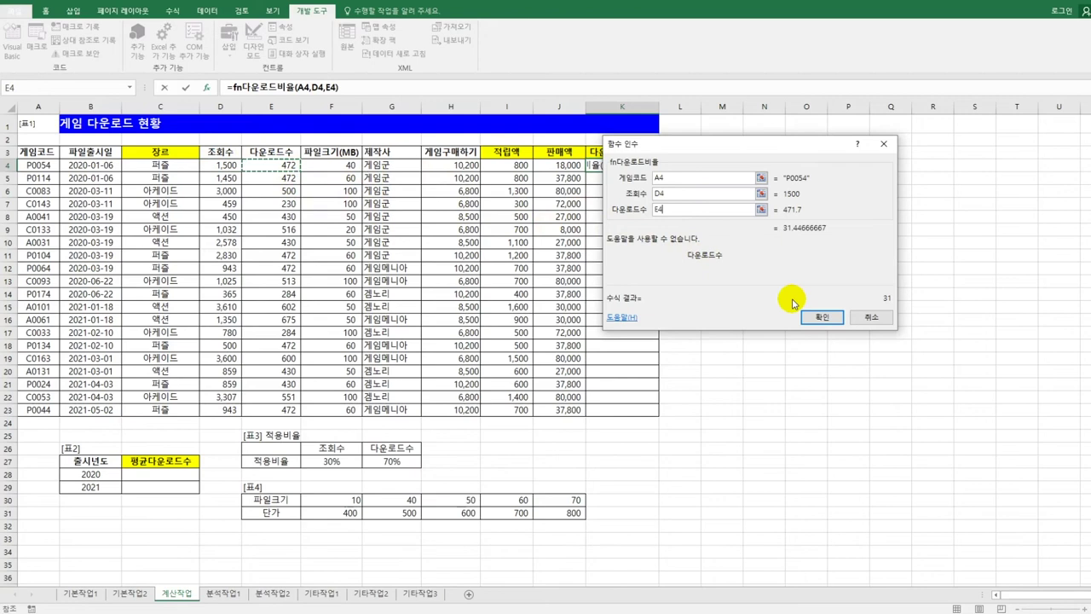
click(821, 317)
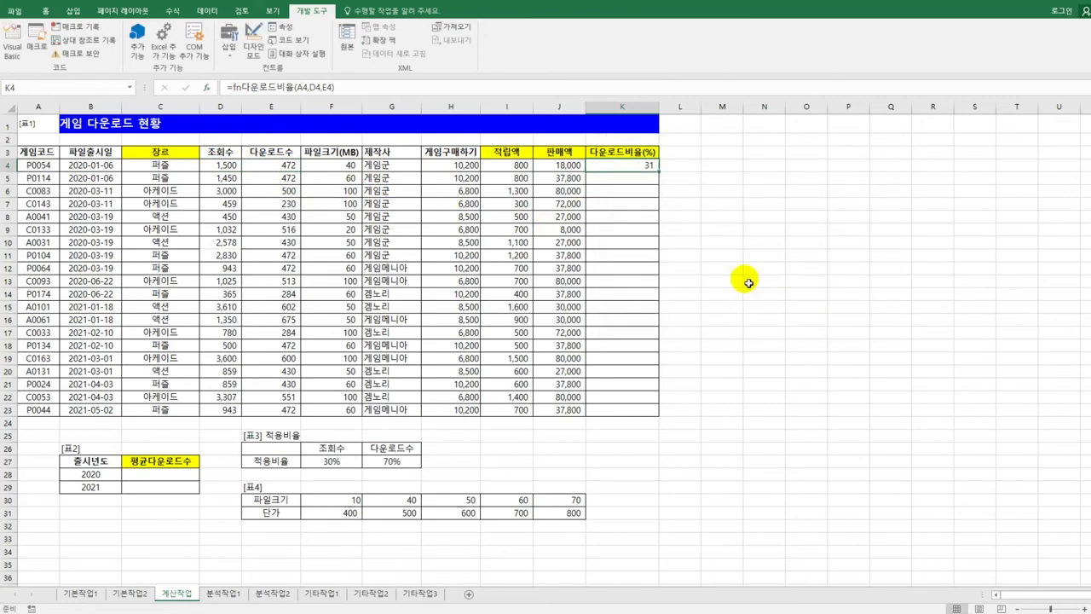
double_click(664, 177)
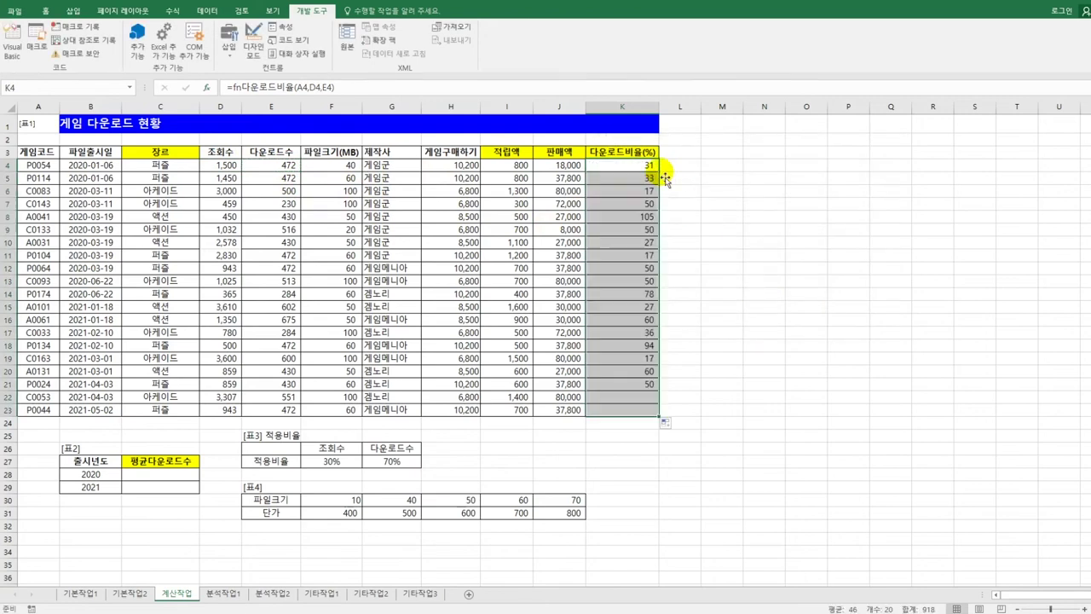
click(652, 410)
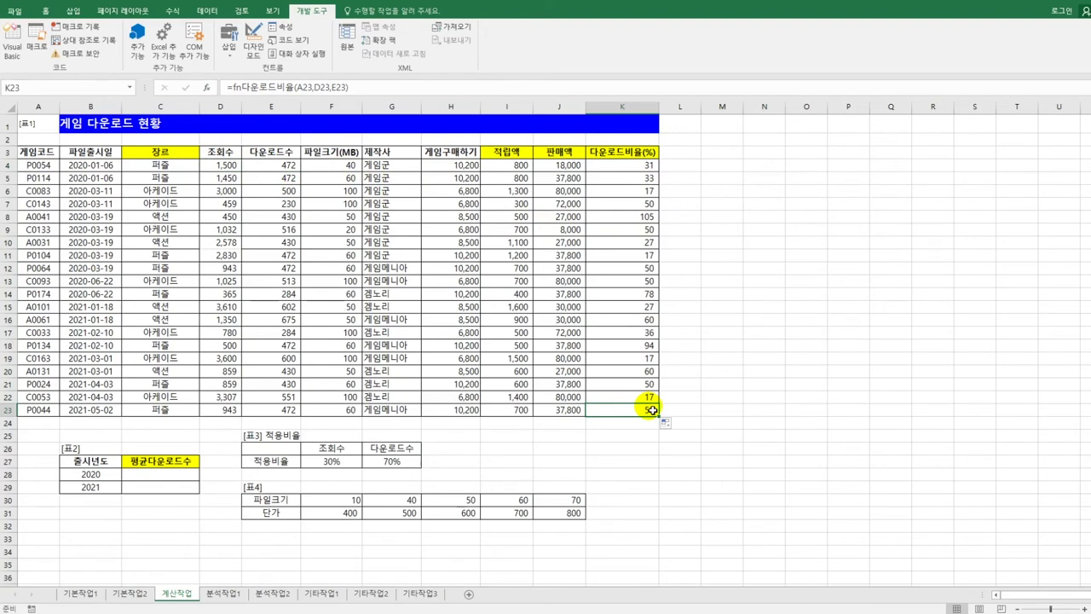
Begin the 평균다운로드수 formula in C28 with an IF nested inside AVERAGE.
click(162, 476)
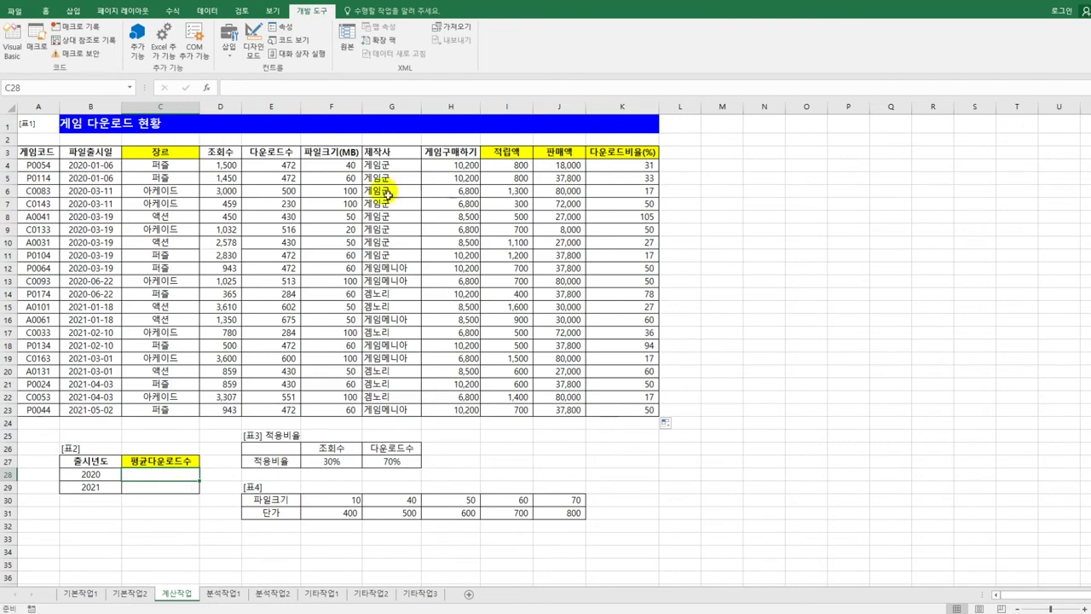
click(285, 168)
drag(285, 168, 296, 412)
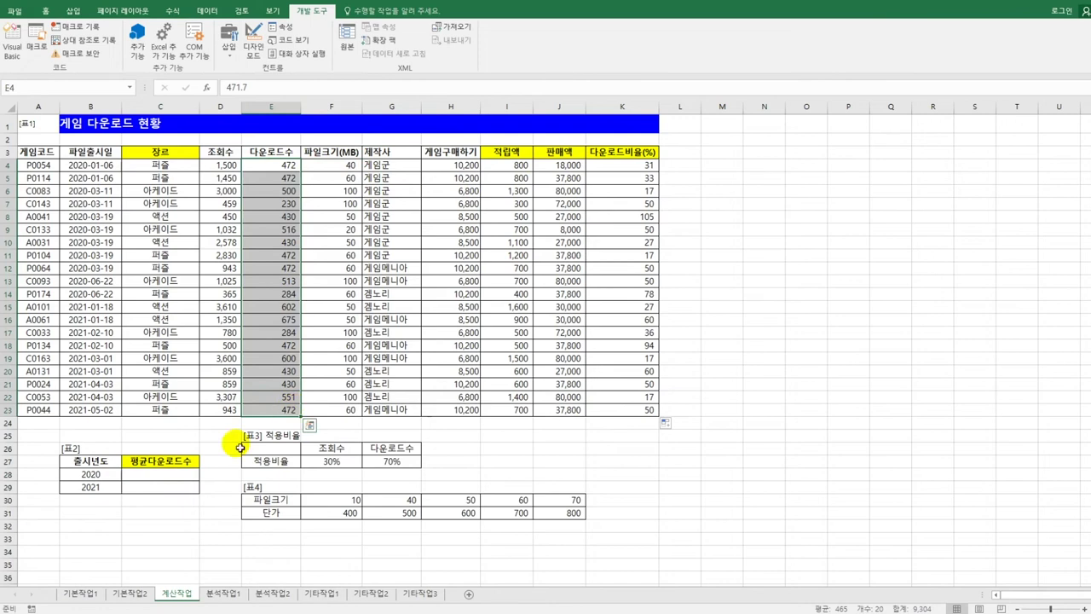
click(189, 476)
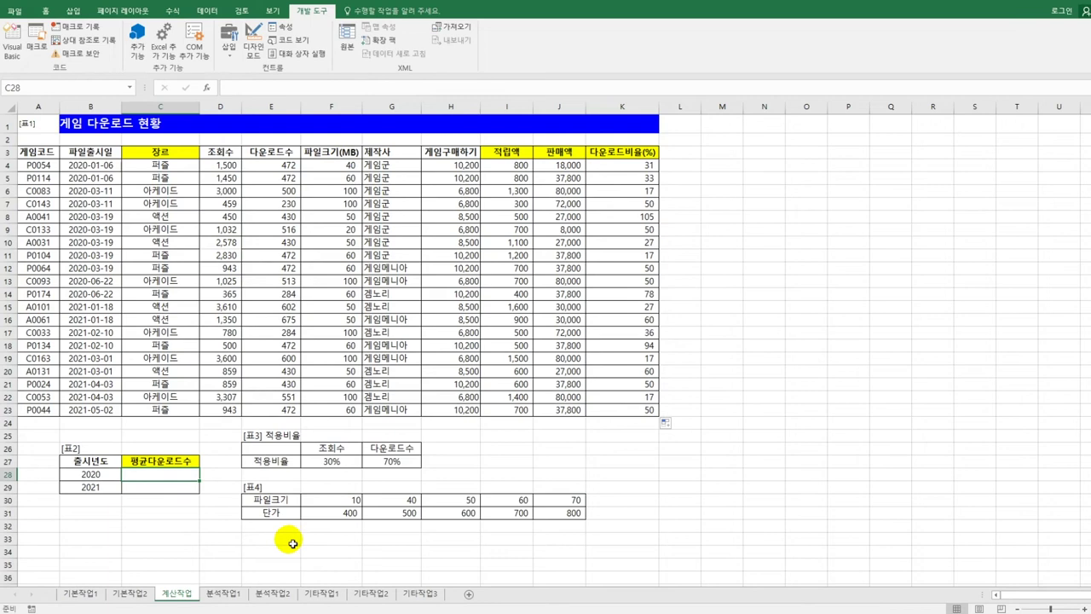
text(=av)
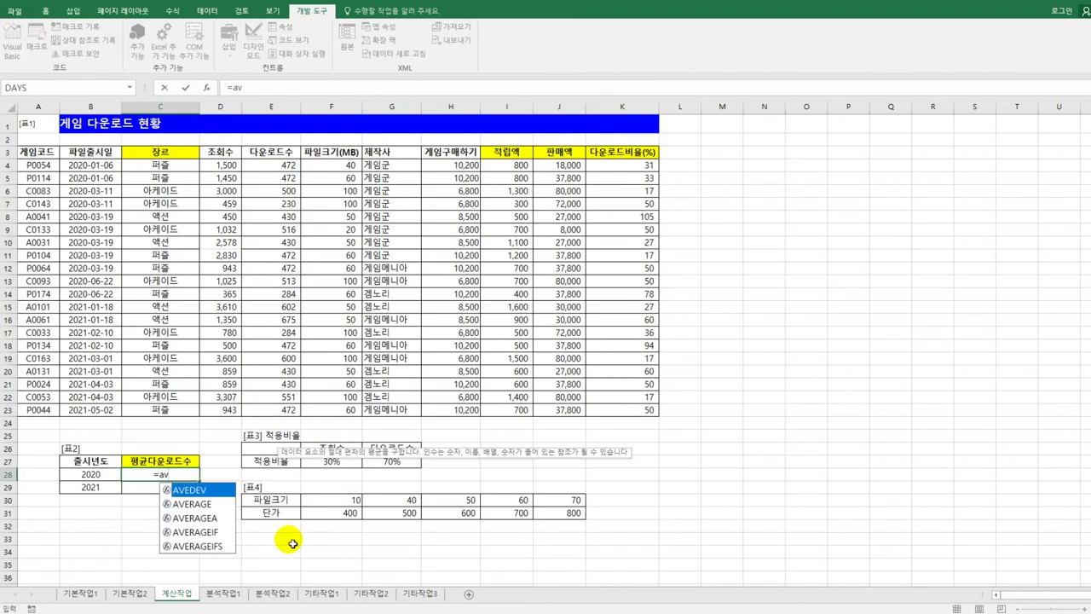
key(Down)
key(Tab)
text(if()
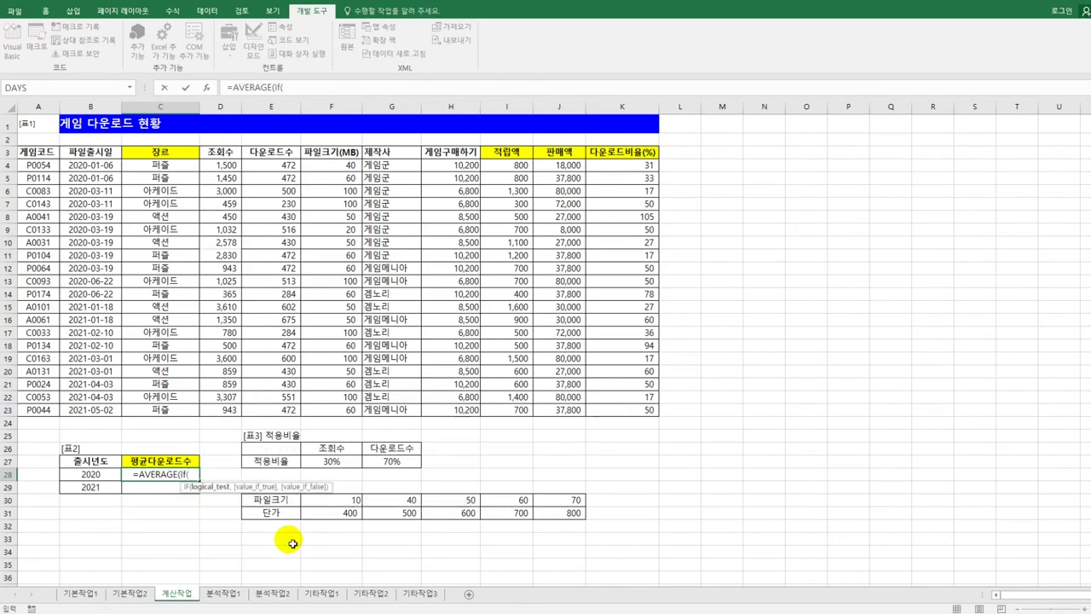
Set the IF condition to YEAR of the absolute range $B$4:$B$23 equal to the 출시년도 in B28.
text(y)
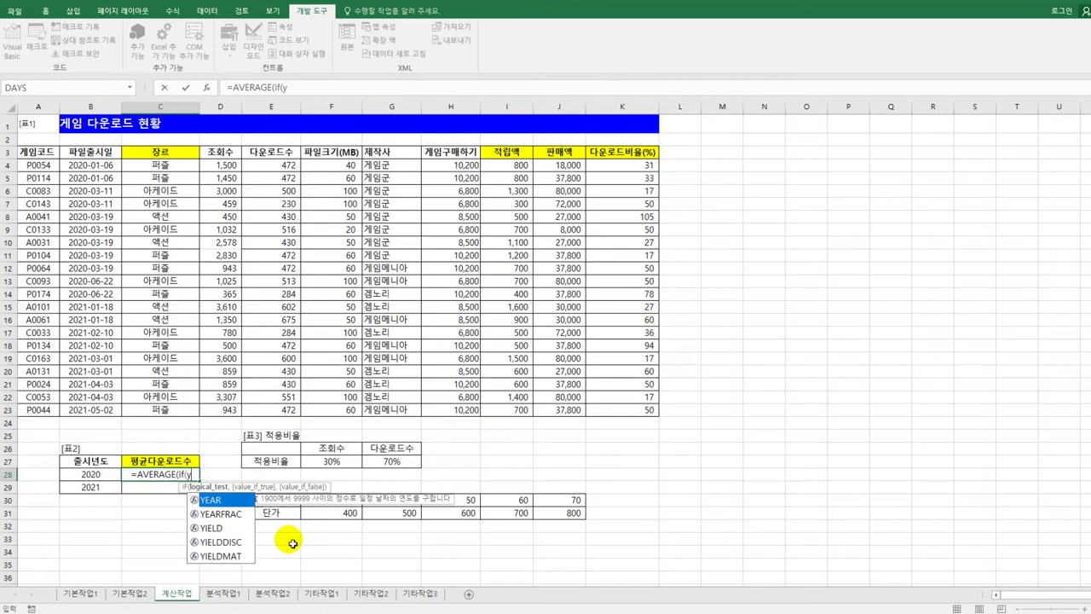
key(Tab)
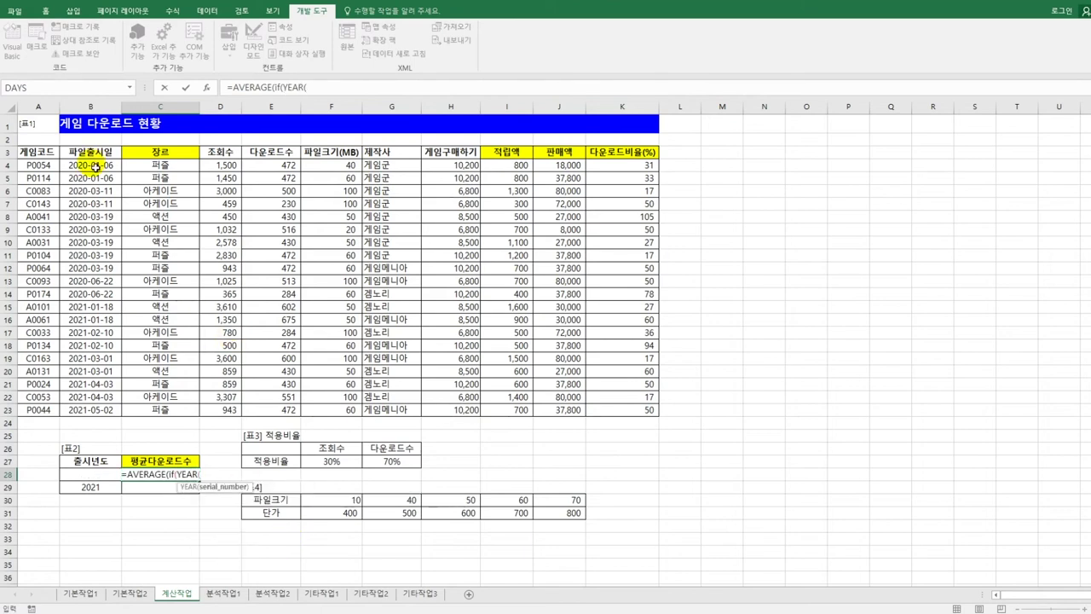
drag(95, 166, 98, 413)
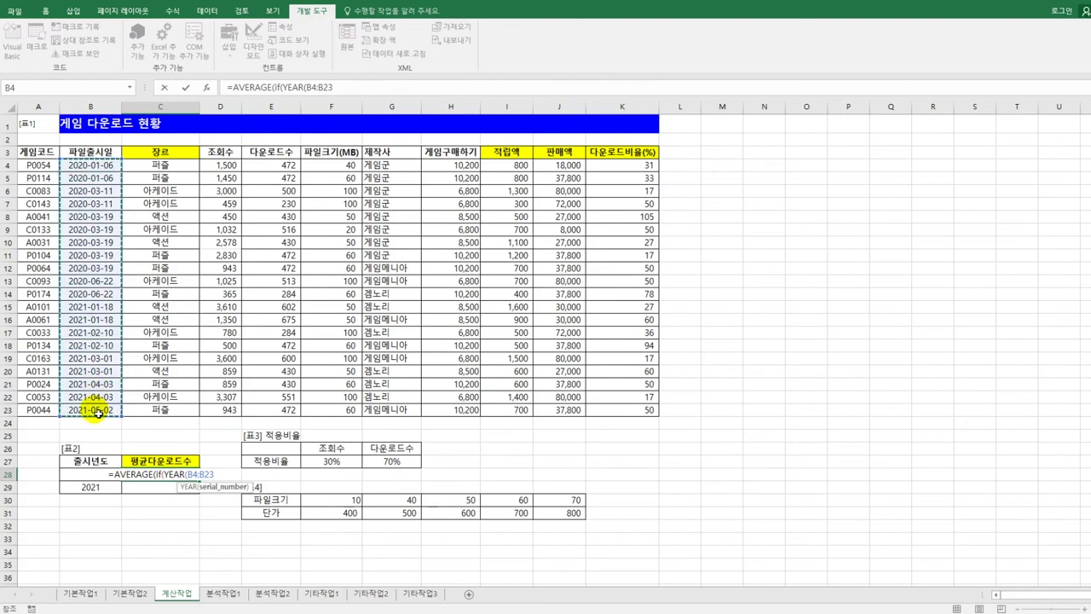
key(F4)
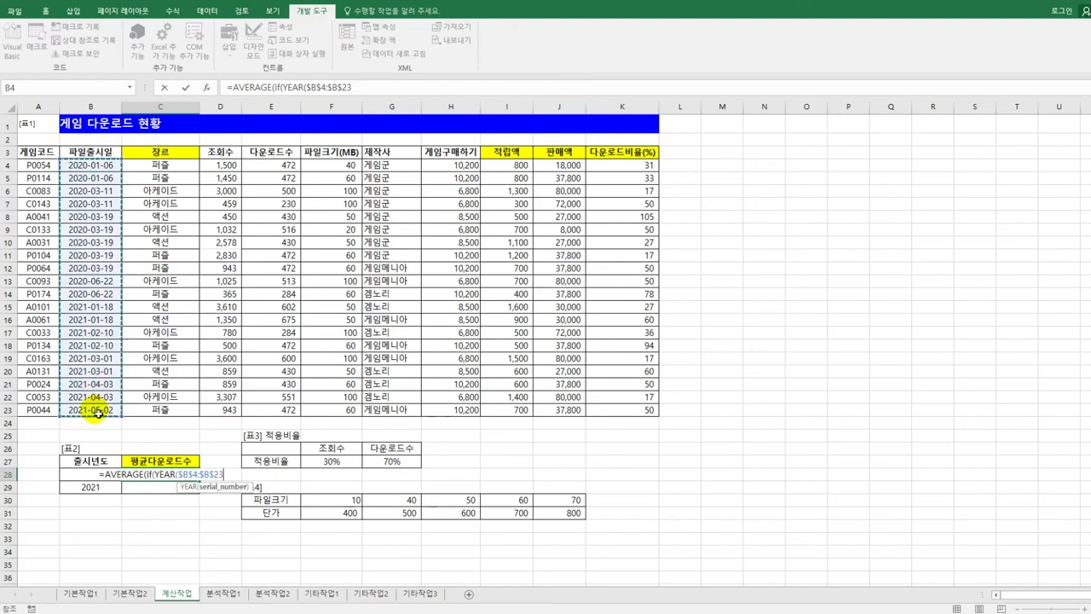
text()=)
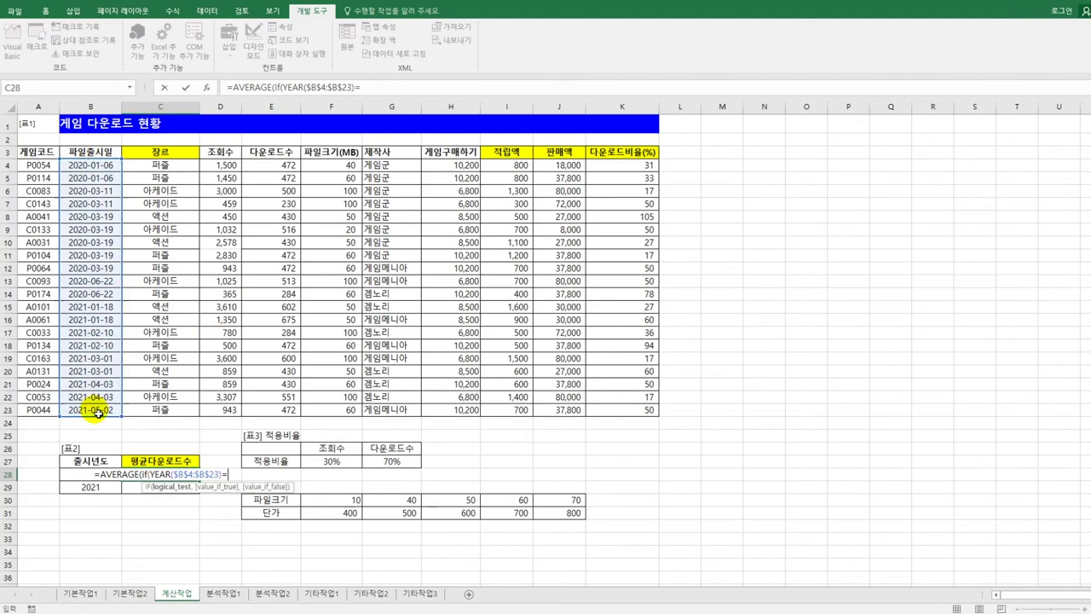
key(Left)
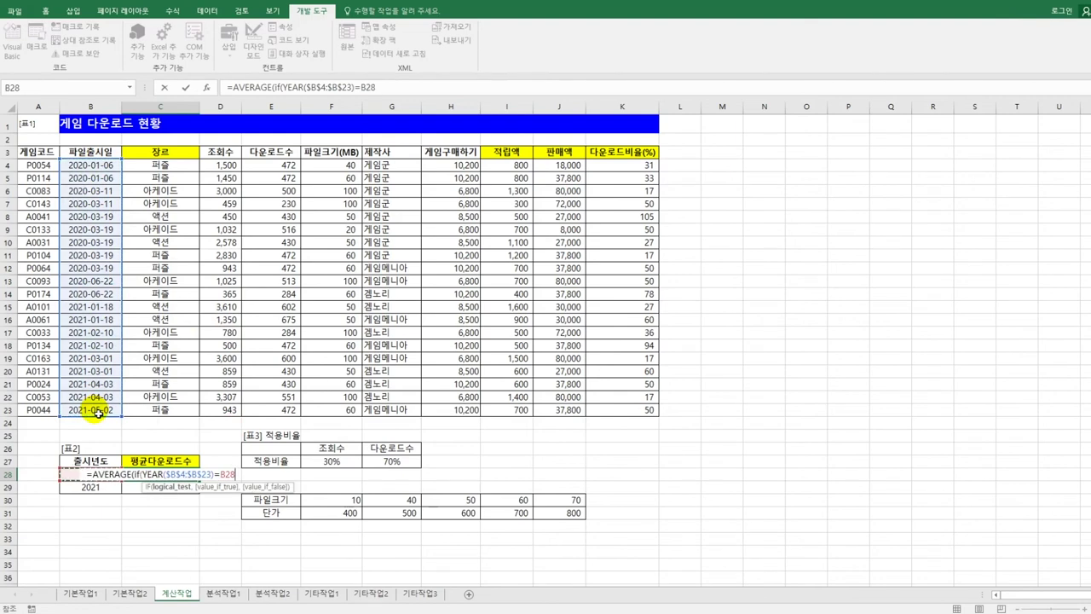
text(,)
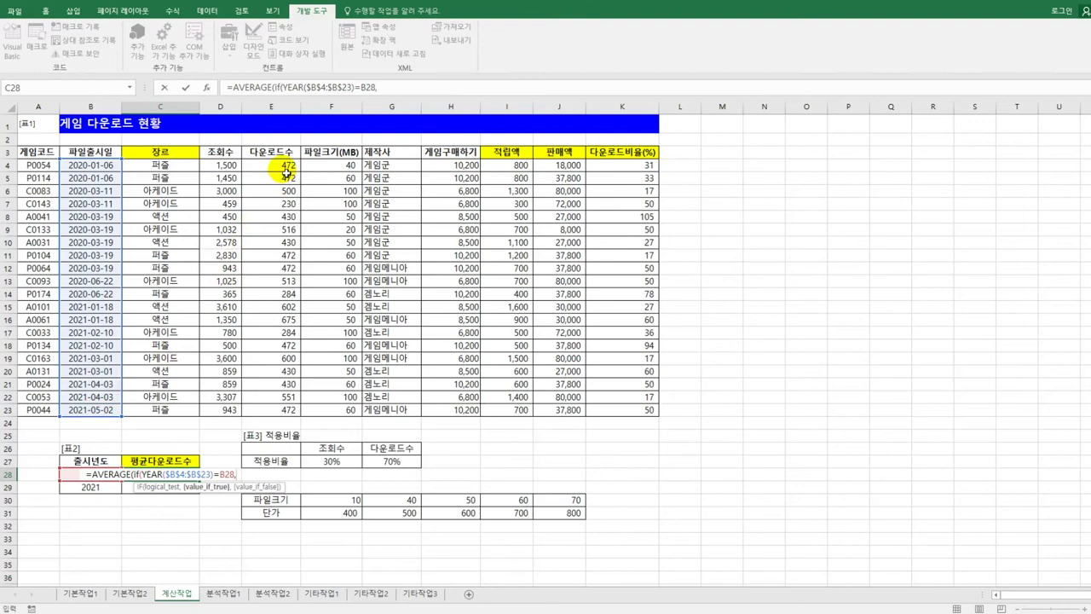
Use $E$4:$E$23 as the value if true, enter the formula as an array formula, and fill it down to C29.
drag(281, 166, 267, 408)
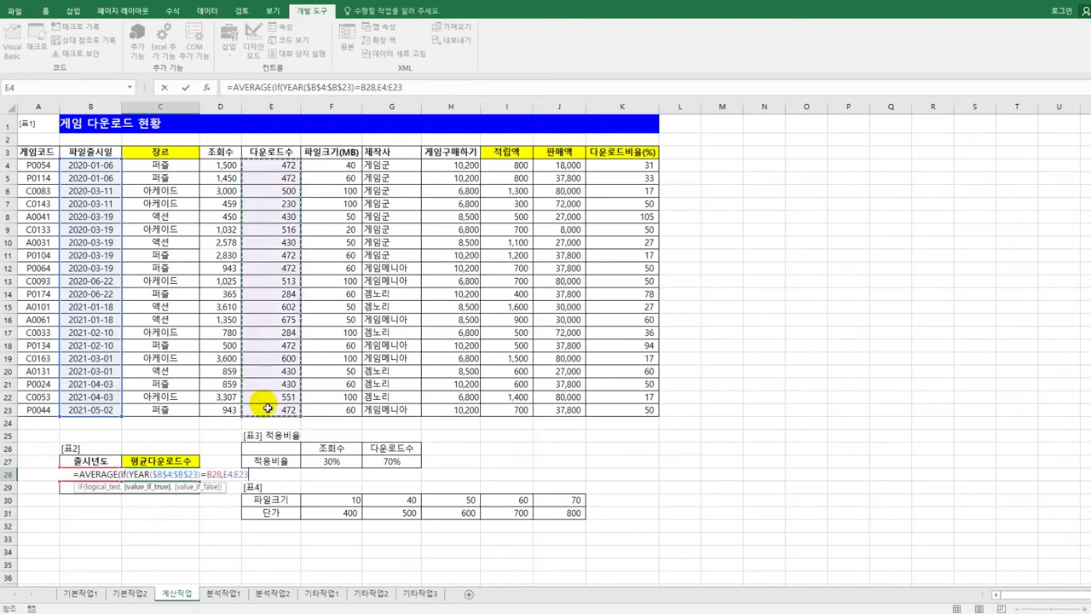
key(F4)
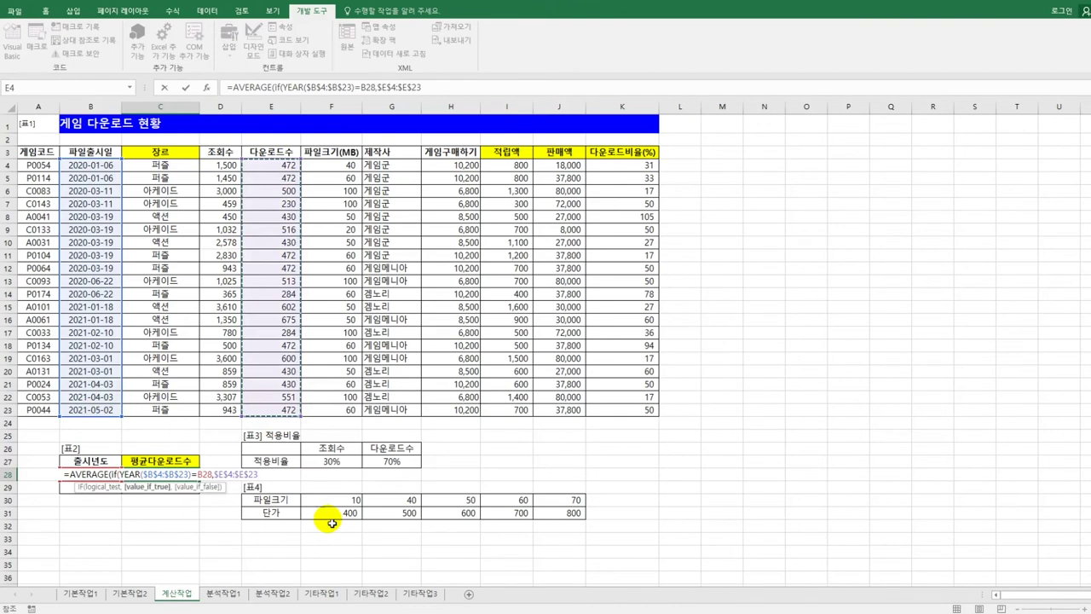
text())
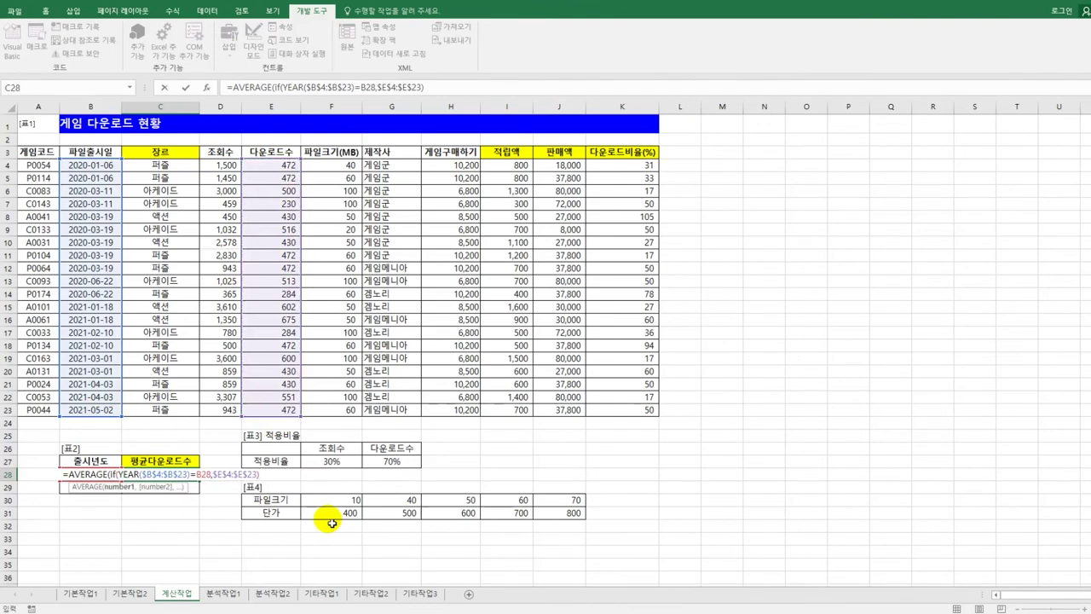
text())
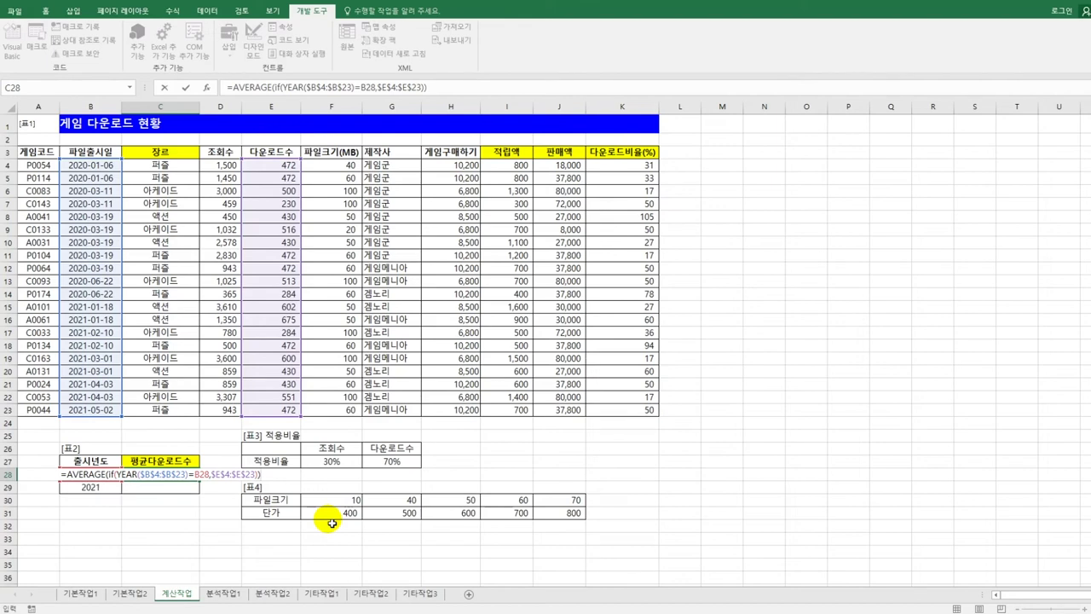
key(ctrl+shift+Return)
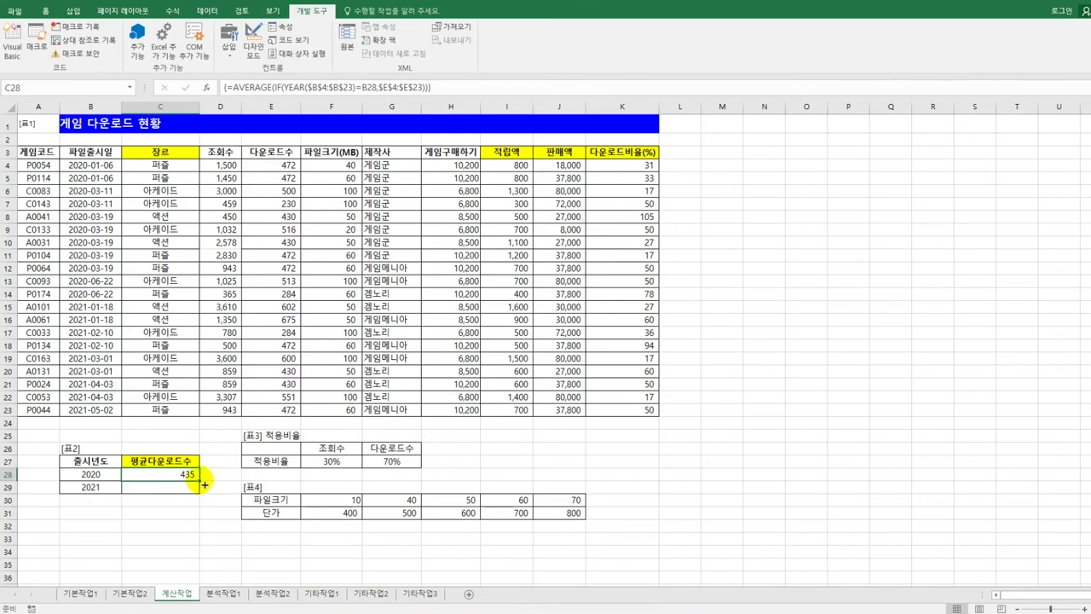
drag(200, 481, 207, 500)
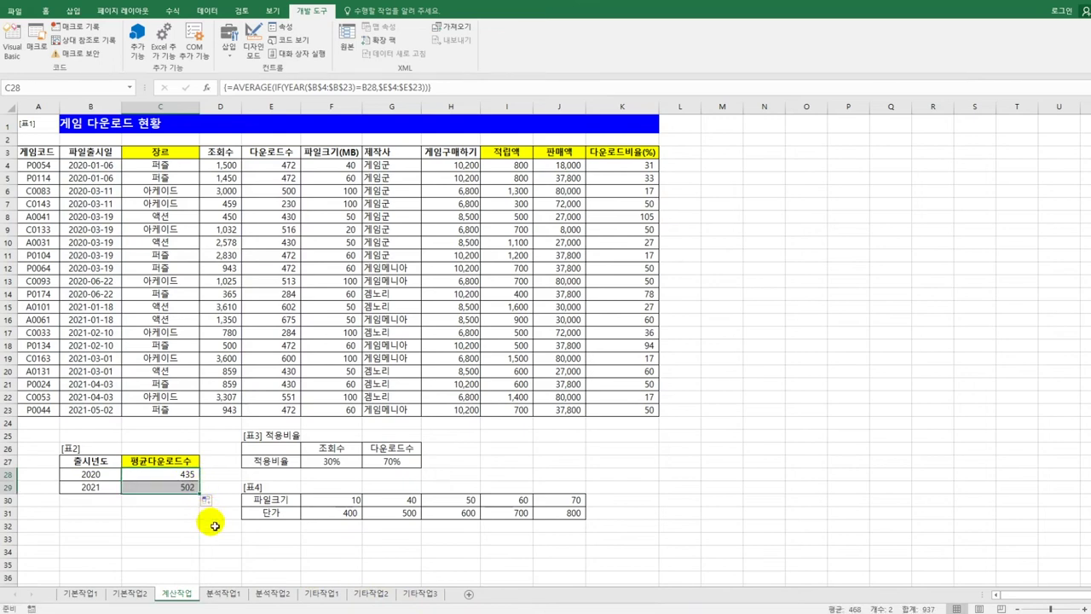
click(216, 526)
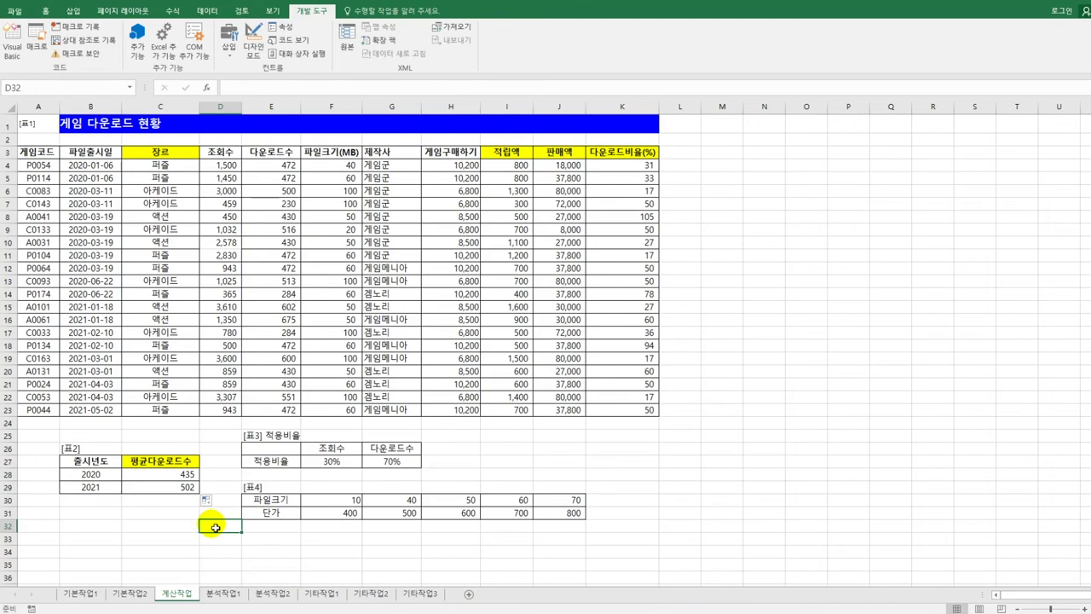
Delete columns A through H on the 분석작업1 sheet.
click(222, 594)
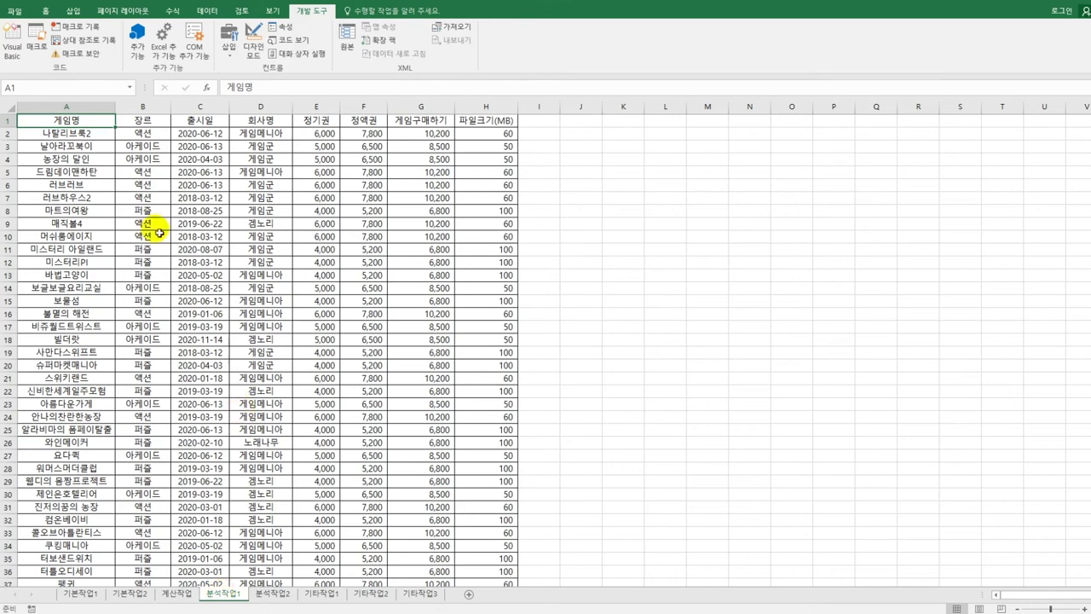
drag(81, 107, 506, 107)
right_click(502, 108)
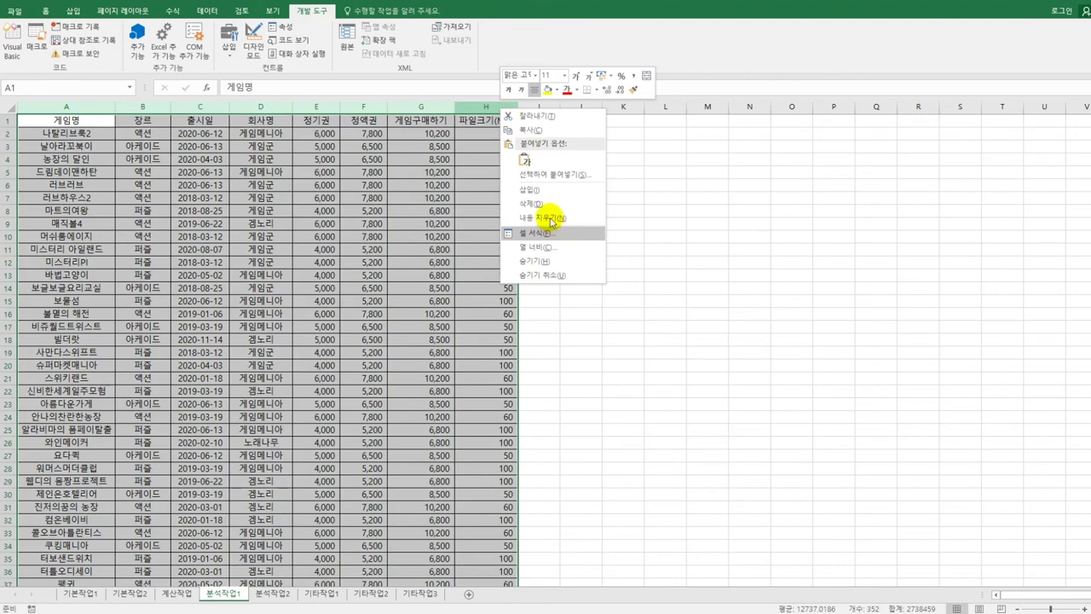
click(550, 205)
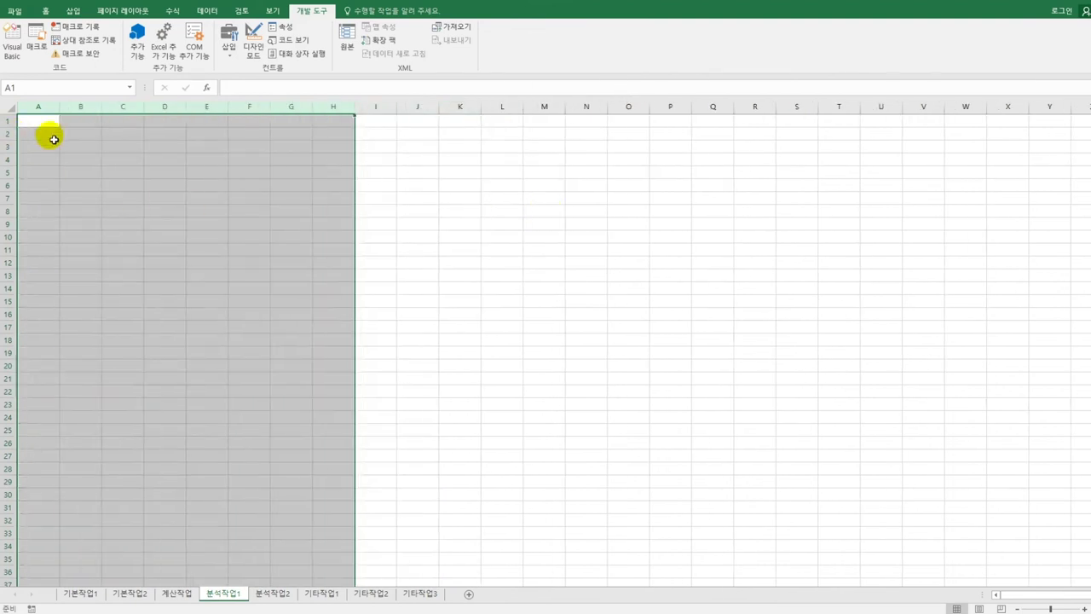
drag(53, 136, 54, 141)
click(53, 139)
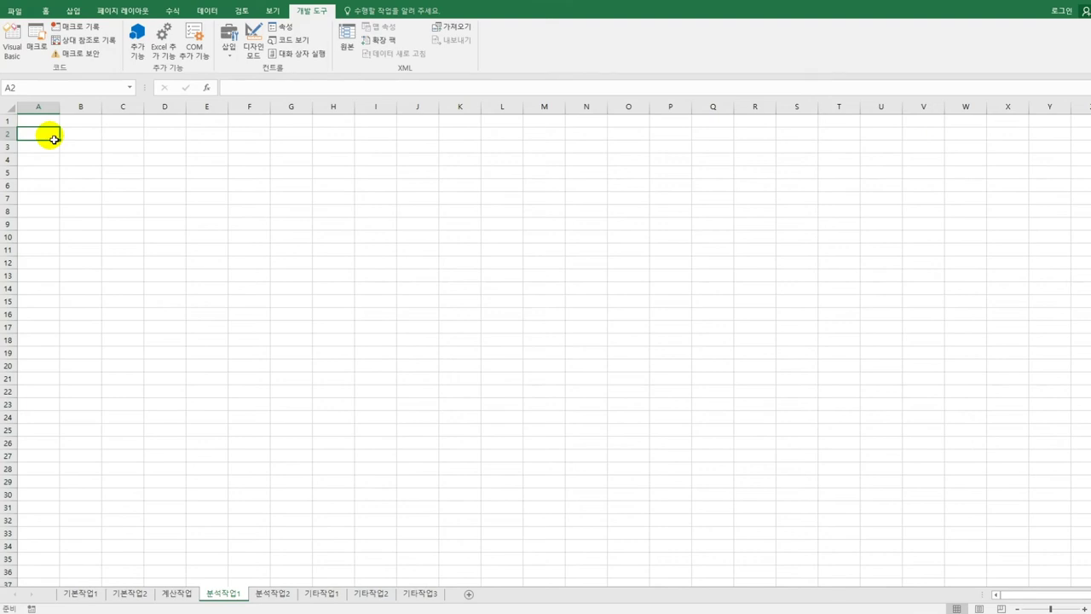
Start a Microsoft Query external data import with B3 of the 분석작업1 sheet selected.
click(87, 151)
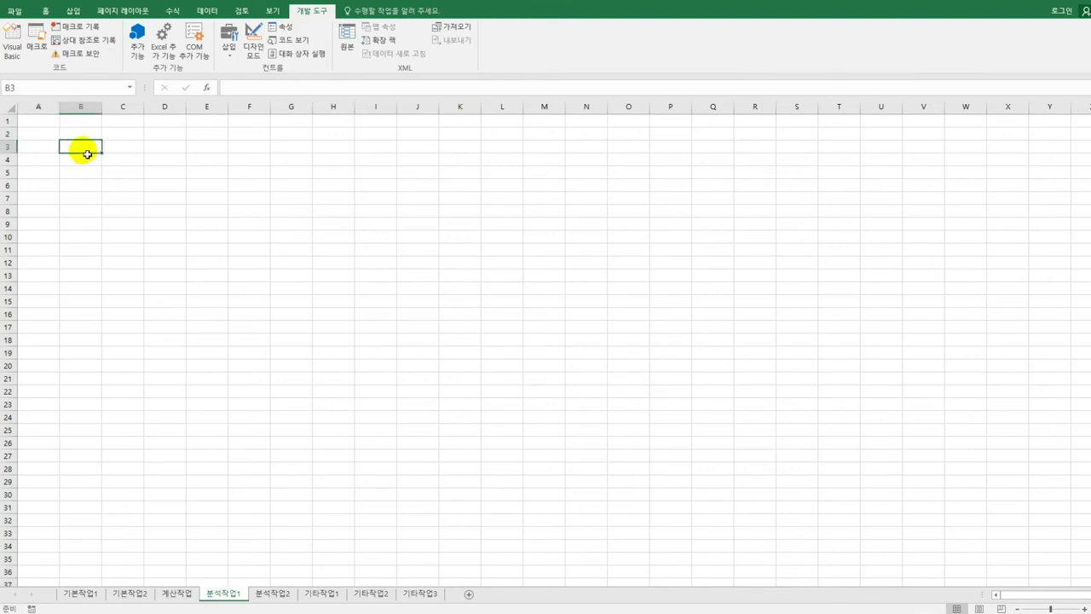
click(206, 12)
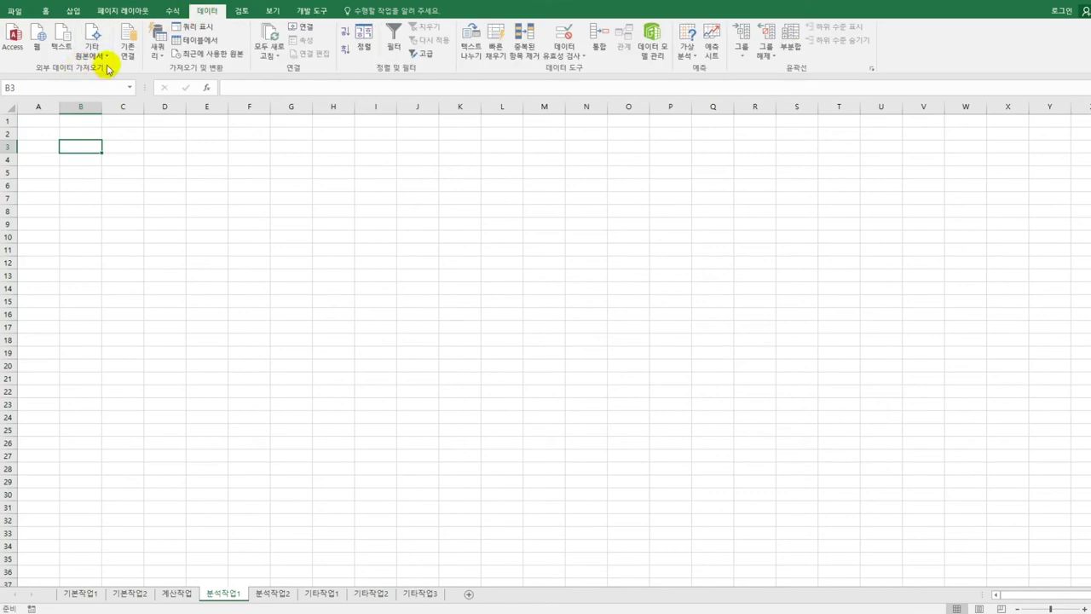
click(92, 45)
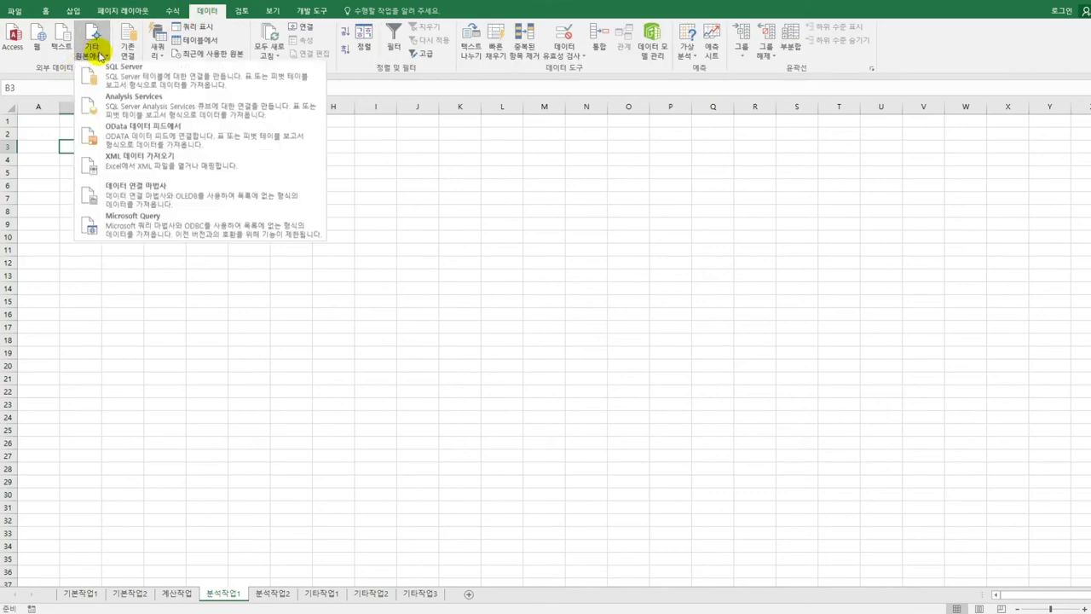
click(152, 223)
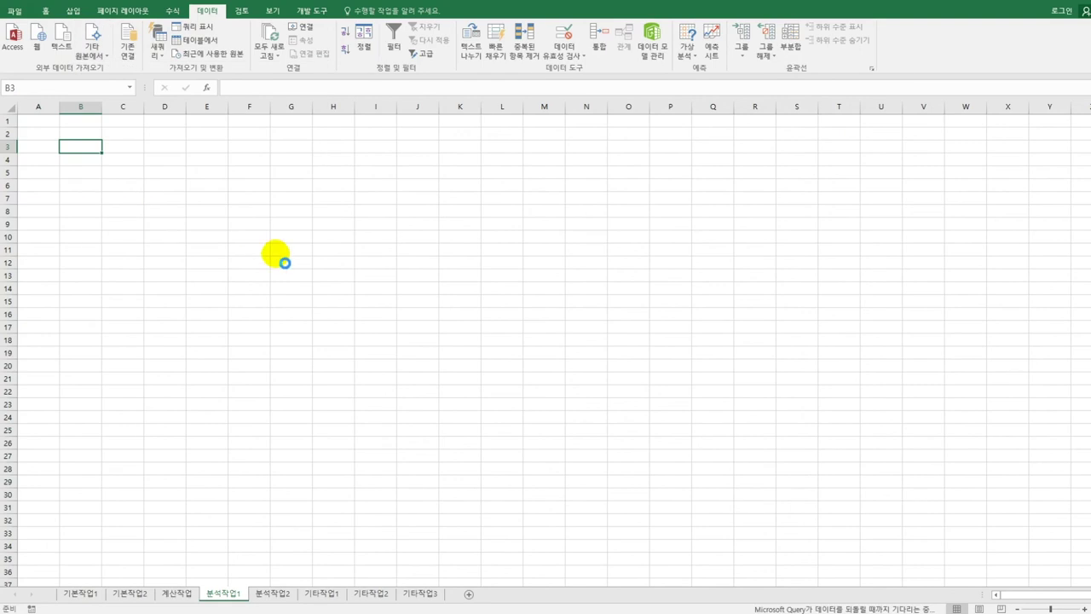
Choose MS Access Database* as the data source for the query, keeping the Query Wizard enabled.
click(482, 297)
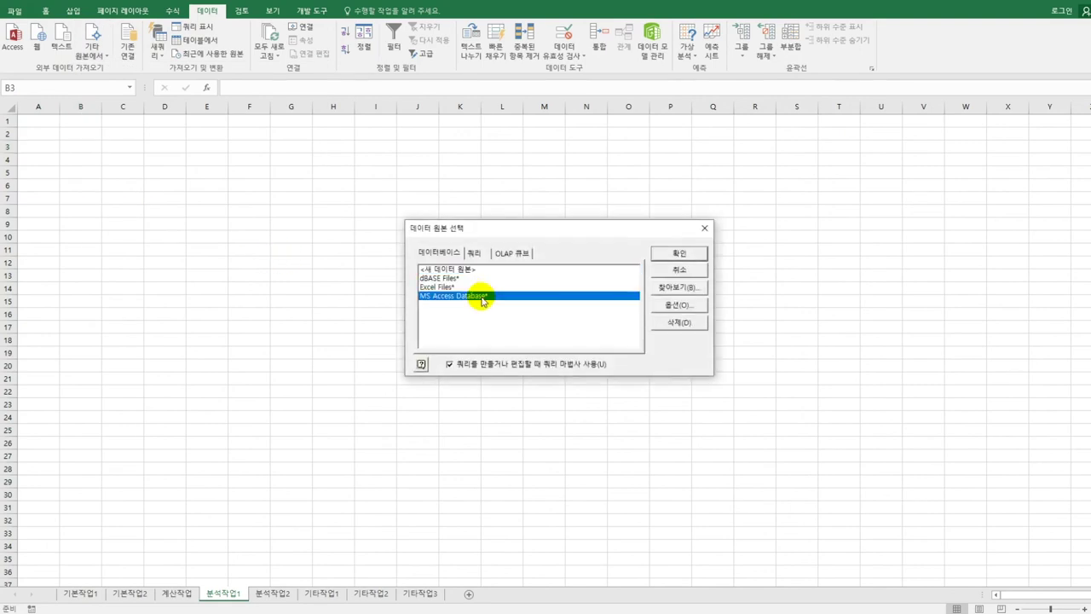
click(674, 253)
drag(216, 4, 470, 147)
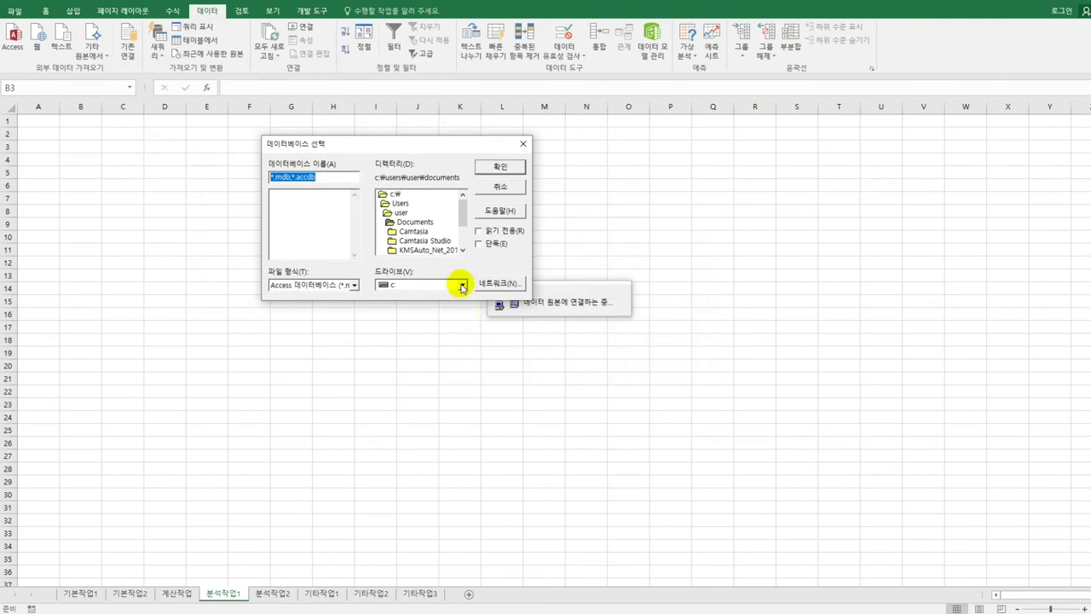
Connect to the database 온라인게임.accdb in the folder C:\컴활1급\스프레드시트\모의고사.
double_click(408, 194)
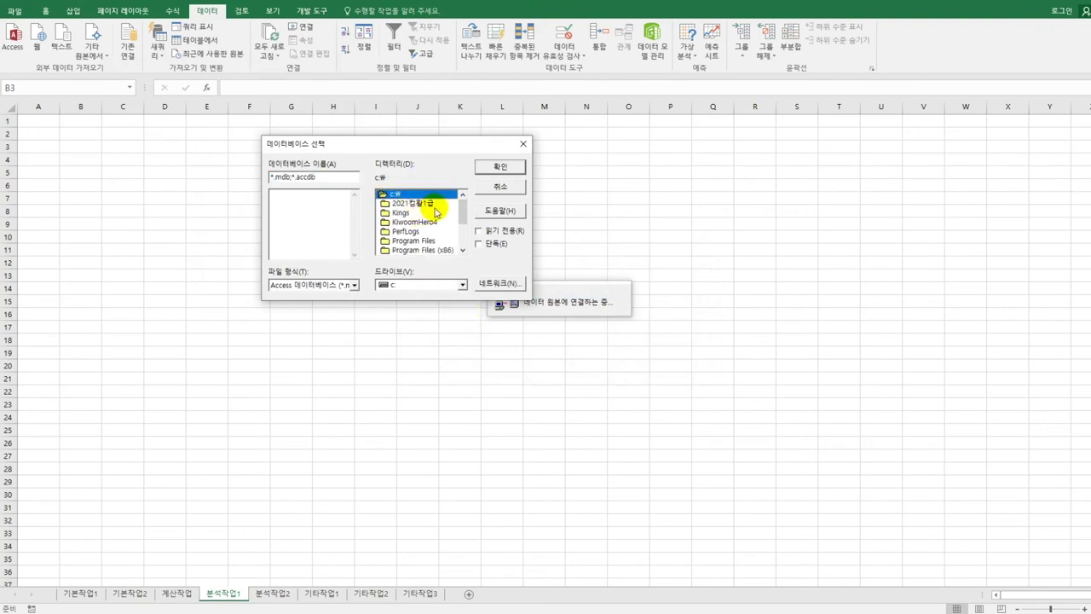
drag(463, 214, 458, 239)
double_click(425, 241)
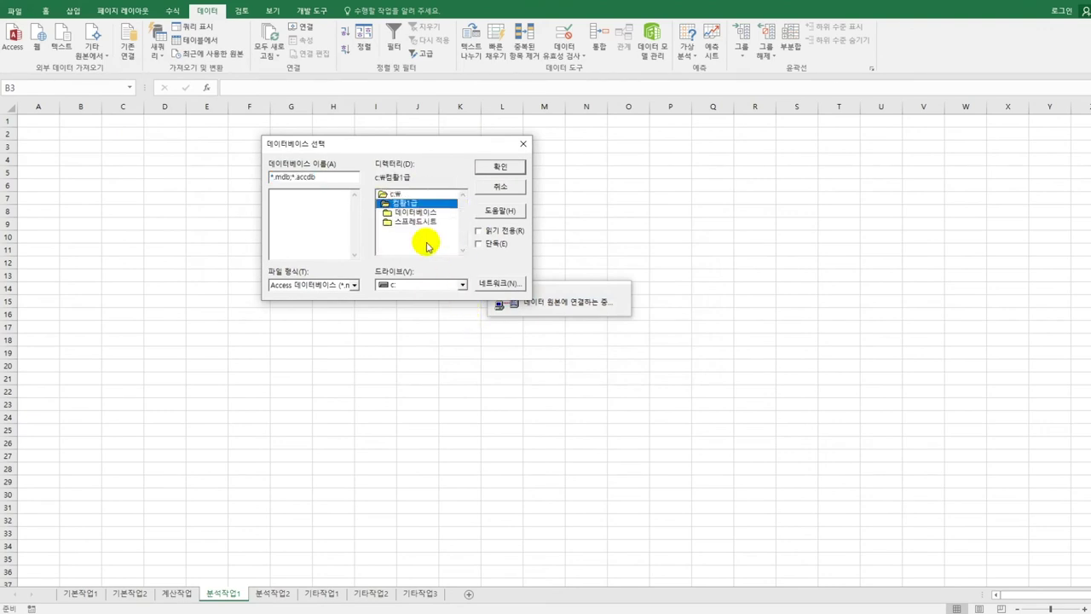
double_click(417, 221)
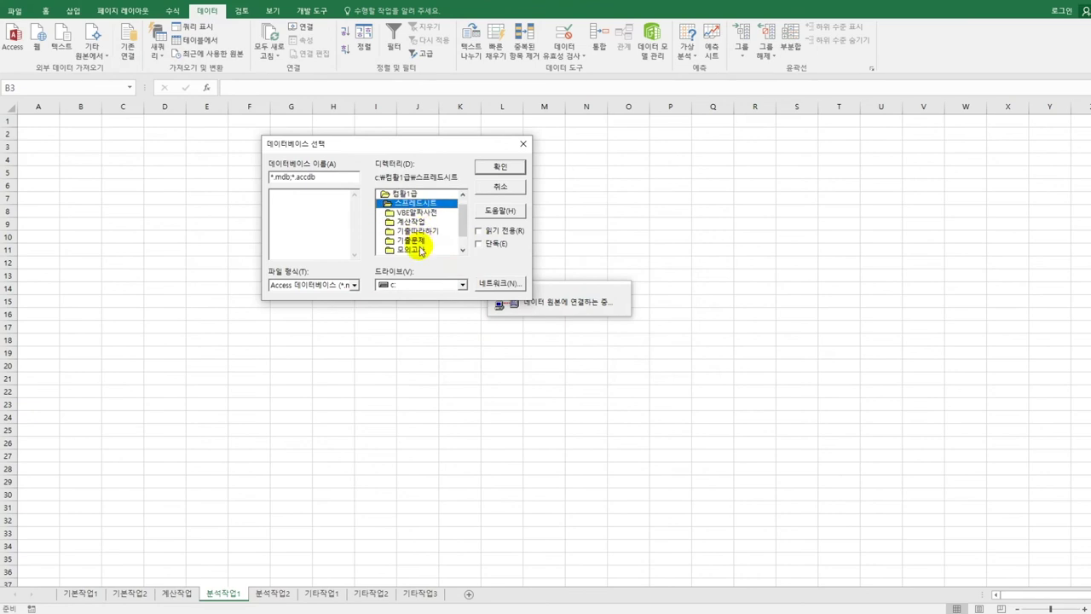
double_click(410, 250)
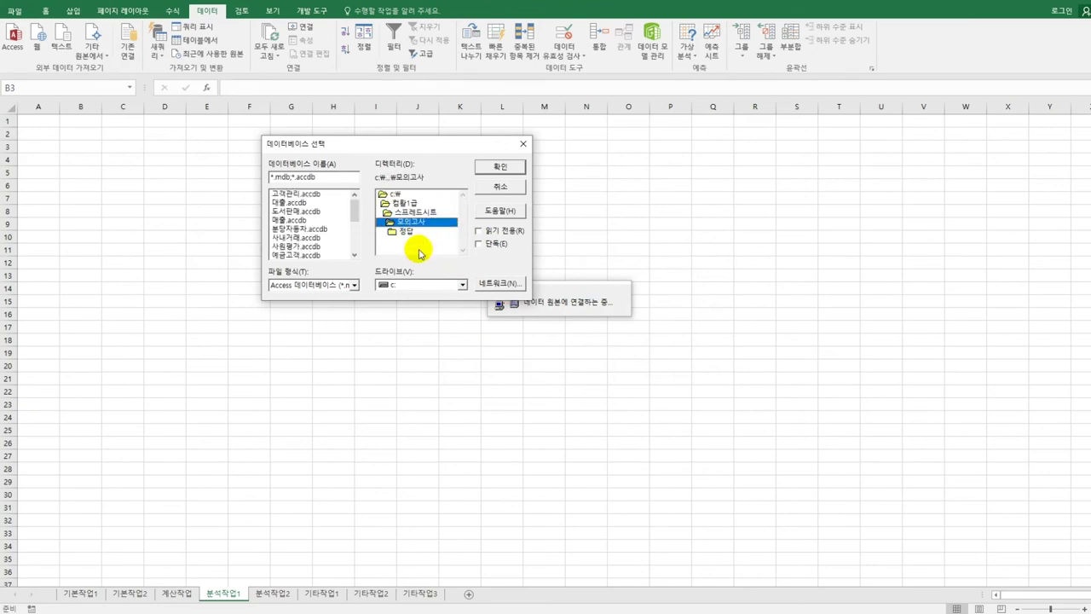
drag(353, 204, 352, 226)
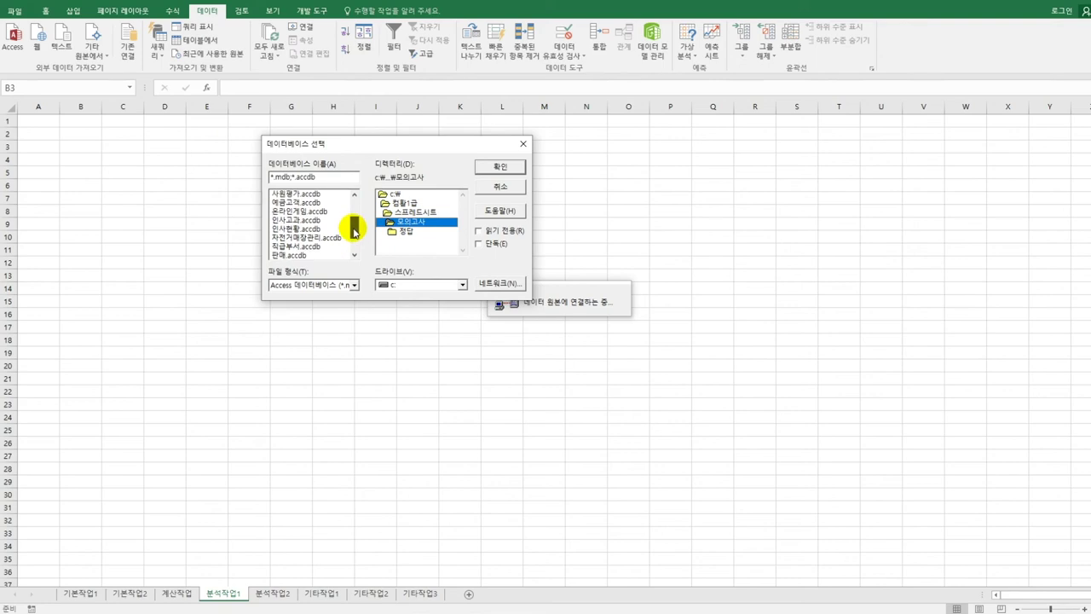
click(309, 211)
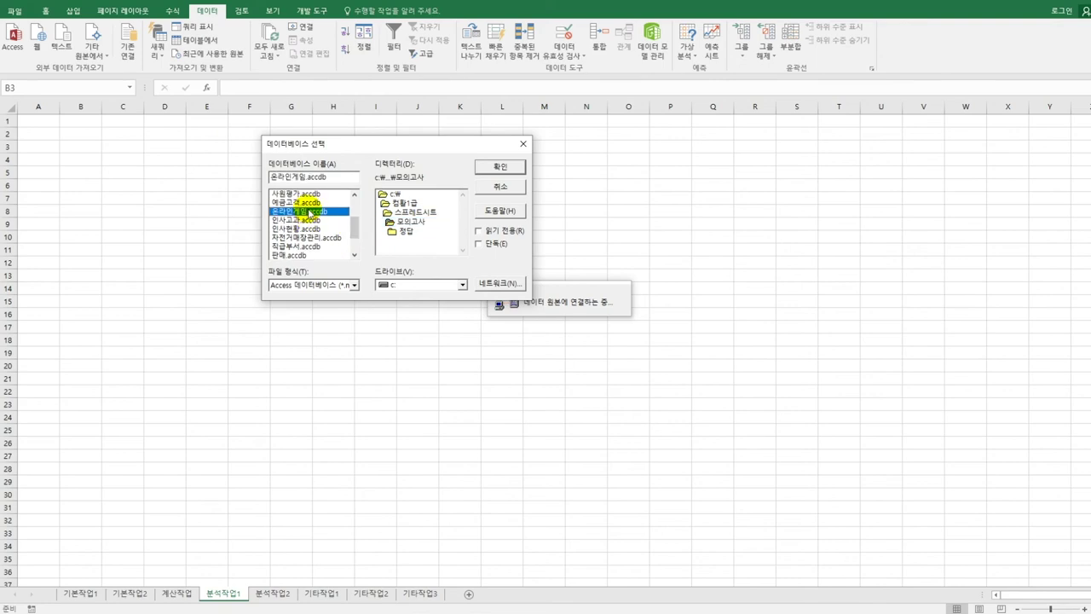
double_click(309, 211)
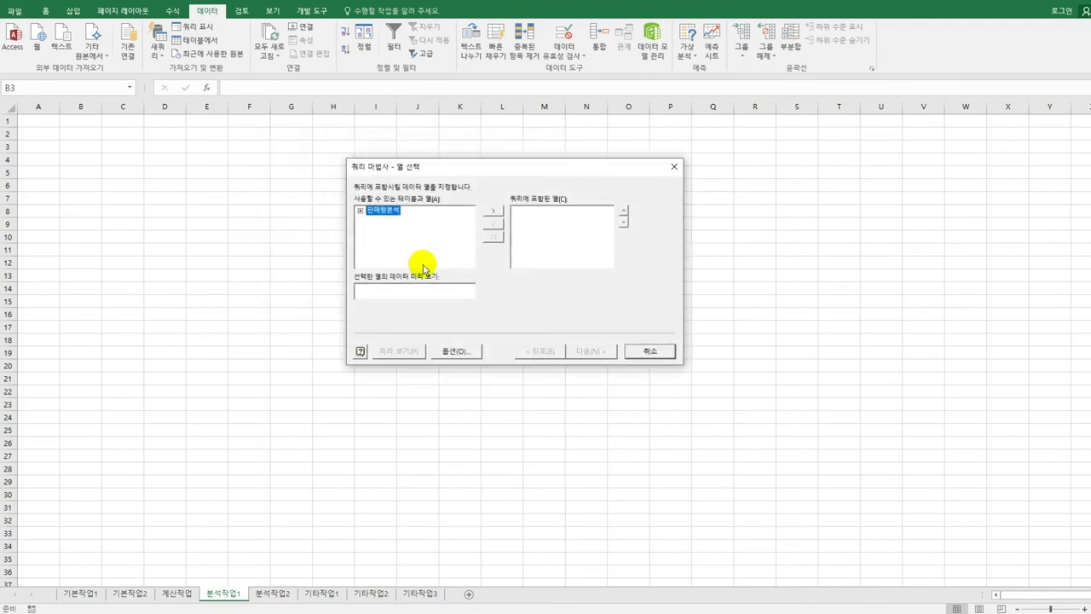
Include the columns 회사명, 장르, 출시일, 정기권 and 정액권 from the 판매량분석 table in the query.
double_click(382, 210)
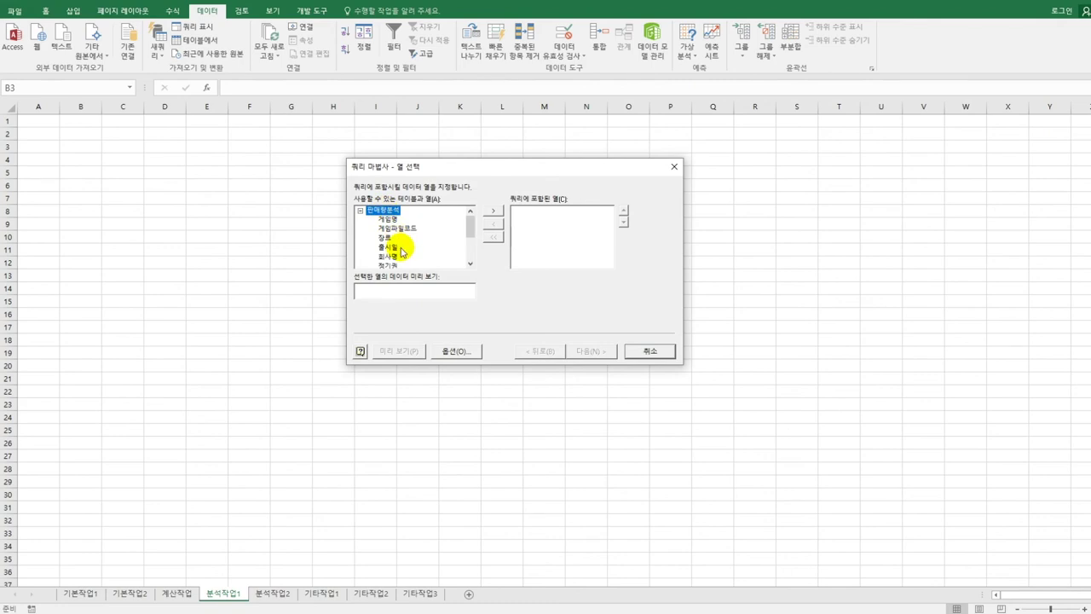
double_click(392, 257)
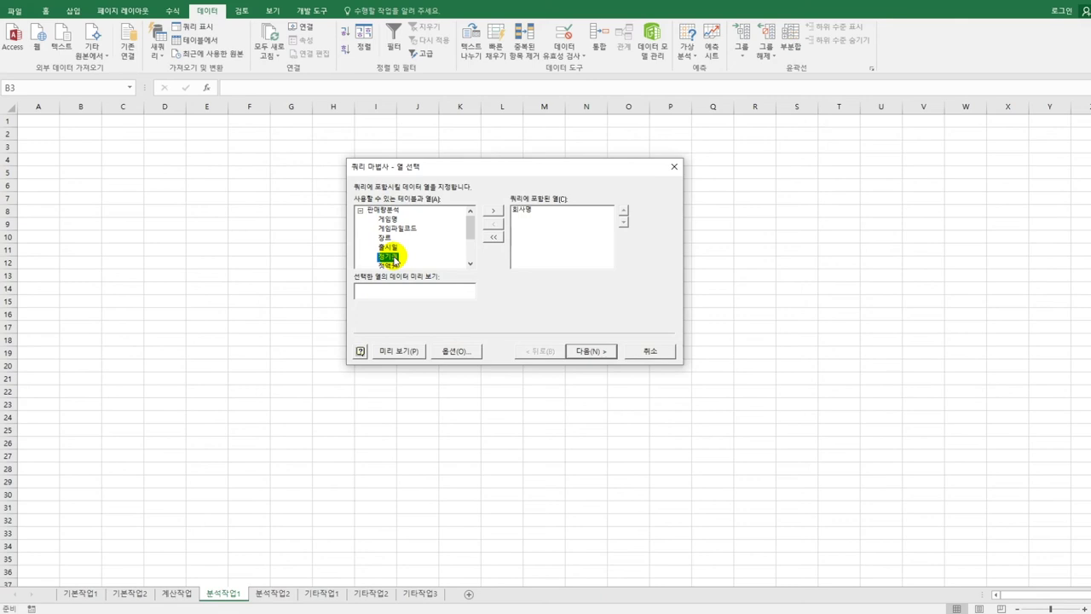
click(386, 239)
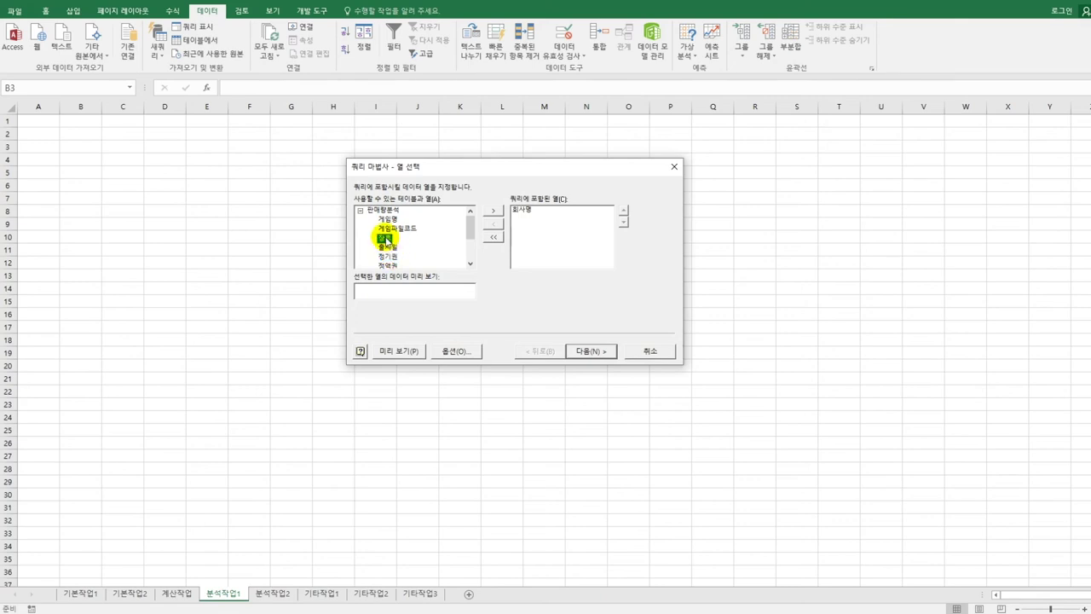
double_click(385, 239)
double_click(385, 241)
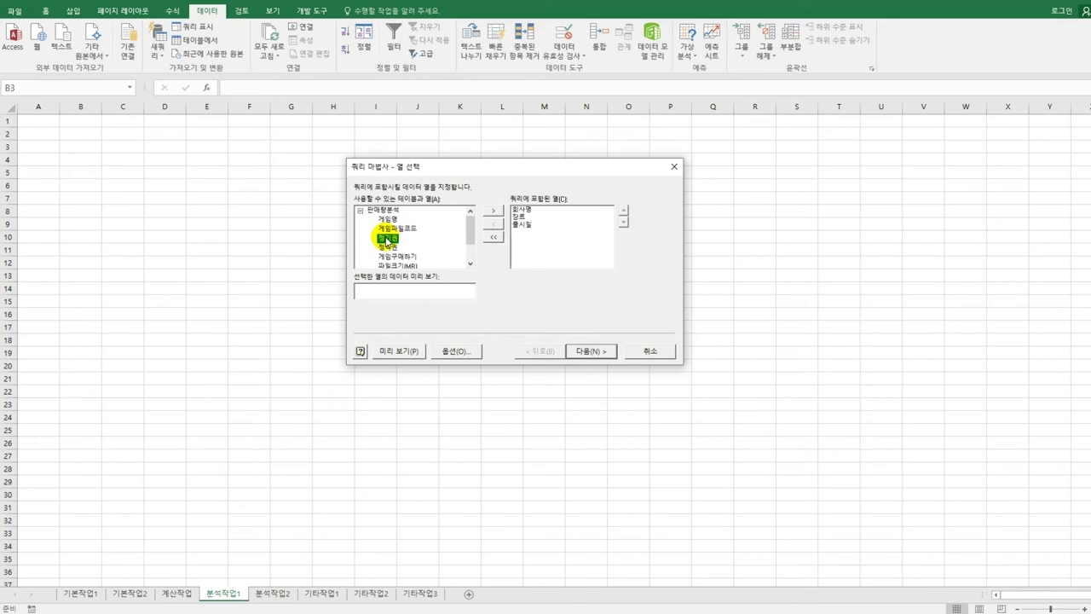
double_click(386, 240)
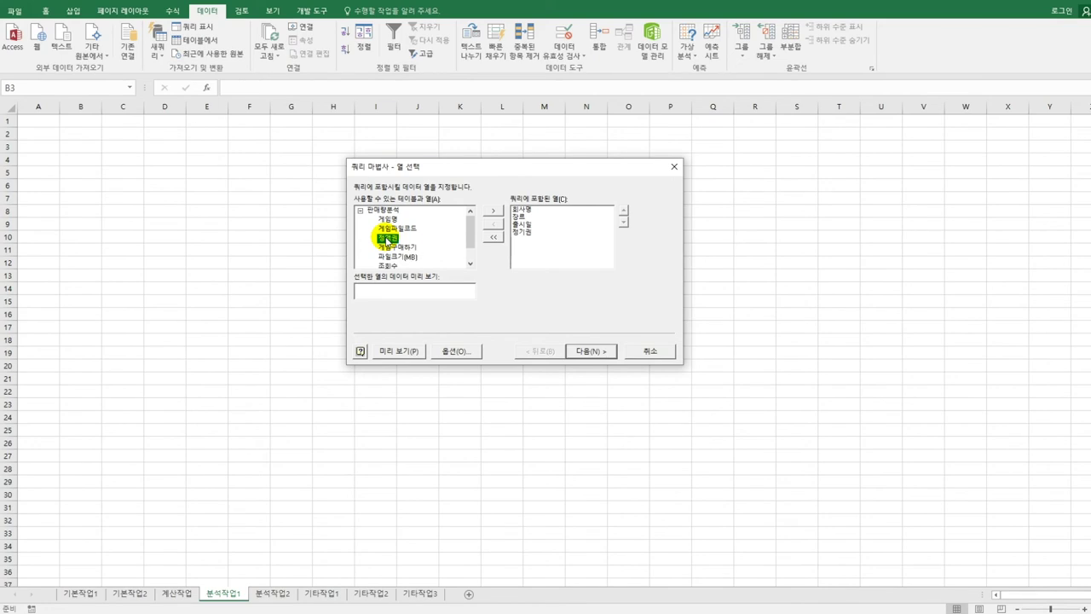
double_click(386, 240)
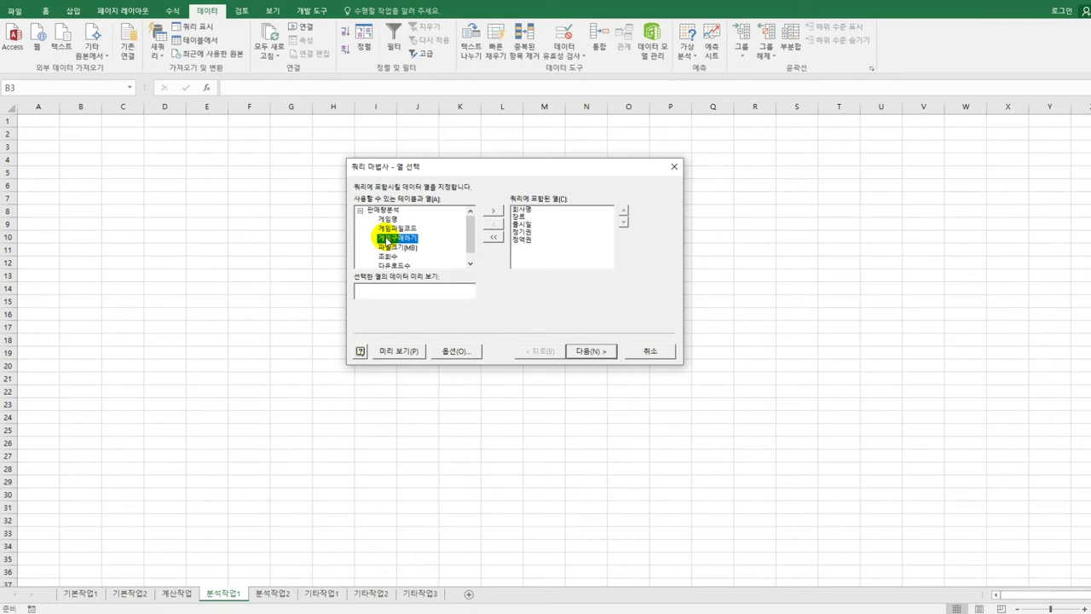
Finish the query without any filter or sort order and return the data to Microsoft Excel.
click(590, 349)
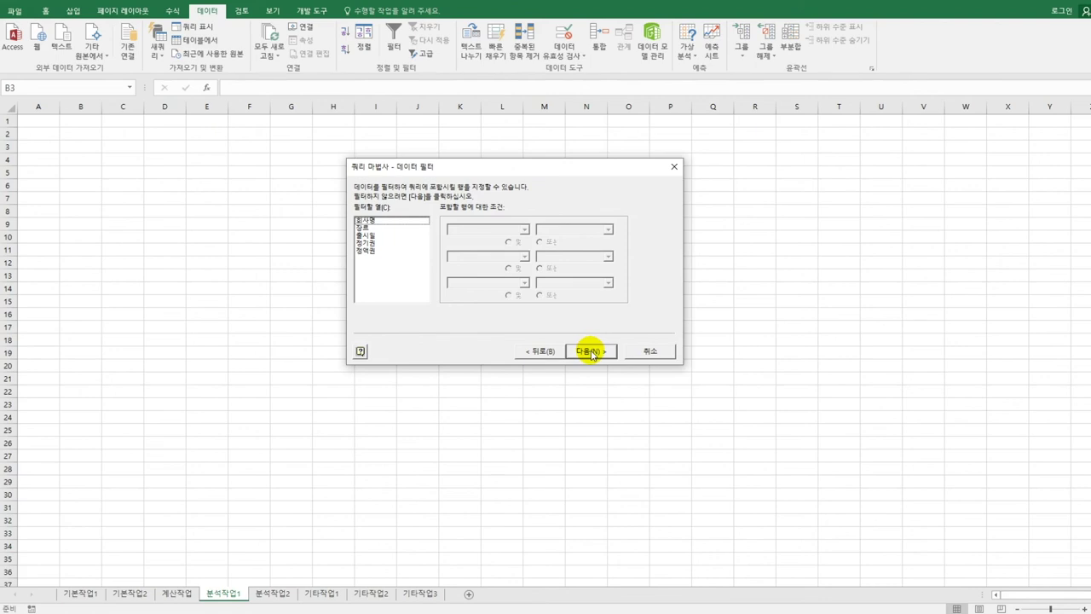
click(589, 351)
click(590, 351)
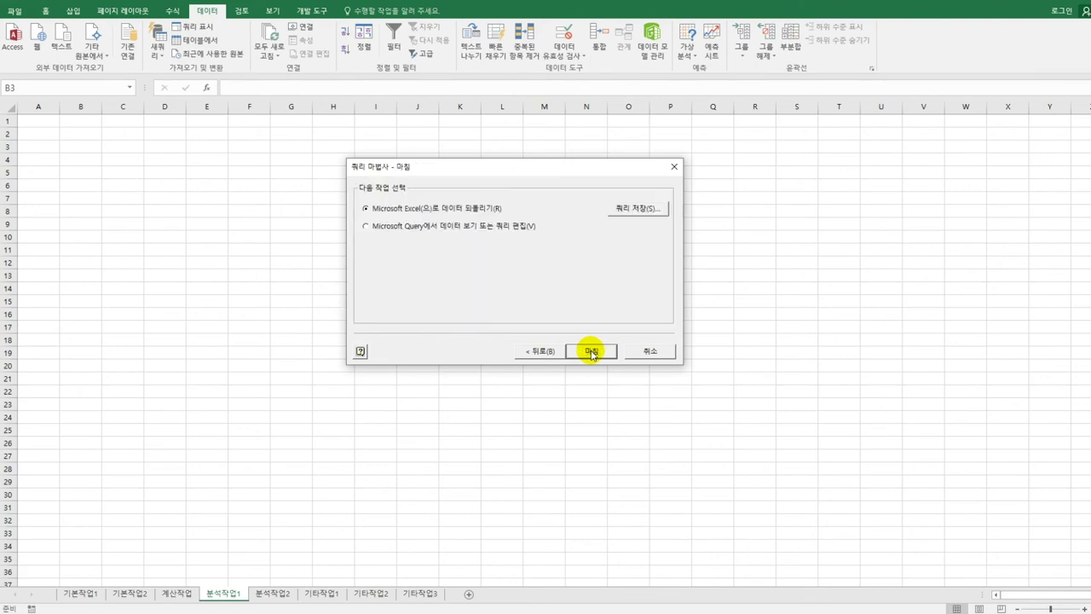
click(591, 351)
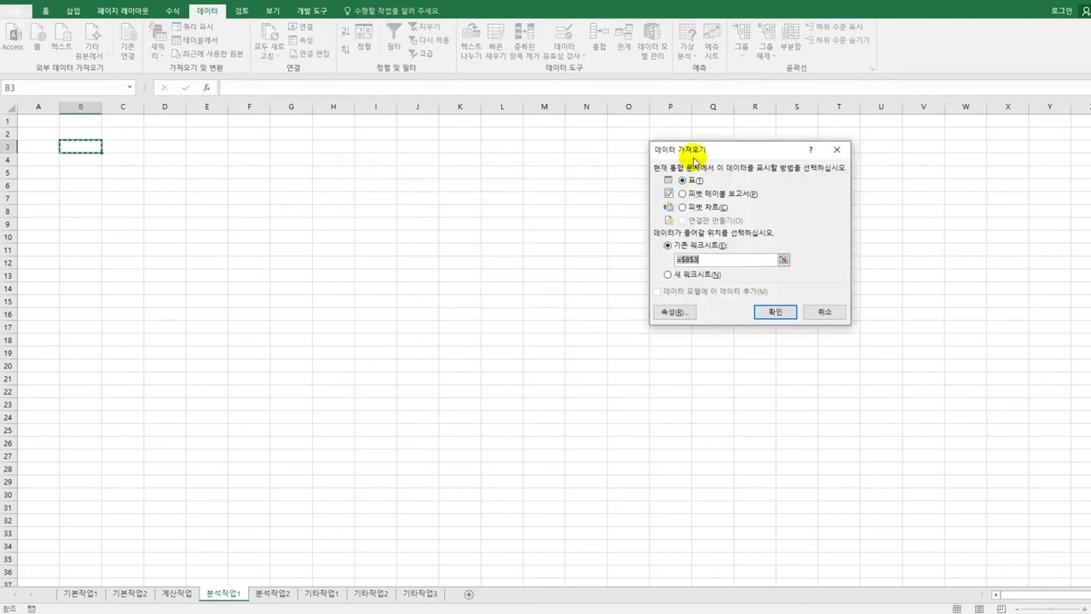
Import the query data as a PivotTable report at cell B3 of the existing worksheet.
drag(693, 156, 383, 194)
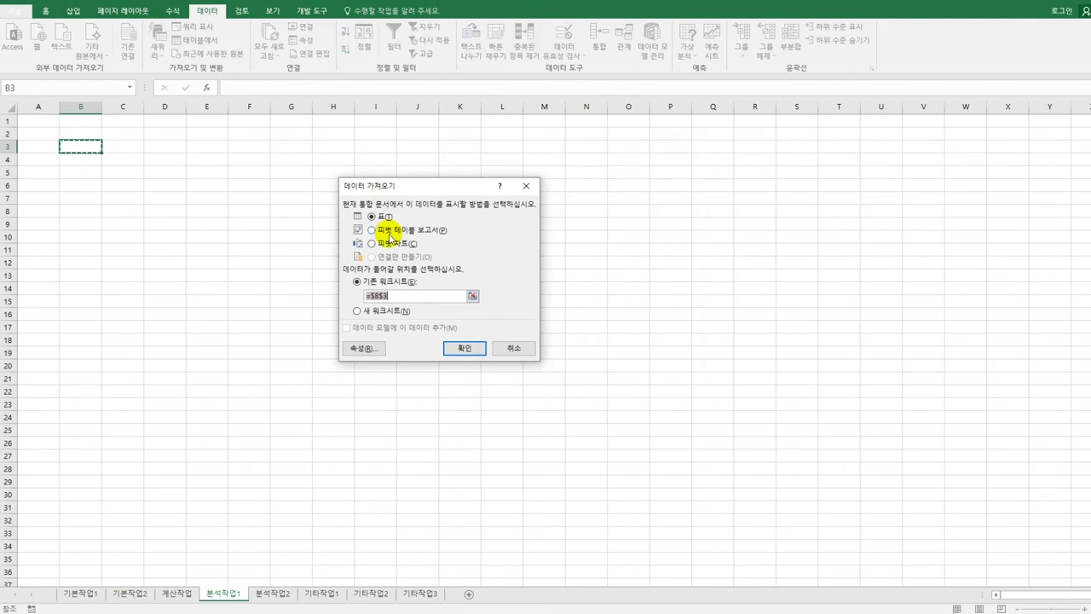
click(389, 234)
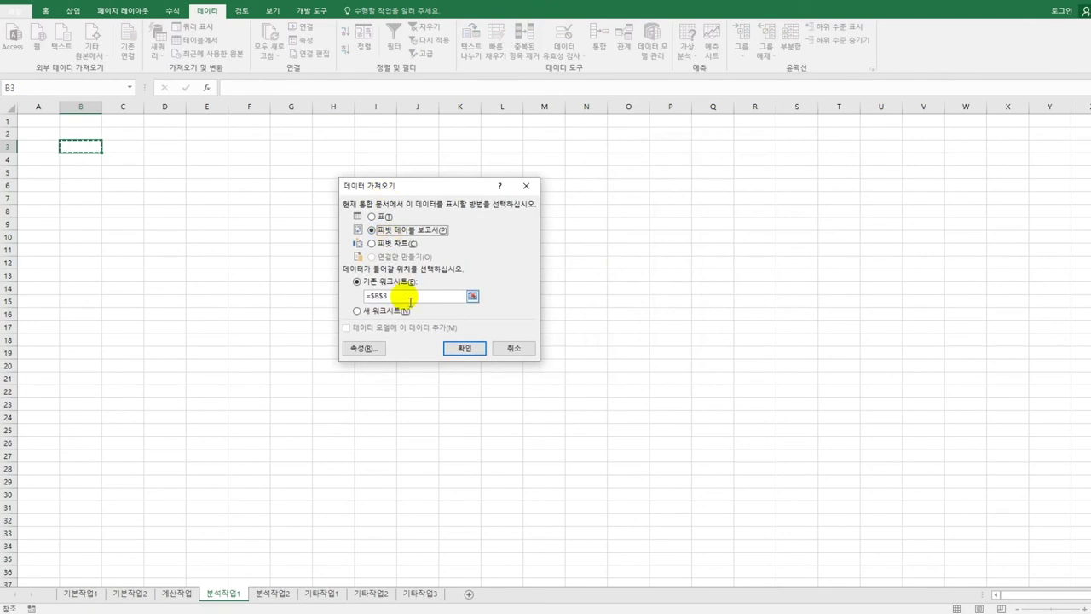
click(465, 348)
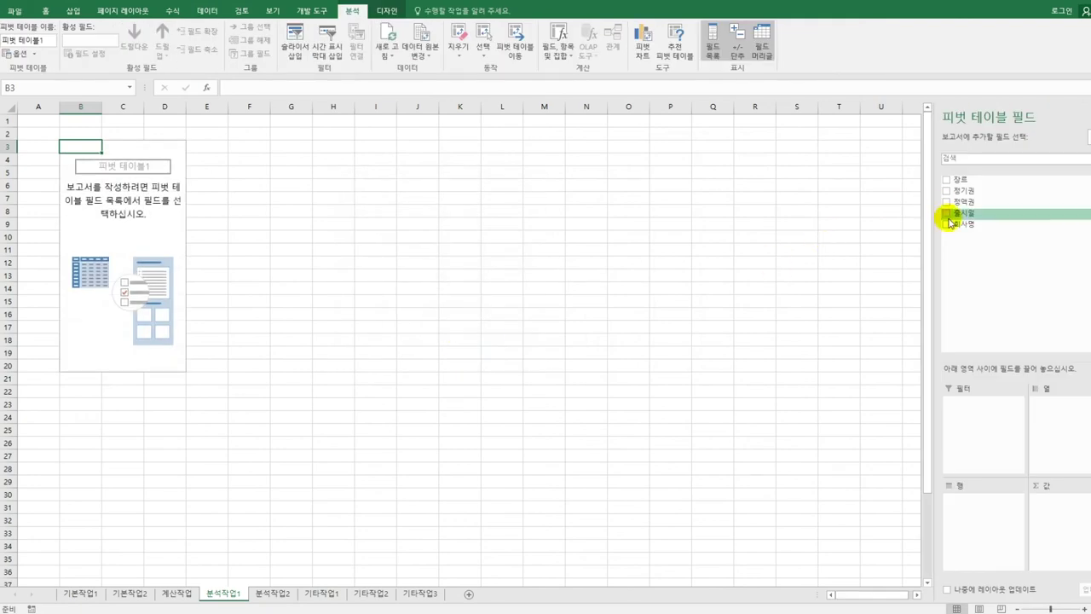
Lay out the pivot table with 회사명 as filter, 장르 and 출시일 as rows, and 정기권 and 정액권 as values.
drag(949, 222, 966, 421)
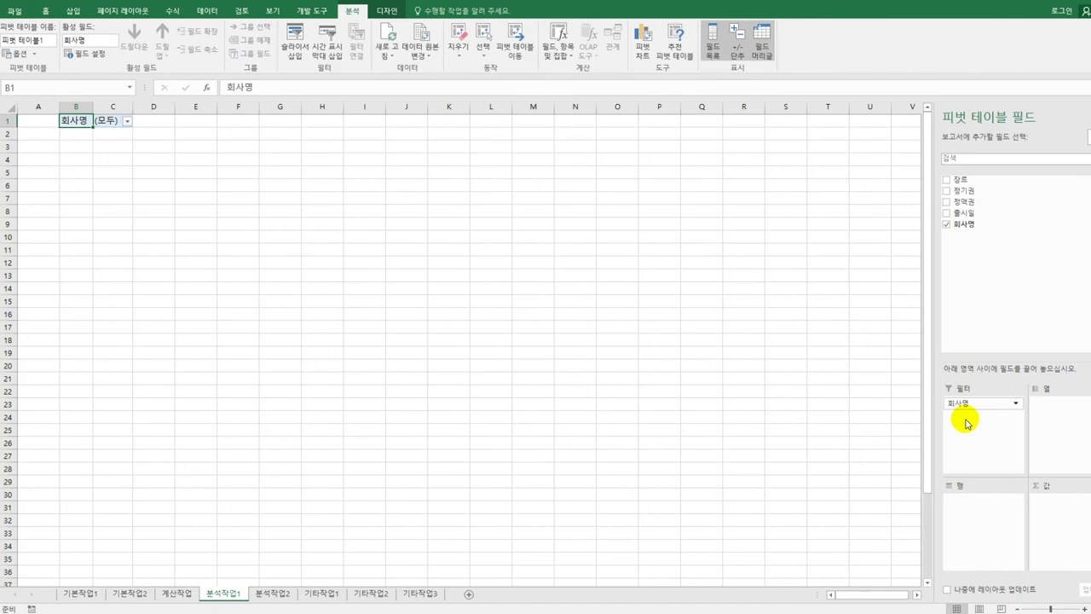
drag(963, 179, 966, 508)
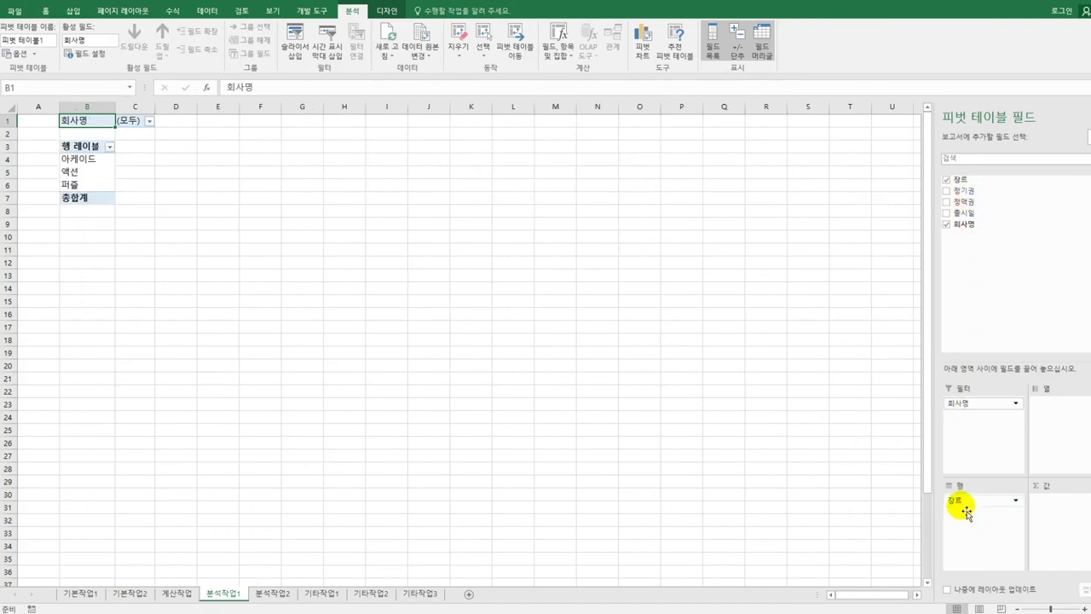
drag(992, 224, 982, 555)
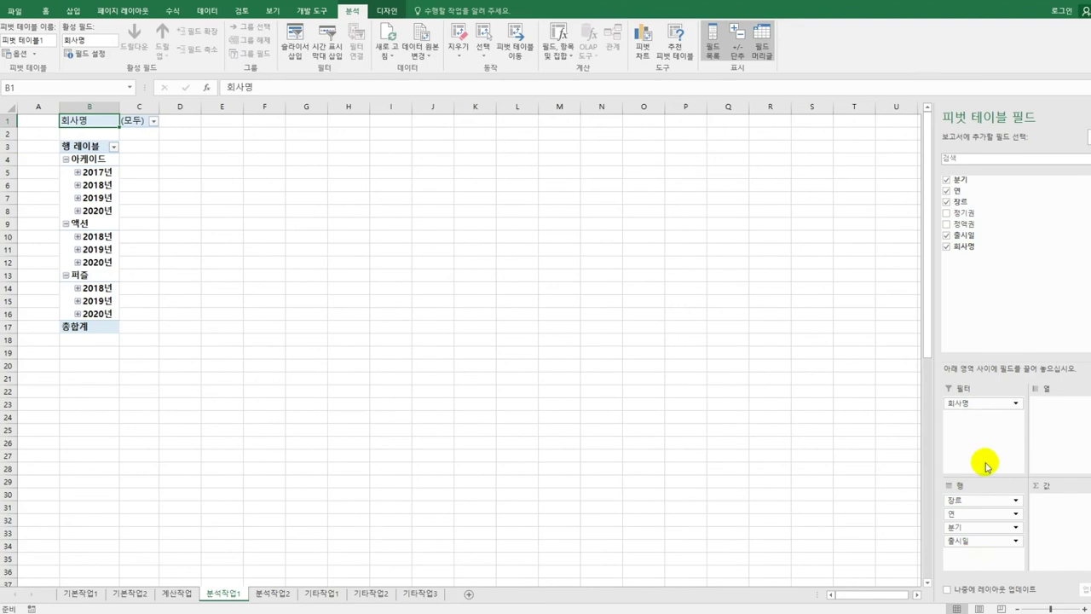
drag(996, 214, 1065, 534)
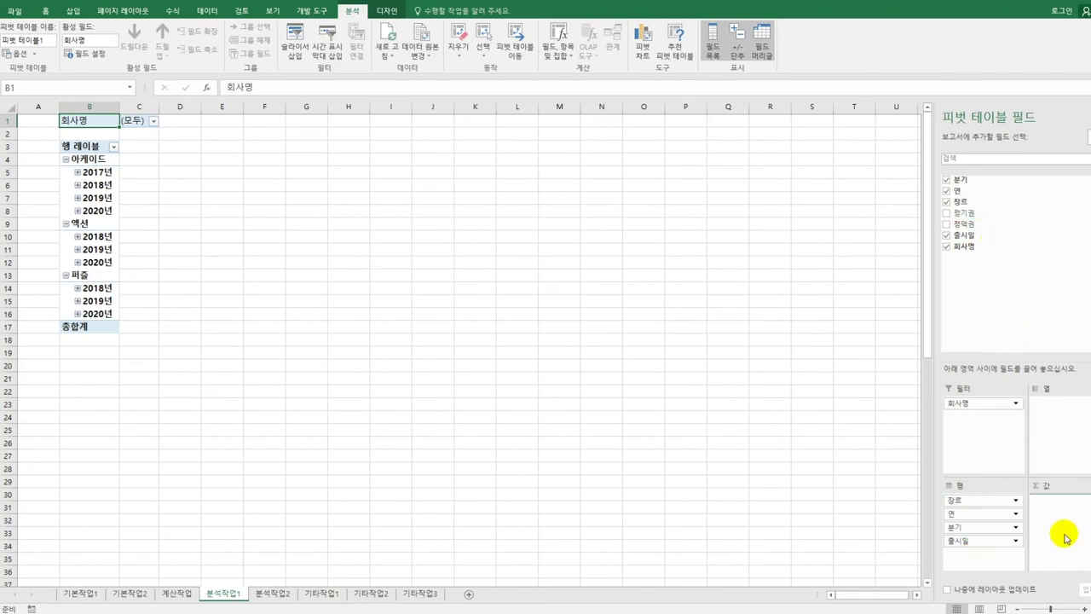
drag(981, 225, 1065, 515)
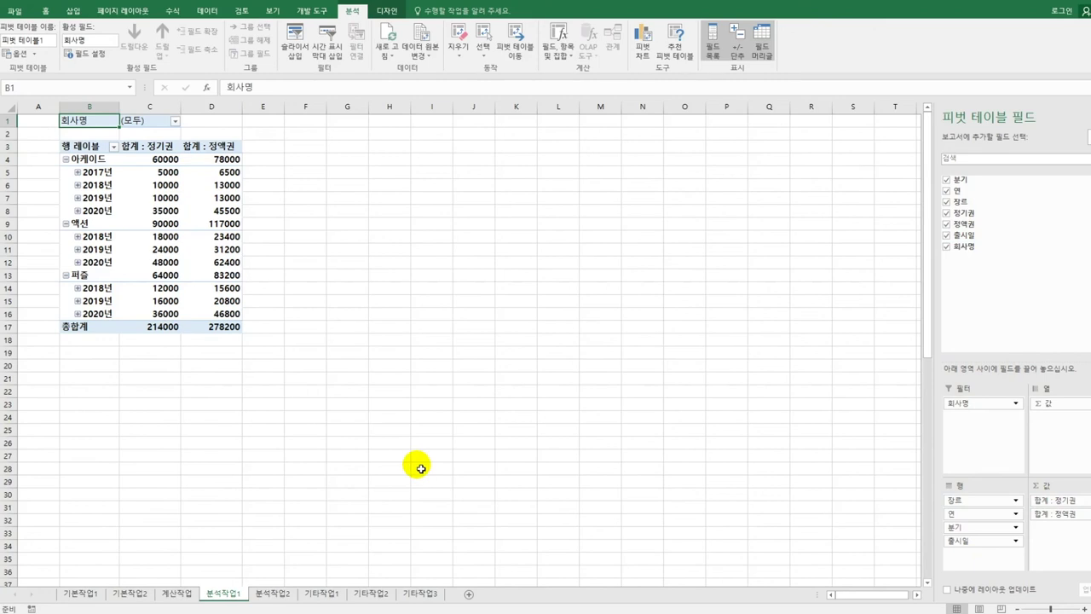
Set the pivot table's report layout to tabular form.
click(385, 14)
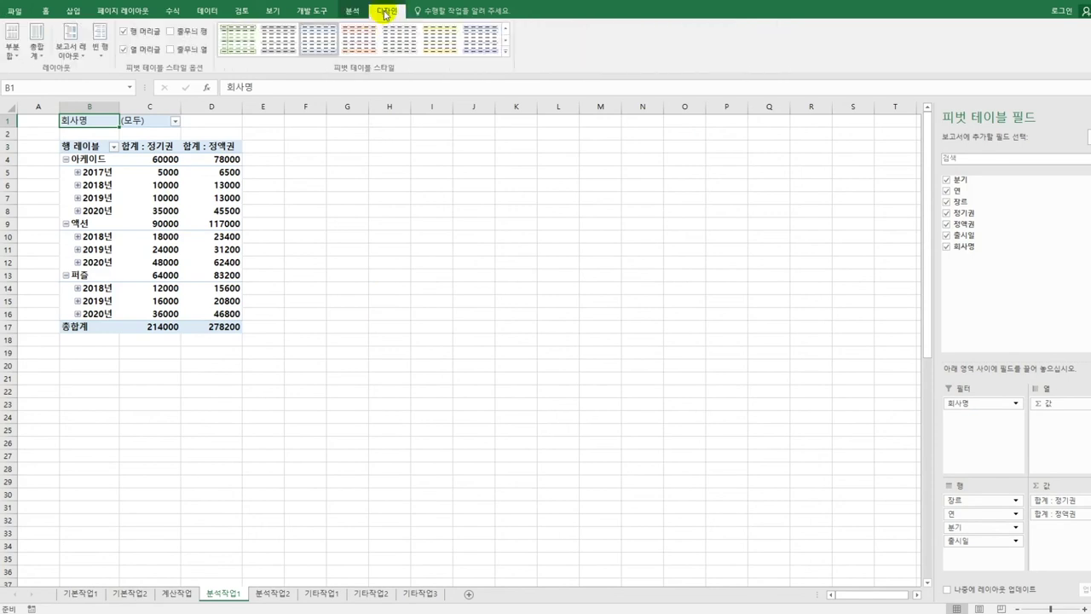
click(70, 41)
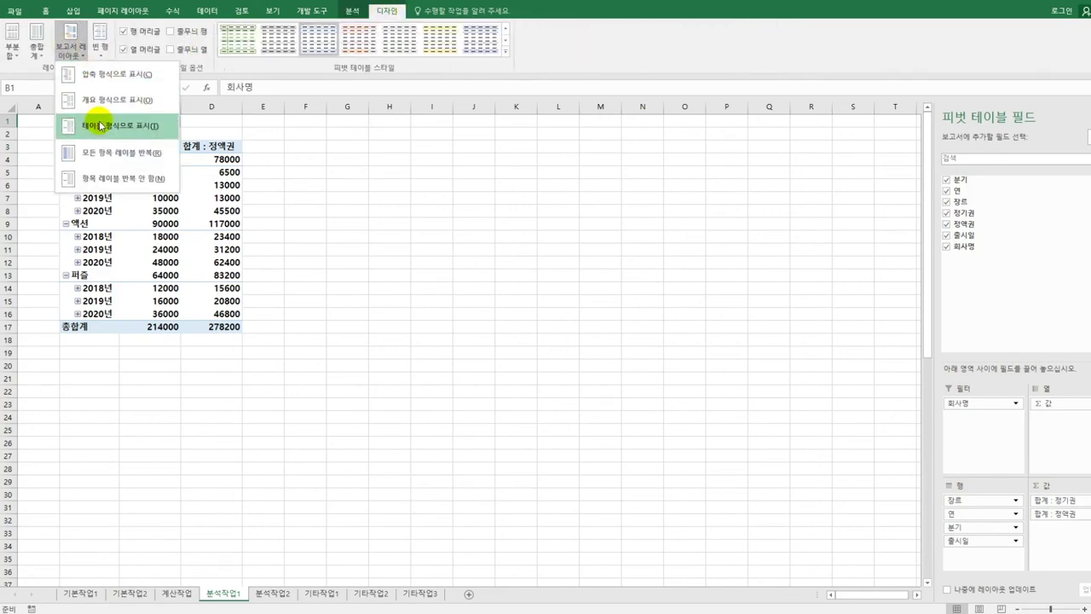
click(99, 125)
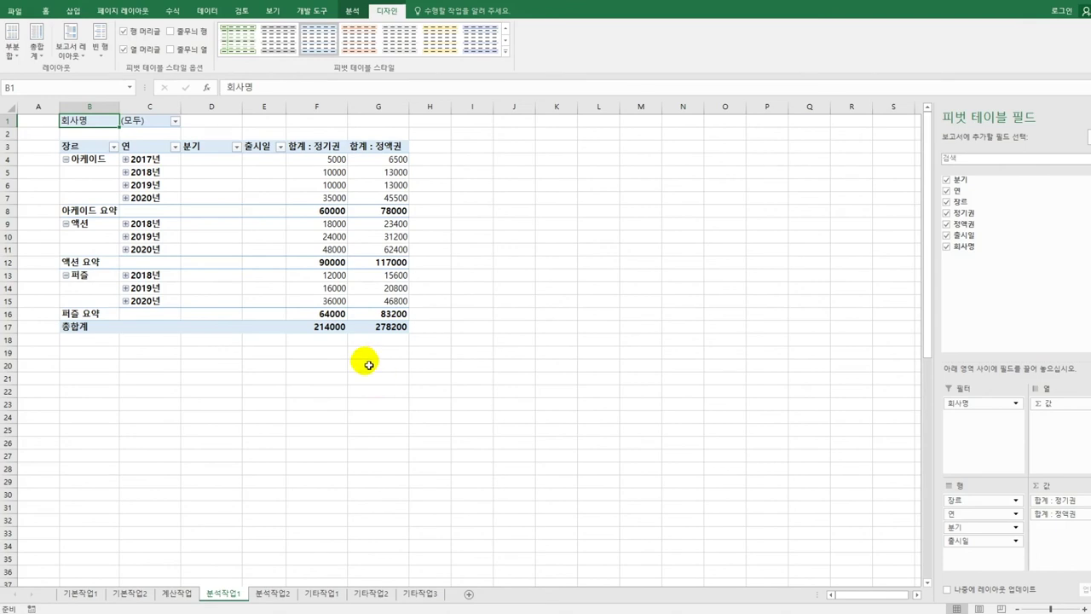
Group the 출시일 dates by year only, removing the month and quarter units.
click(163, 164)
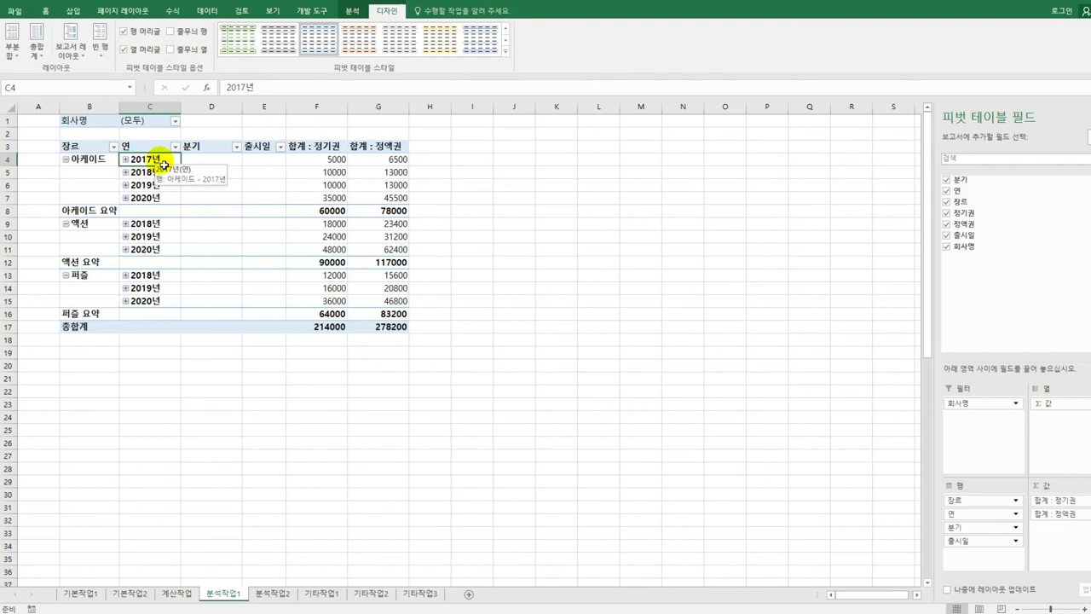
right_click(162, 162)
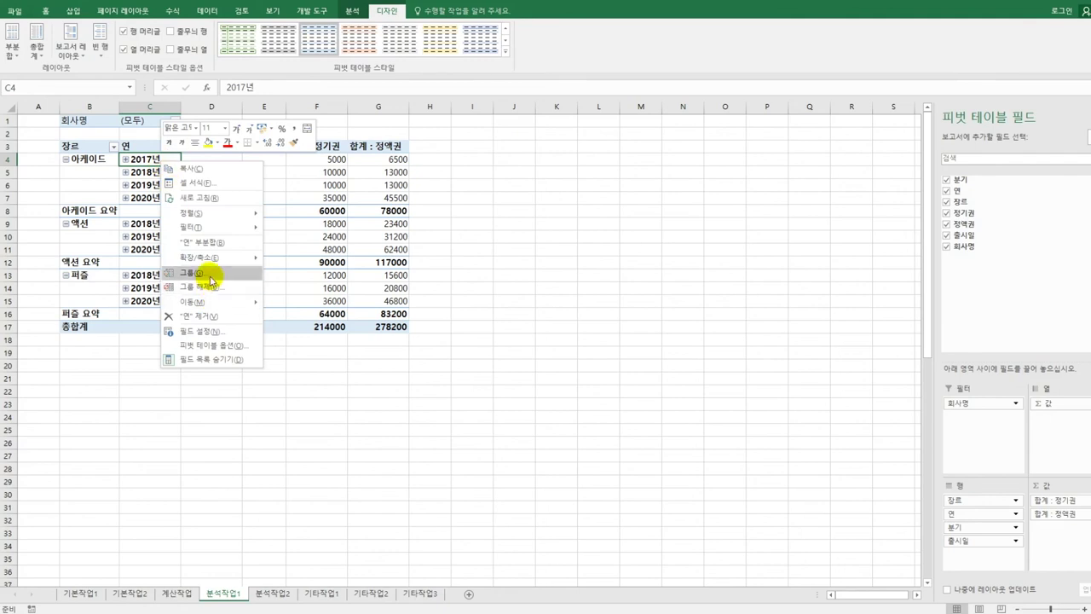
click(210, 277)
drag(205, 166, 559, 132)
click(536, 250)
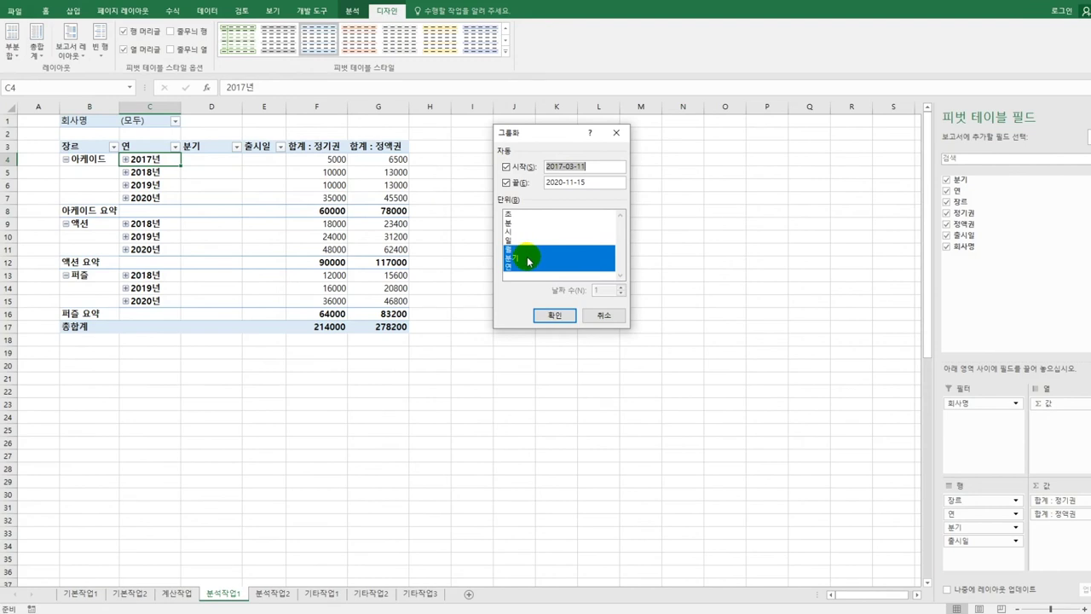
click(526, 256)
click(525, 249)
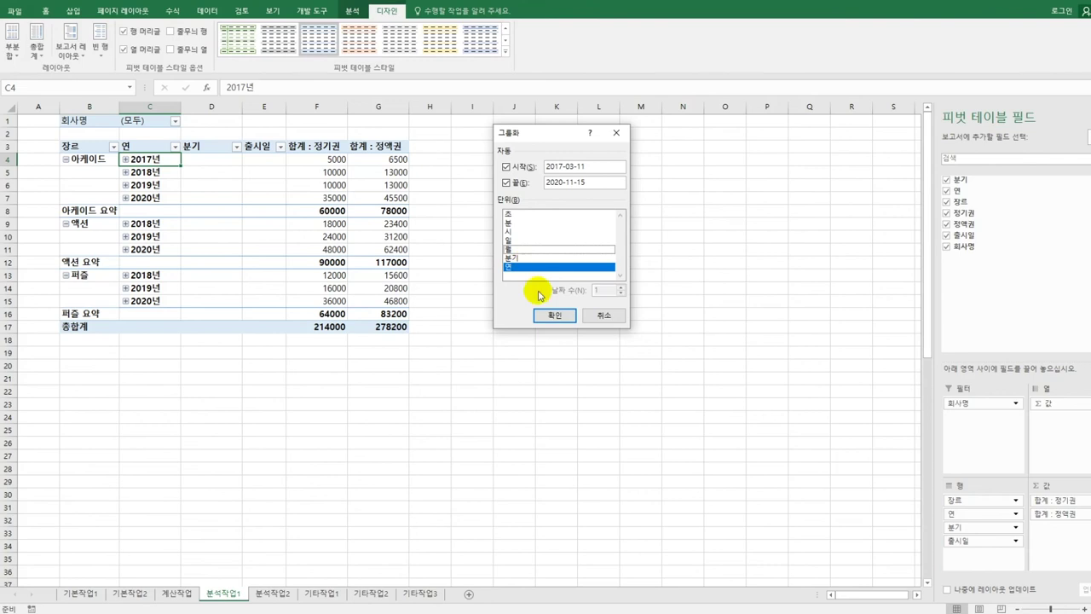
click(554, 315)
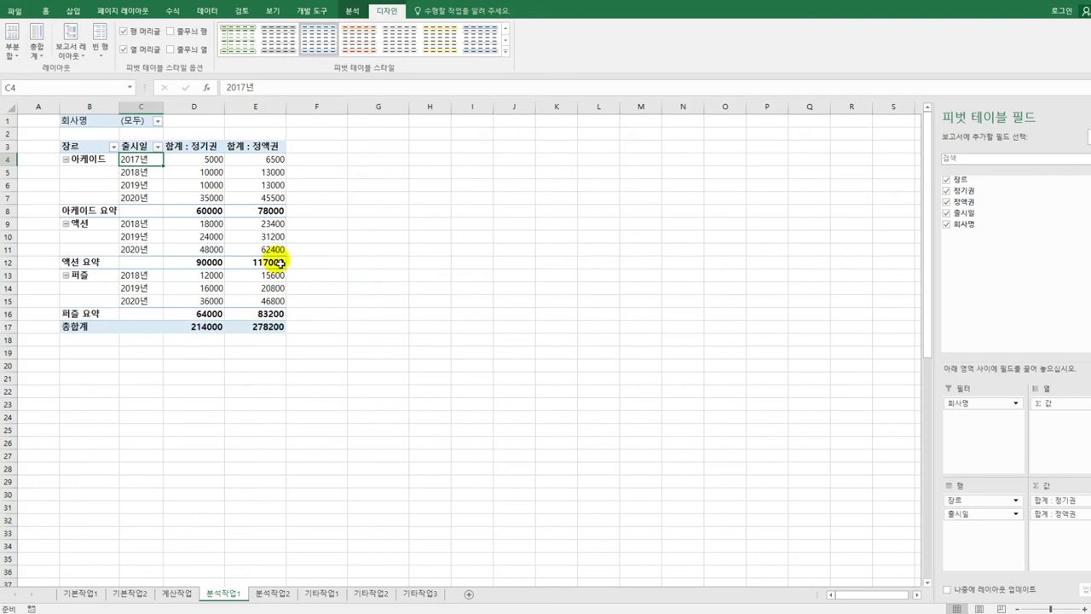
Format the 정기권 sum values in the pivot table as 숫자 with the 1000 unit separator.
click(196, 147)
click(249, 147)
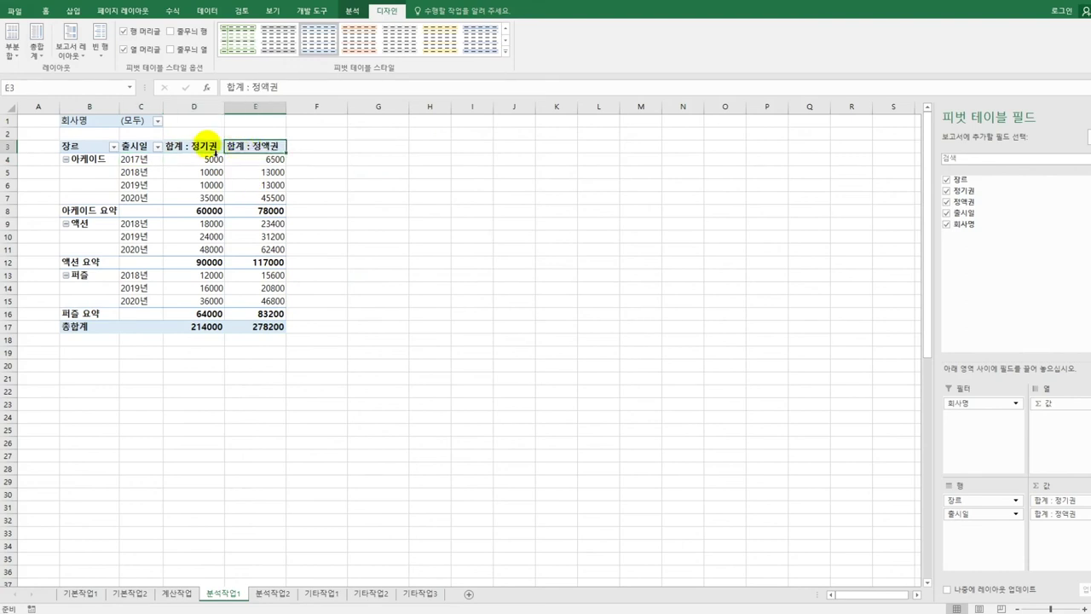
click(206, 150)
double_click(206, 149)
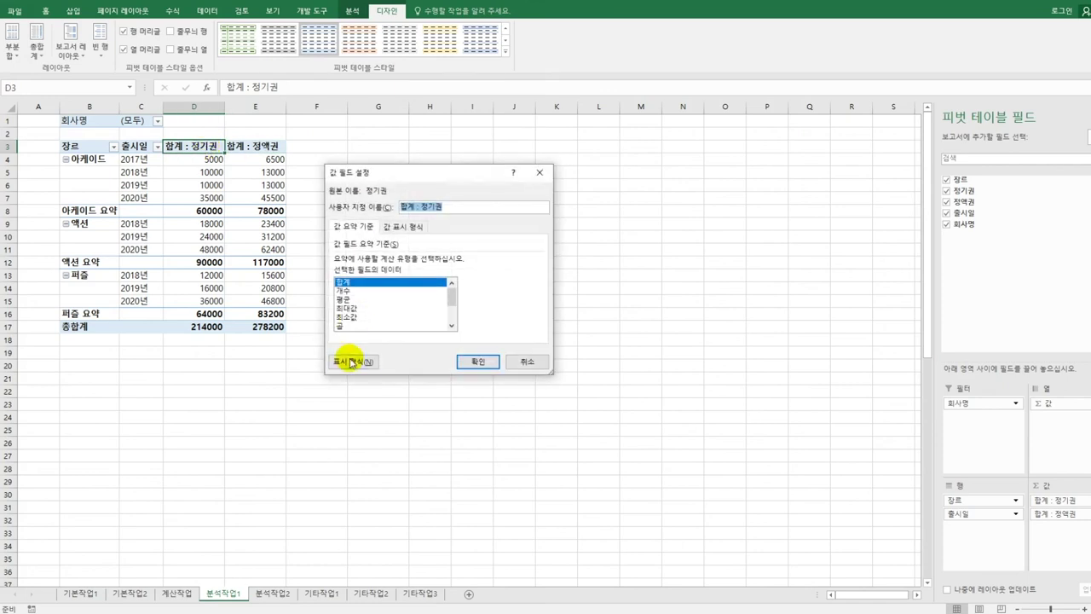
click(352, 362)
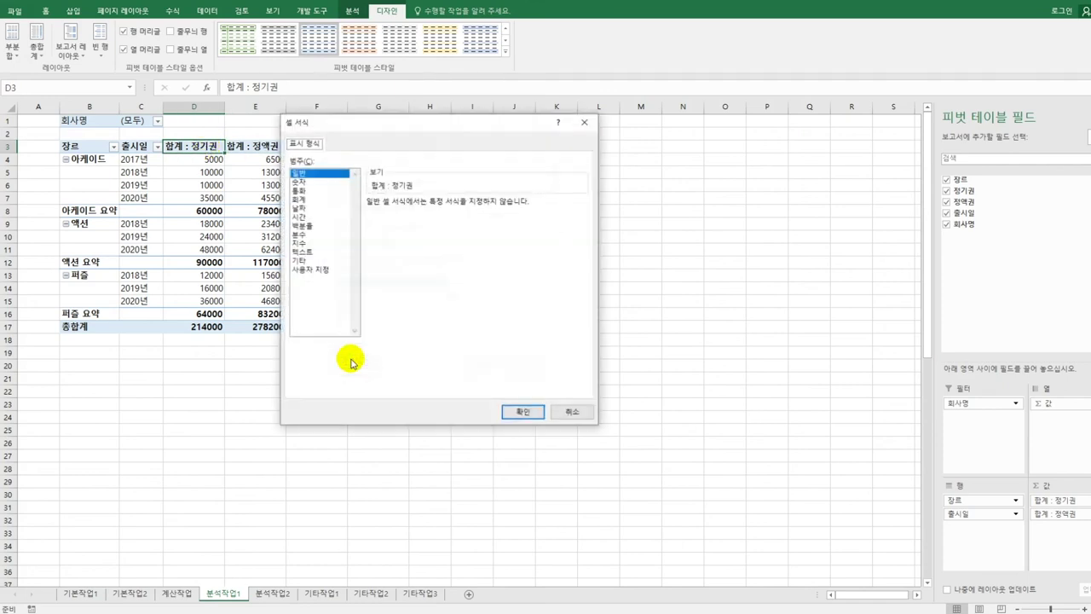
click(298, 182)
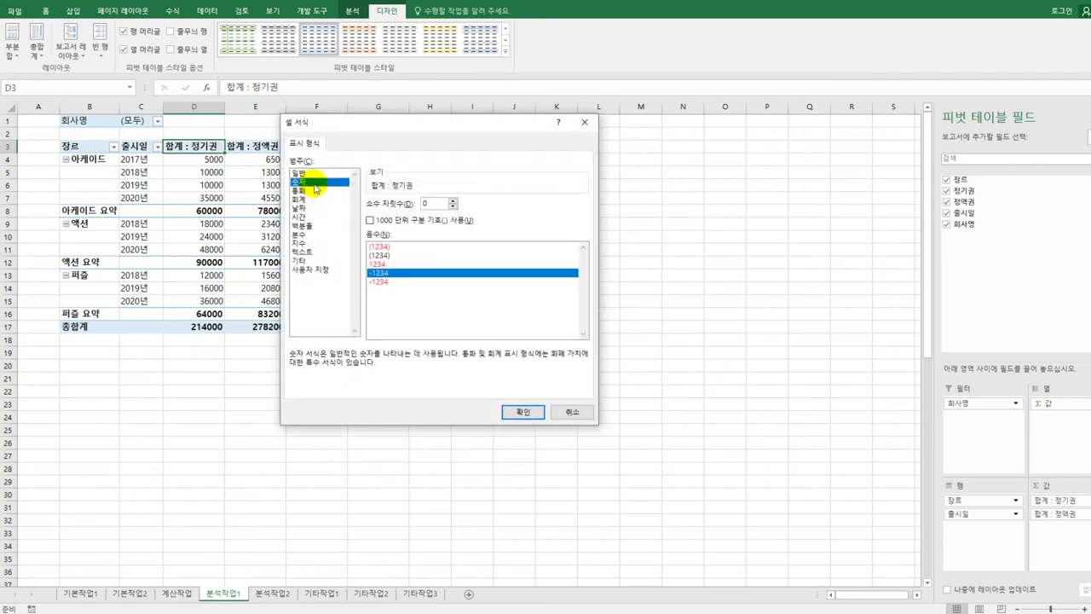
click(396, 224)
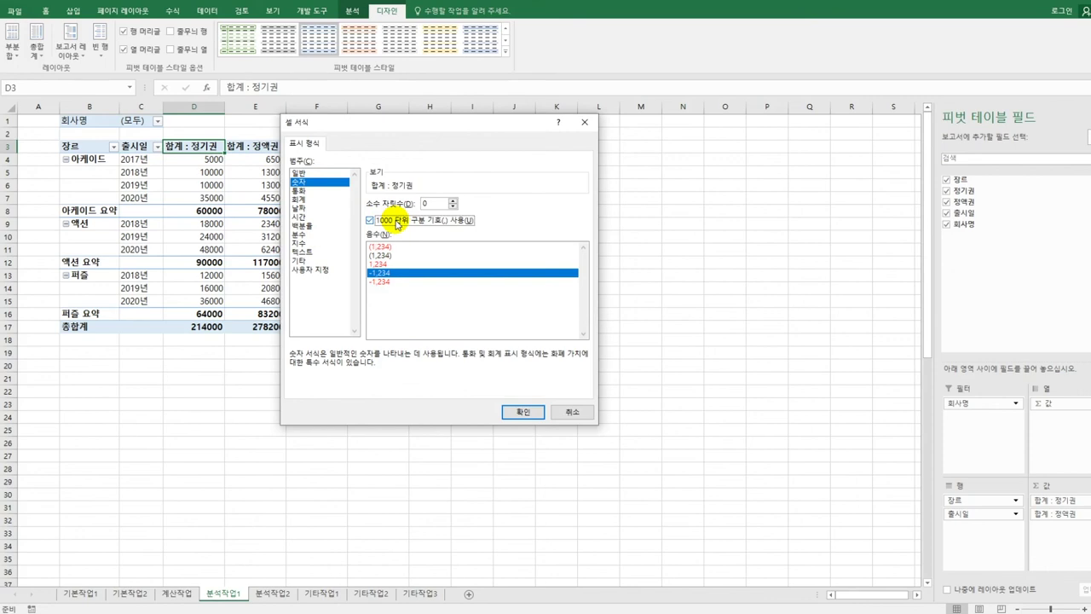
click(513, 414)
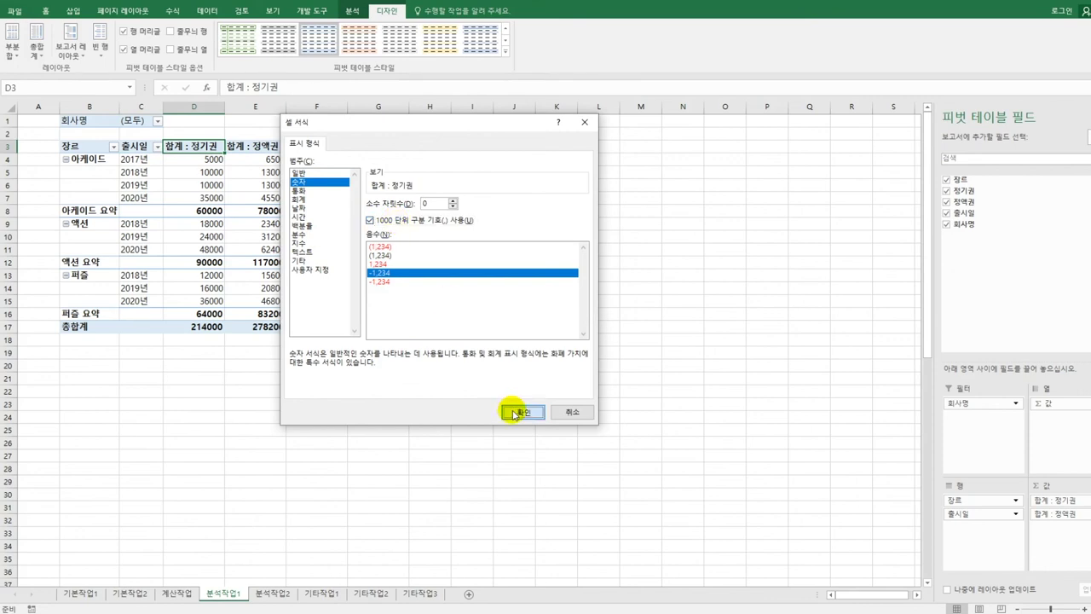
click(488, 363)
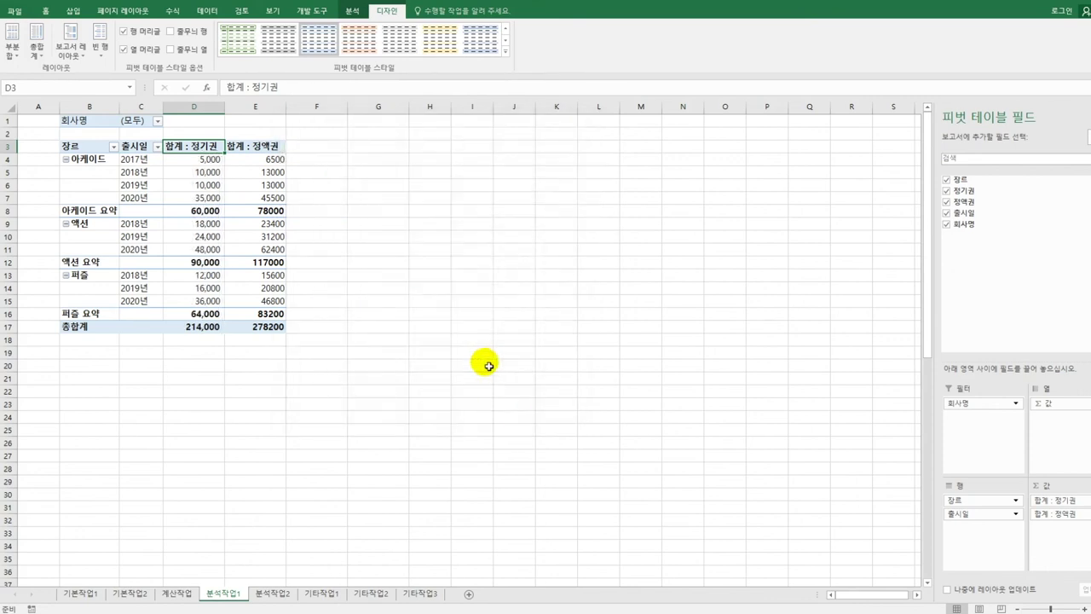
Format the 정액권 sum values in the pivot table as 숫자 with the 1000 unit separator.
click(266, 147)
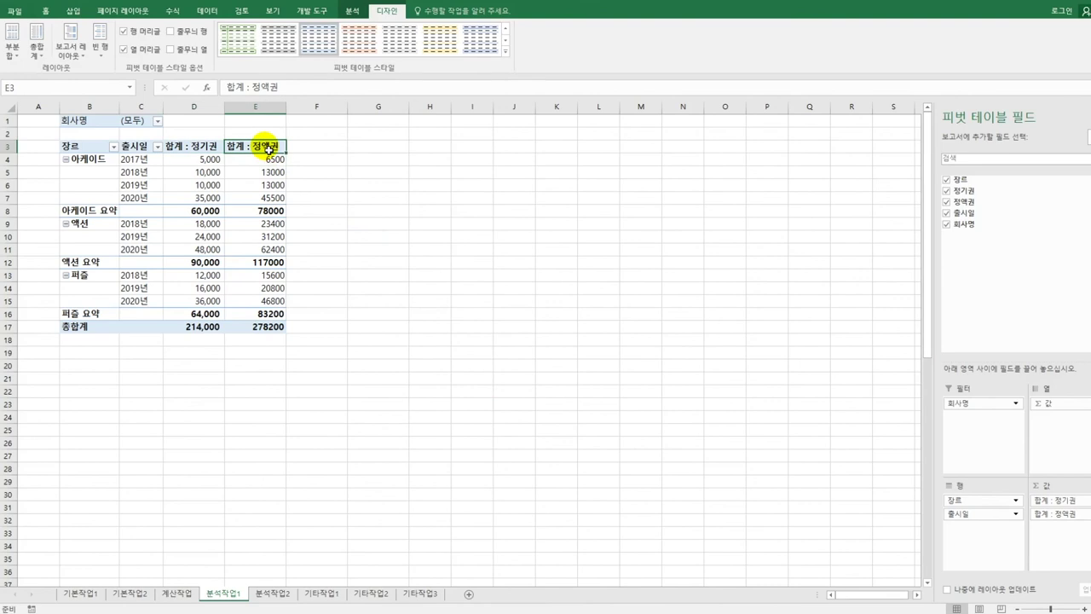
double_click(267, 147)
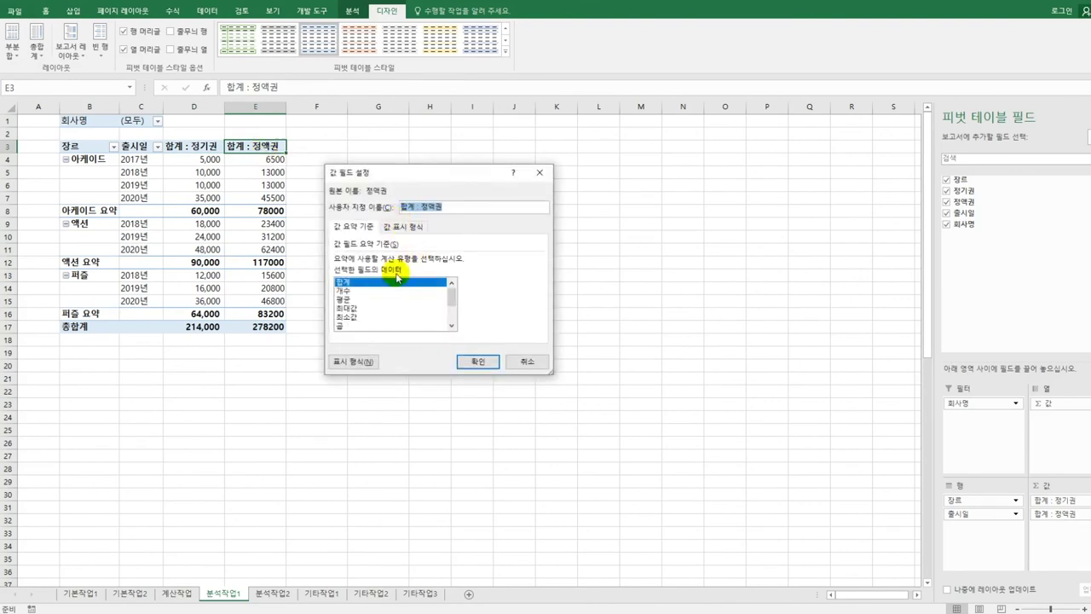
click(353, 361)
click(299, 181)
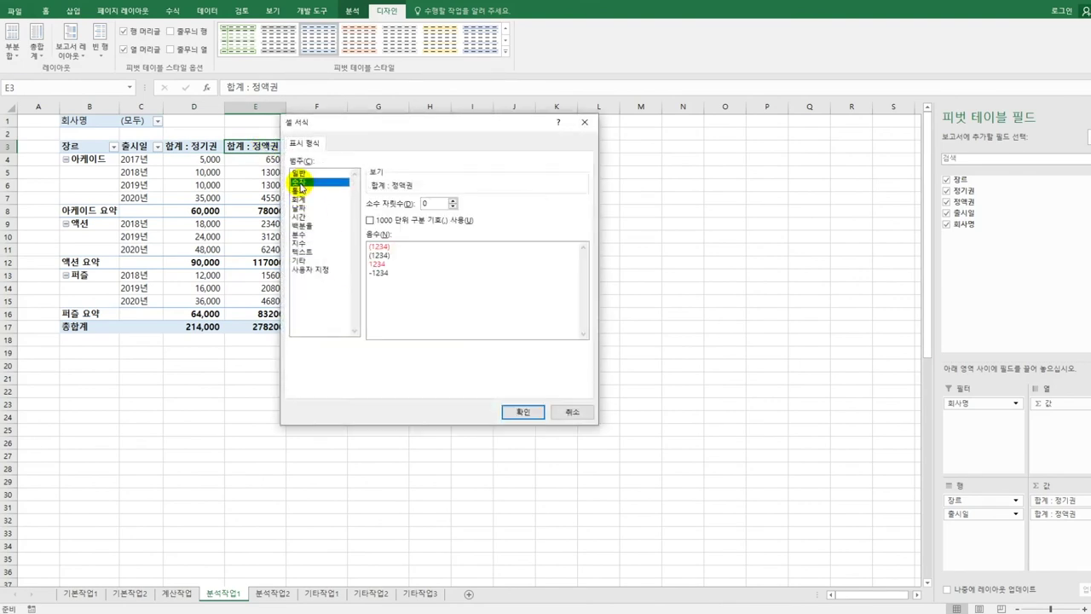
click(400, 224)
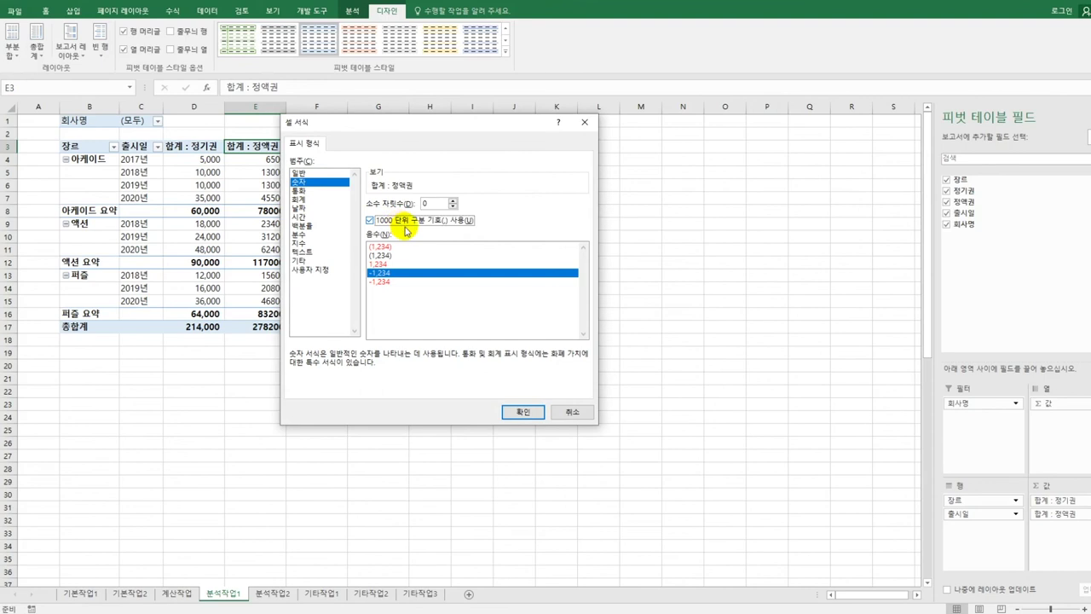
click(524, 412)
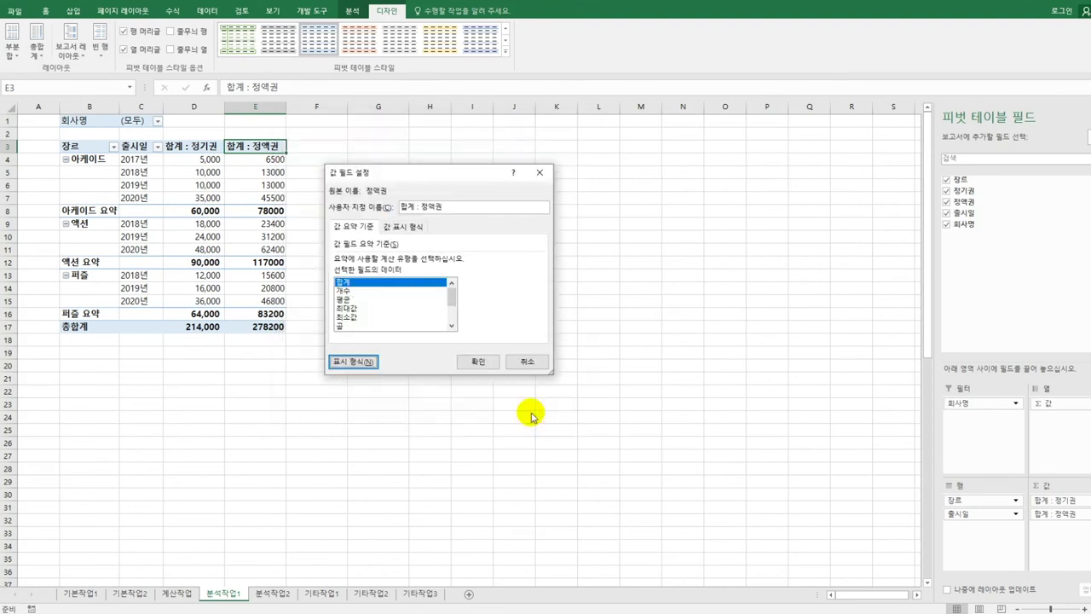
click(478, 363)
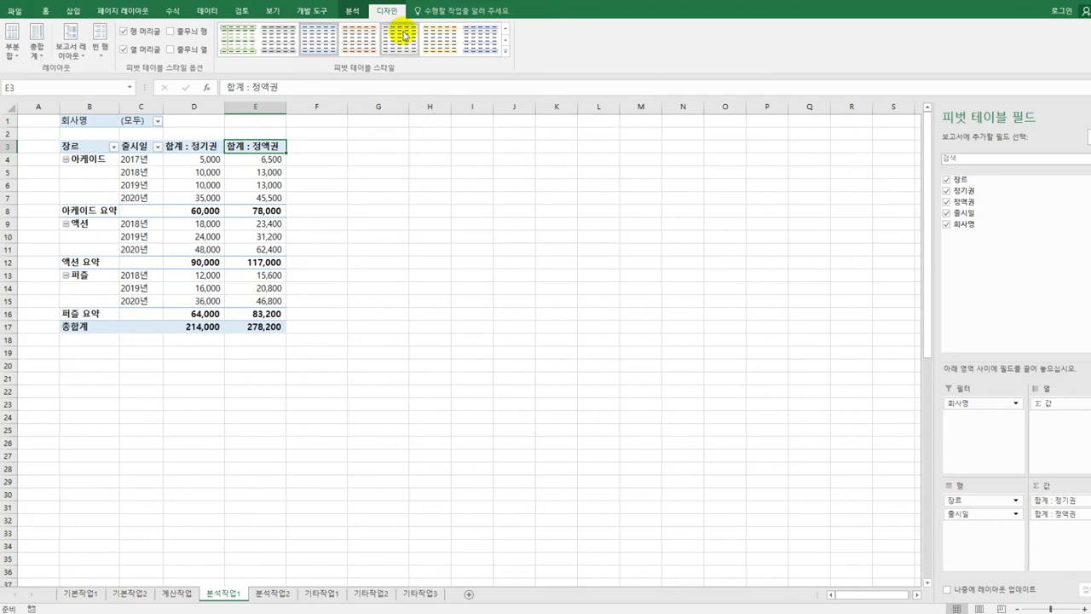
Apply the grey light style 피벗 스타일 밝게 15 to the pivot table.
click(508, 51)
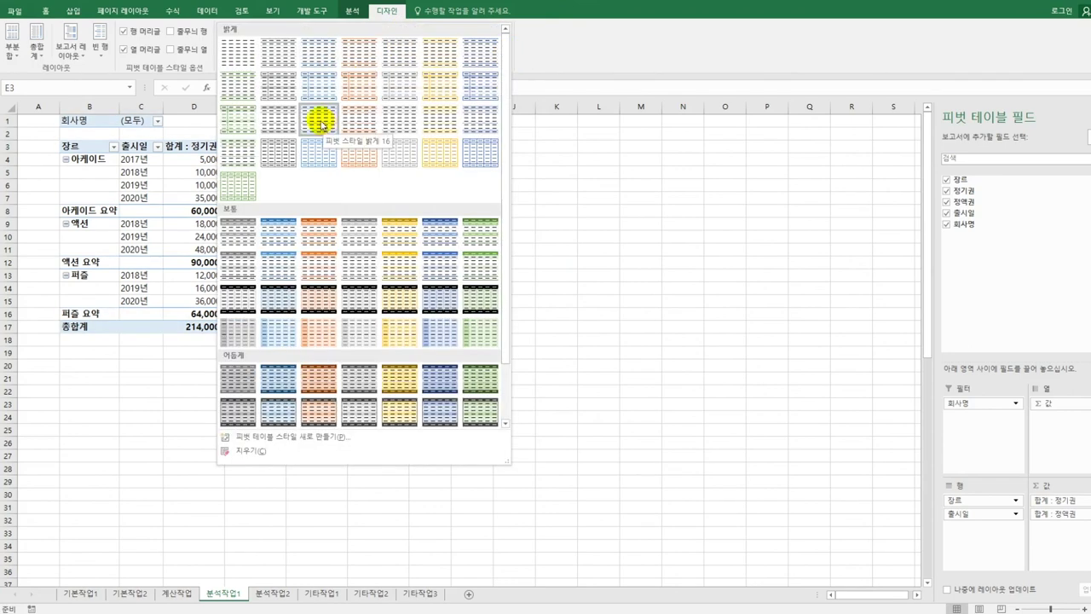
click(273, 114)
click(492, 322)
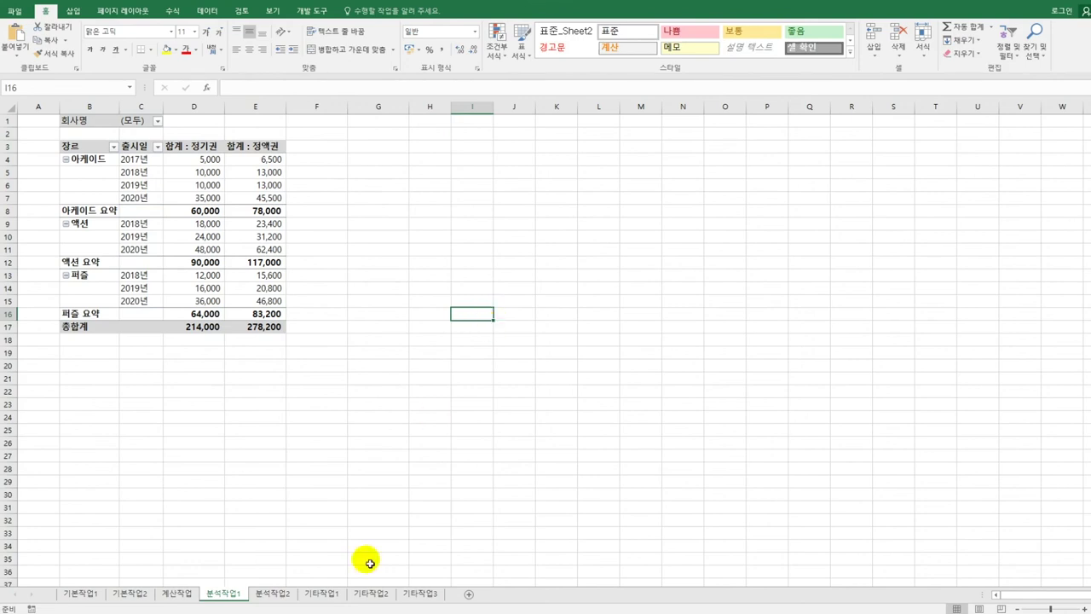
On sheet 분석작업2, set data validation on the 출시일 cells E3:E21 to allow only dates from 2020-01-01 to 2021-12-31.
click(273, 593)
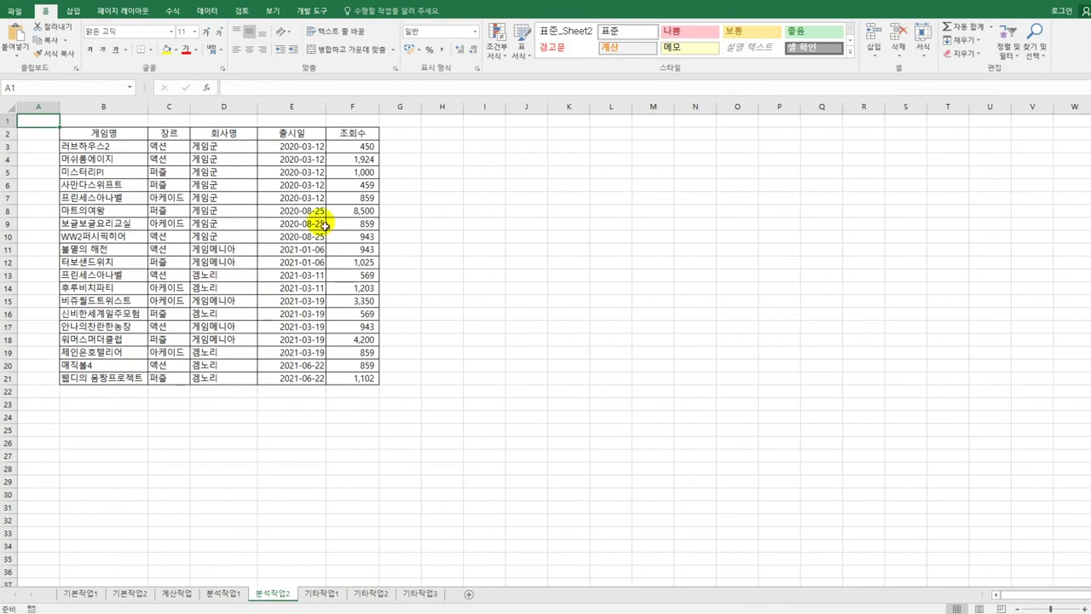
drag(296, 150, 300, 382)
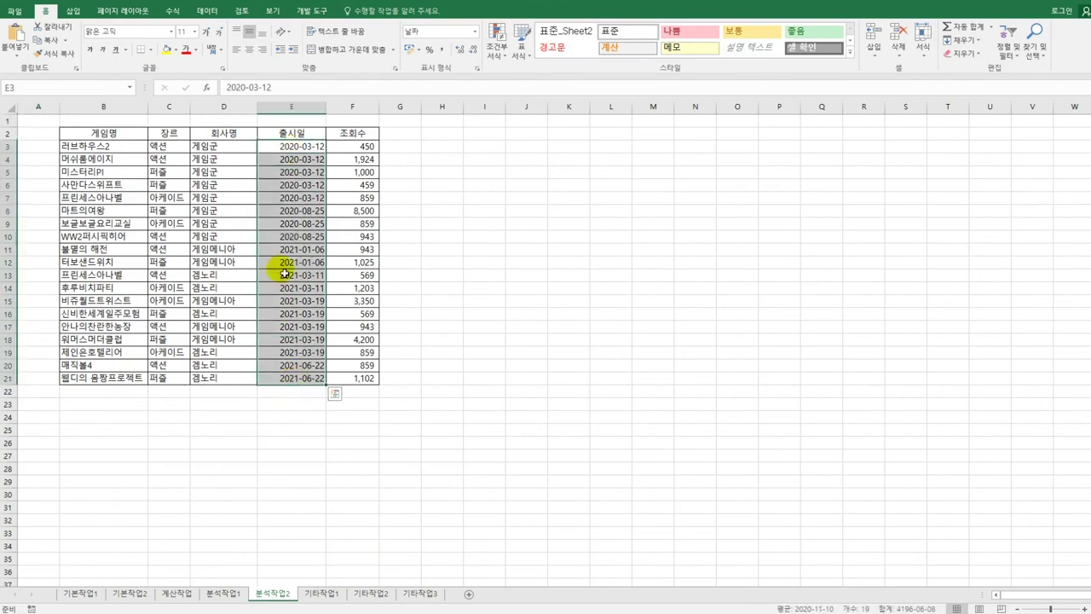
click(213, 16)
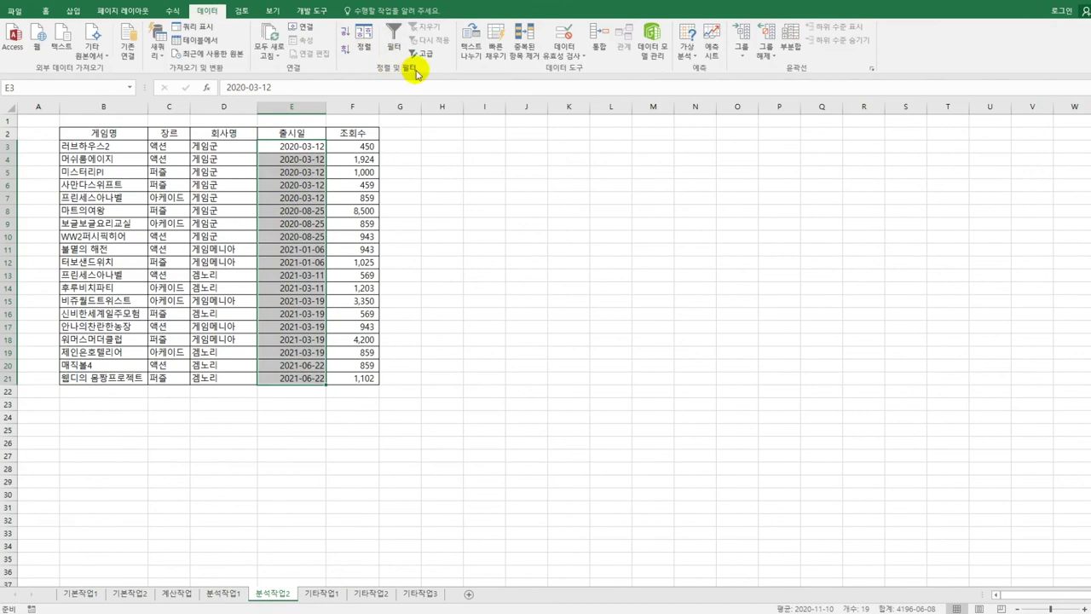
click(574, 59)
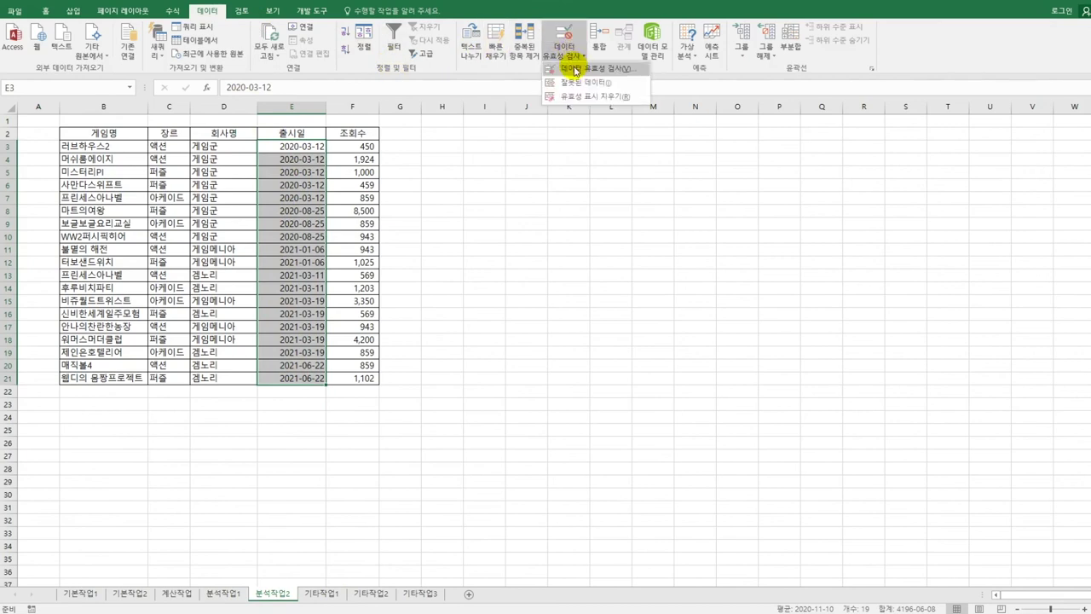
click(576, 73)
drag(441, 172, 576, 168)
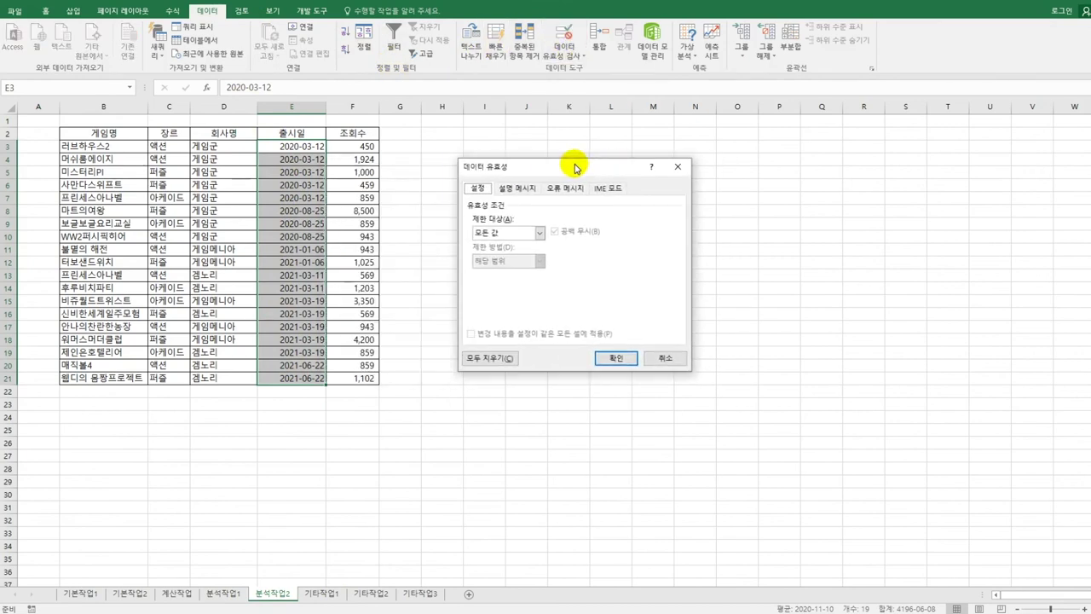
click(540, 233)
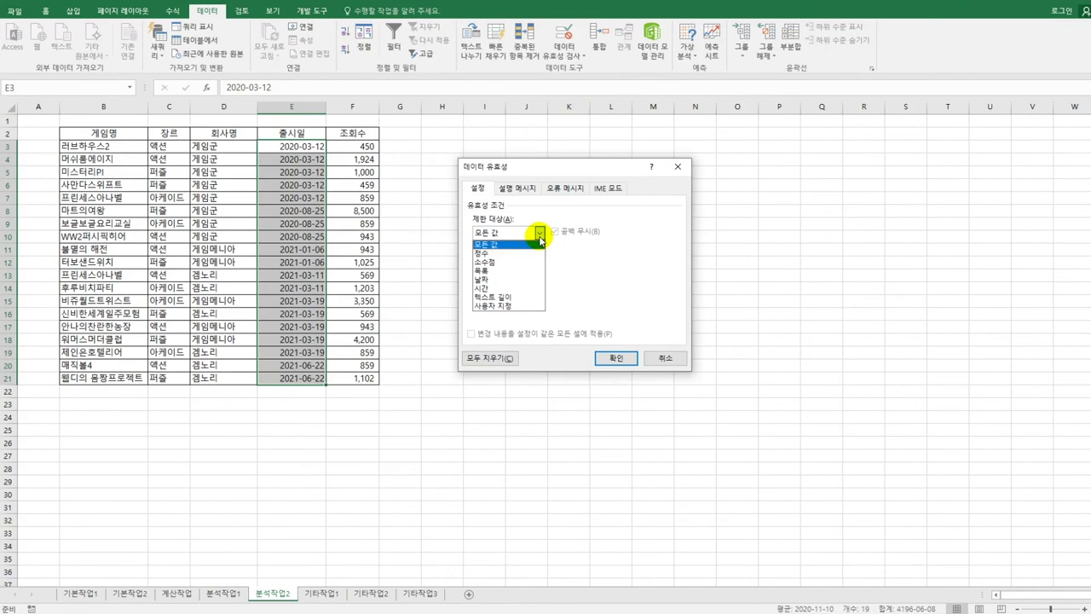
click(505, 279)
click(505, 290)
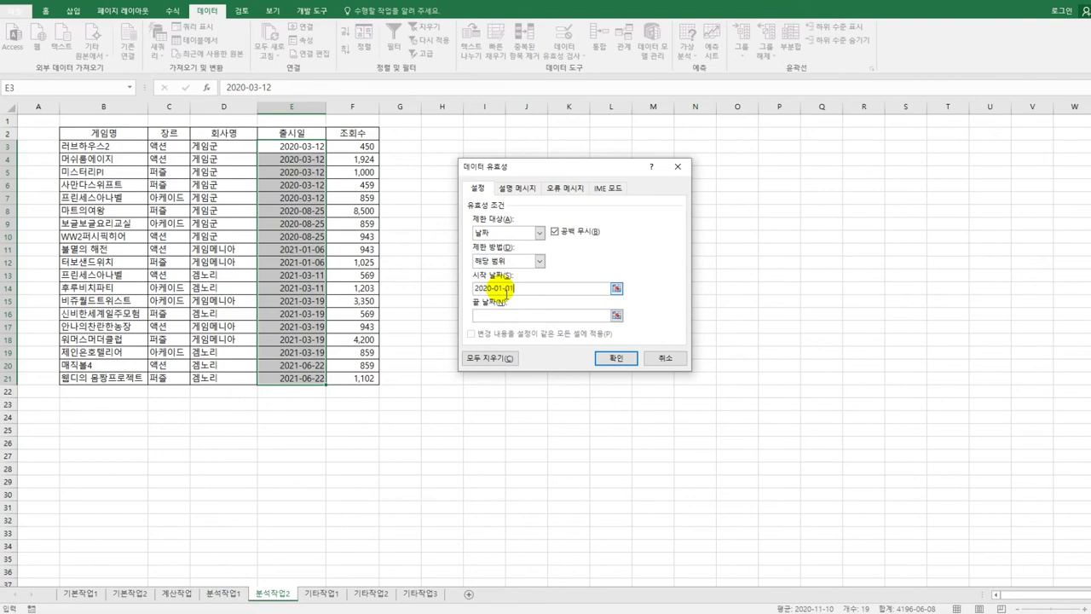
click(507, 315)
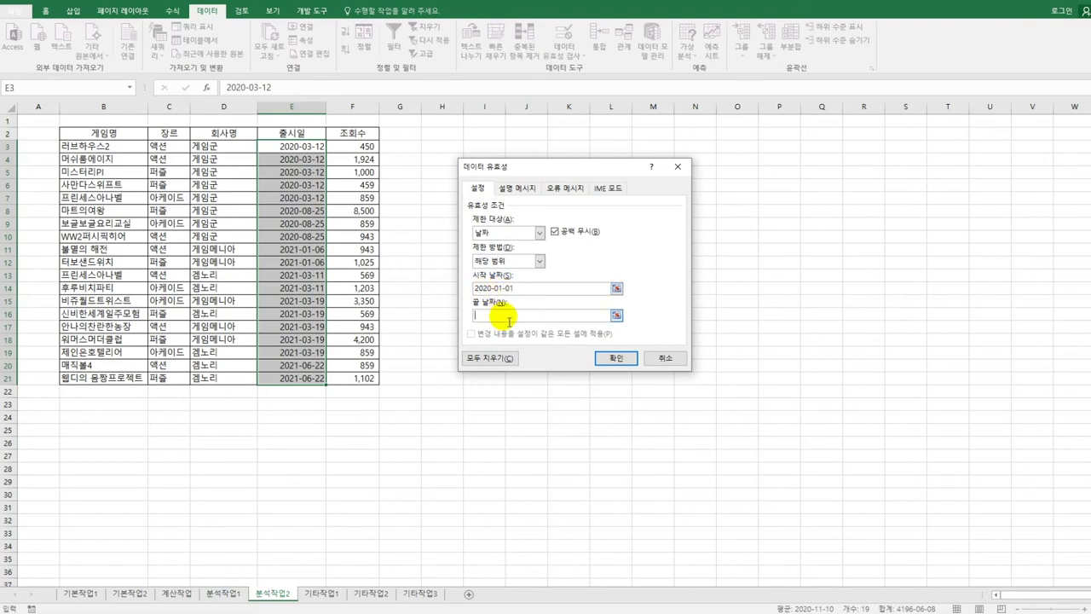
text(2021-12-31)
Give the validation an input message titled "출시일 기간" with the text "2020~2021년".
click(518, 187)
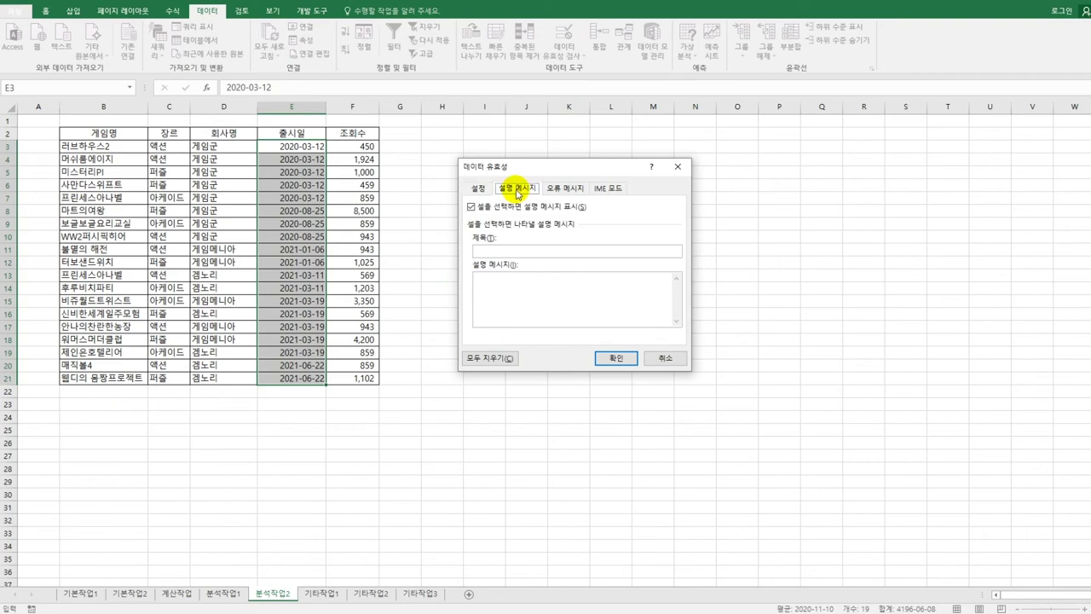
click(509, 253)
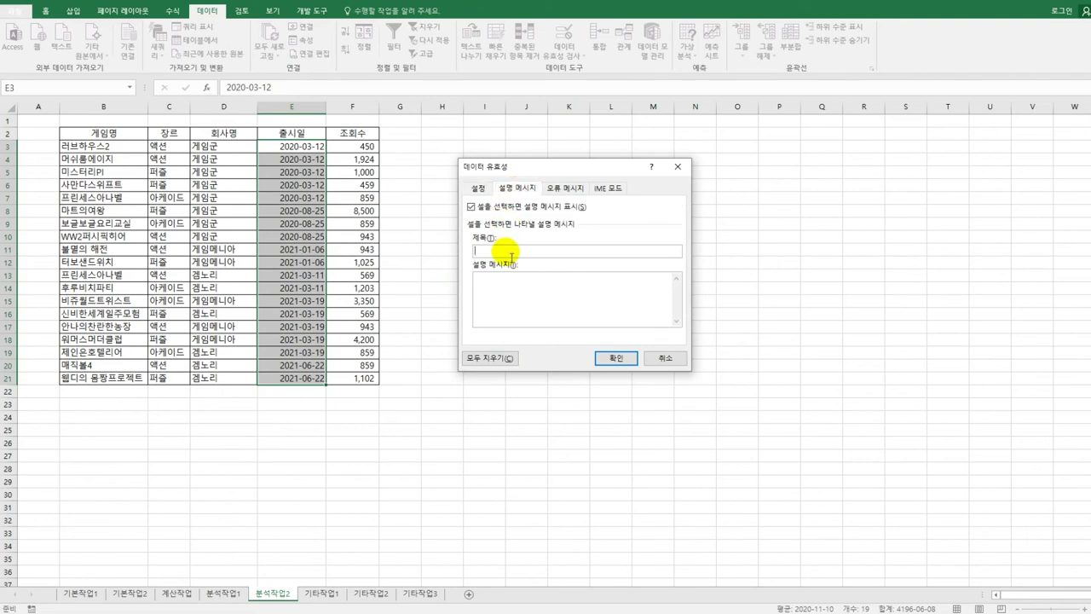
text(d)
text(출시일)
text( 기간)
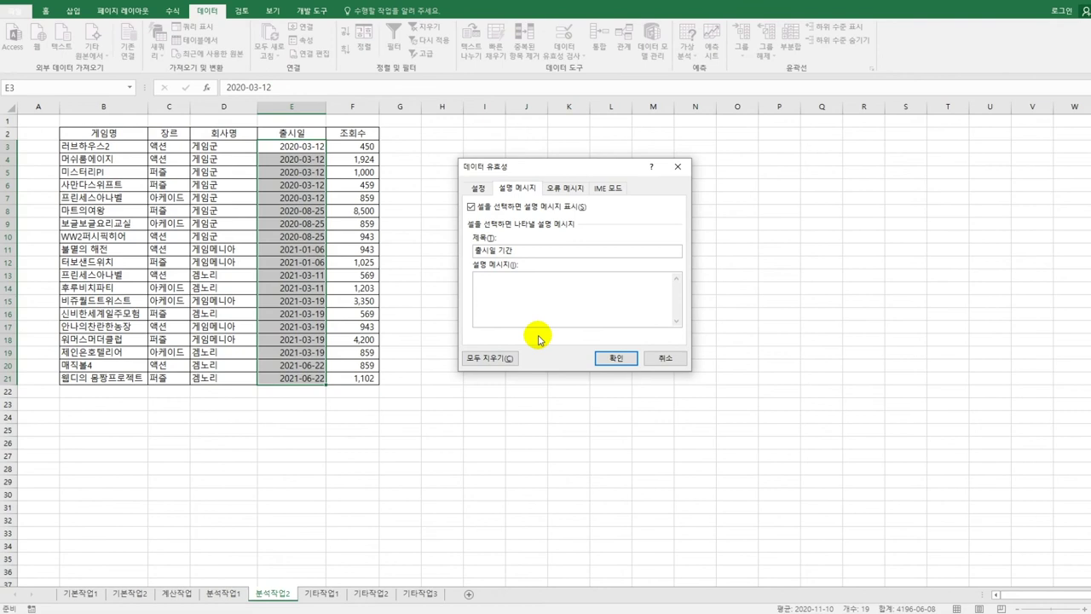
text(2020~2021년)
Title the validation's 중지 style error alert "출시일(2020~2021)".
click(555, 188)
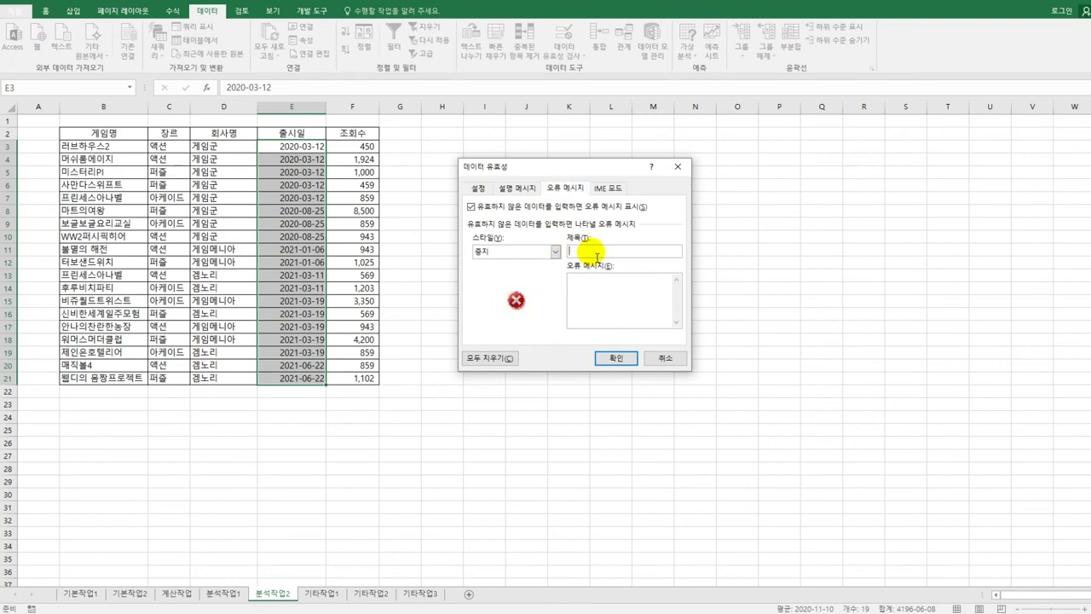
text(출시일2020)
double_click(593, 252)
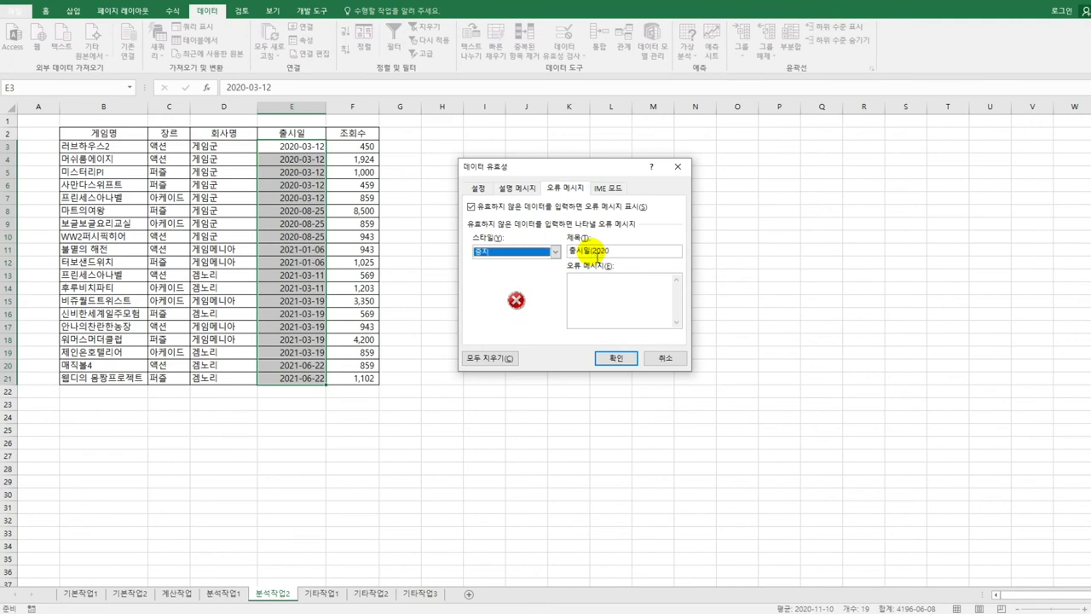
text((2020)
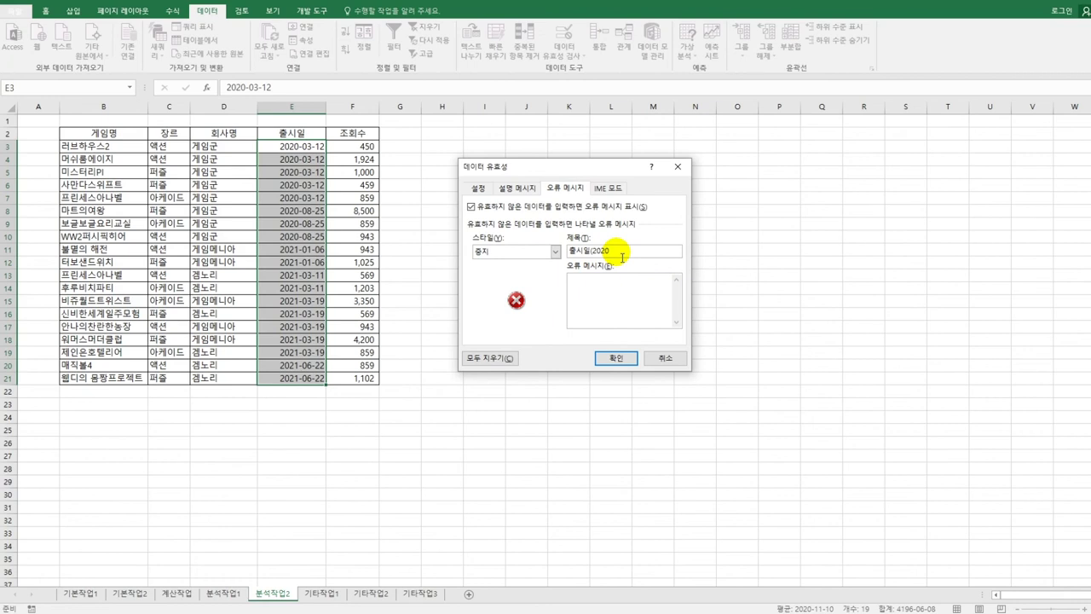
text(~2021))
Set the error message text to "2020-01-01~2021-12-31에 해당한 날짜를 입력하세요." and apply the validation to the 출시일 cells.
click(625, 294)
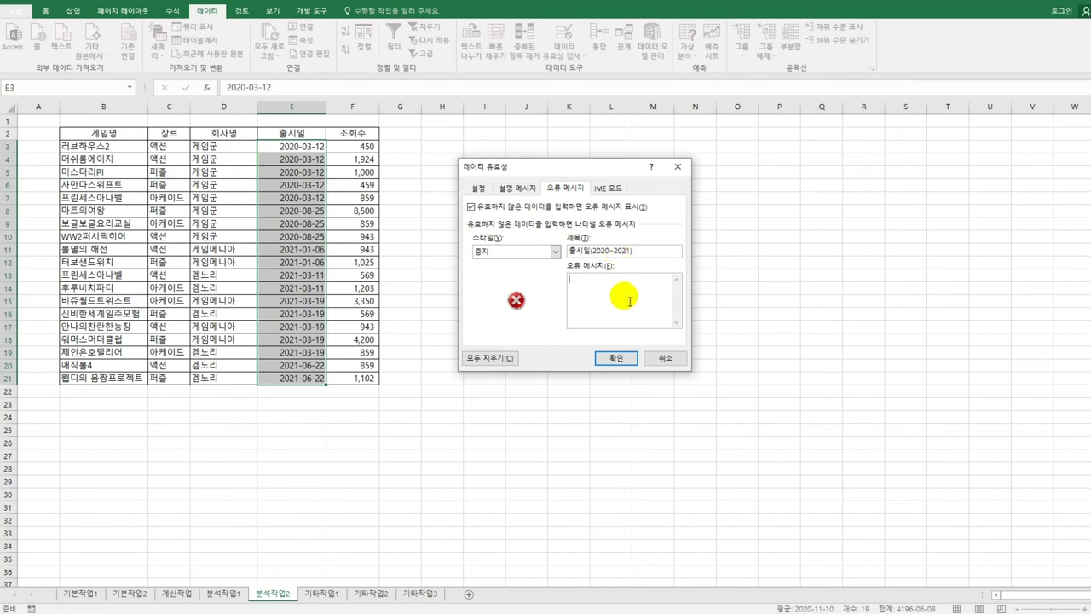
text(2020)
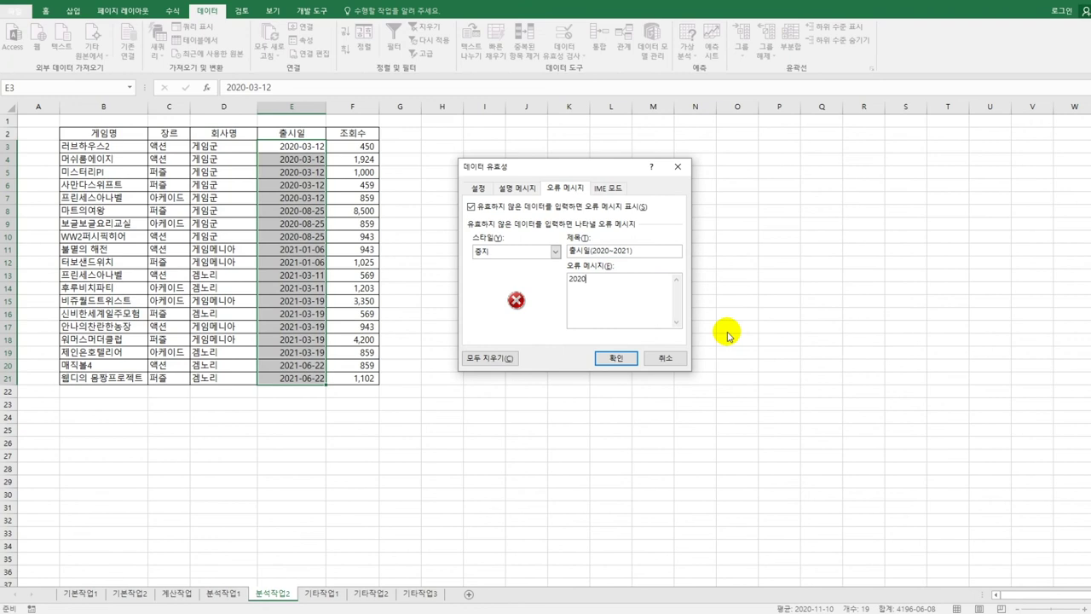
text(-01-01)
text(~202)
text(1-12)
text(-31에 )
text(해당하)
text(ㄴ )
text(날짜를 입력)
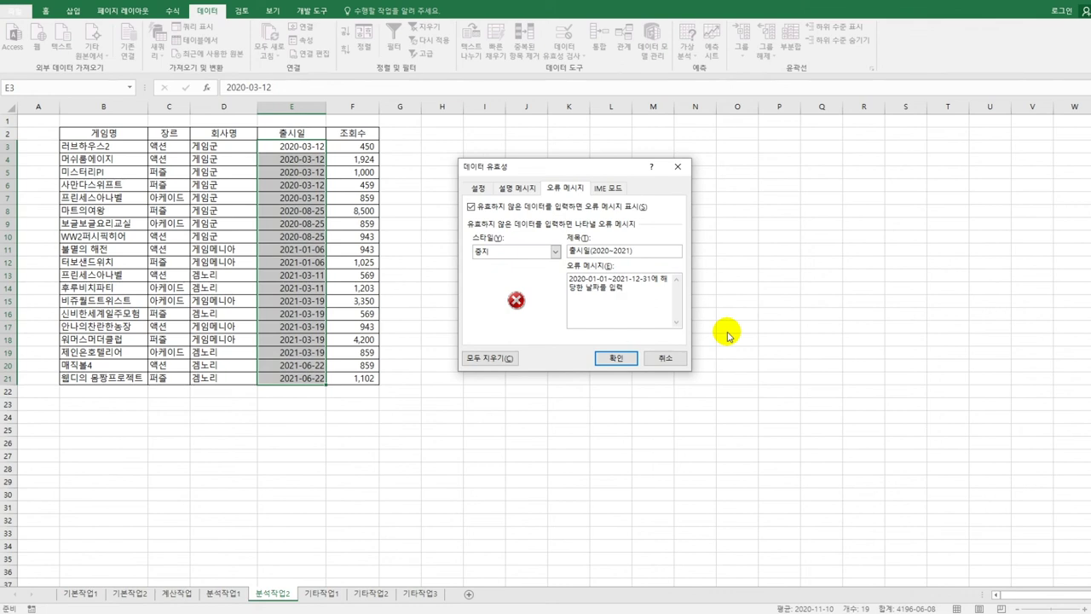
text(하세요.)
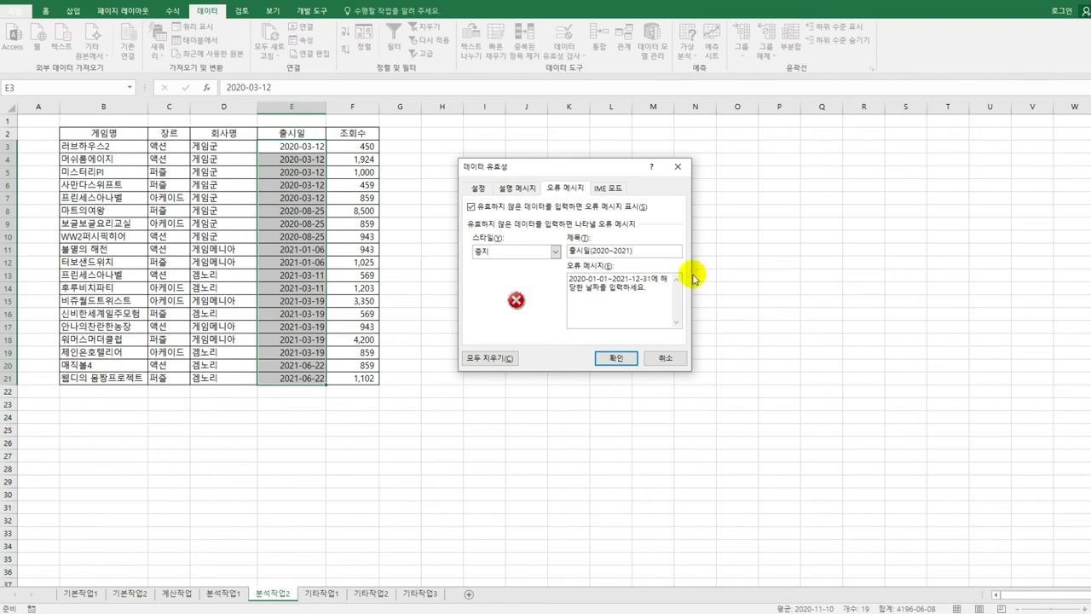
click(618, 358)
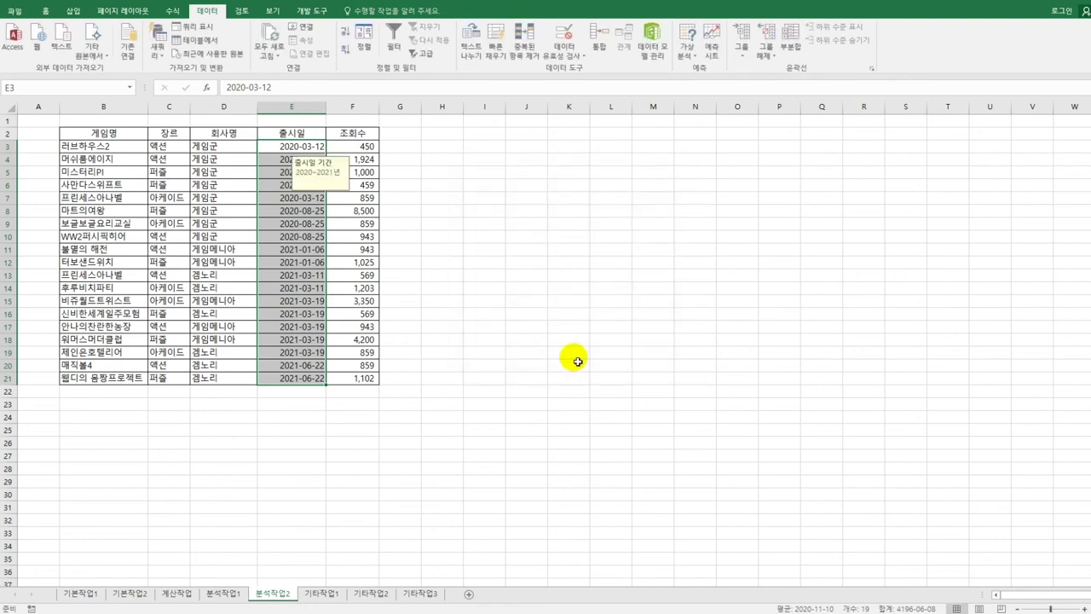
click(279, 152)
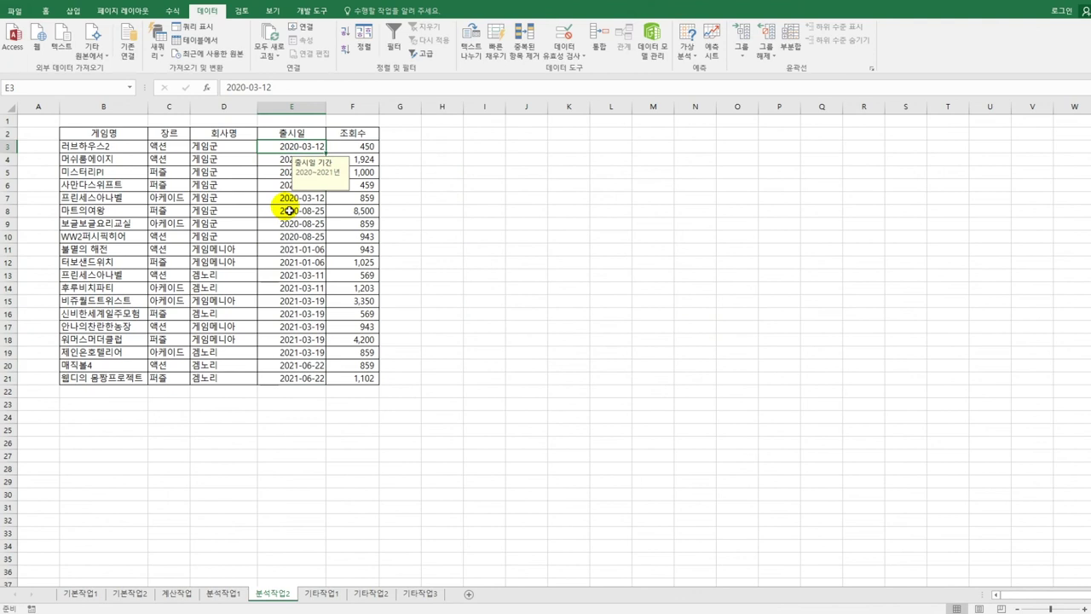
Turn on filtering for the game table and enter 이전 2020-05-01 as the first condition of a custom 출시일 filter.
click(234, 137)
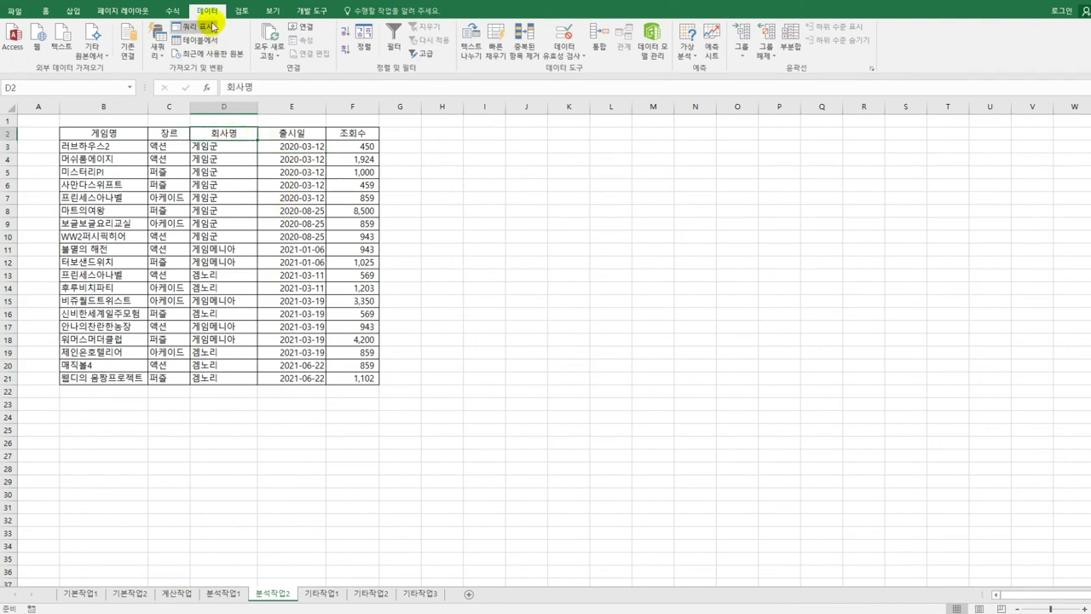
click(393, 38)
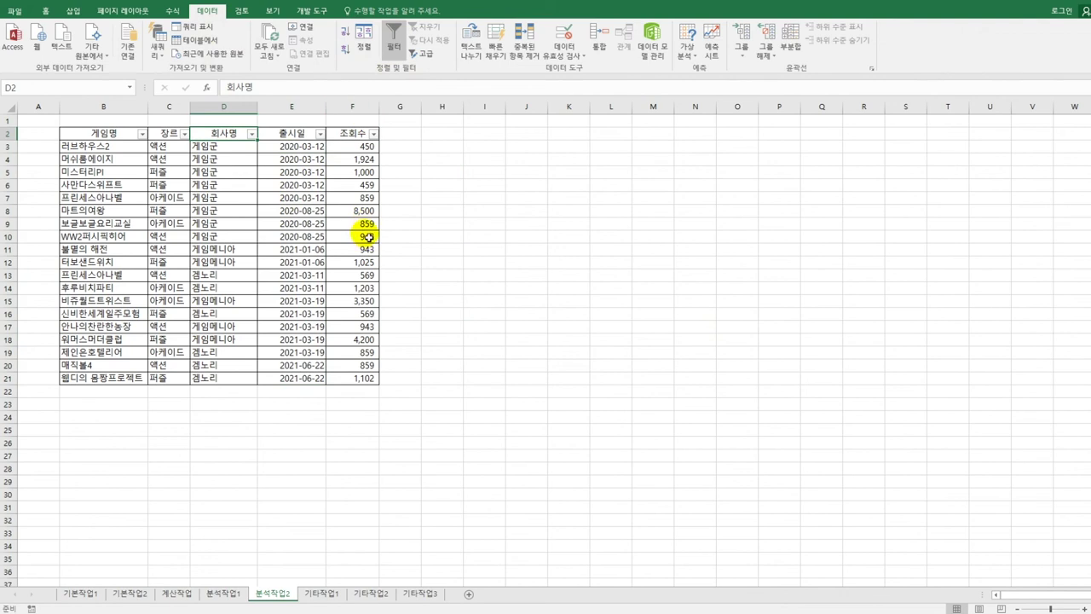
click(320, 136)
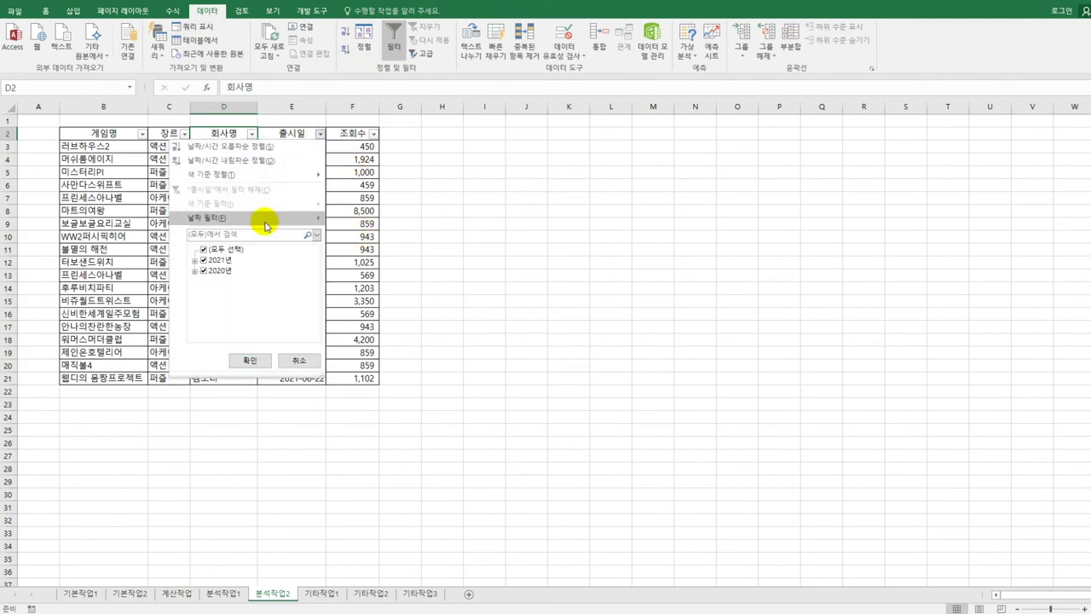
mouse_move(264, 219)
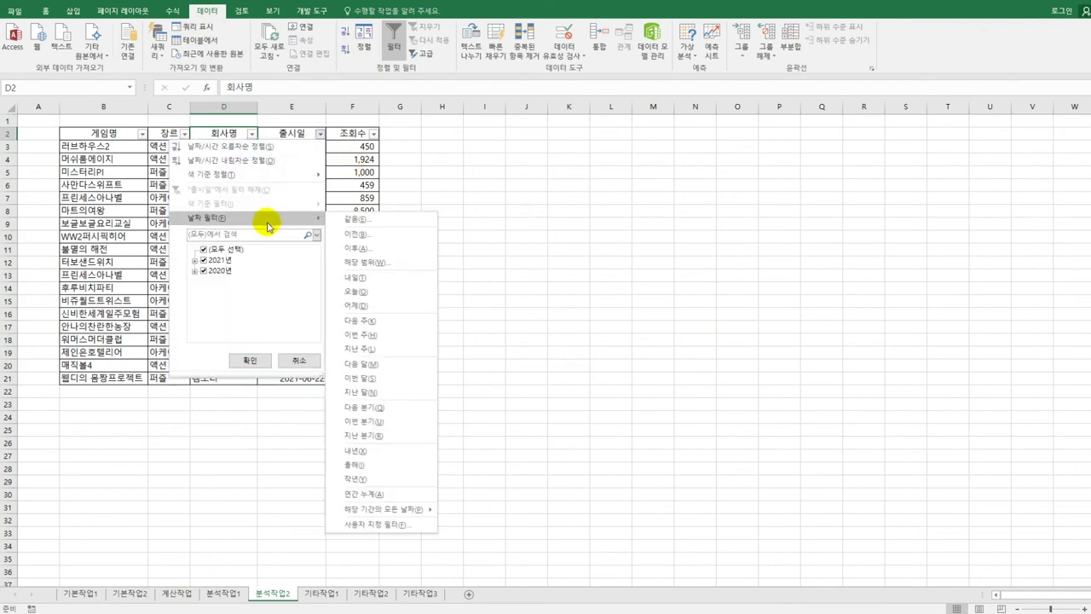
click(379, 526)
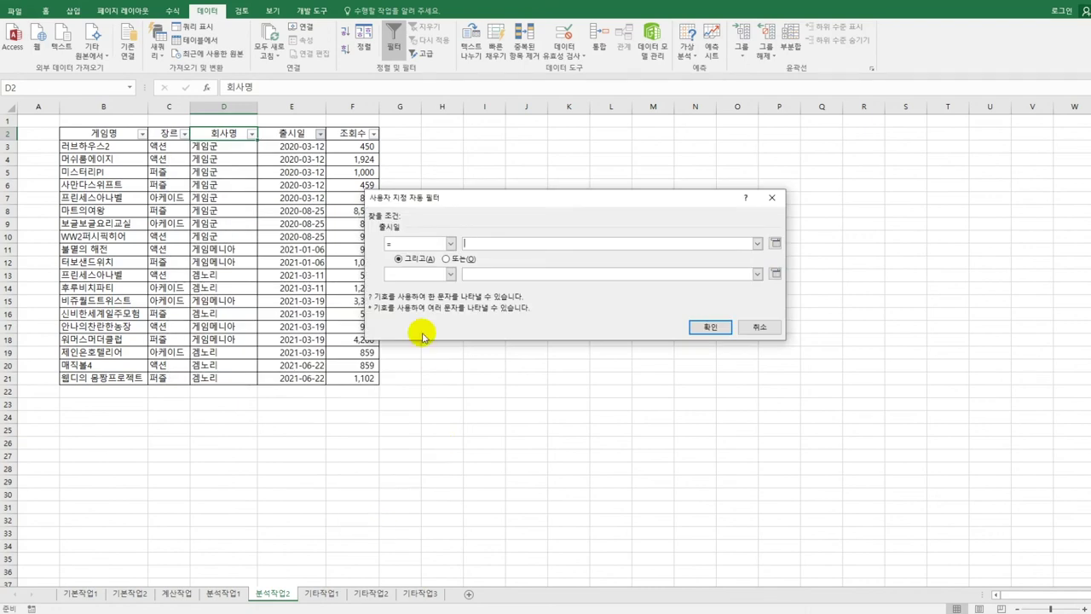
click(450, 244)
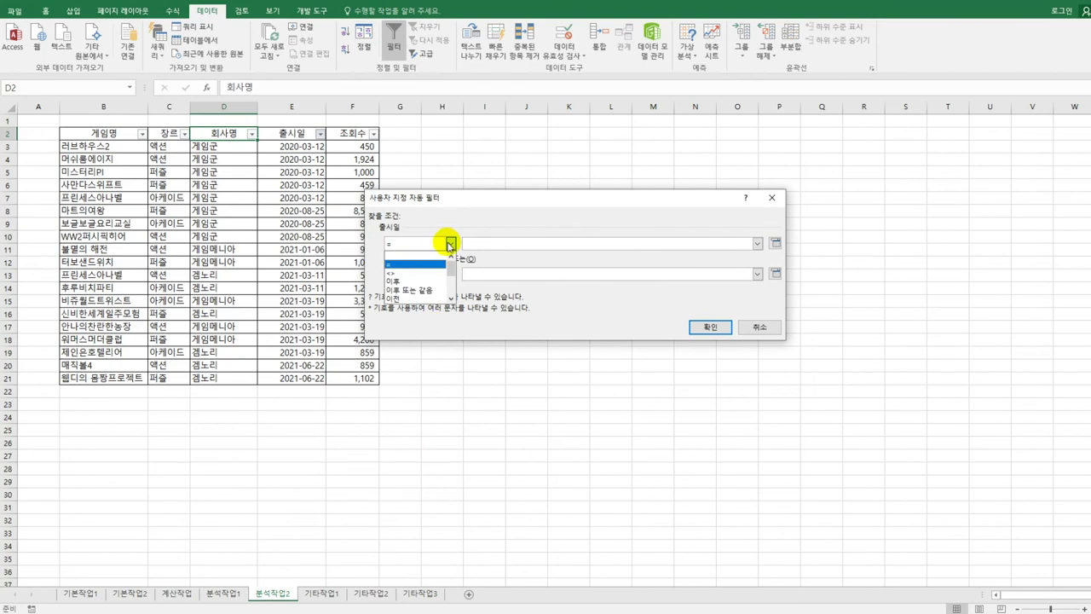
click(438, 300)
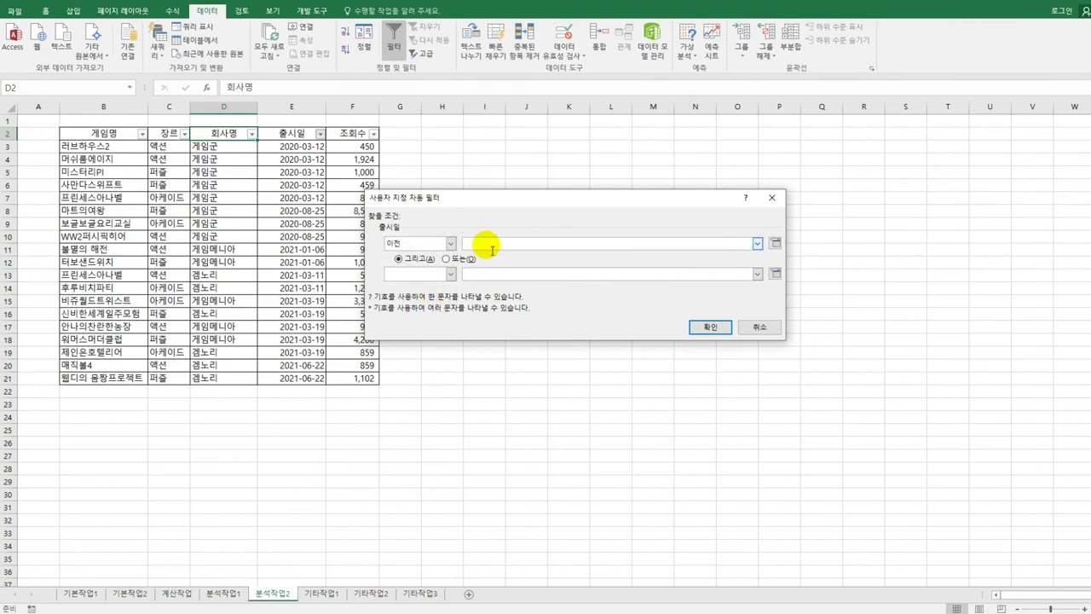
text(2020-05-01)
Add a second 출시일 condition of 이후 2021-05-01 joined with 또는, and apply the filter.
click(450, 274)
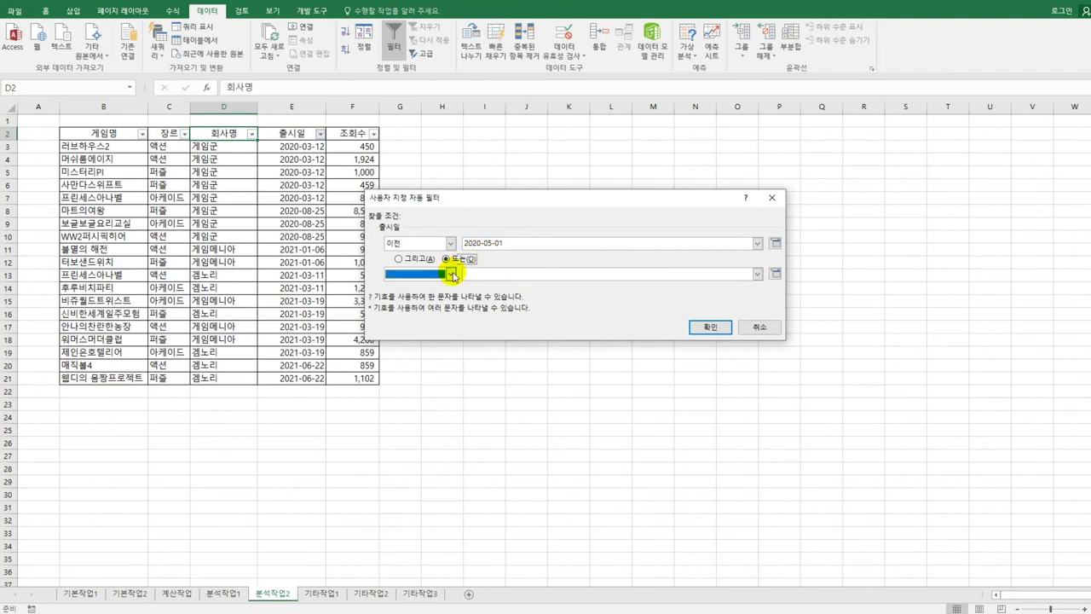
click(422, 312)
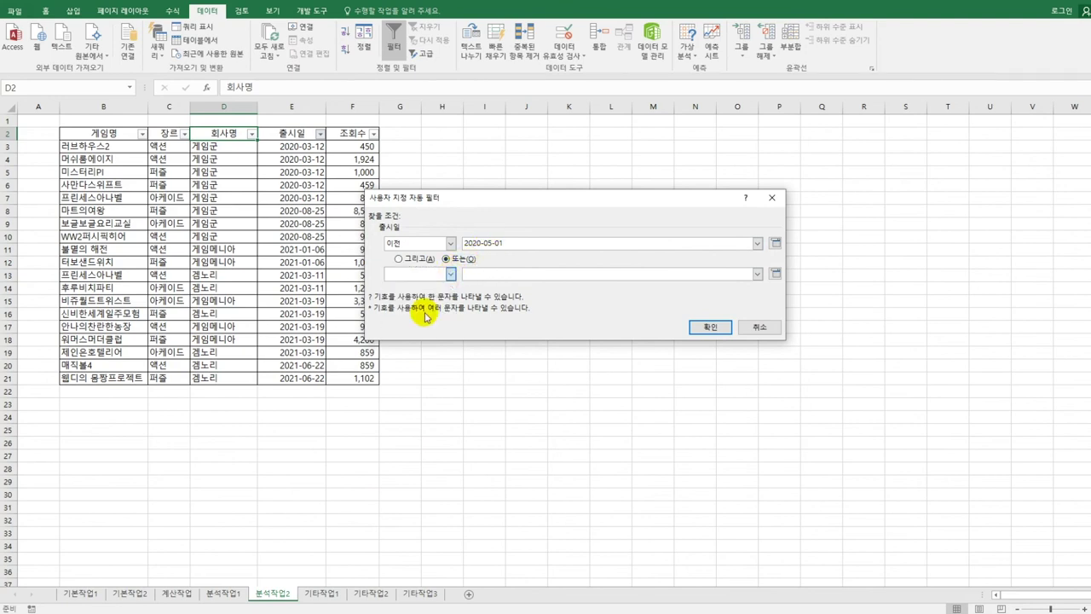
click(490, 274)
text(20)
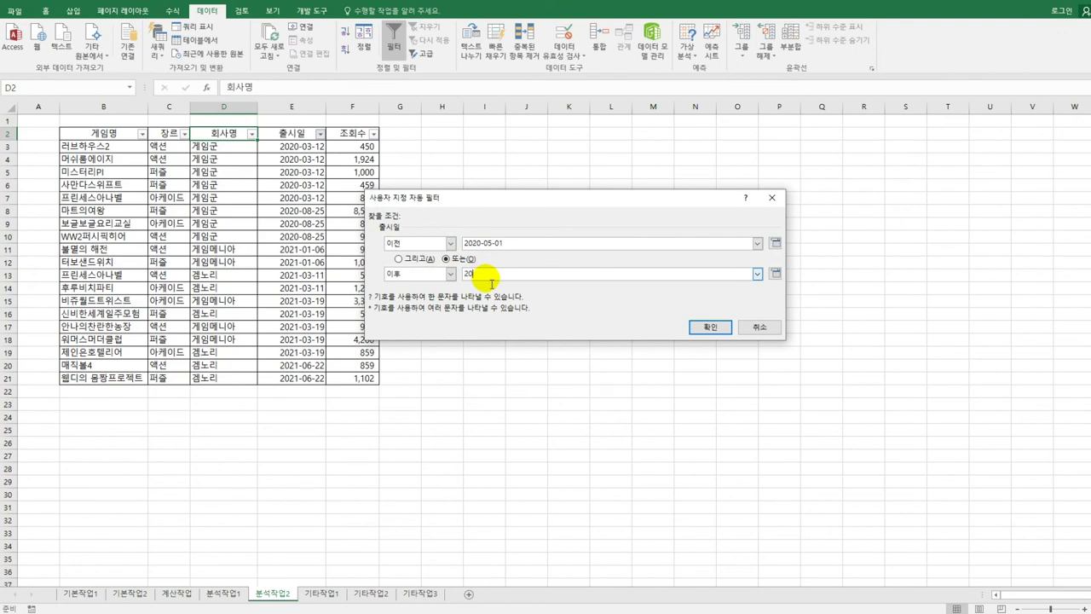
text(21-05-01)
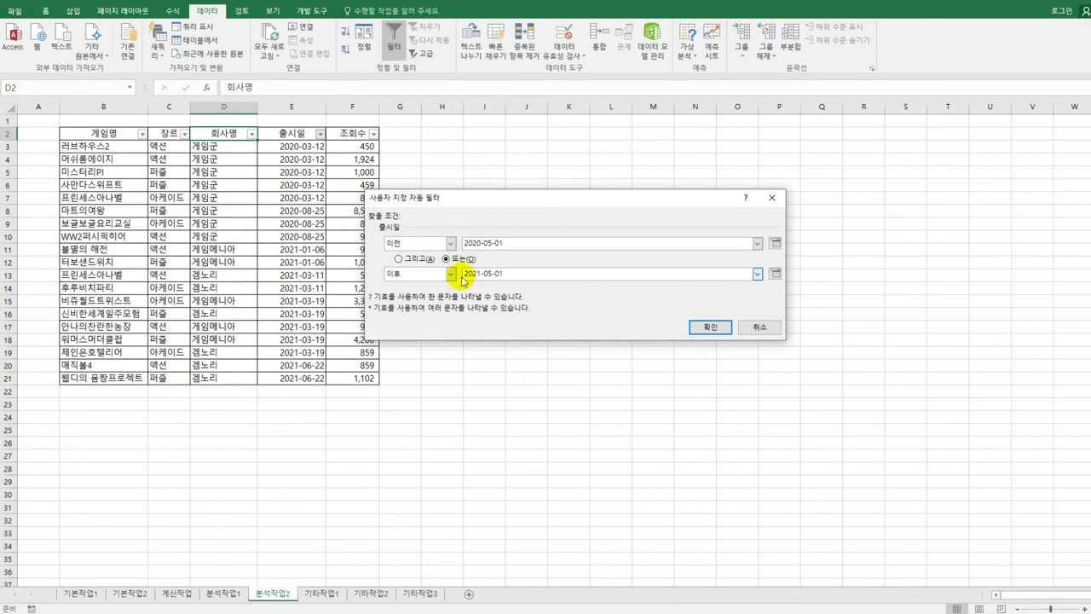
click(460, 260)
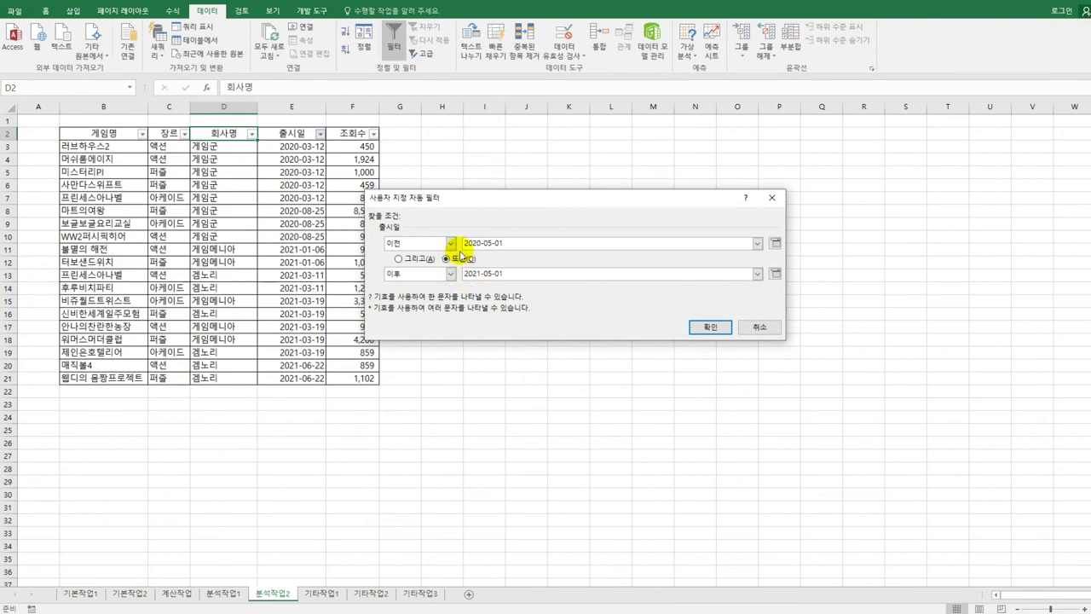
click(716, 327)
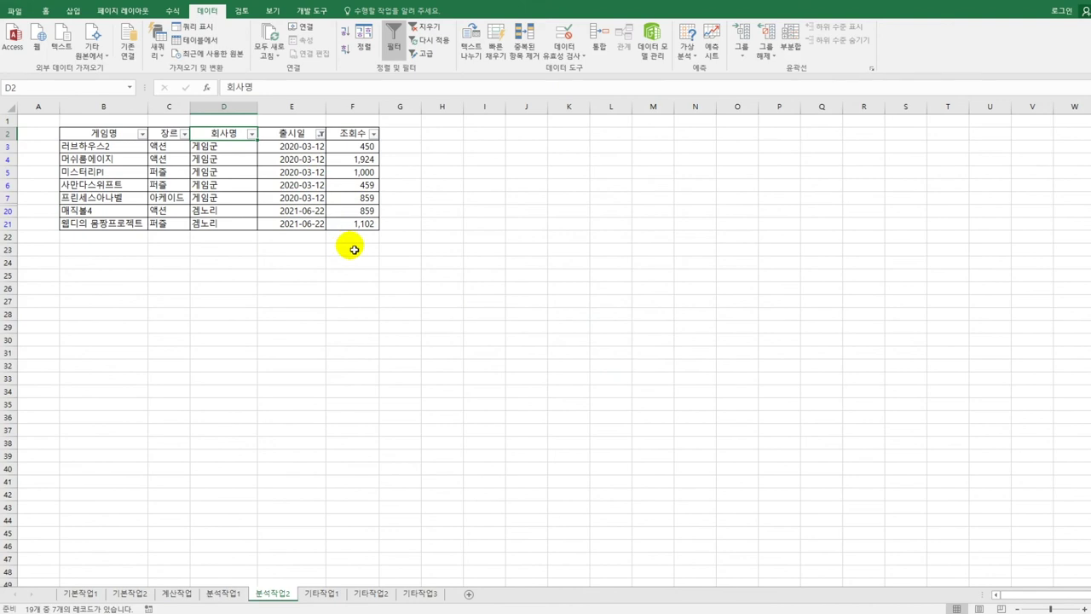
On sheet 기타작업1, change the chart's 전체사업체 series to 표식이 있는 꺾은선형.
key(ctrl+Page_Down)
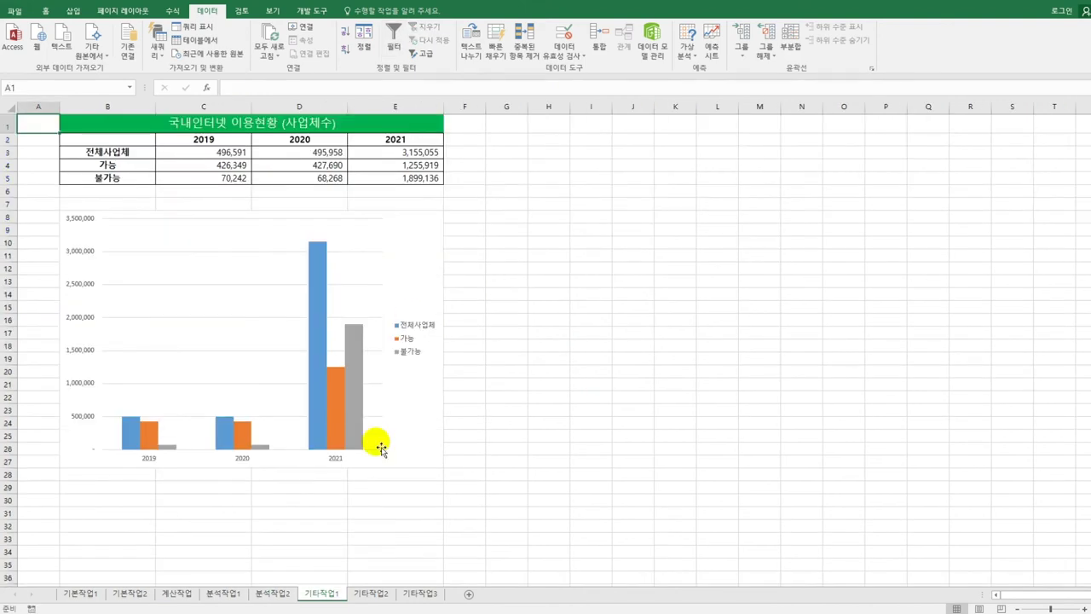
click(420, 301)
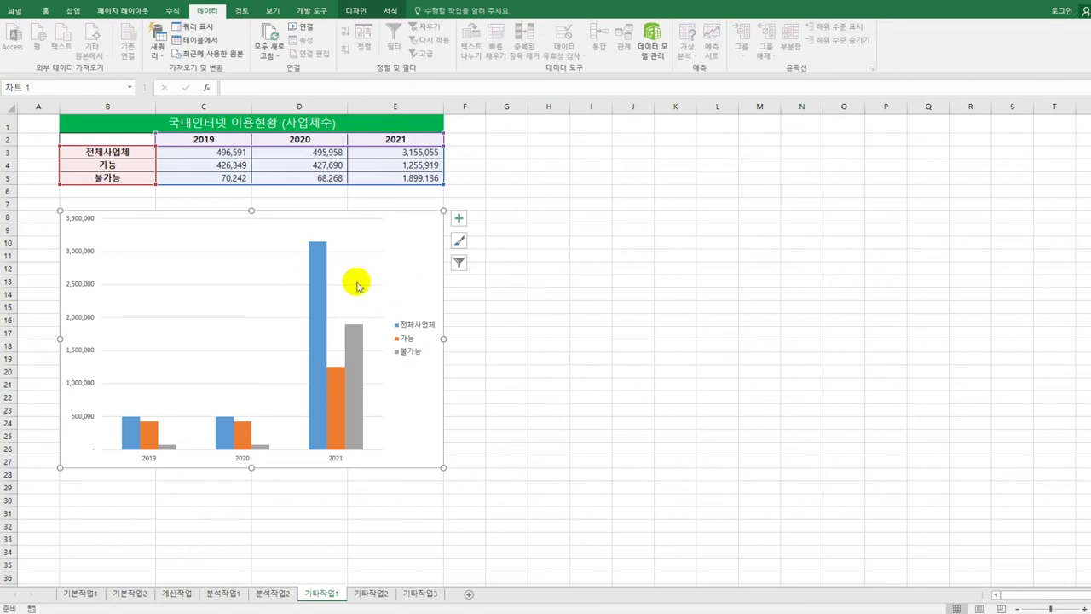
click(311, 265)
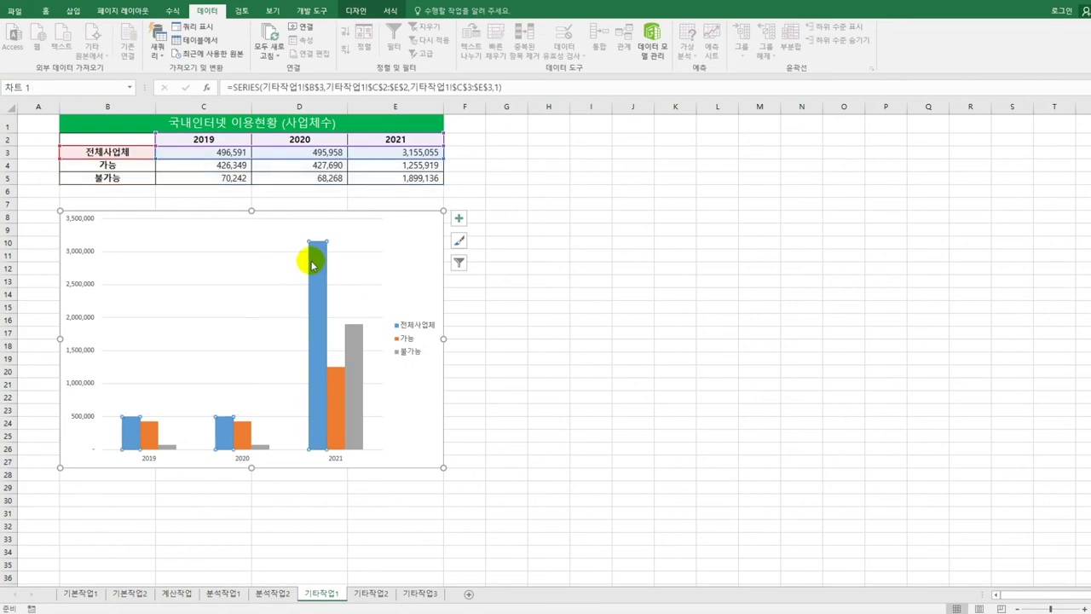
right_click(311, 265)
click(359, 299)
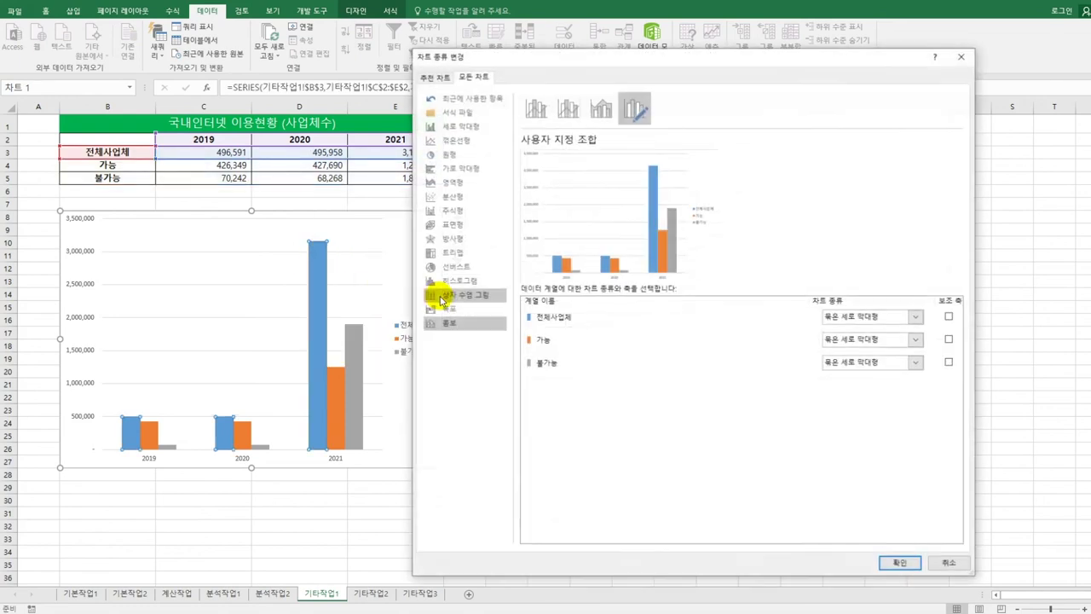
click(560, 321)
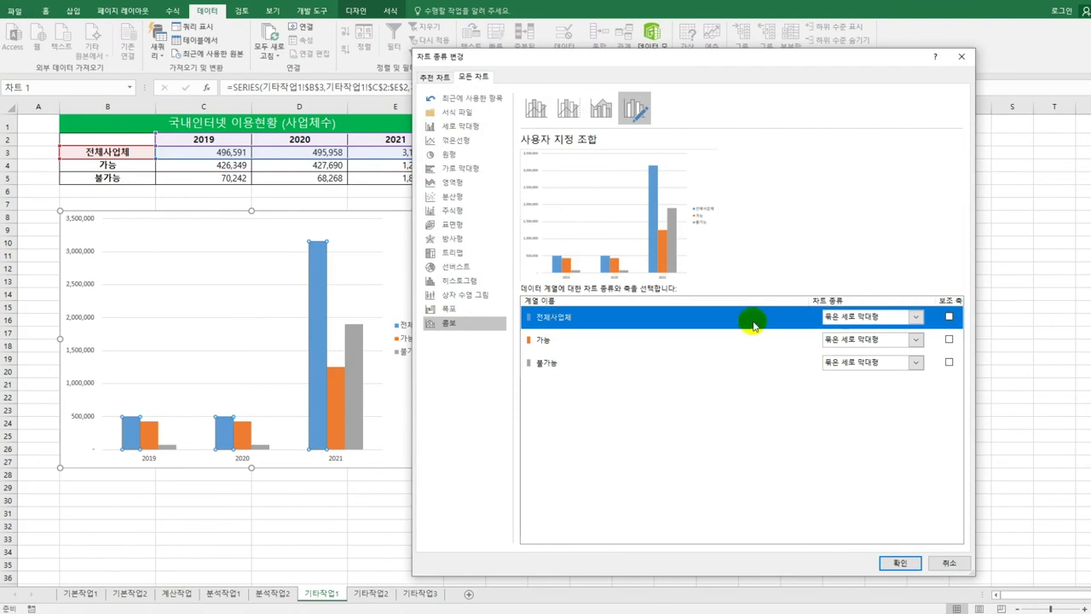
click(915, 316)
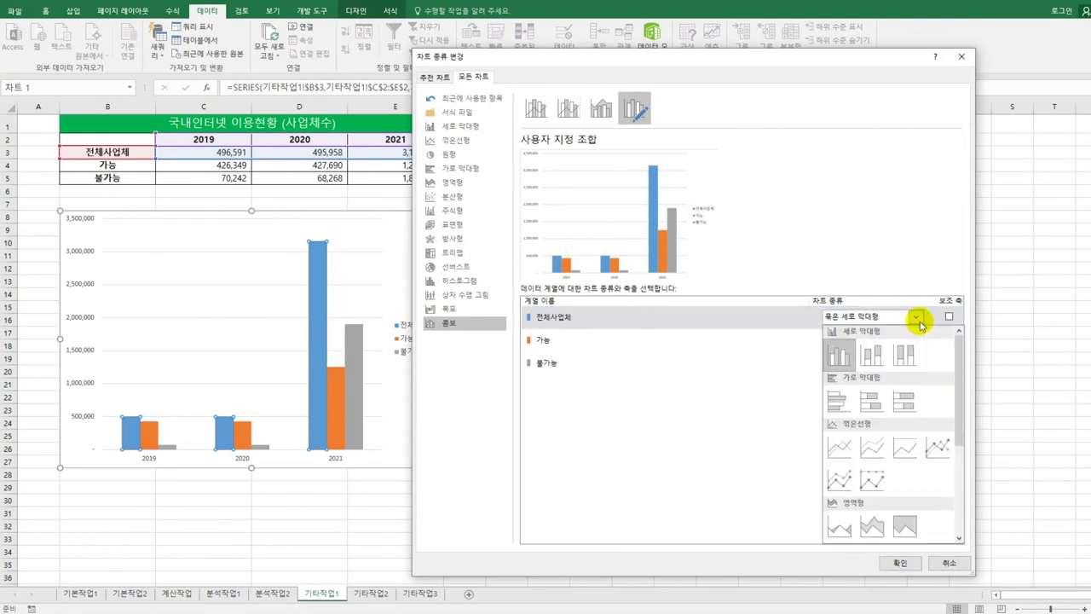
click(941, 447)
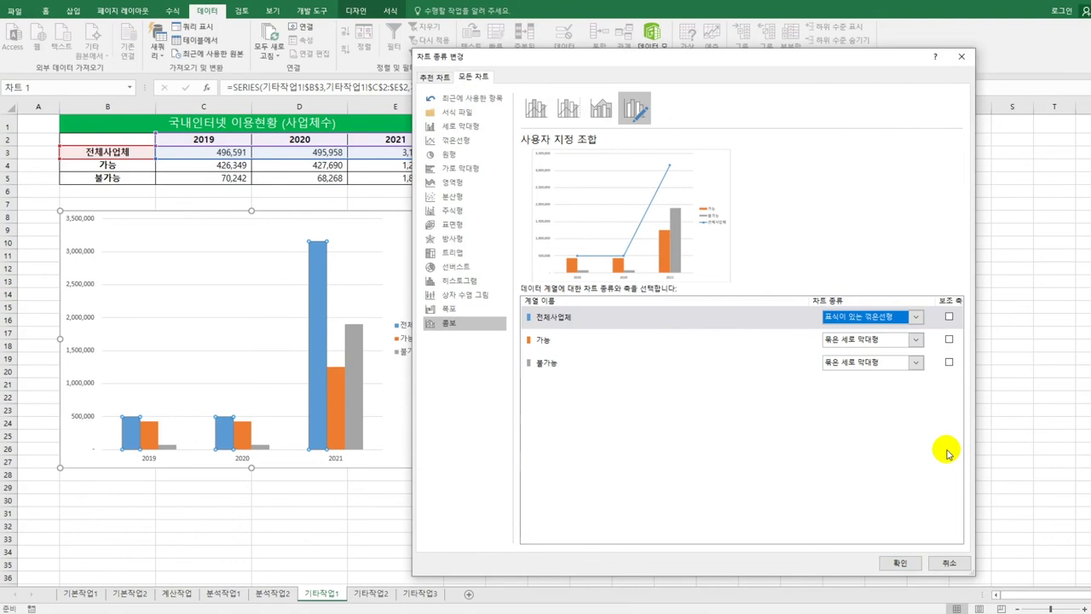
click(891, 565)
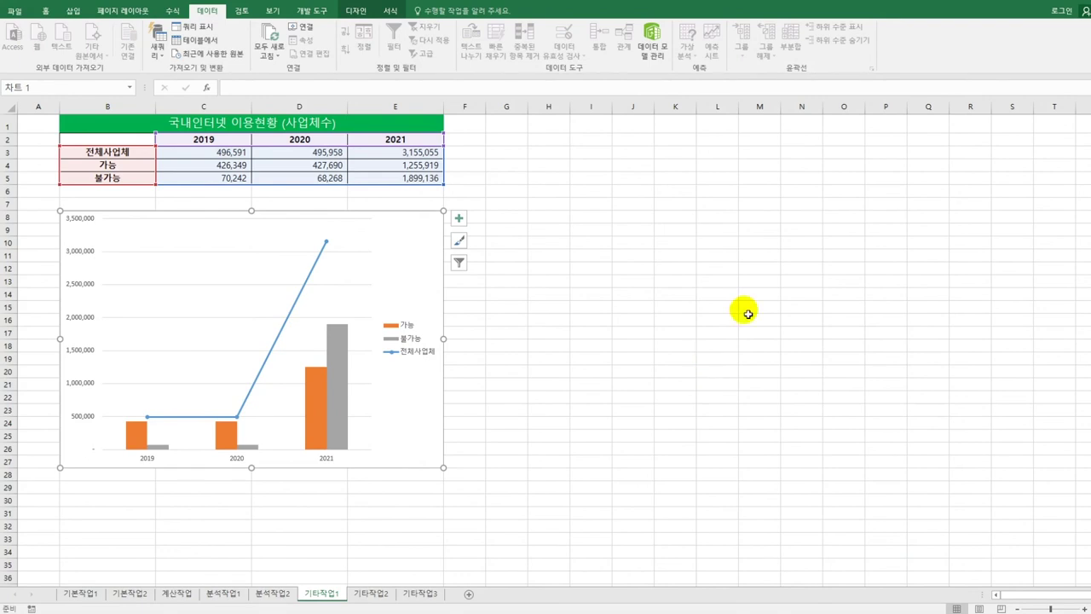
Place the chart legend at 아래쪽.
click(458, 218)
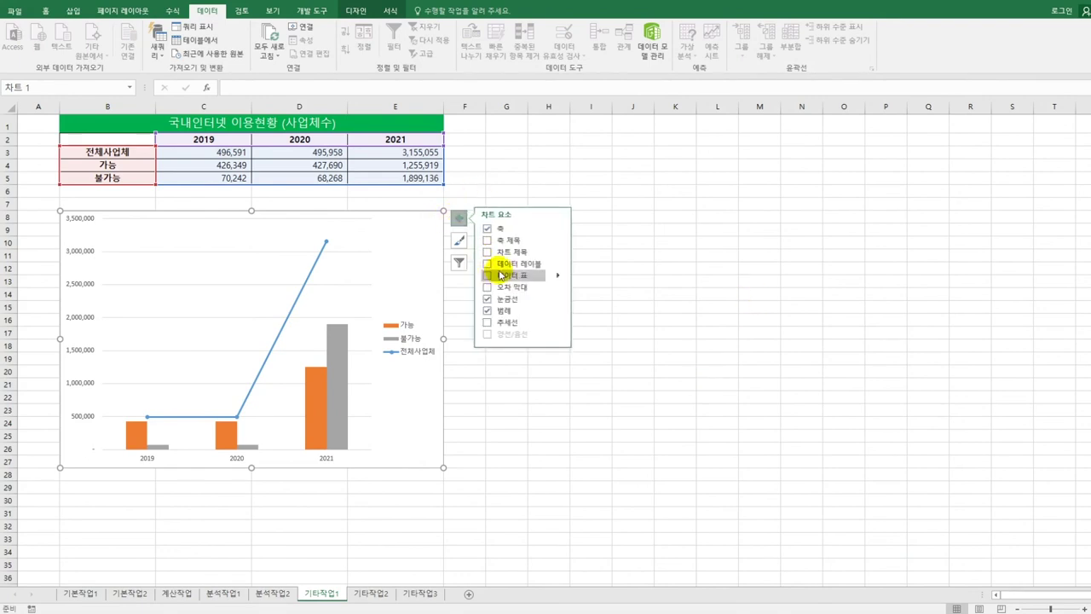
click(558, 312)
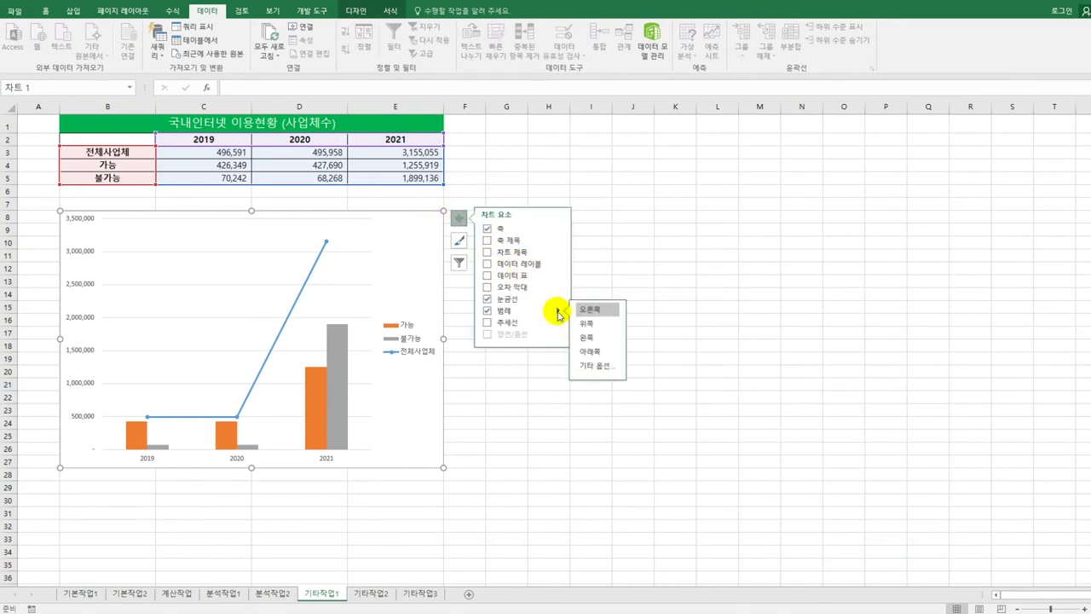
click(591, 350)
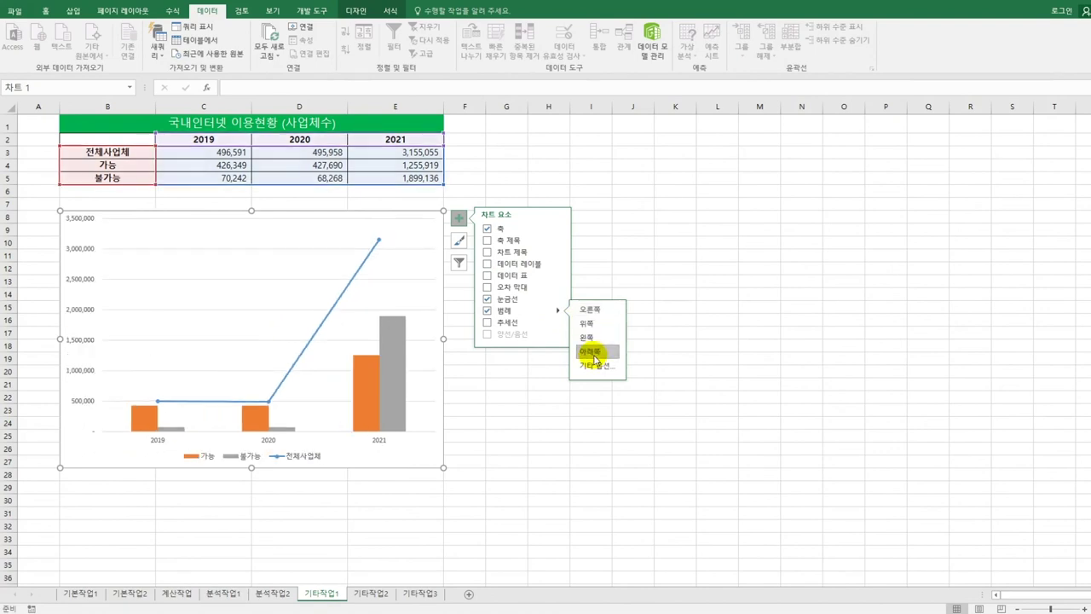
Format the 전체사업체 series as a smoothed line (완만한 선) plotted on the 보조 축.
click(329, 318)
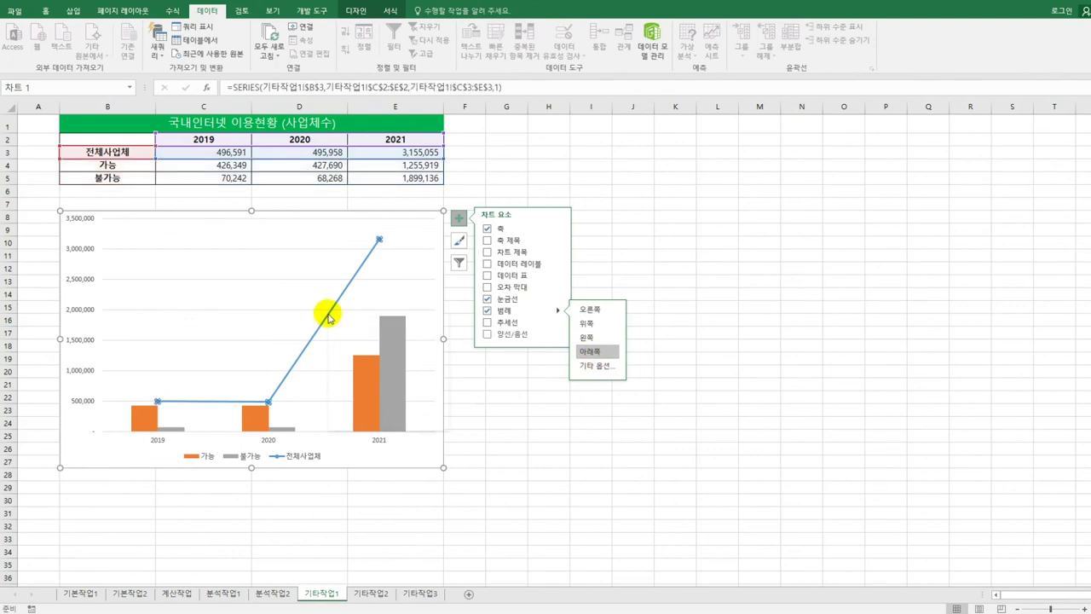
right_click(329, 317)
click(419, 420)
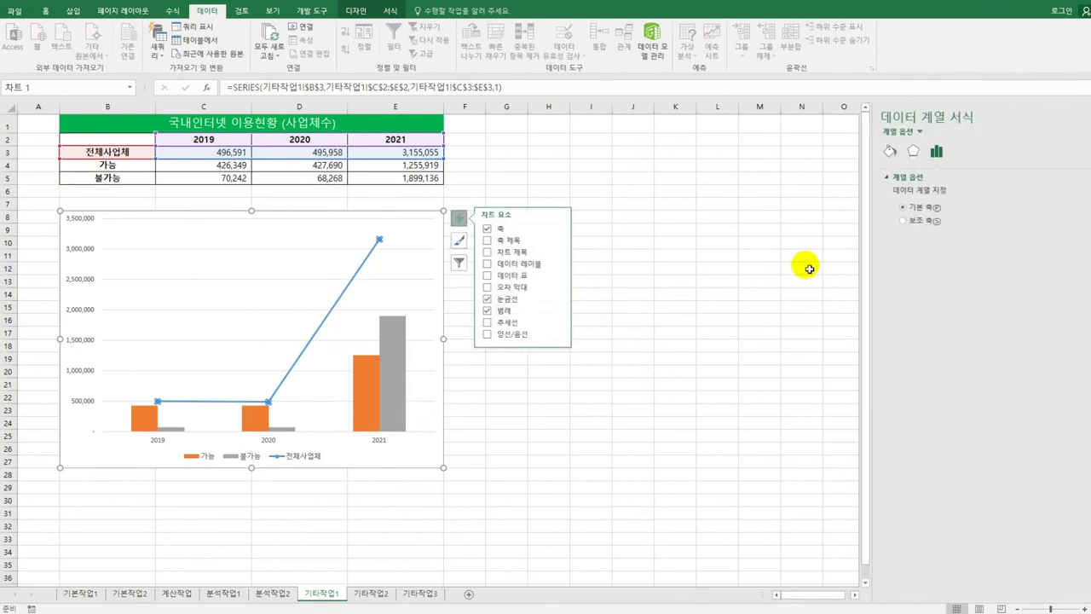
click(889, 151)
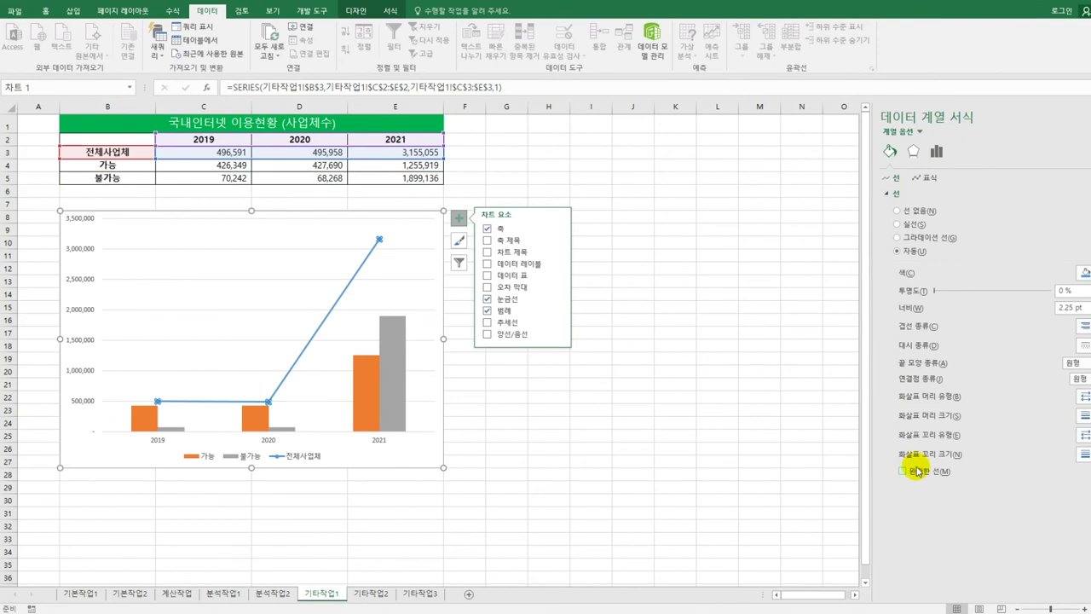
click(918, 475)
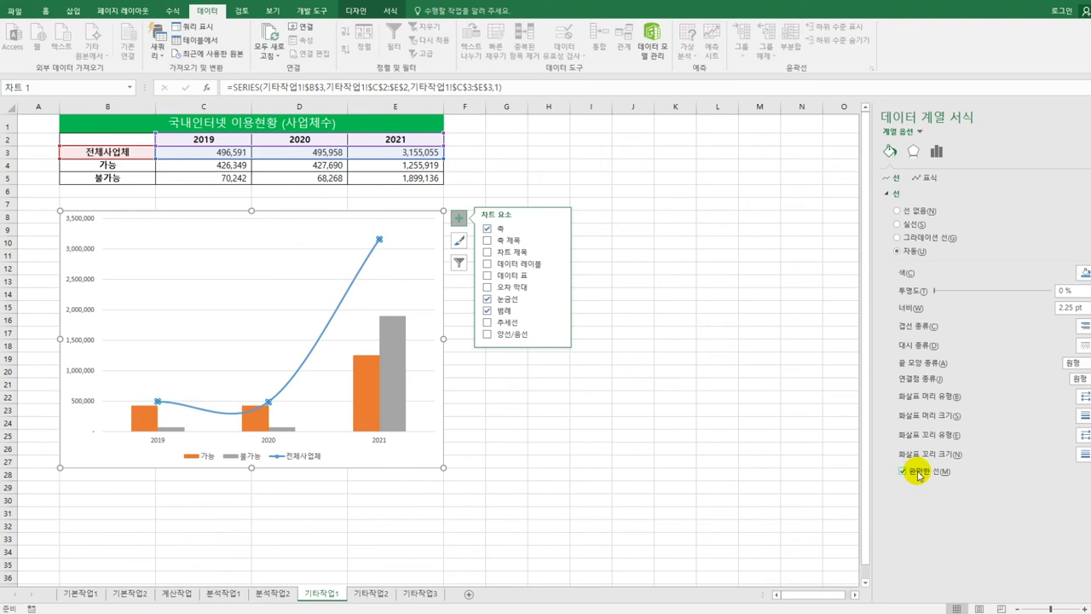
click(933, 158)
click(903, 220)
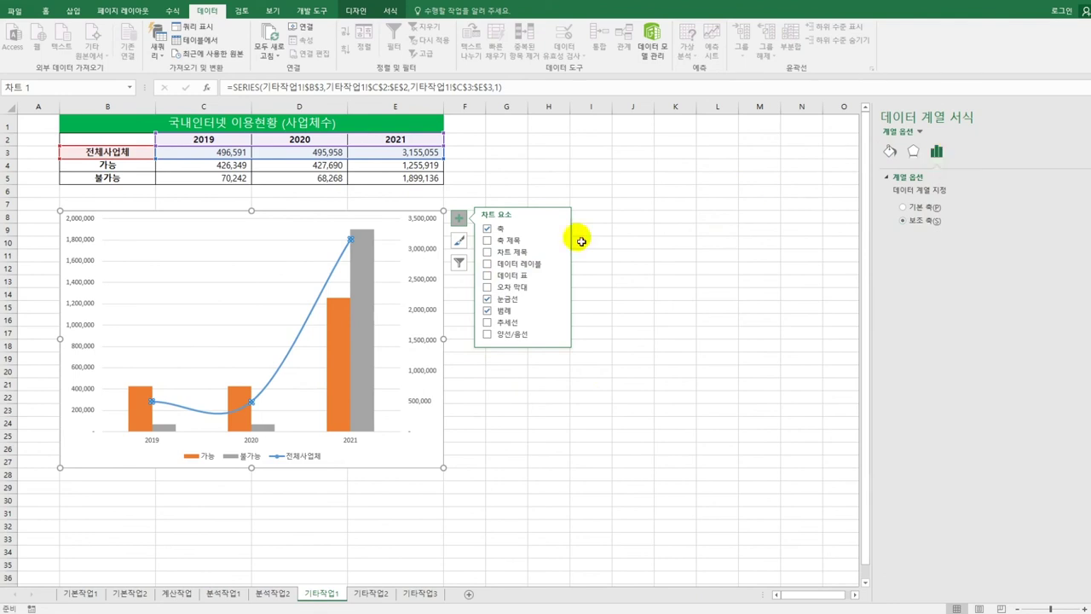
Set the chart's secondary vertical axis bounds to a 최소 of 100000 and a 최대 of 4100000.
click(419, 254)
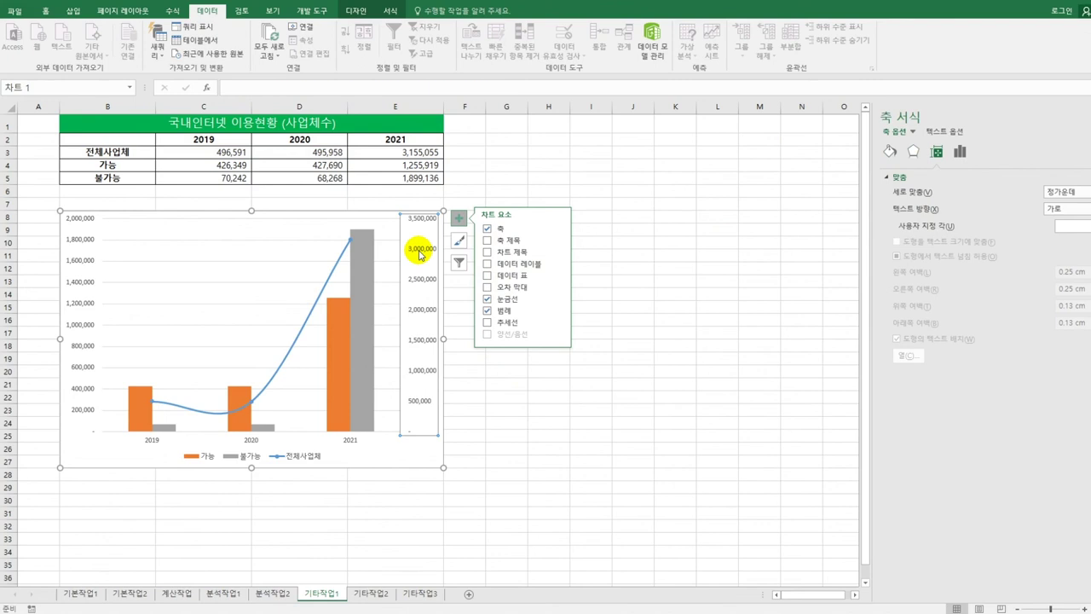
click(960, 154)
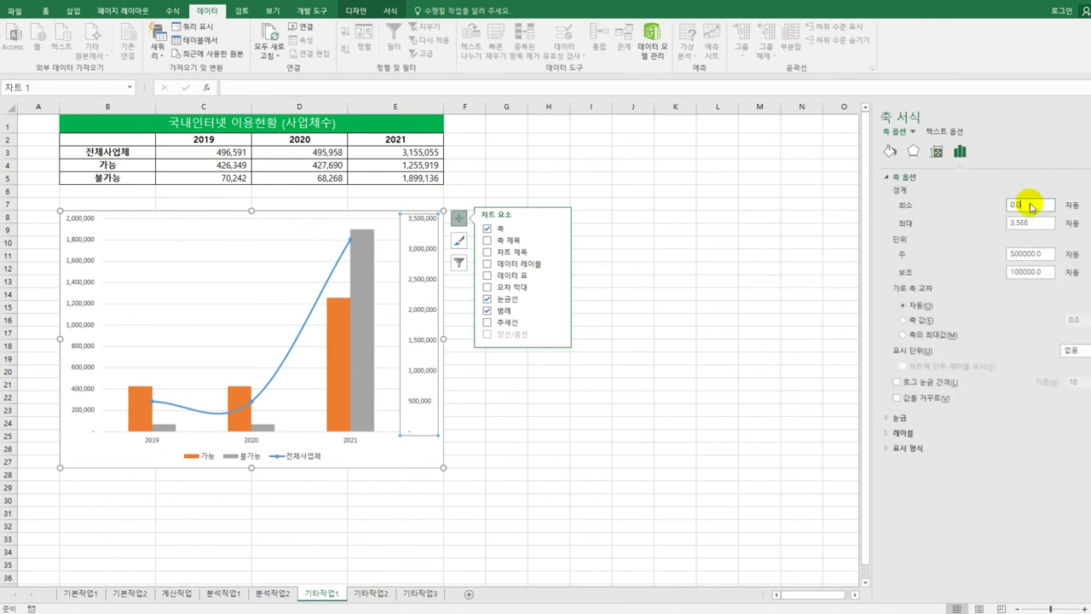
drag(1029, 207, 999, 207)
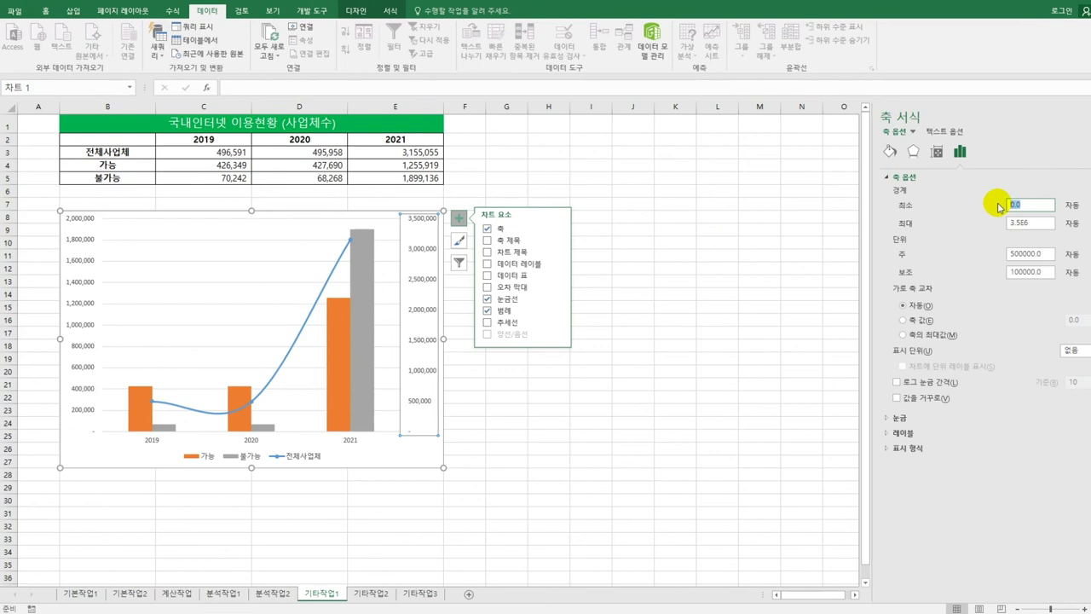
text(10000)
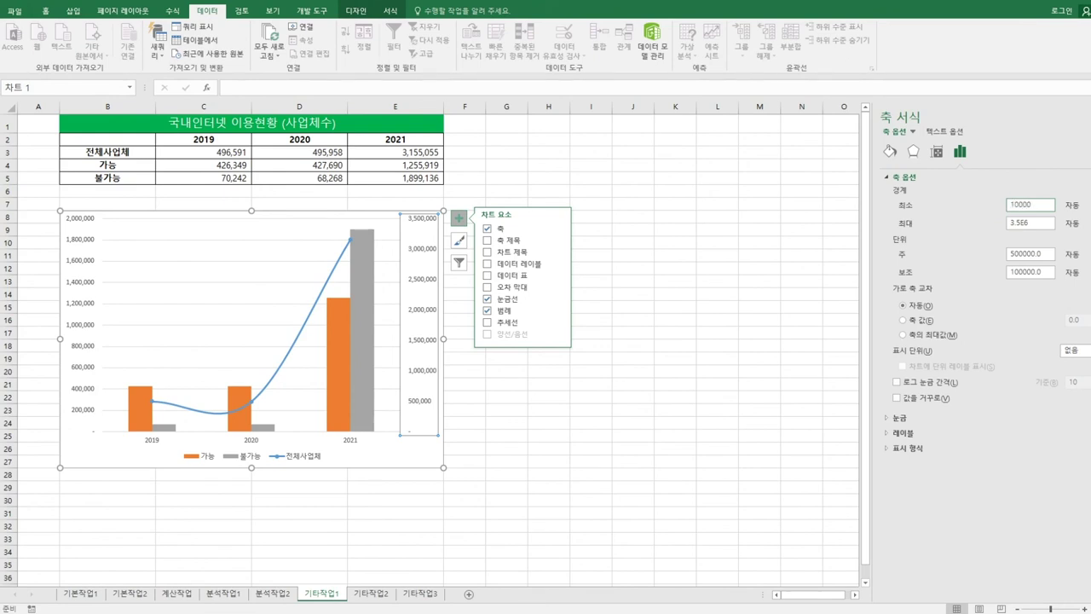
text(0)
key(Tab)
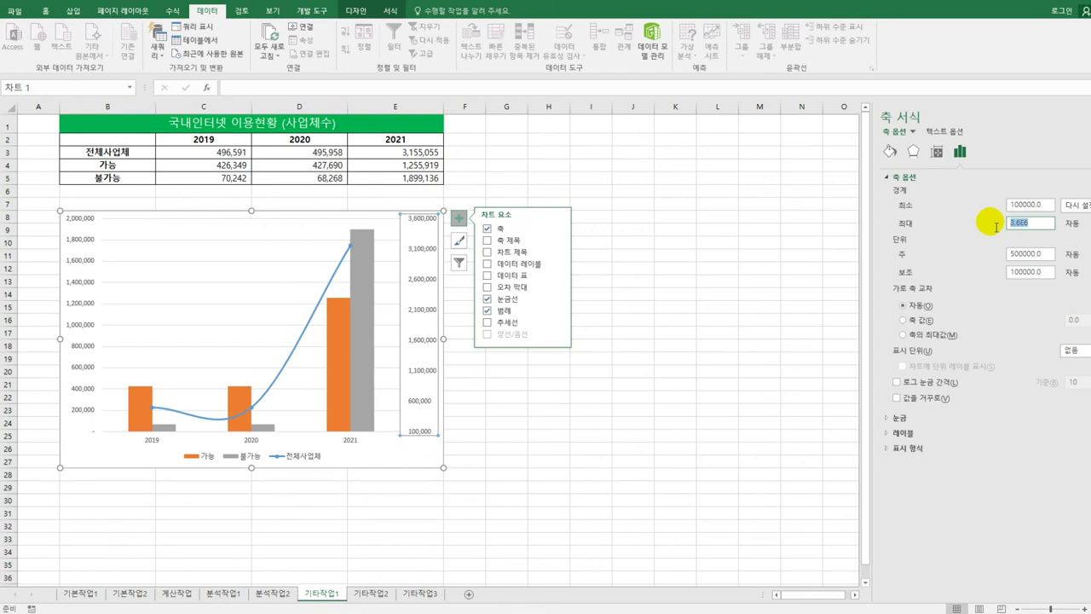
text(41)
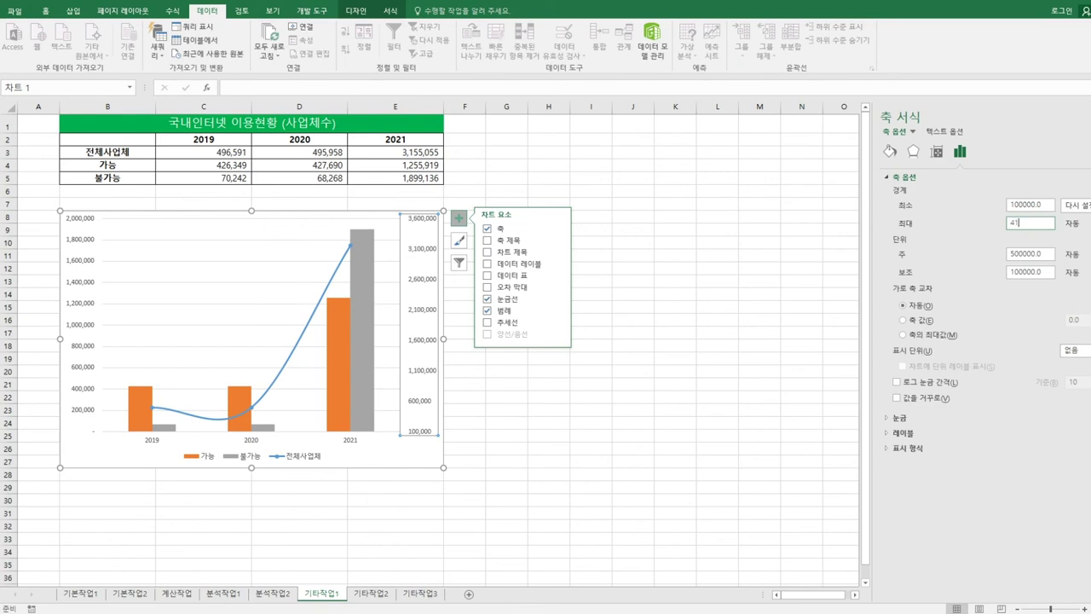
text(00000)
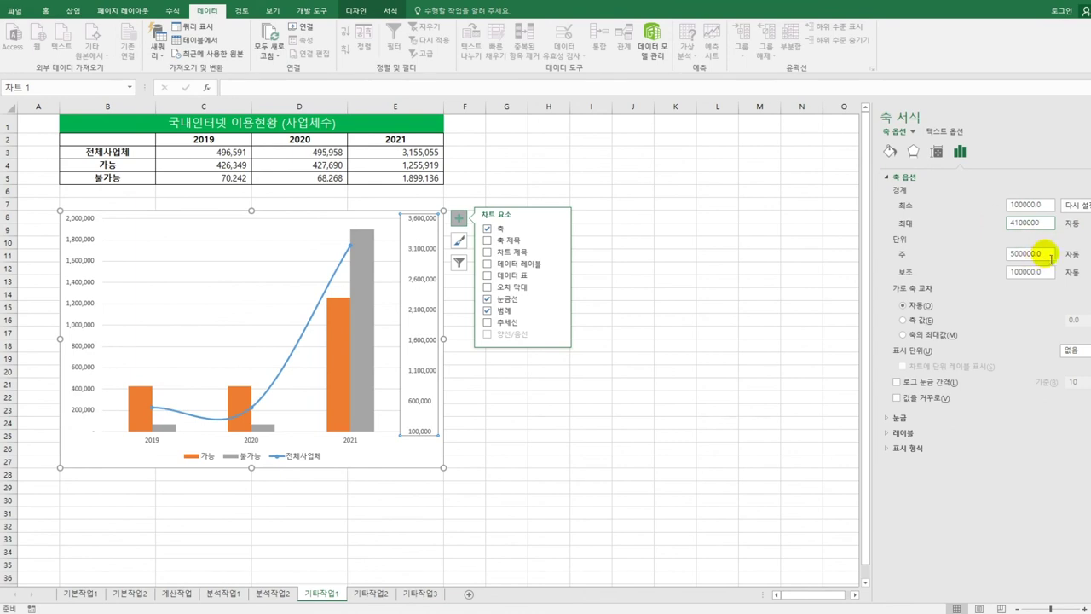
Set the secondary vertical axis's major unit (주) to 1000000.
drag(1048, 253, 999, 256)
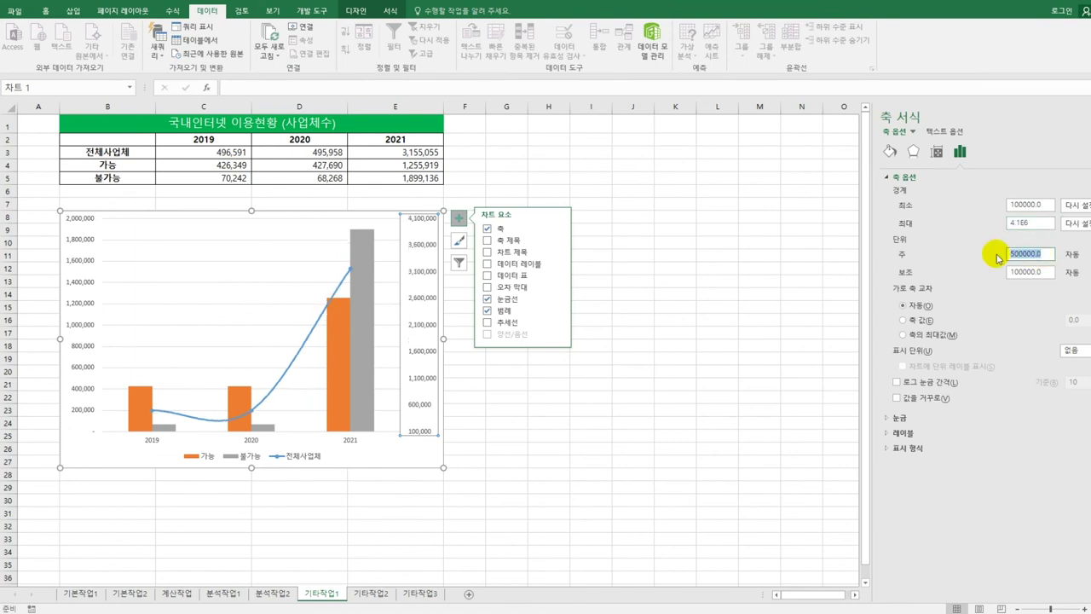
text(1000)
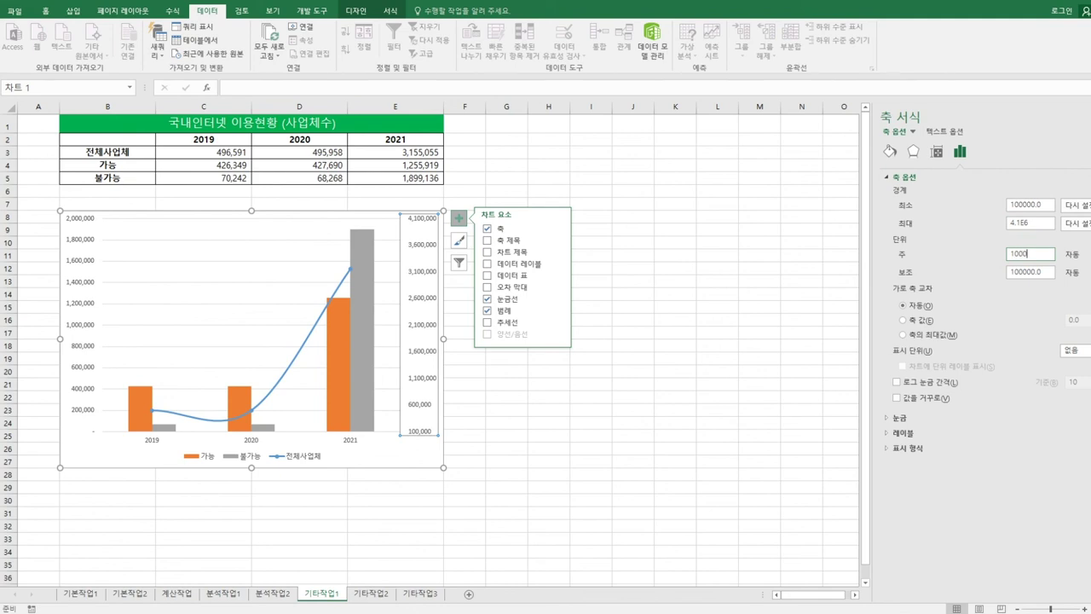
text(000)
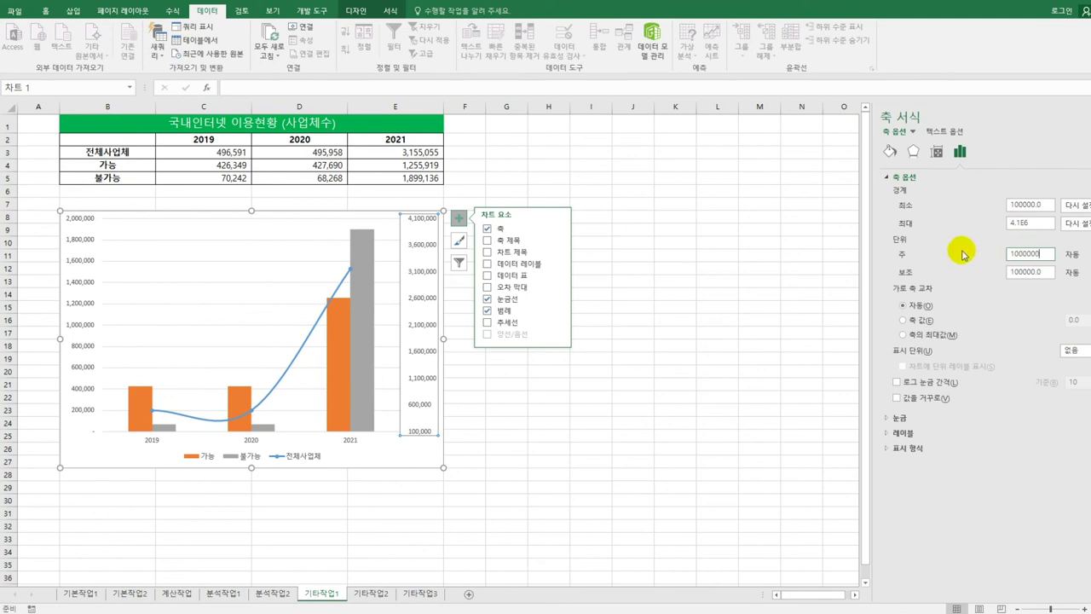
click(419, 463)
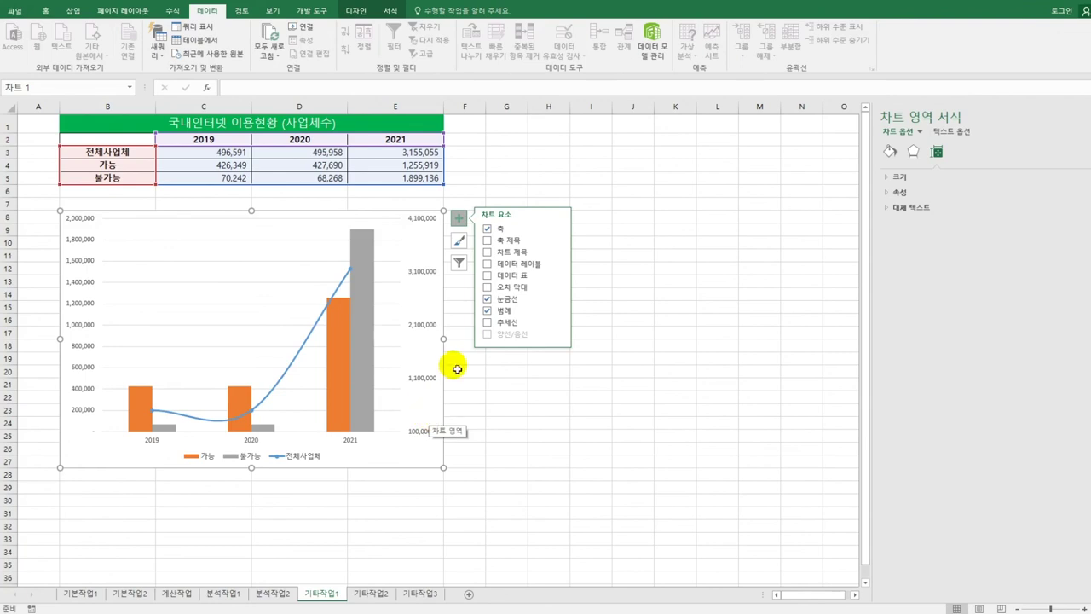
Set the secondary vertical axis's 표시 단위 to 천, with the unit label shown on the chart.
click(417, 275)
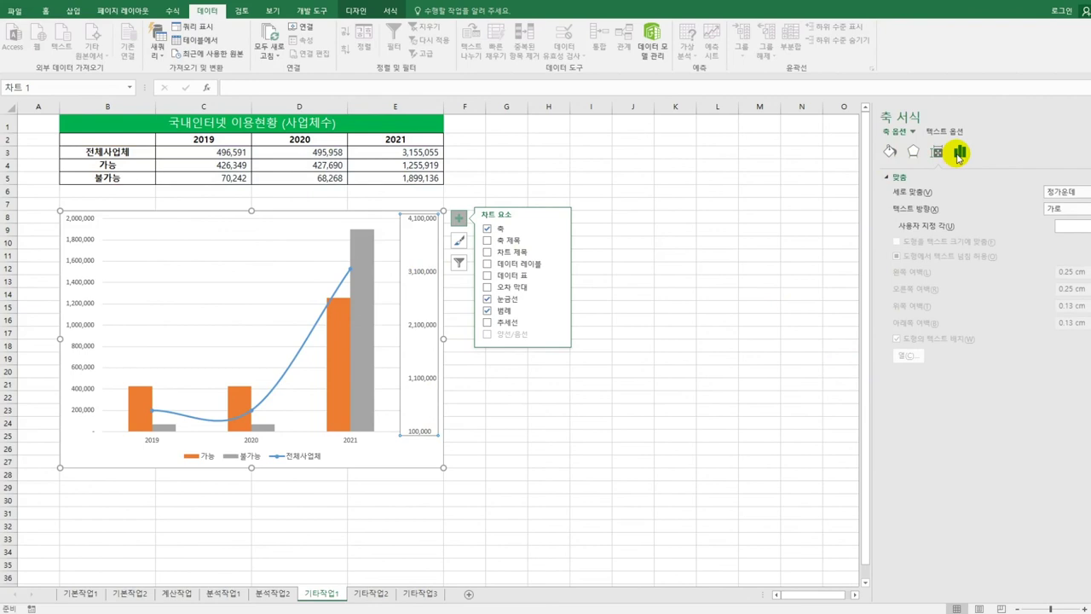
click(959, 151)
click(900, 177)
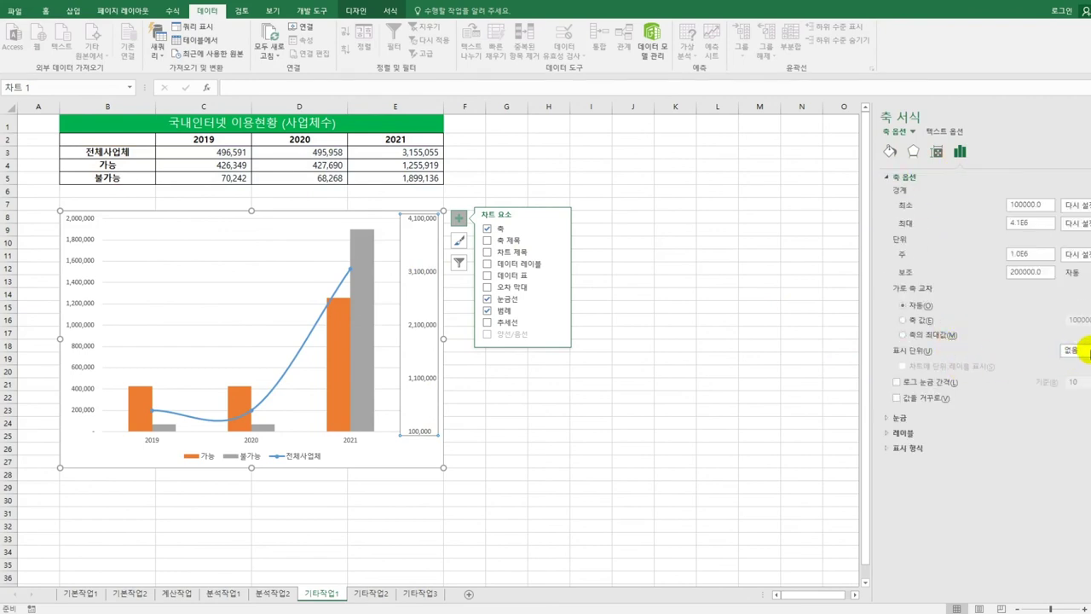
click(1081, 350)
click(1083, 389)
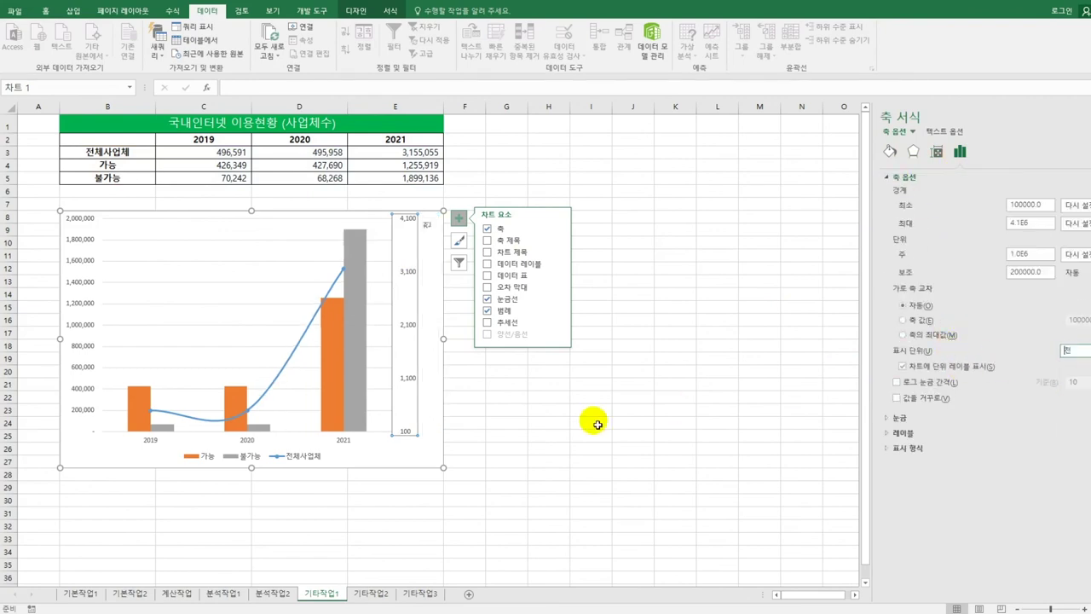
Change the 텍스트 방향 of the secondary axis's 천 unit label to 가로.
click(429, 225)
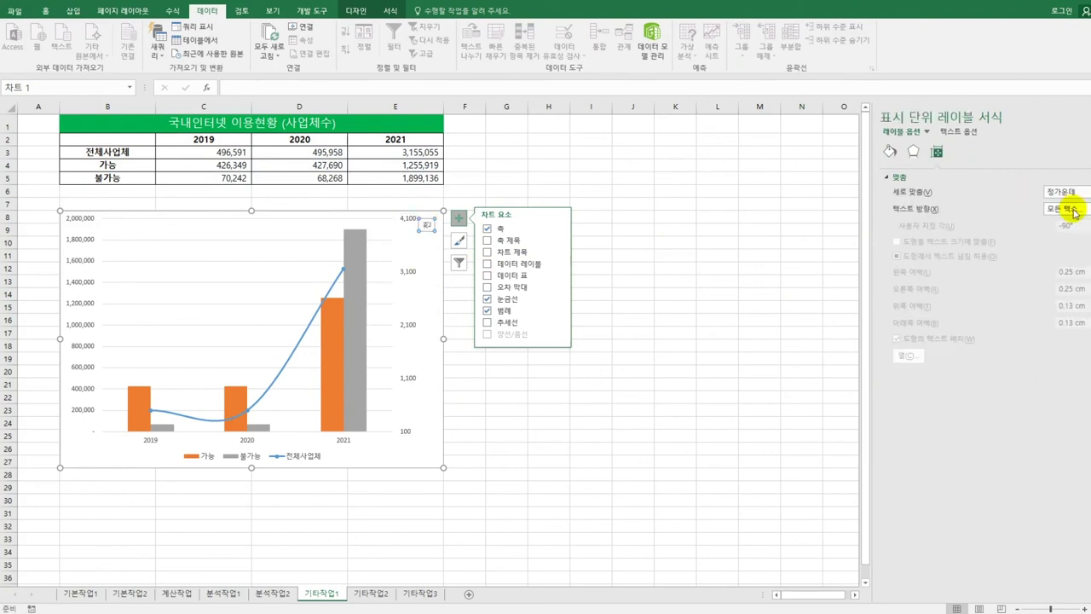
click(1073, 210)
click(1048, 233)
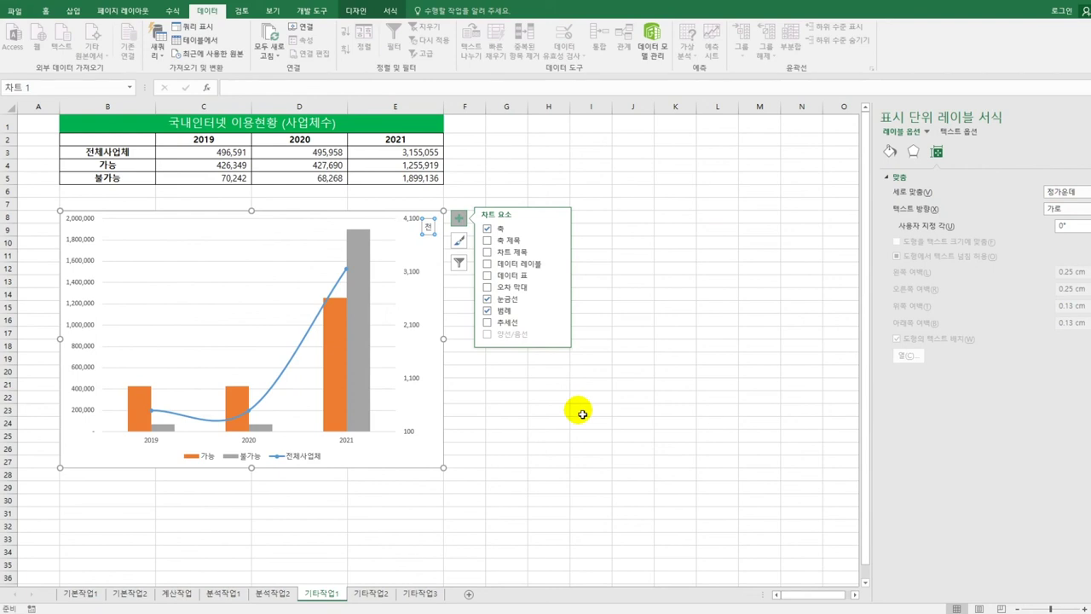
Give the chart area border rounded corners (둥근 모서리).
click(437, 398)
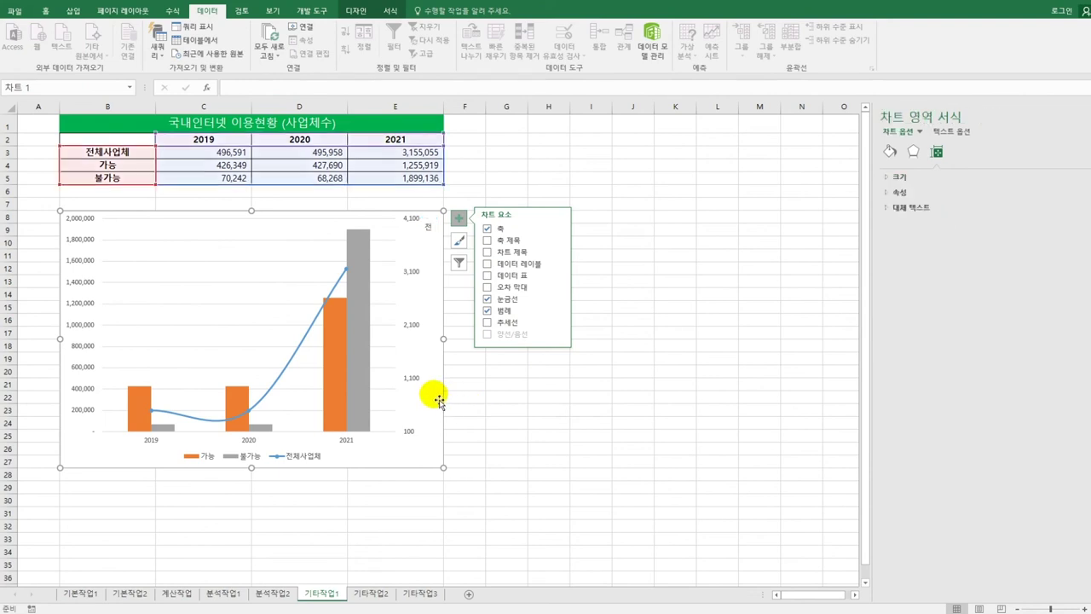
click(889, 153)
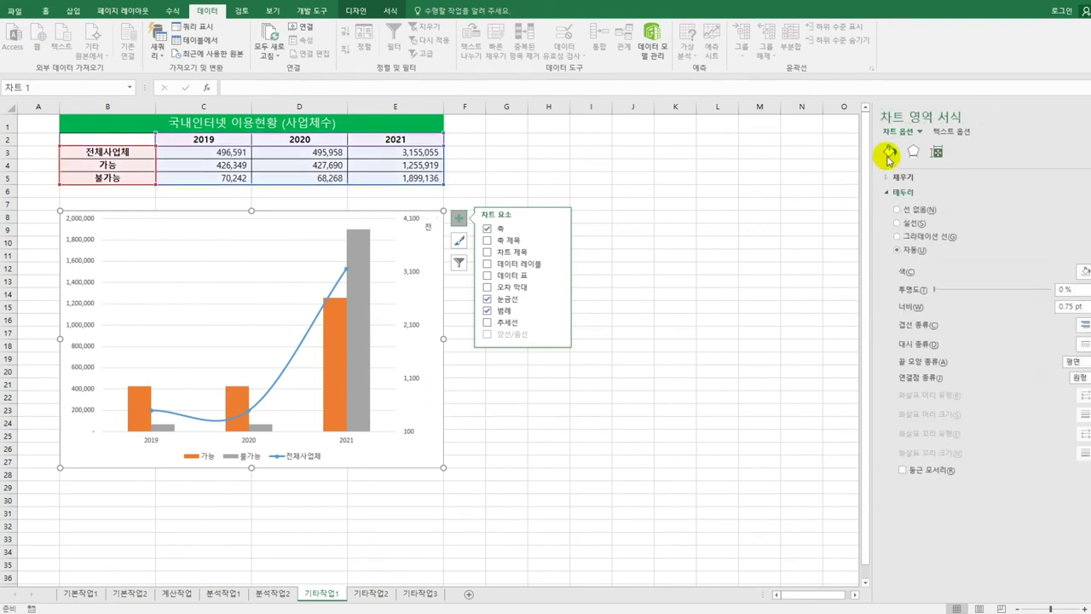
click(927, 471)
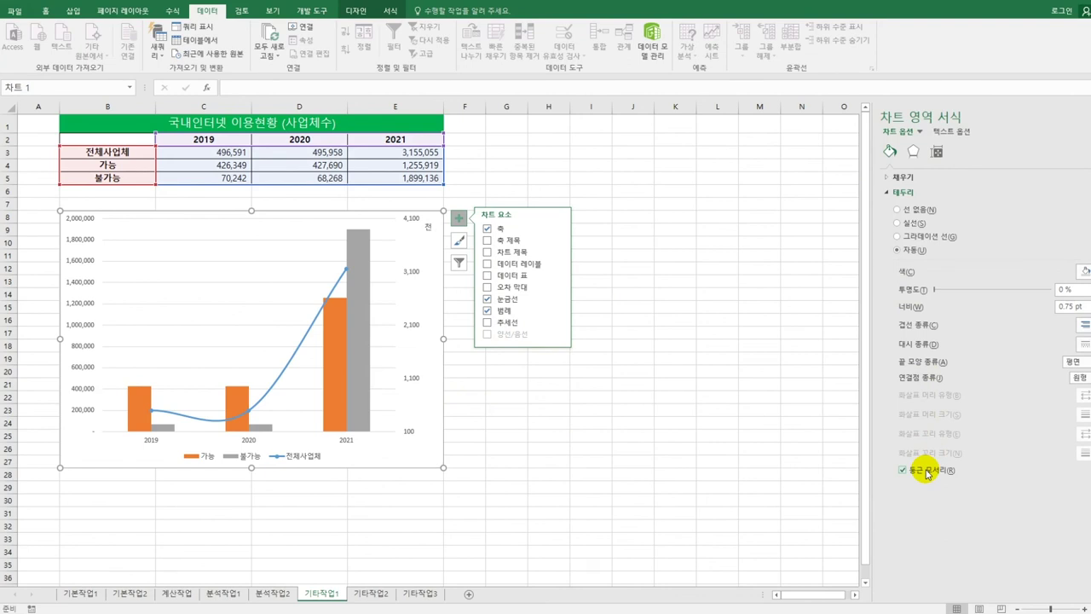
Apply the 바깥쪽 shadow preset with a 45° angle and 3 pt distance to the chart area.
click(912, 151)
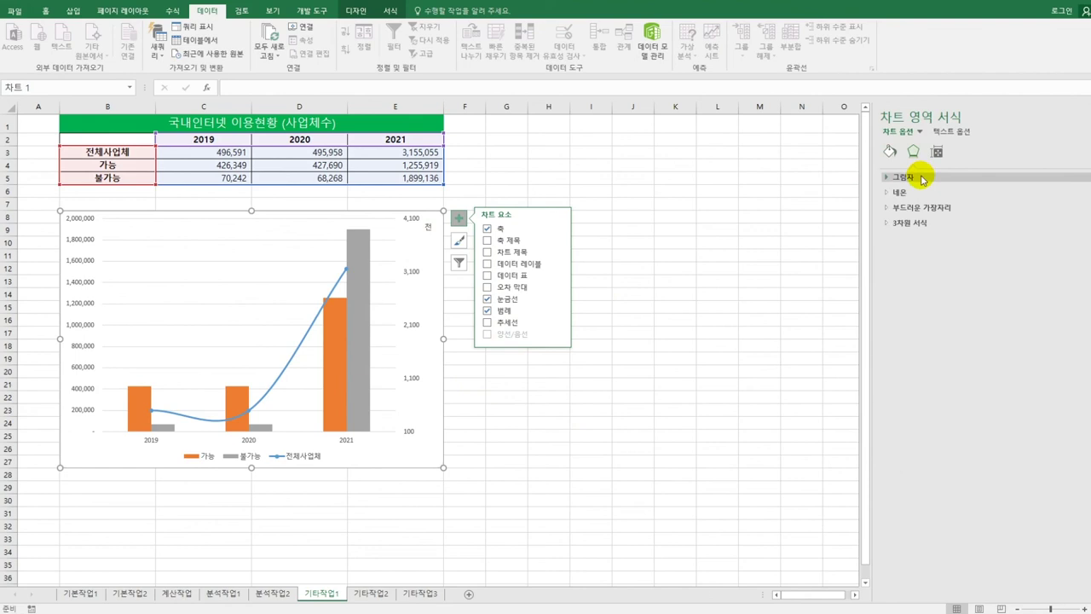
click(924, 178)
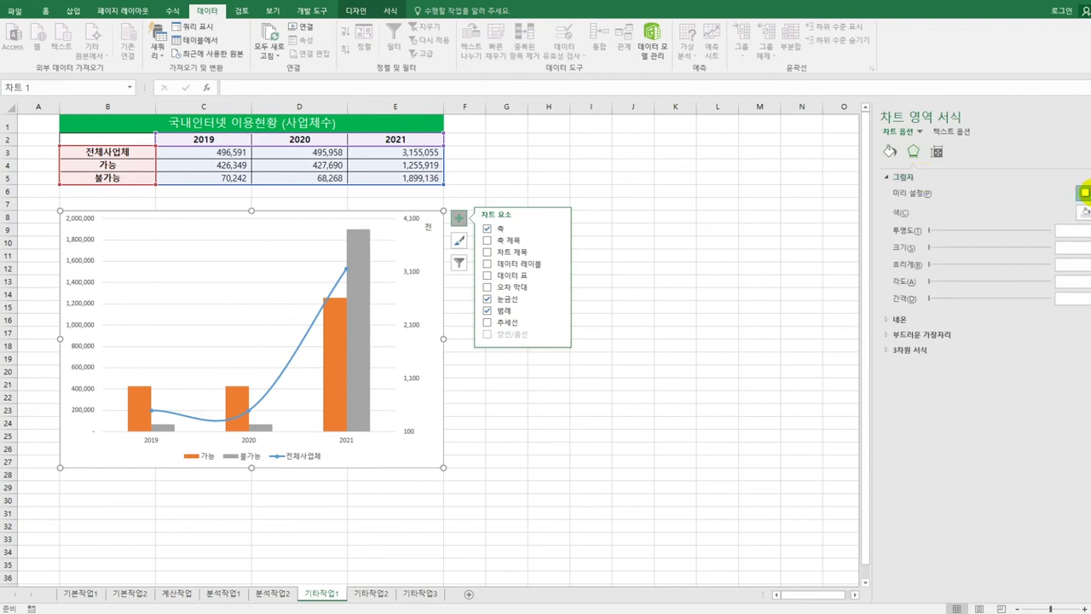
click(1084, 192)
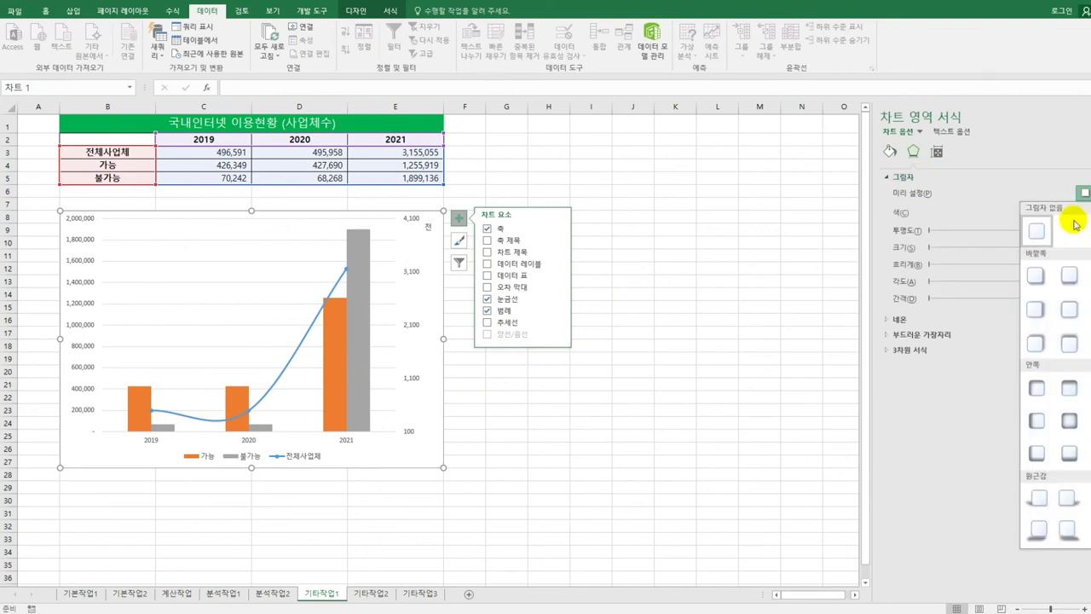
click(1044, 280)
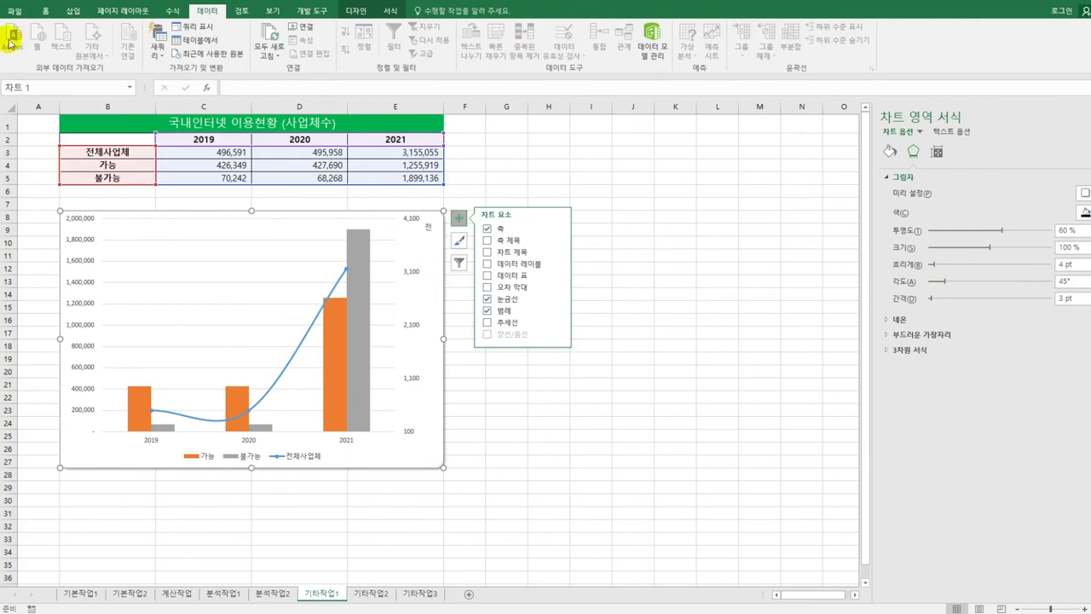
Set the whole chart's font to 굴림 at size 10.5, and deselect the chart.
click(46, 11)
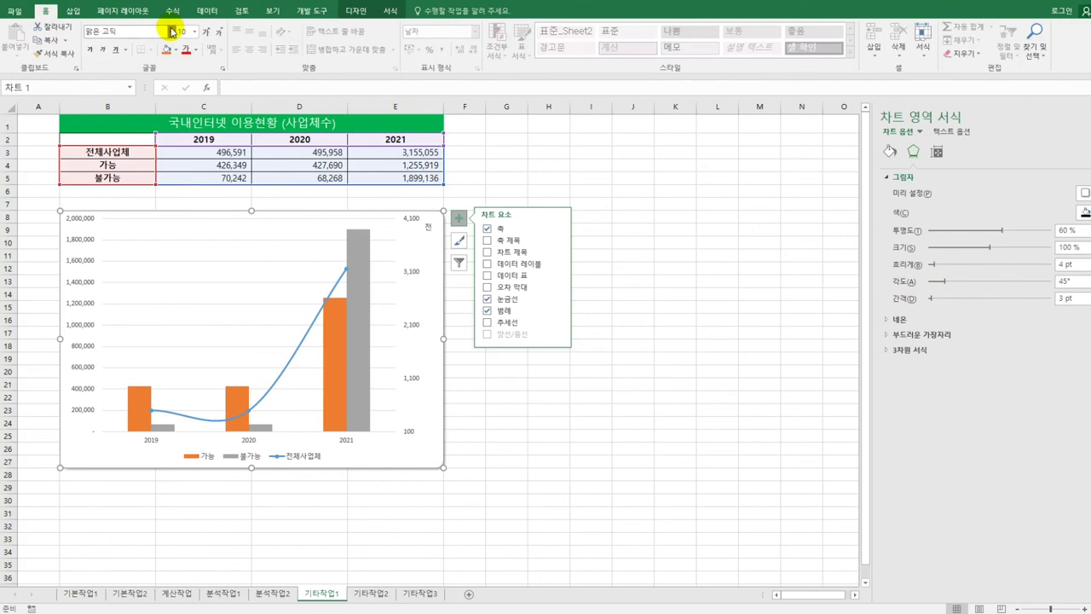
click(172, 31)
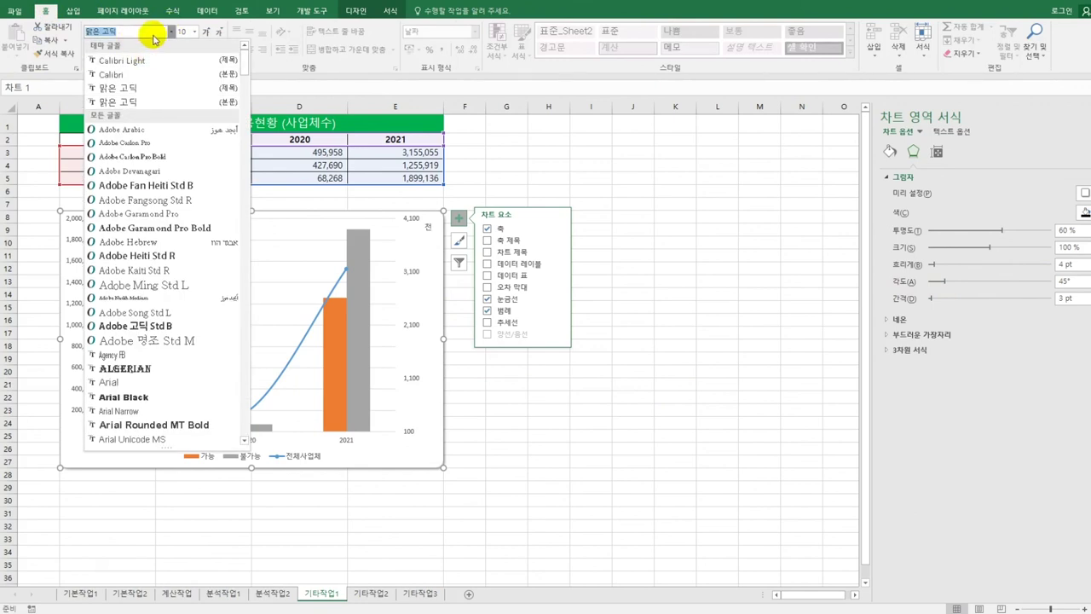
text(굴림)
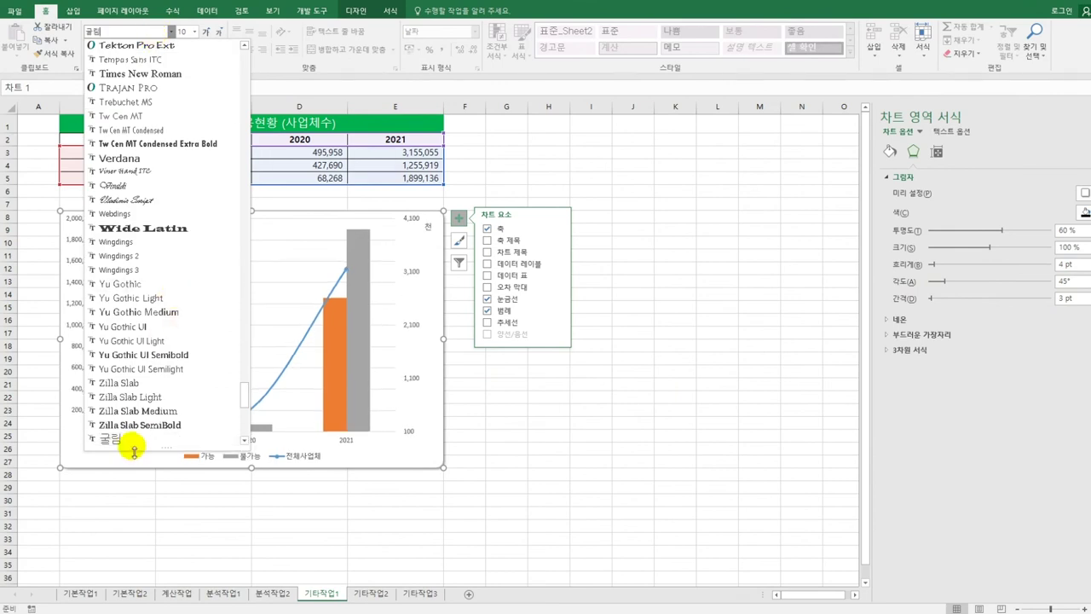
click(111, 439)
click(194, 32)
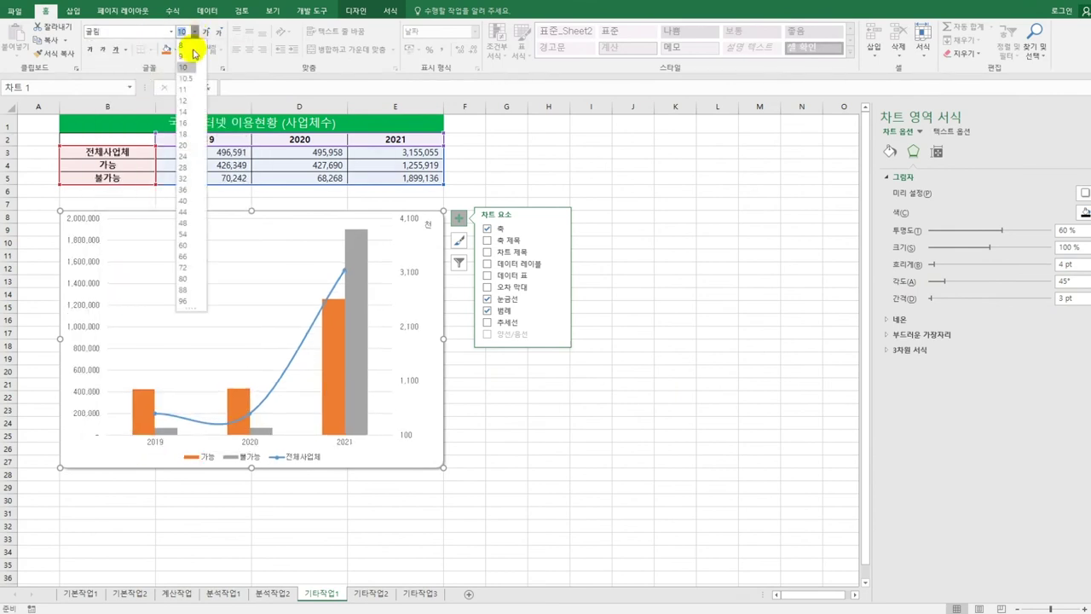
click(187, 77)
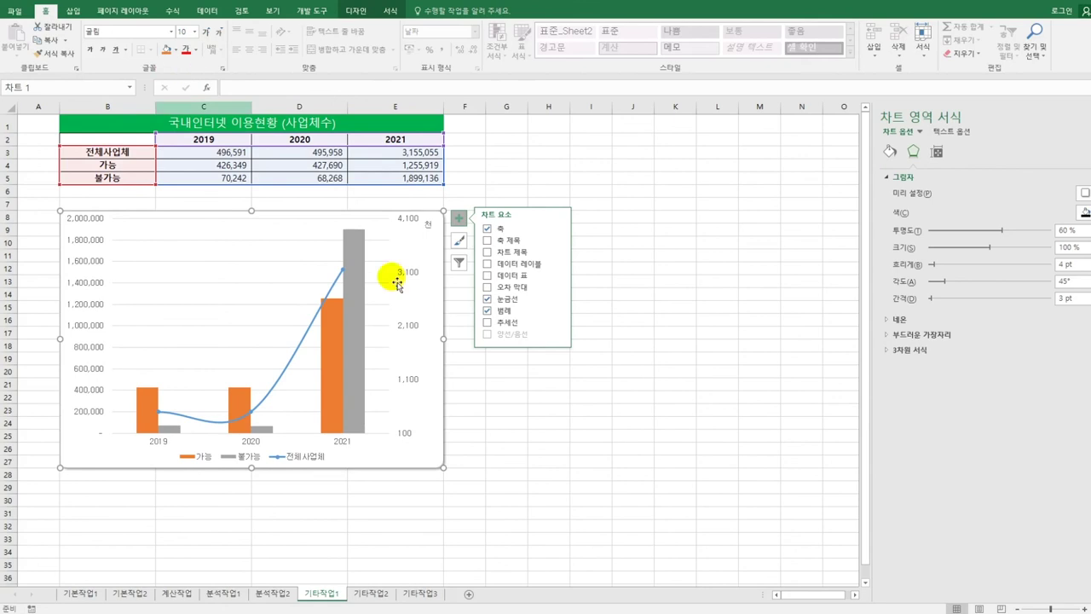
click(458, 218)
click(517, 428)
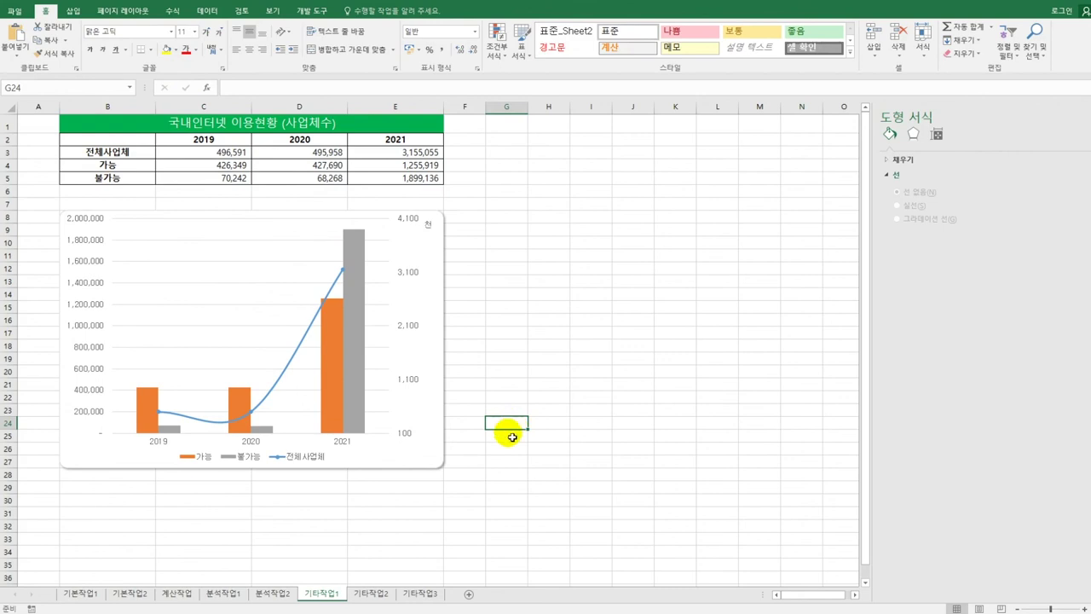
On sheet 기타작업2, start recording a macro named 서식적용 from an empty cell outside the table.
click(372, 593)
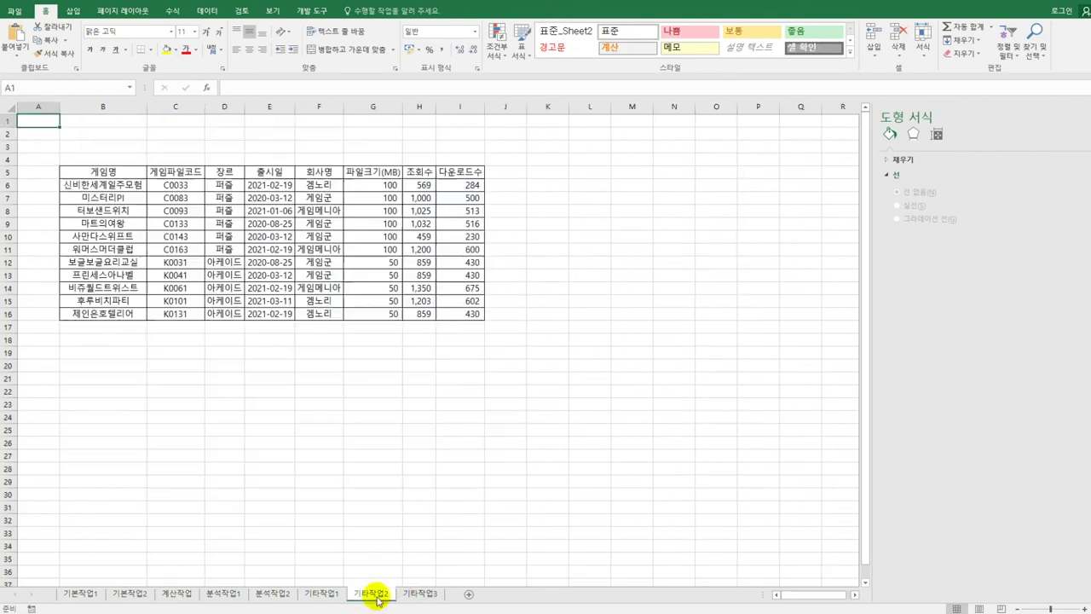
click(559, 211)
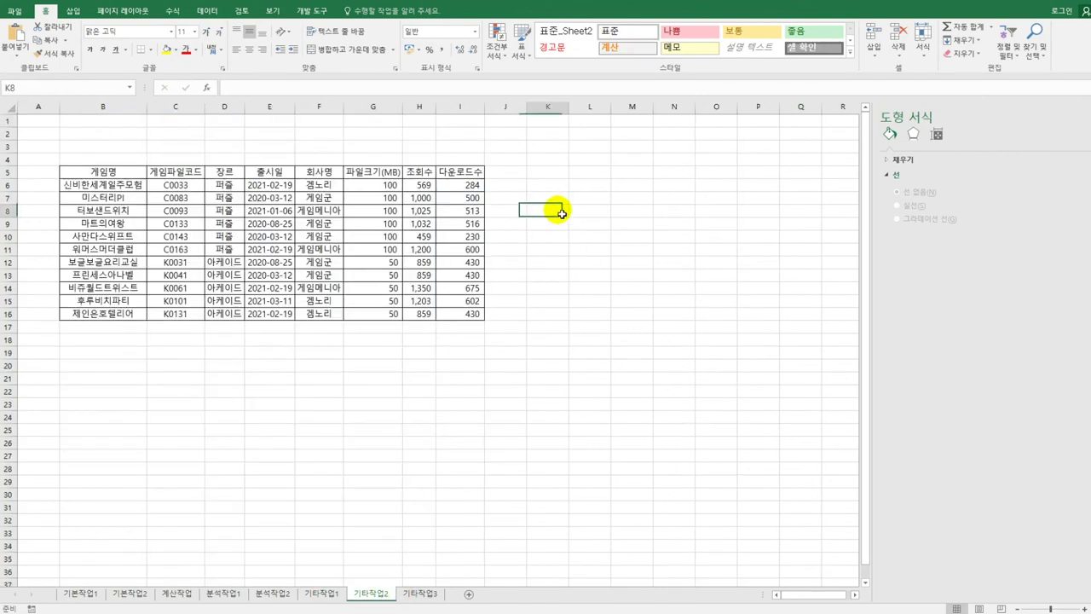
click(313, 11)
click(81, 27)
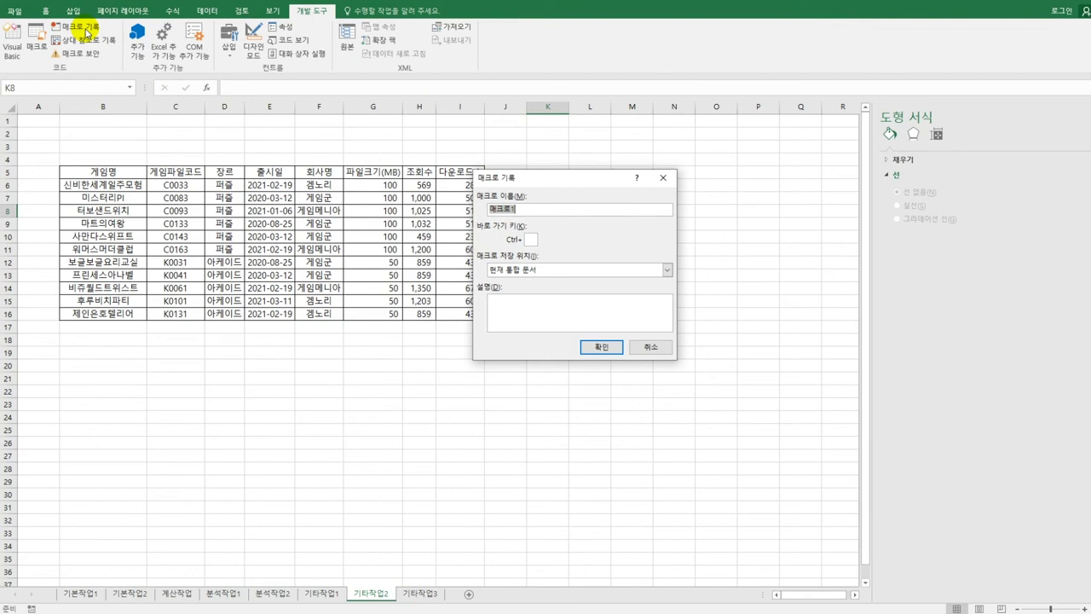
text(서식적용)
click(589, 343)
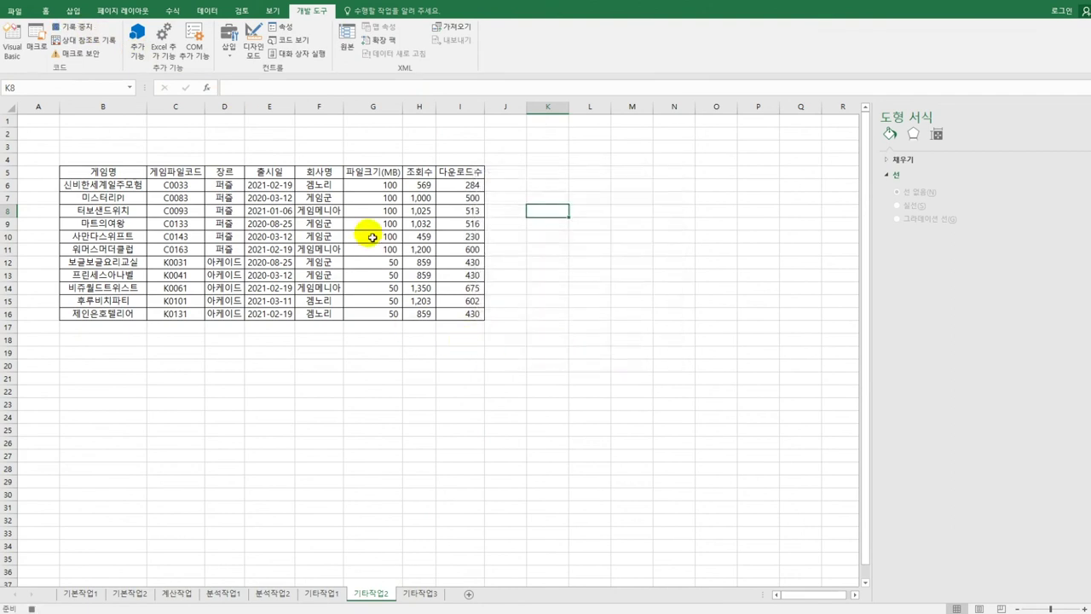
Open the custom number format settings for G6:G16 and clear the existing format code.
drag(370, 186, 375, 323)
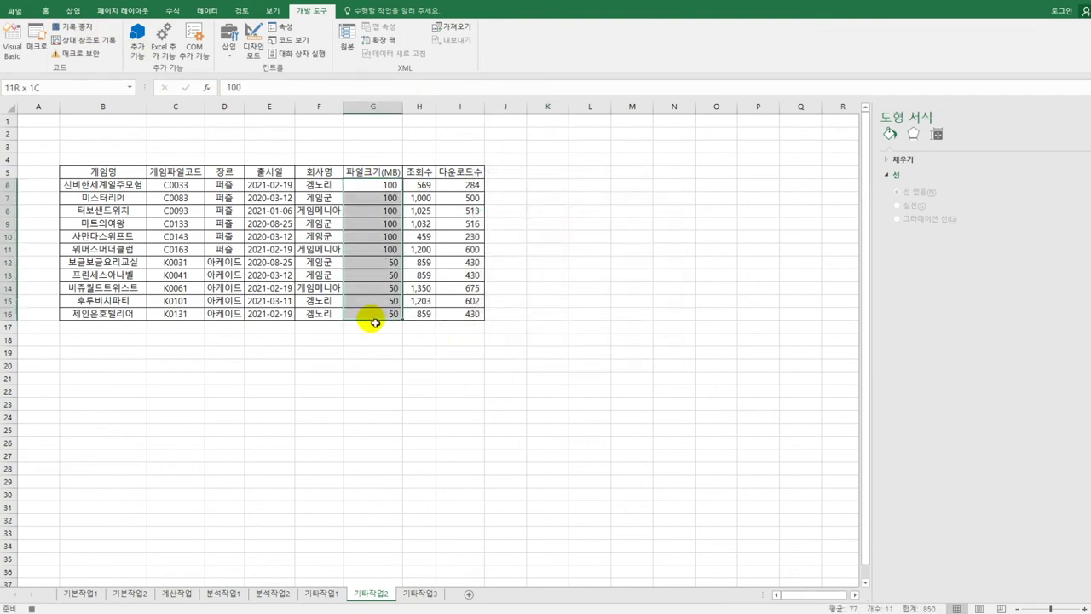
right_click(376, 214)
click(444, 414)
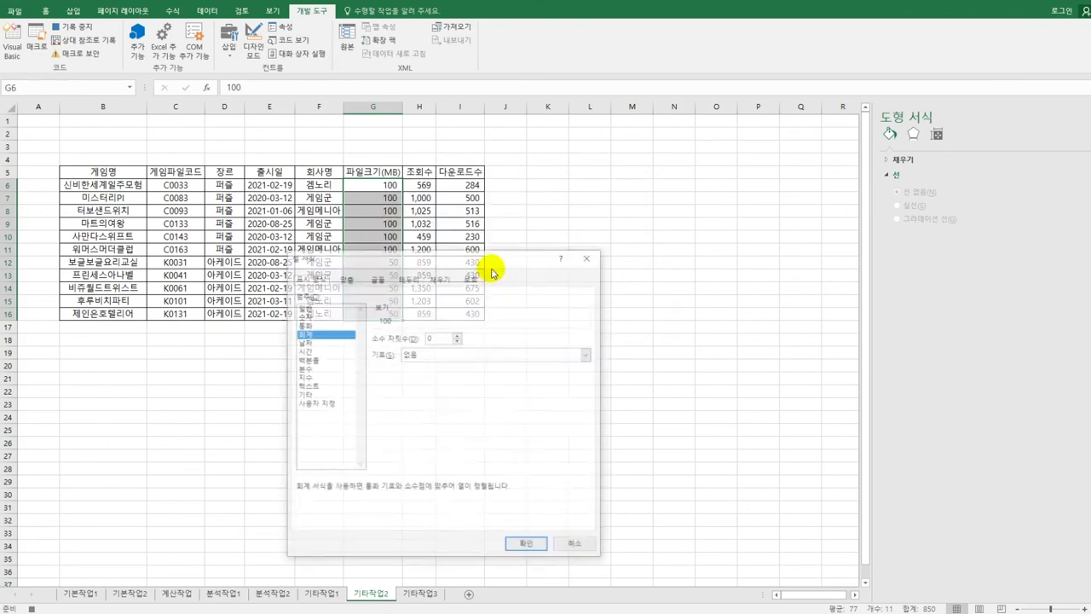
drag(489, 256, 706, 117)
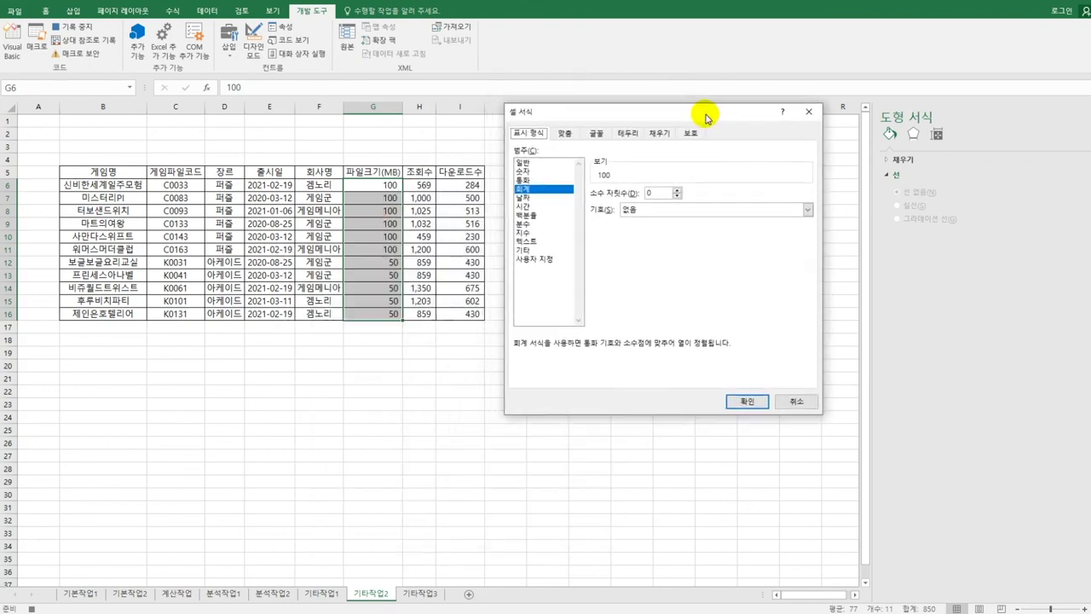
click(539, 260)
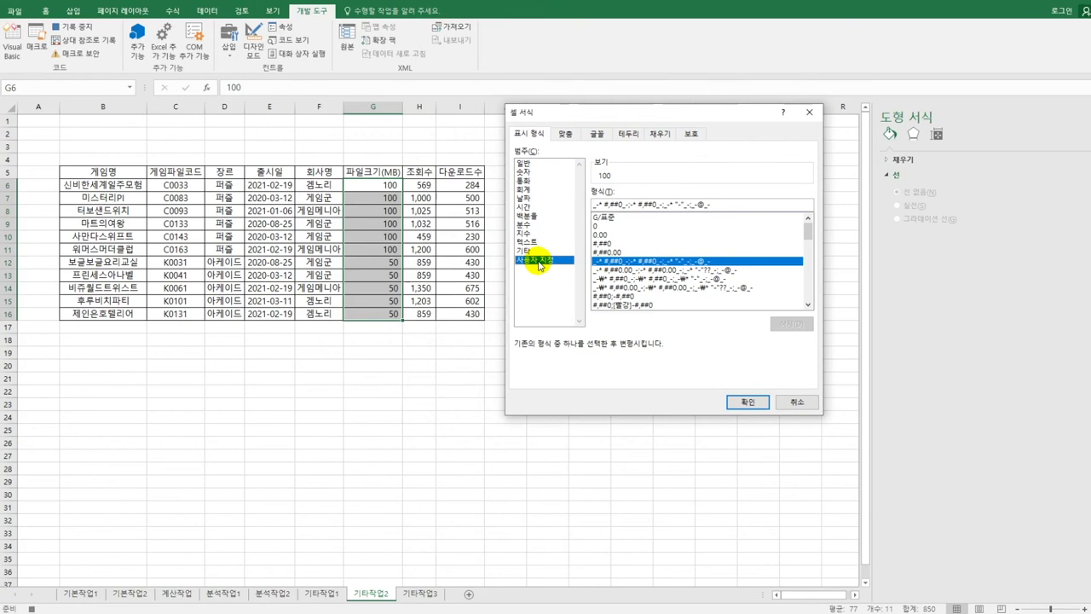
drag(706, 204, 594, 203)
key(BackSpace)
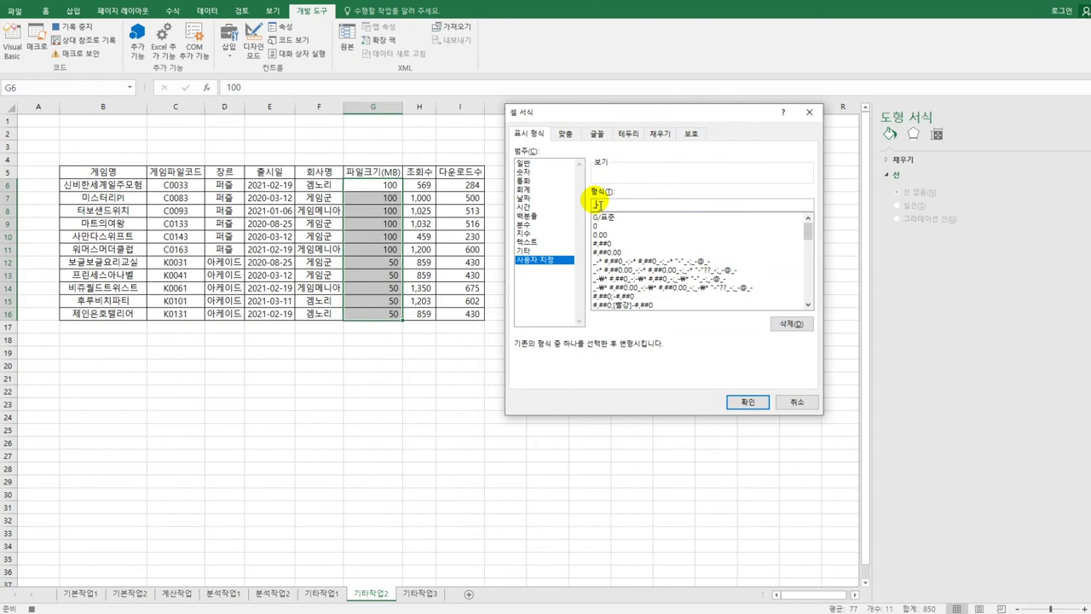
key(BackSpace)
Enter [파랑][=100]"▲" as the first section of the custom format code.
text([)
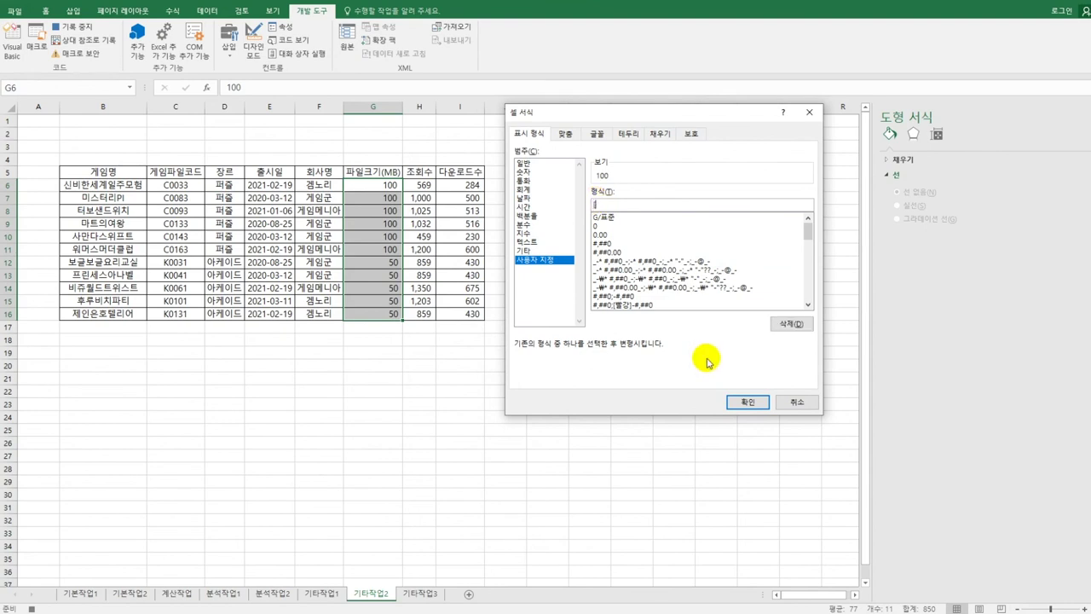
text(파랑][=100]")
text(ㅁ)
key(Hangul_Hanja)
key(Tab)
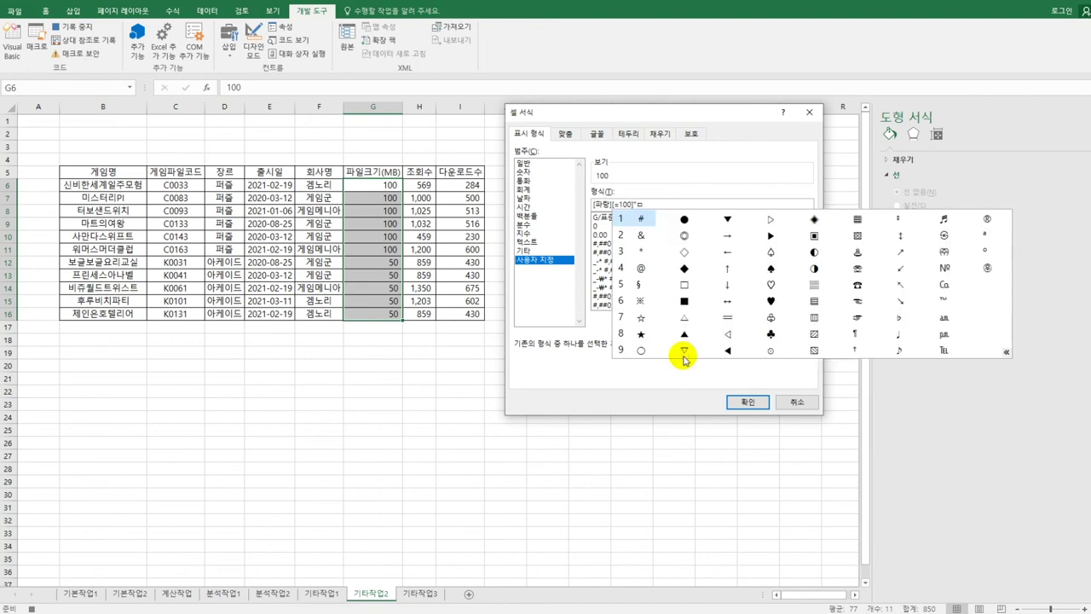
click(686, 336)
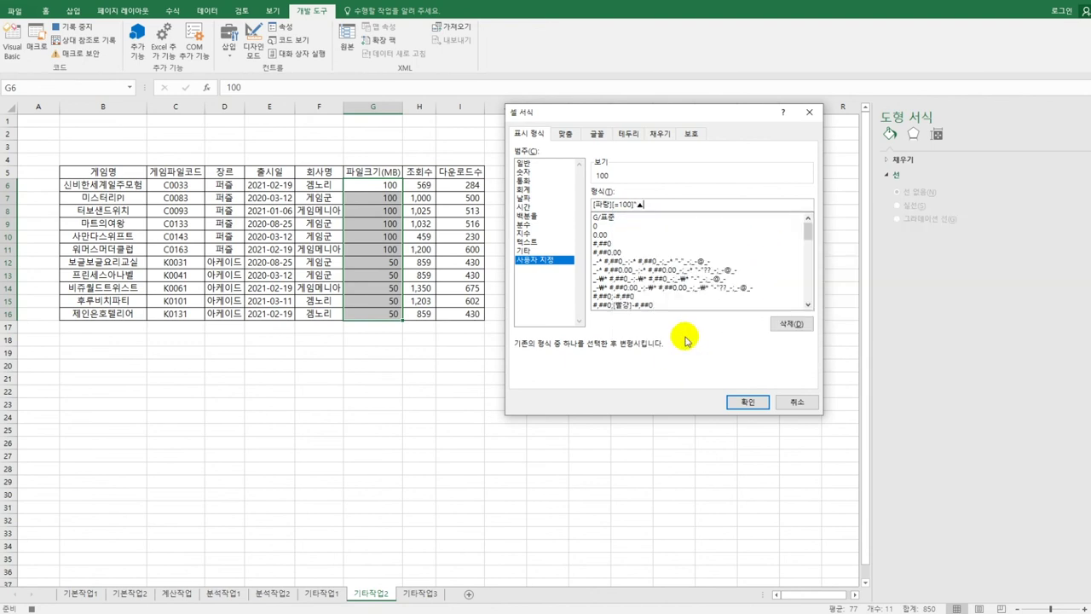
text(")
Add ;[빨강][=50]"▼" as the second section of the format code and apply the format to G6:G16.
text(ㅁ강][=50]"ㅁ)
key(Hangul_Hanja)
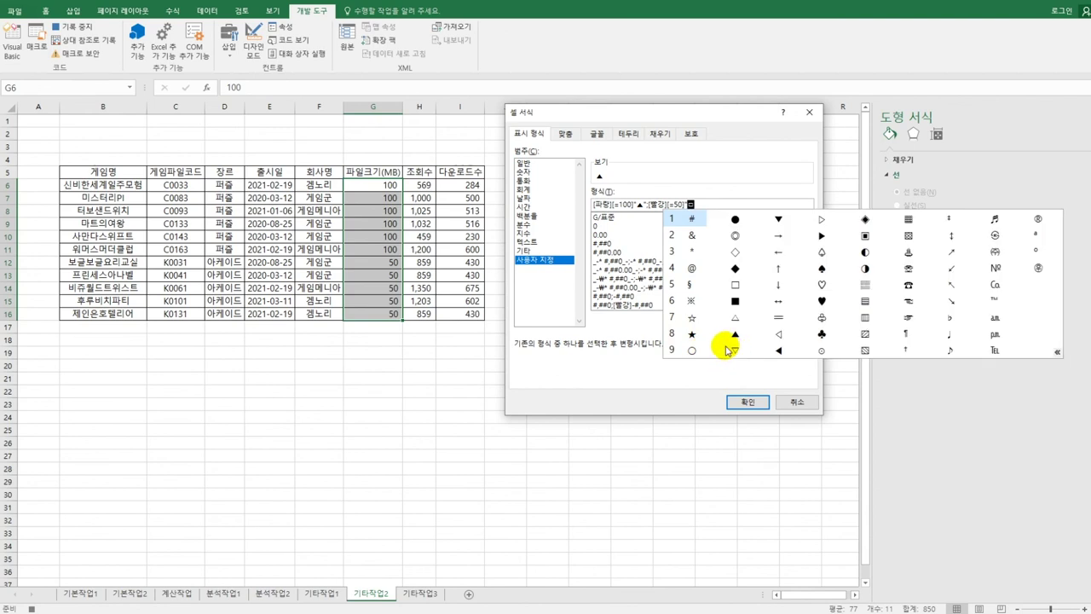
click(734, 351)
click(778, 219)
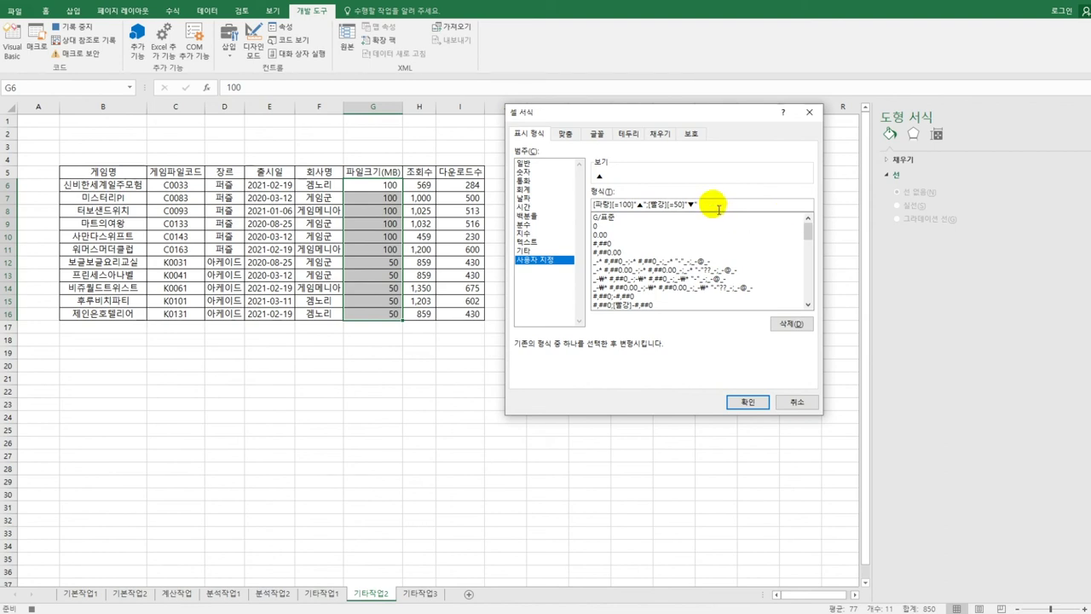
drag(718, 204, 597, 205)
click(747, 401)
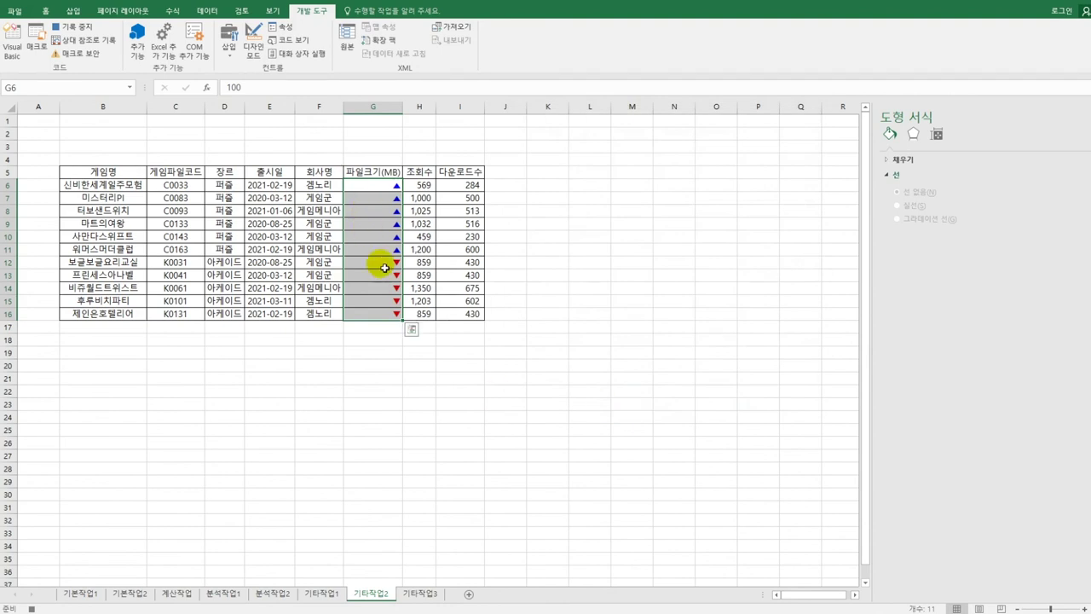
Deselect the formatted range, stop recording the 서식적용 macro, and select an empty cell outside the table.
click(382, 314)
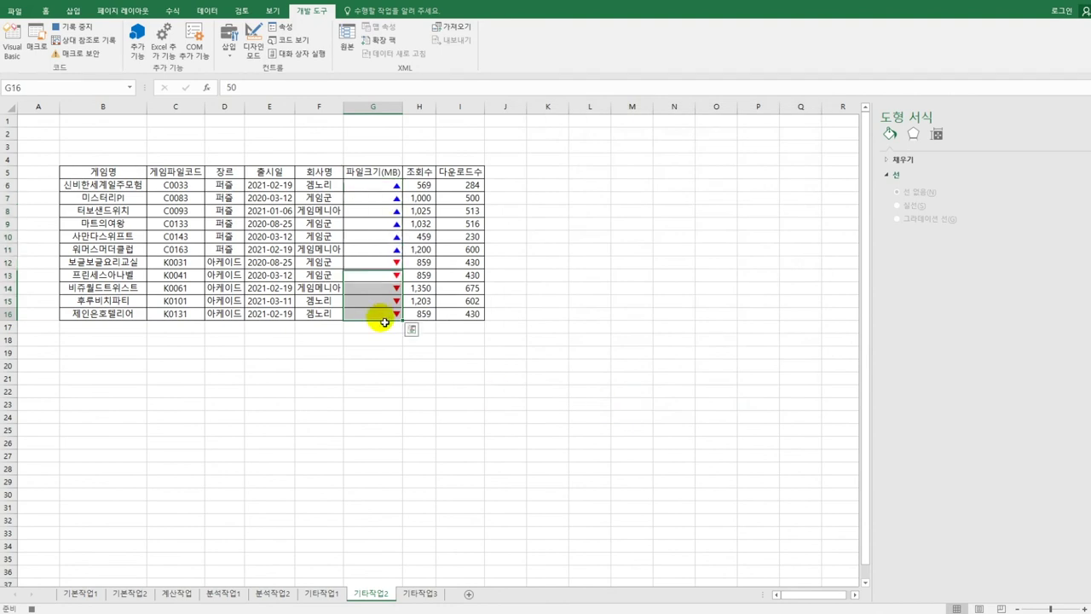
click(72, 26)
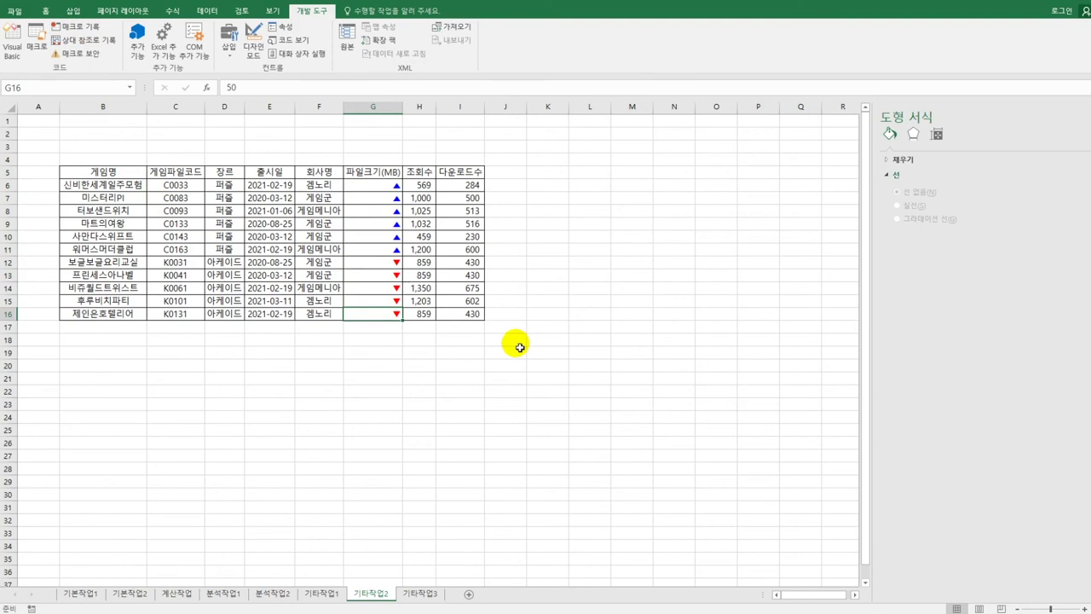
click(519, 346)
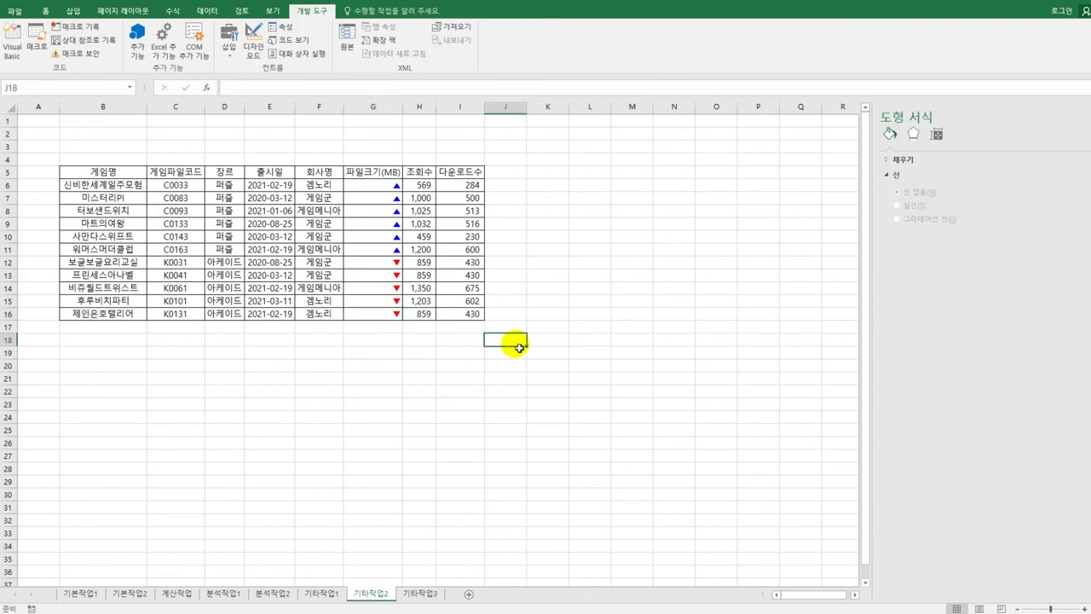
Insert a form-control button over B2:C3 that runs the 서식적용 macro, and label it 서식적용.
click(235, 53)
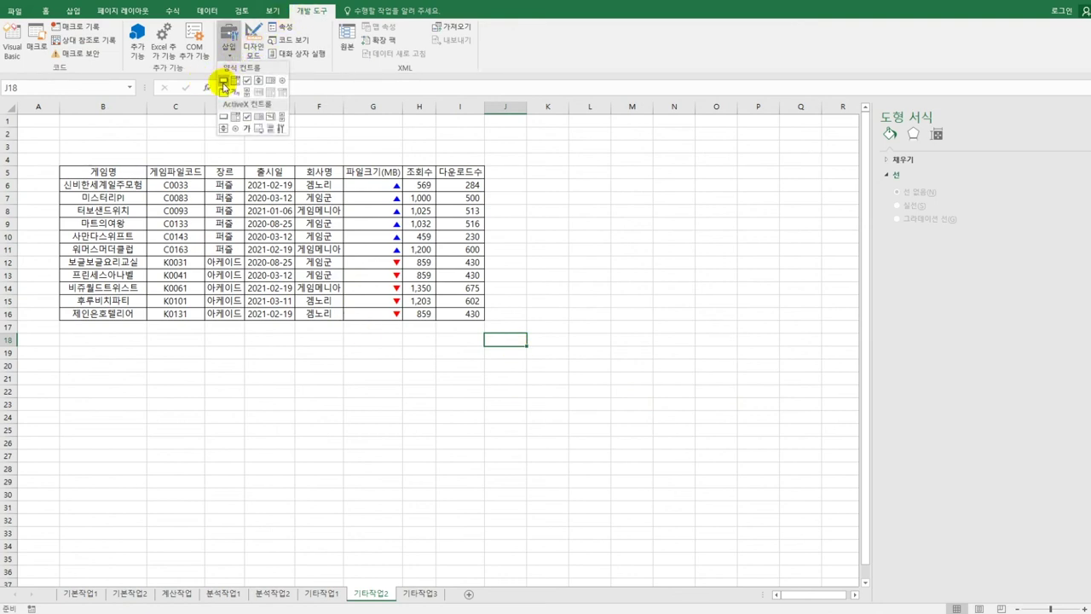
click(223, 81)
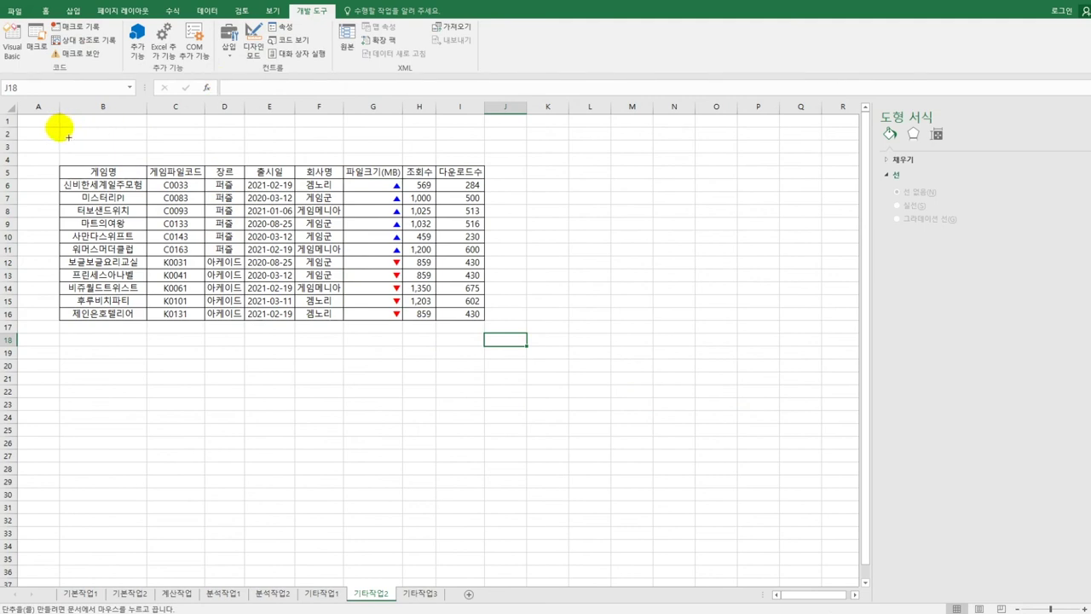
drag(67, 135, 207, 161)
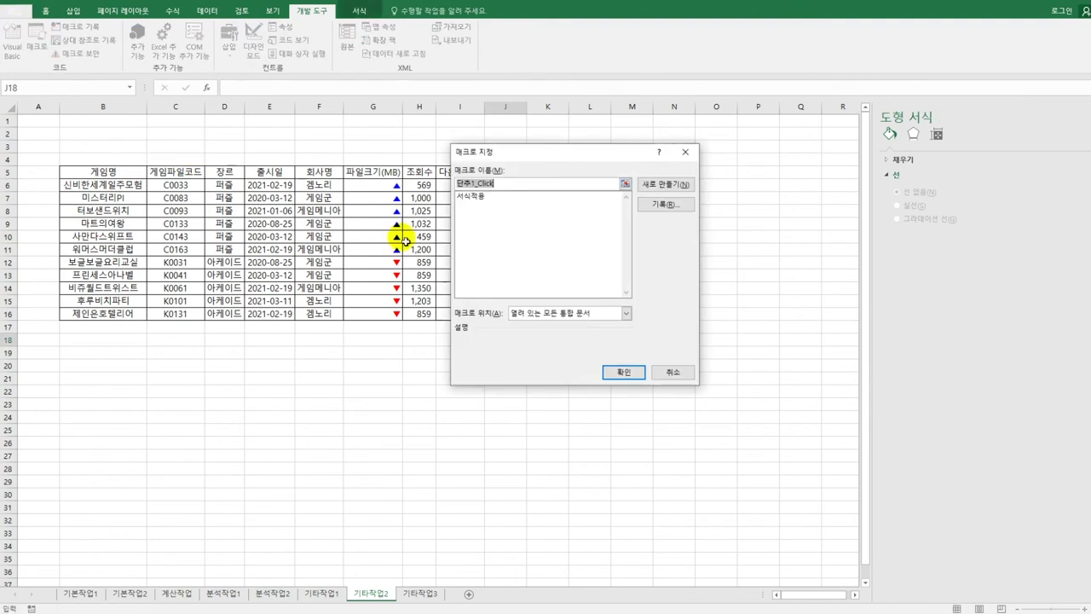
click(473, 196)
click(623, 373)
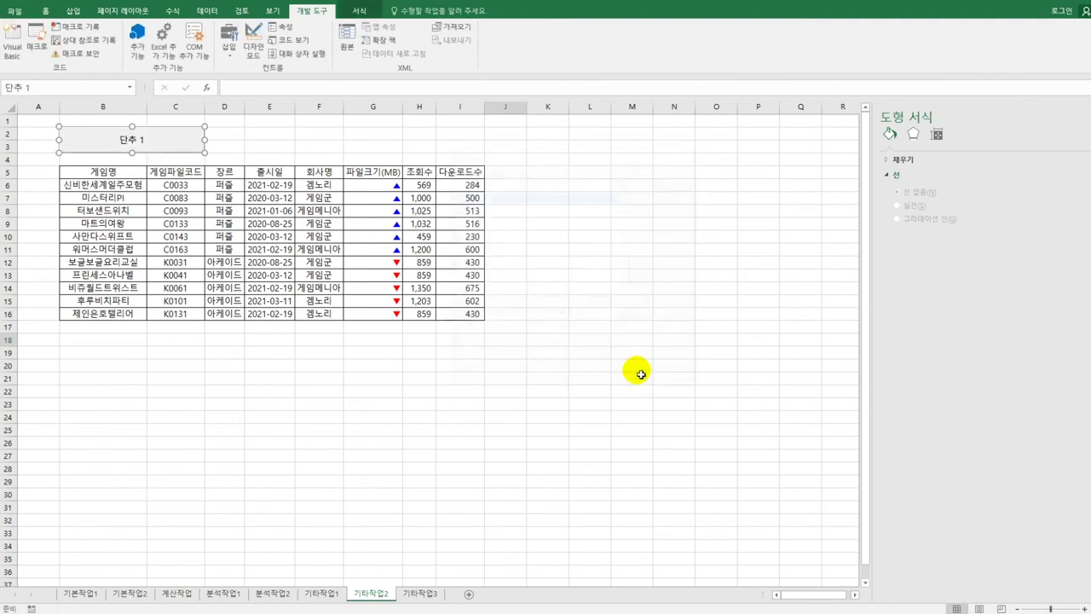
text(섯식적용)
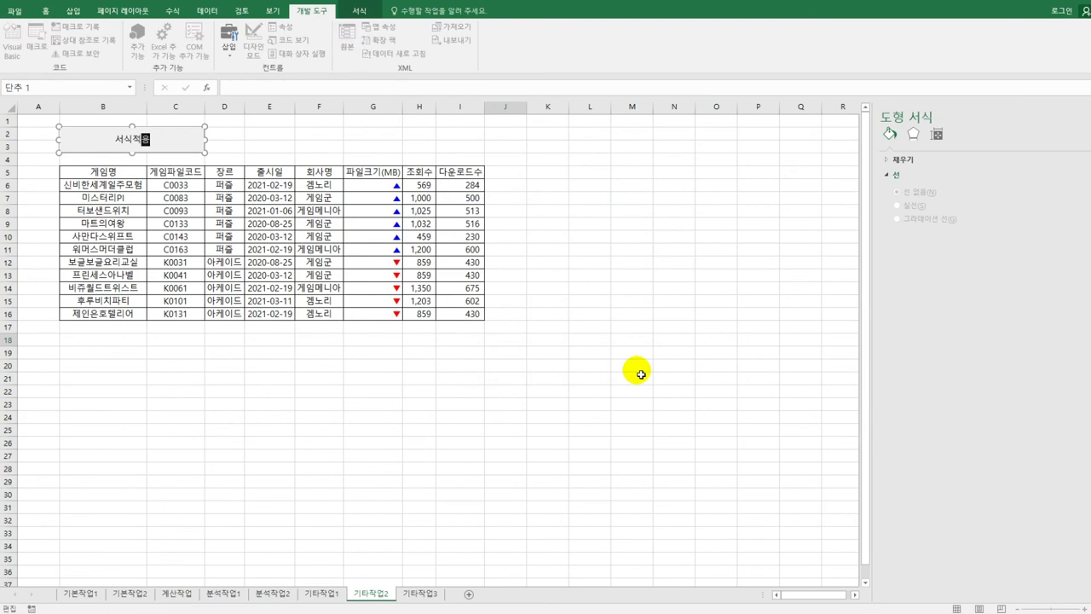
click(643, 389)
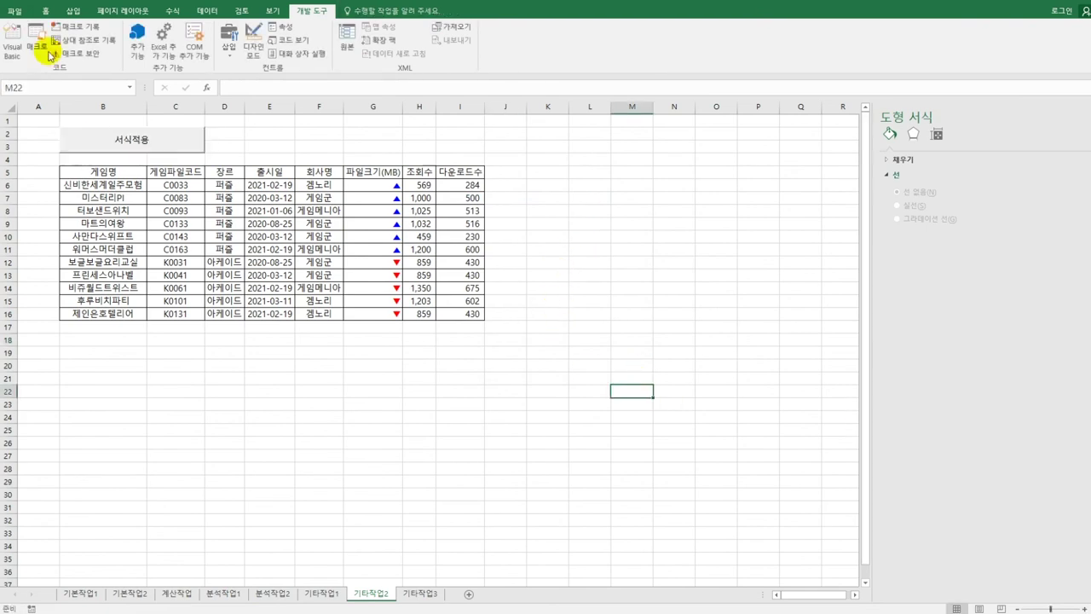
Start recording a new macro named 서식해제 in the current workbook.
click(75, 26)
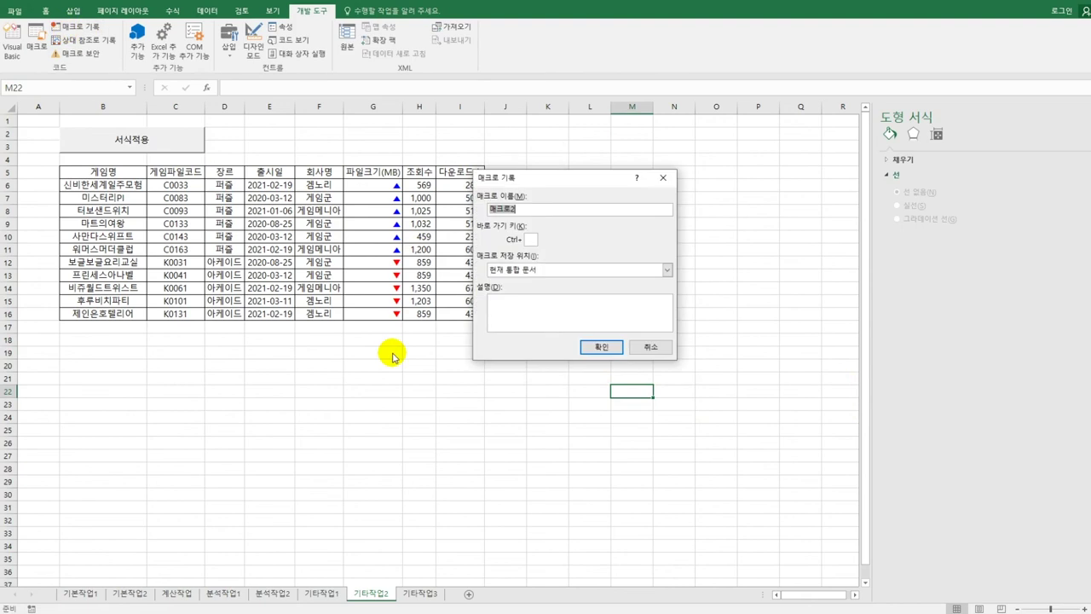
text(서식해제)
click(601, 347)
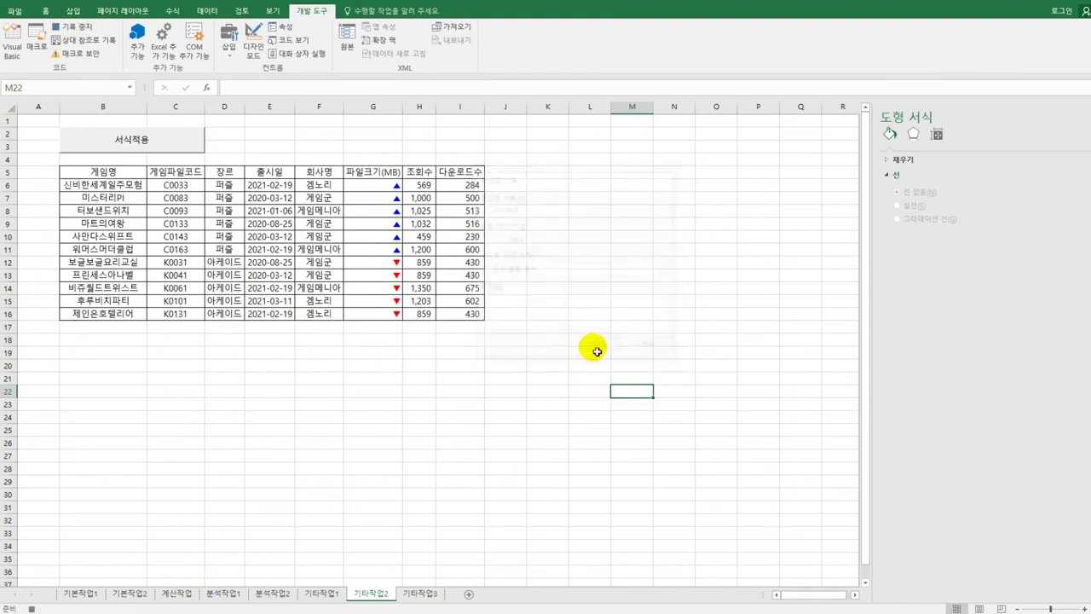
Set the number format of the 파일크기(MB) values in G6:G16 to 일반.
drag(377, 184, 376, 317)
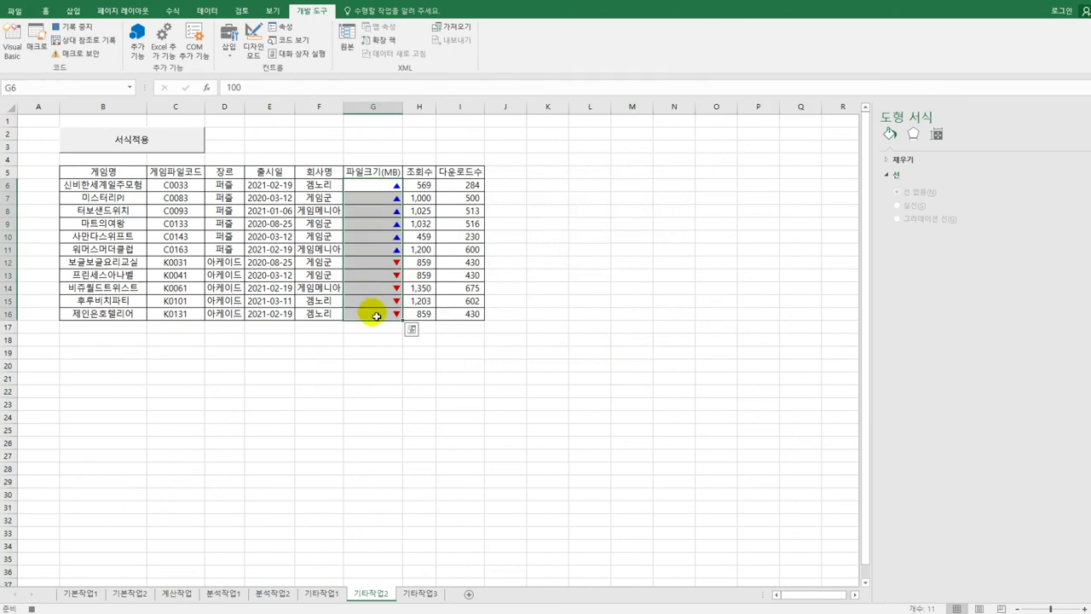
right_click(372, 263)
click(413, 459)
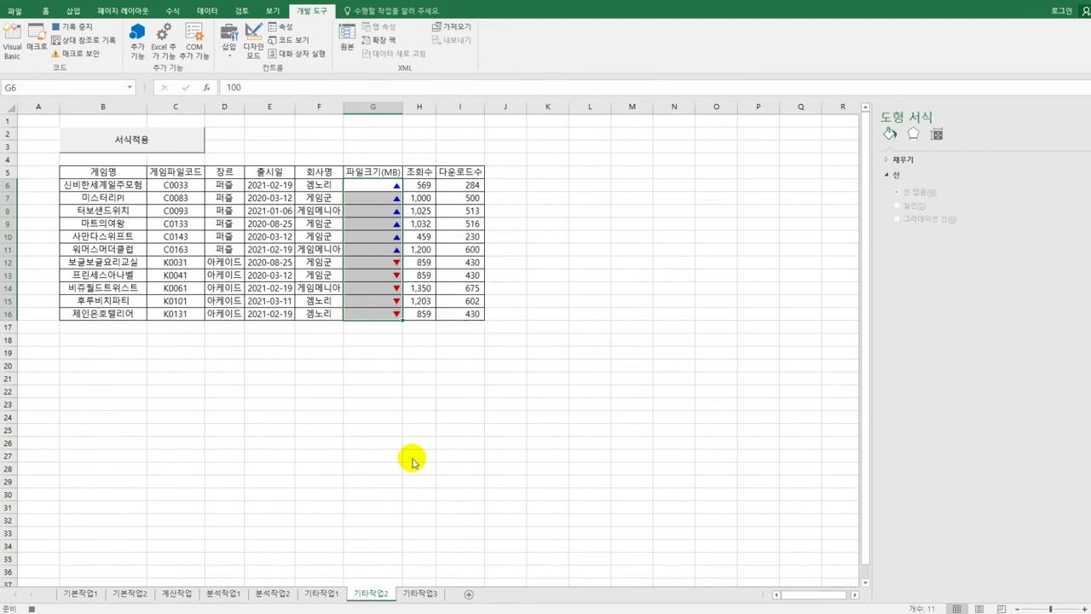
click(296, 356)
drag(379, 312, 644, 122)
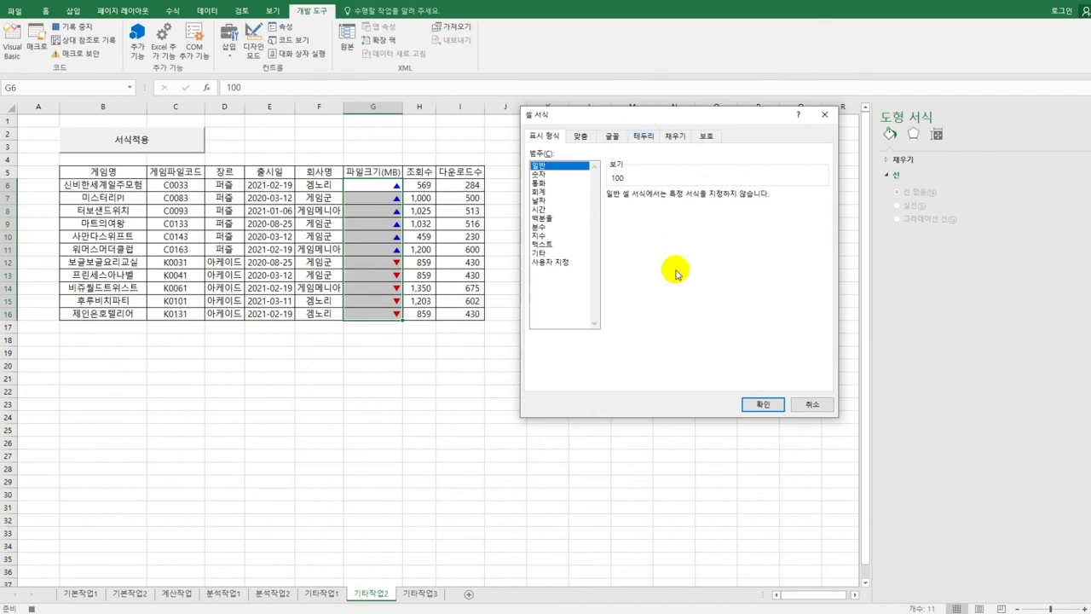
click(762, 404)
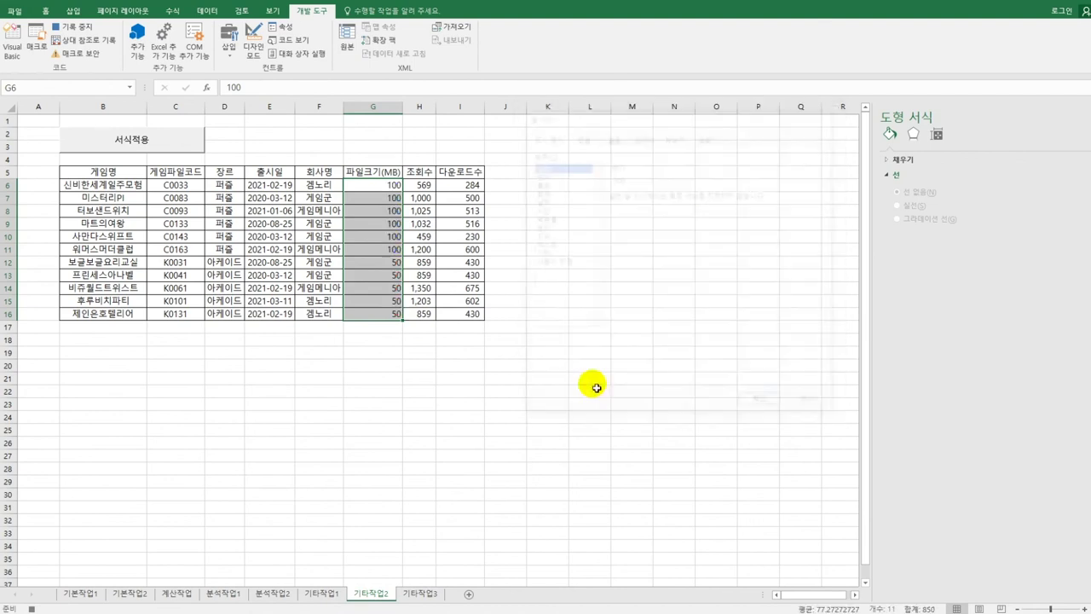
Deselect the range, stop recording the 서식해제 macro, and select an empty cell below the table.
click(388, 316)
click(387, 315)
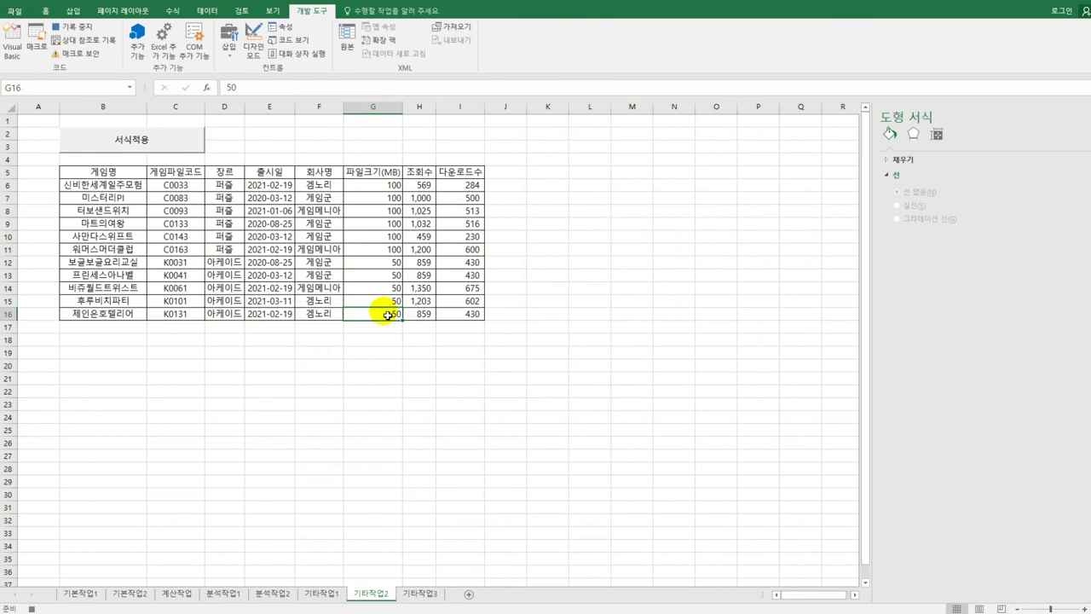
click(72, 26)
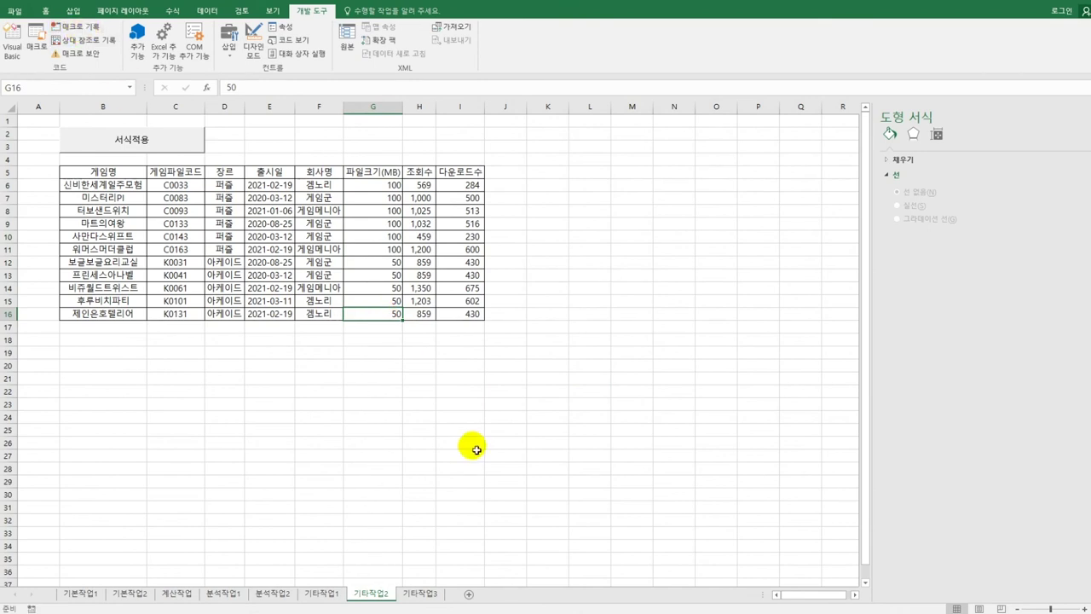
click(474, 484)
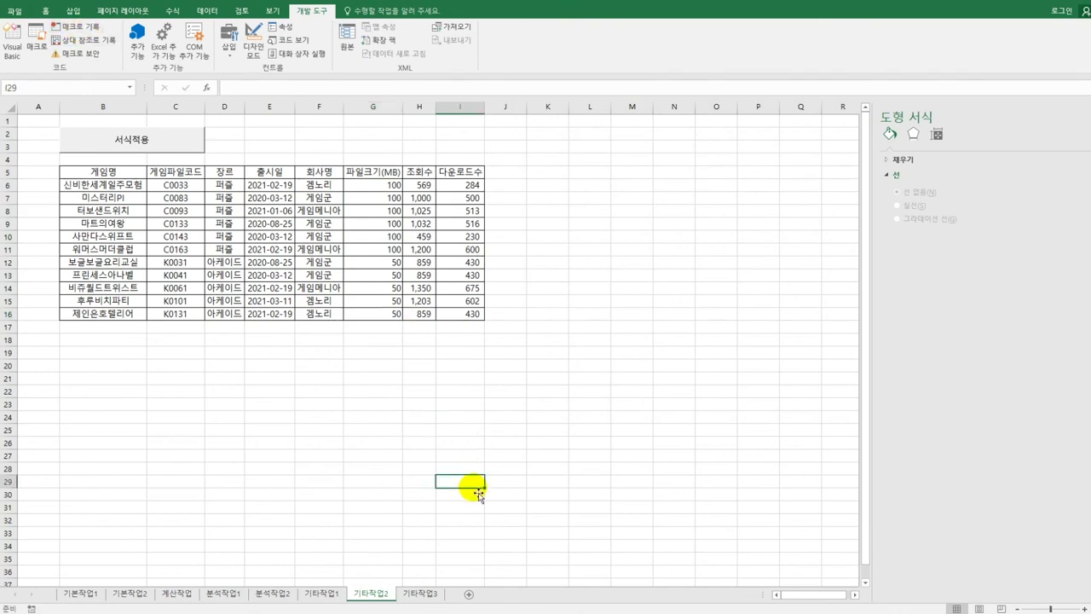
Insert a form-control button over E2:F3 that runs the 서식해제 macro, and label it 서식해제.
click(228, 51)
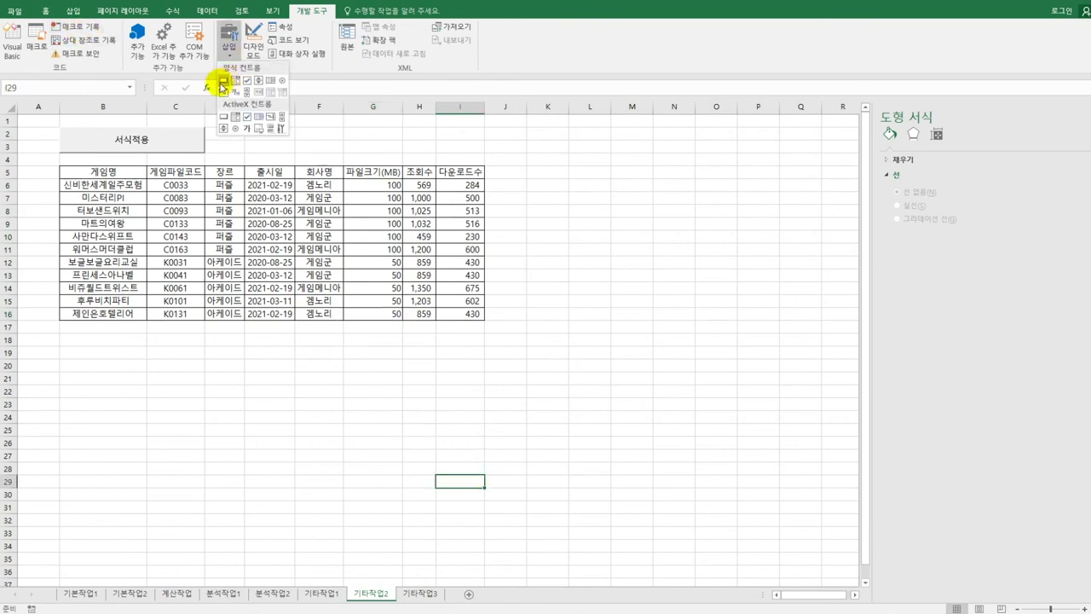
click(222, 81)
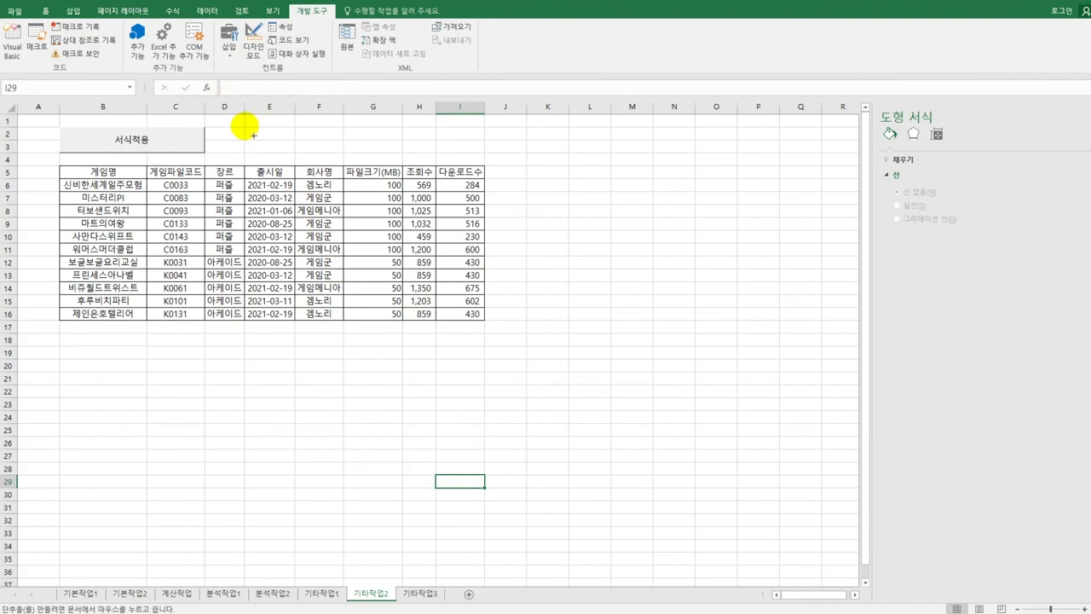
mouse_move(244, 127)
mouse_down()
mouse_move(309, 151)
mouse_move(370, 150)
mouse_up()
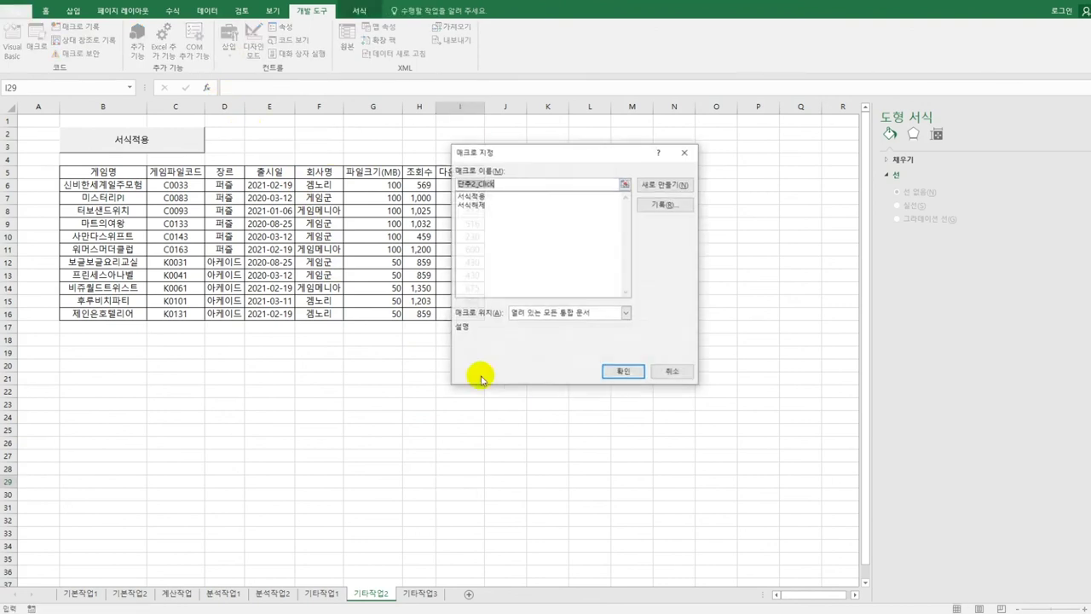
click(490, 205)
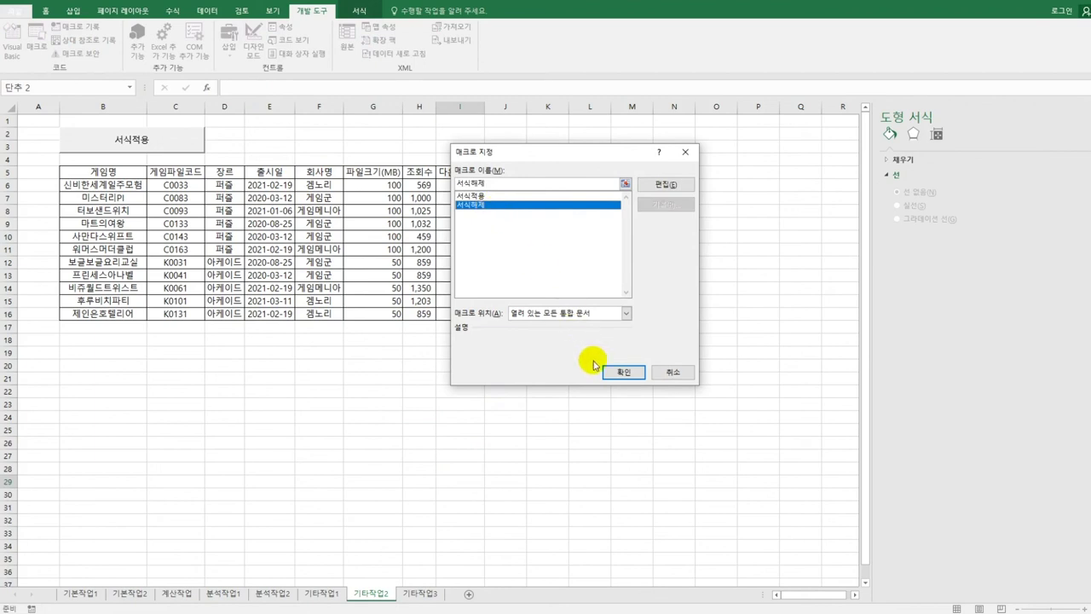
click(625, 372)
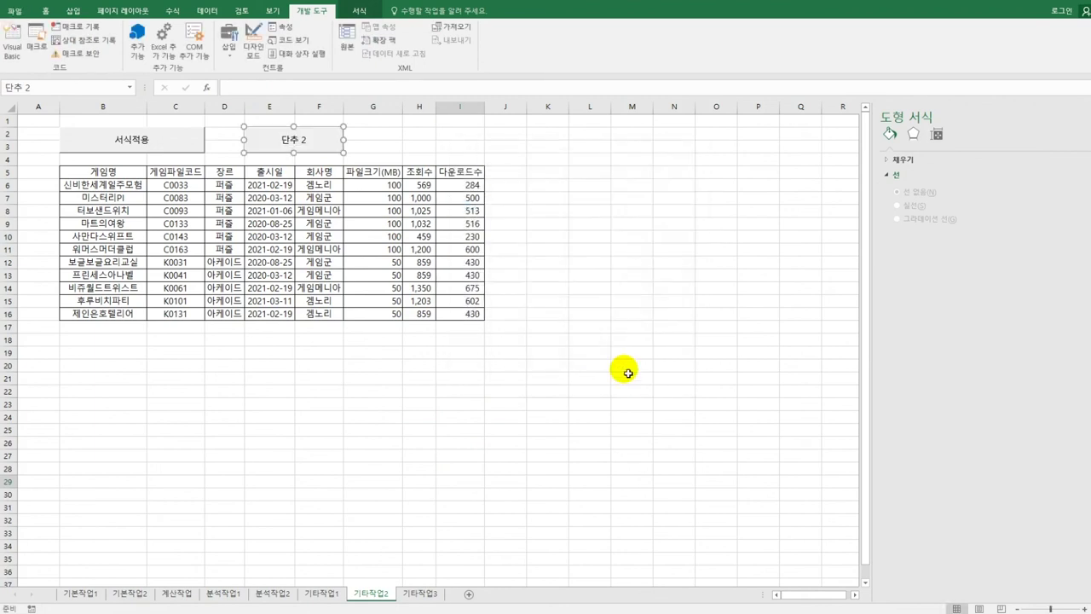
text(서식해제)
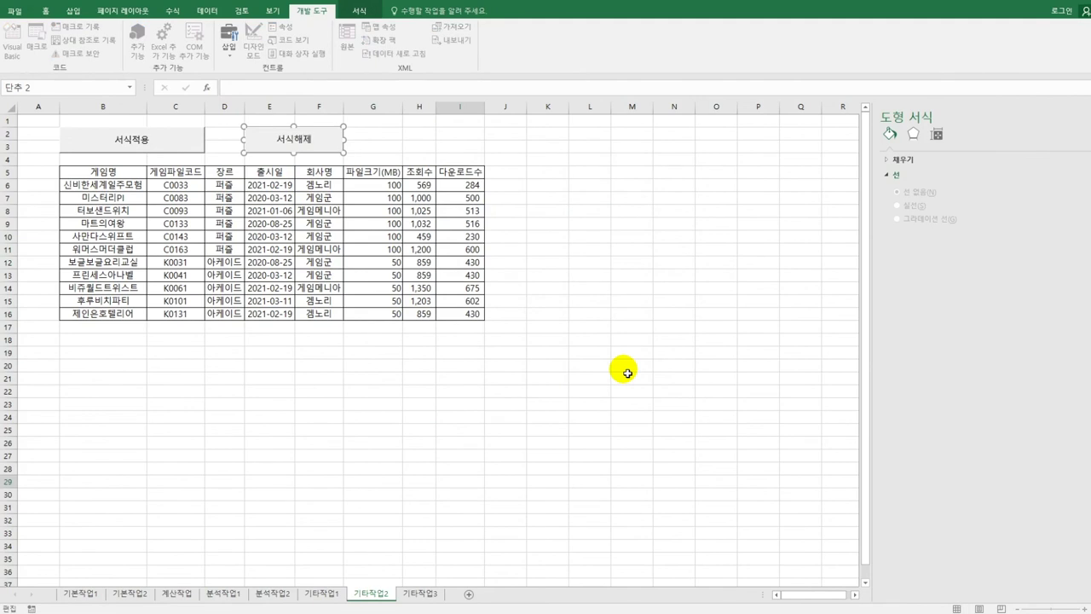
Deselect the new button and test the 서식적용 and 서식해제 buttons on the 파일크기(MB) values.
click(628, 373)
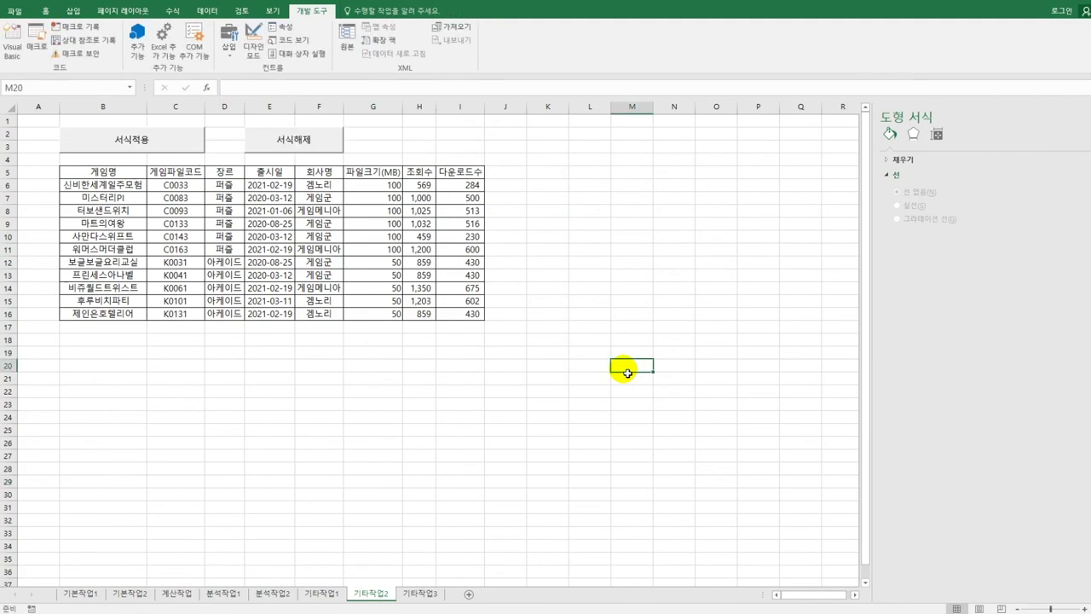
click(184, 144)
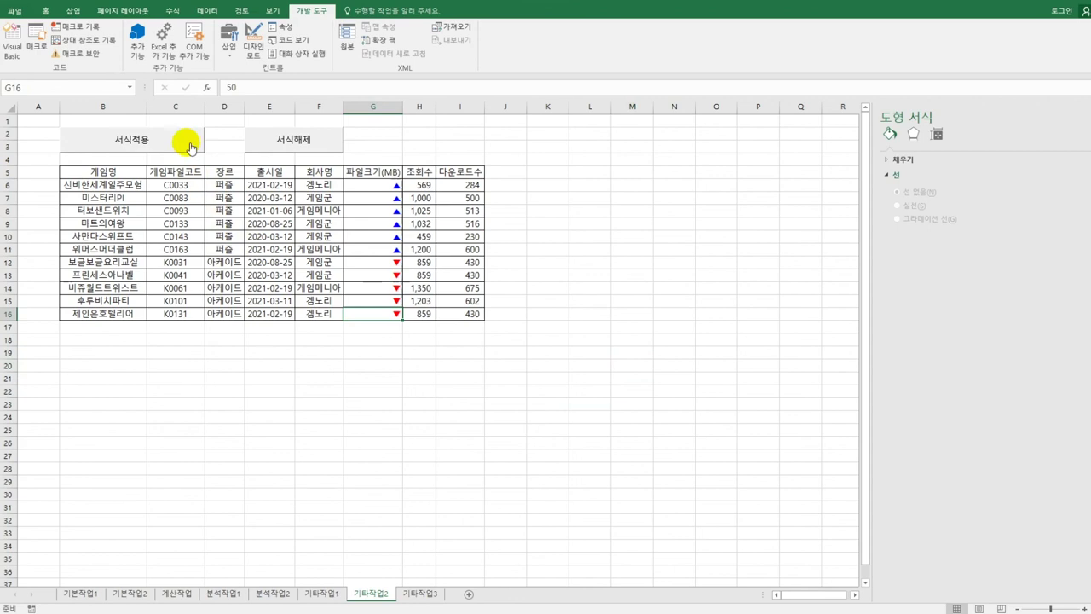
click(306, 149)
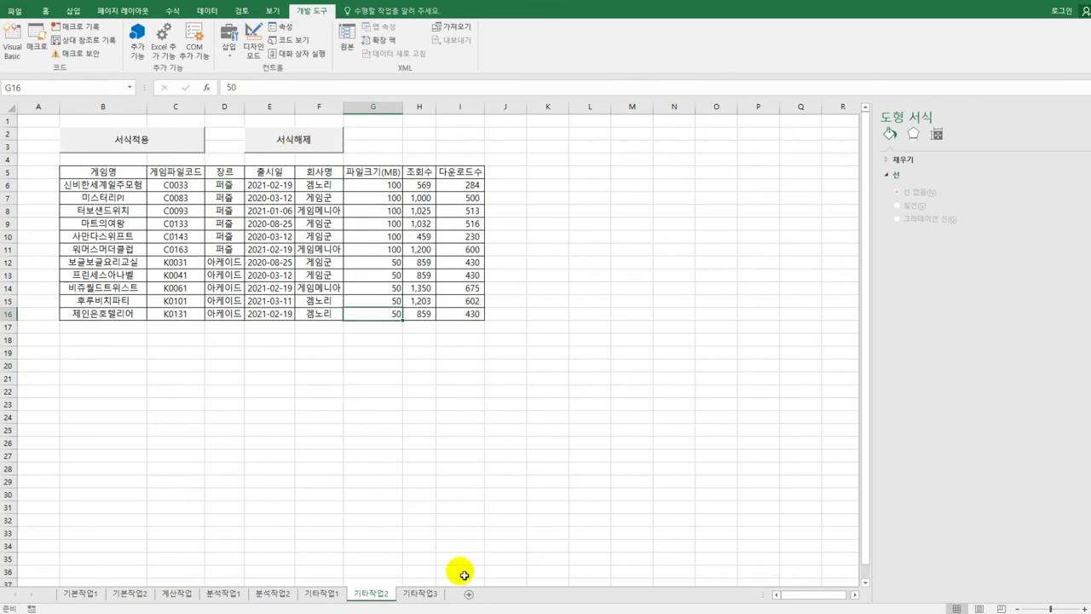
Switch to sheet 기타작업3 and try out the 게임검색 button.
click(428, 599)
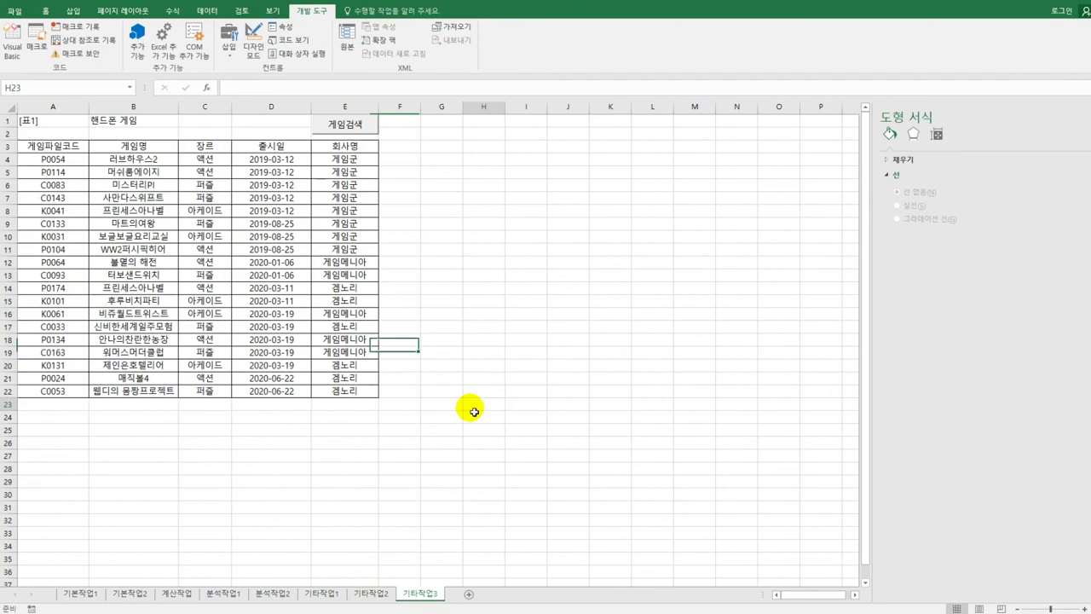
click(474, 412)
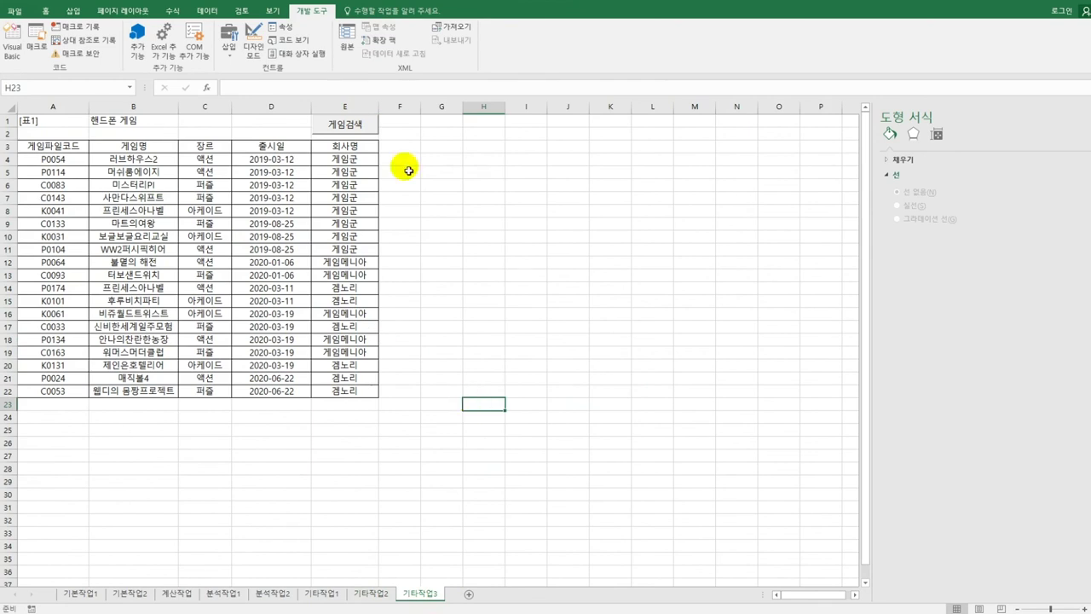
click(371, 125)
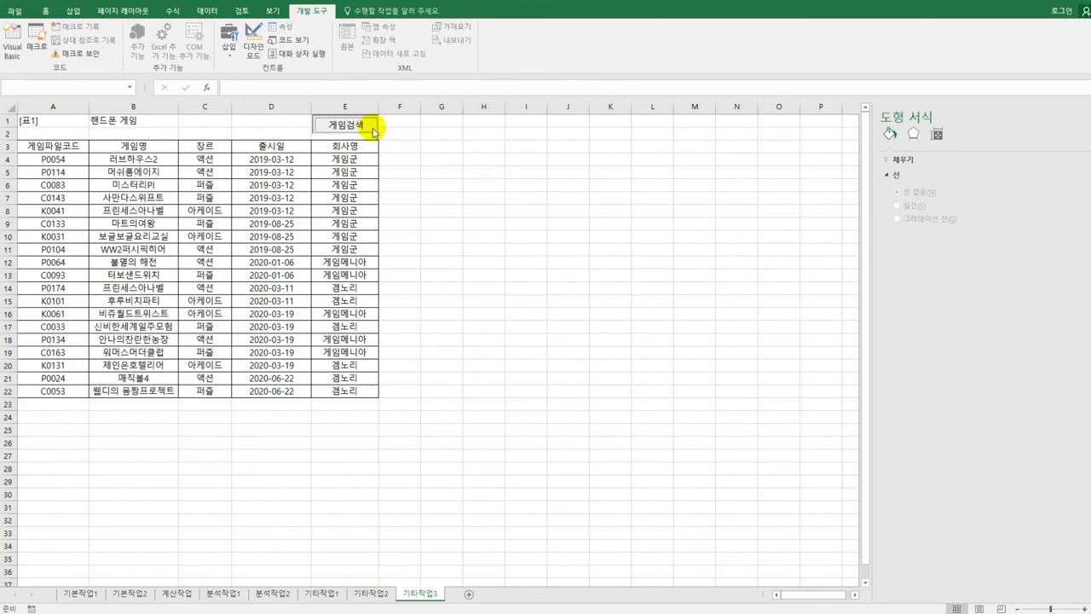
click(470, 224)
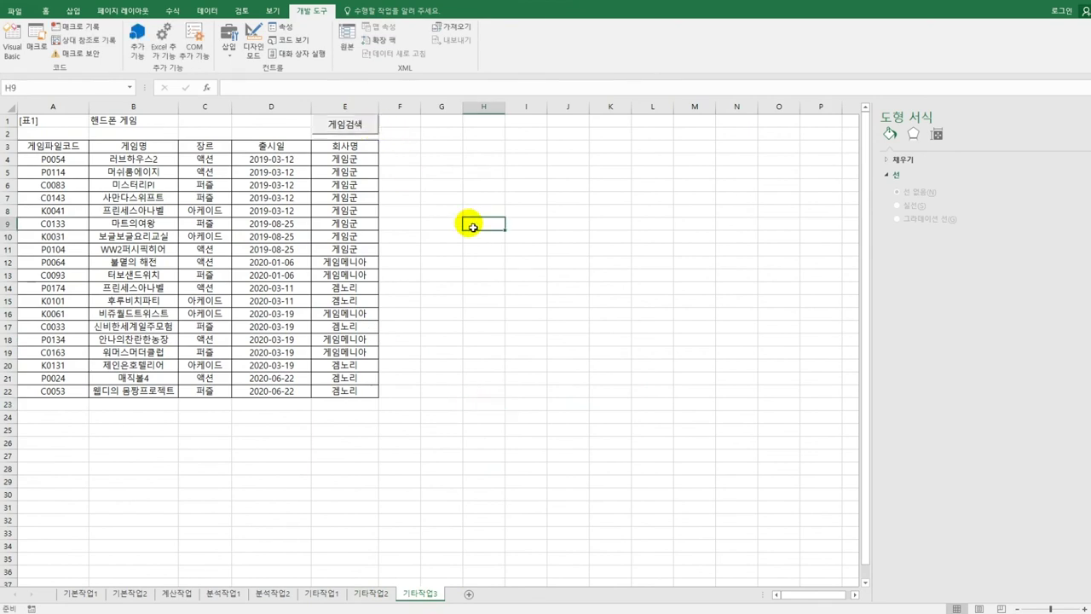
In design mode, open the 게임검색 button's Click procedure and add the statement 게임검색화면.Show.
click(254, 42)
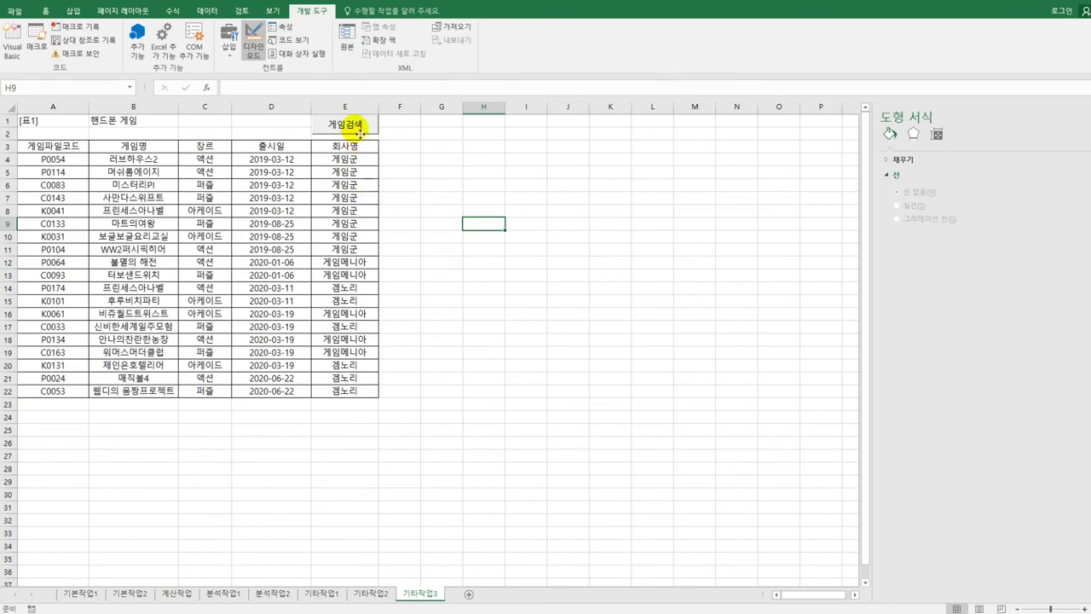
double_click(354, 125)
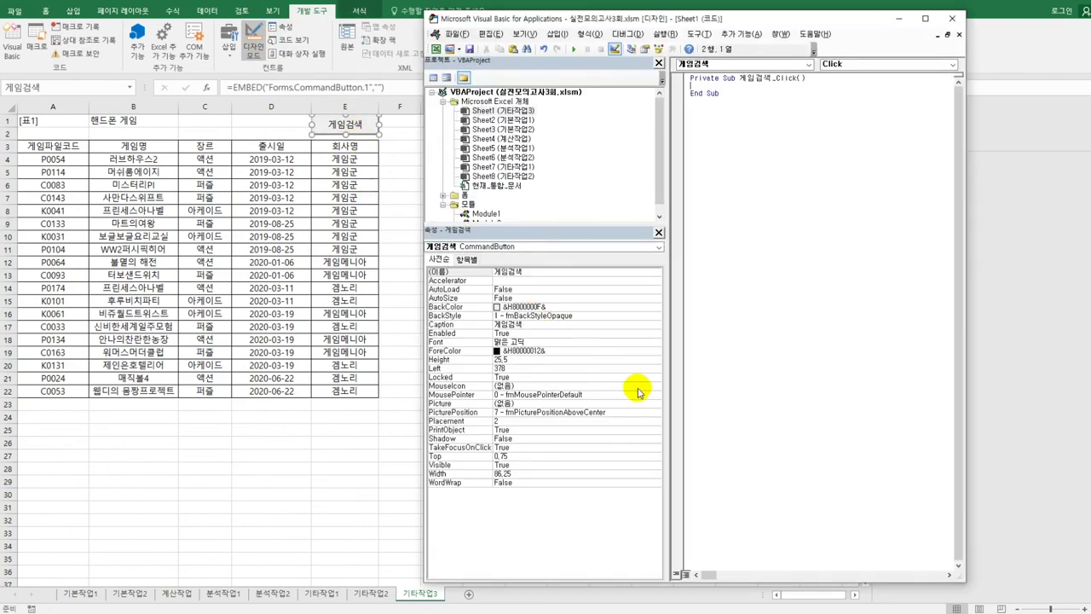
text(게이)
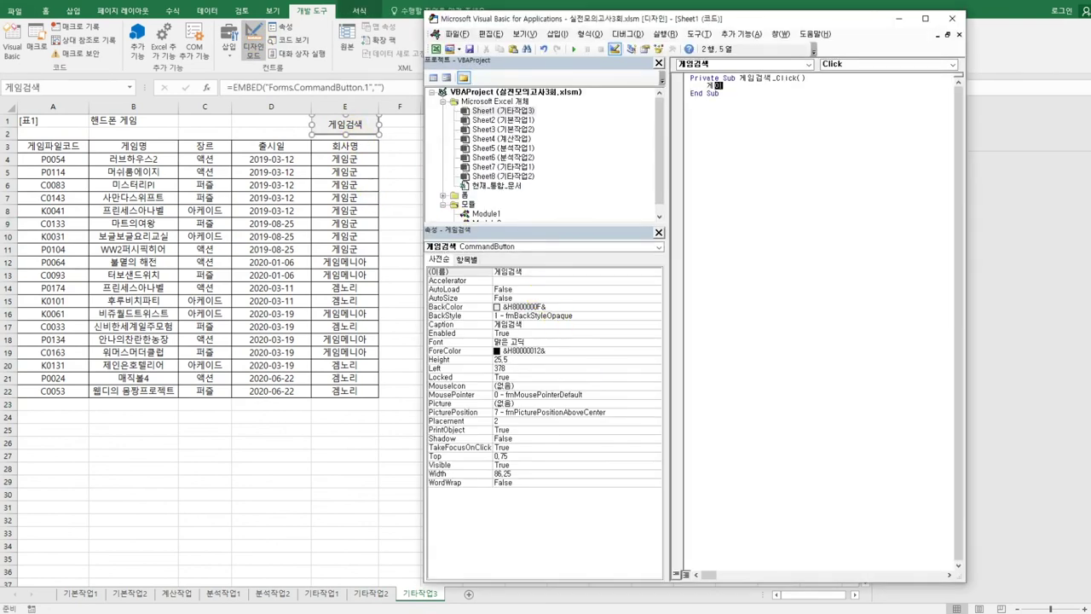
text(검색화면)
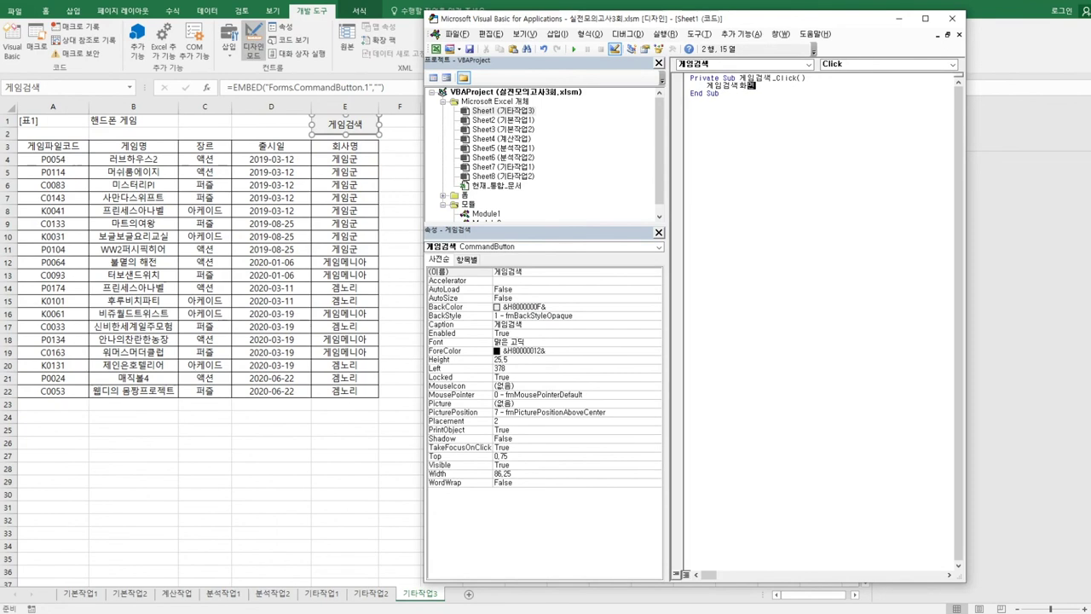
text(.Show)
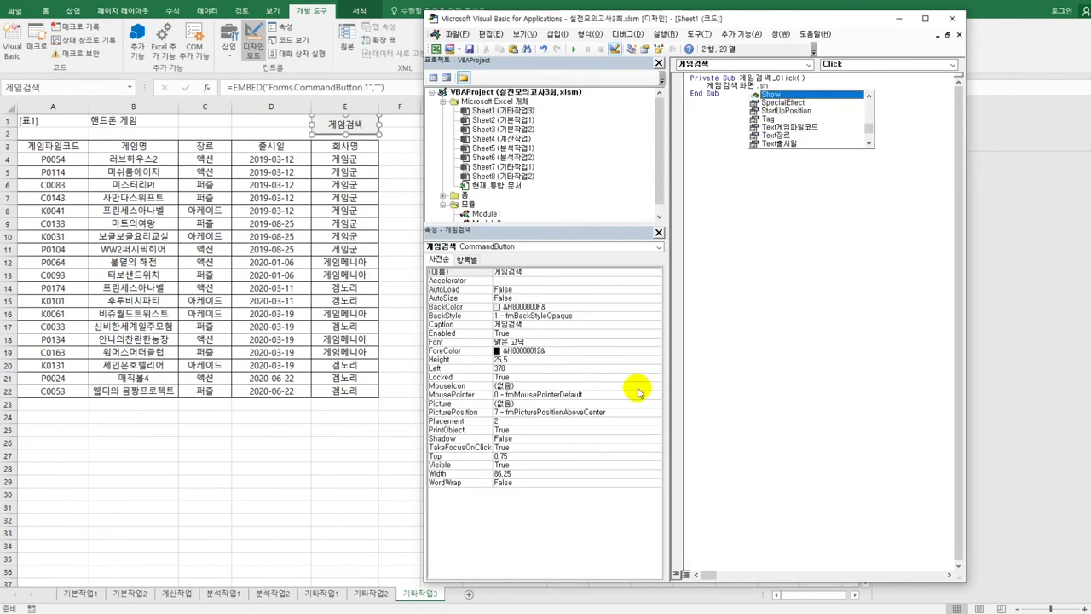
key(Tab)
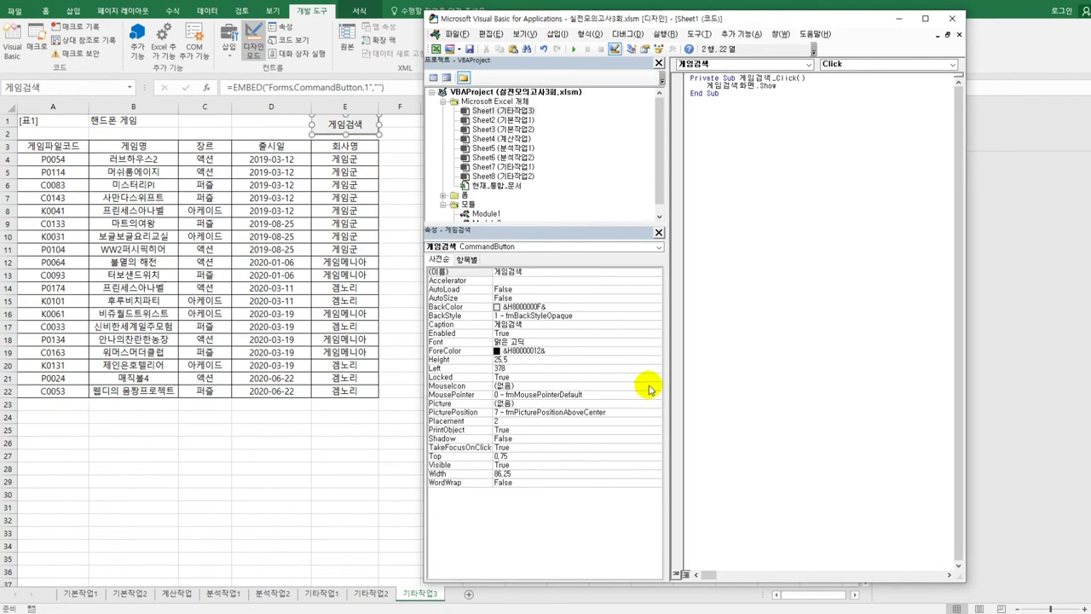
Open the 게임검색화면 user form from the project and display its code.
click(465, 195)
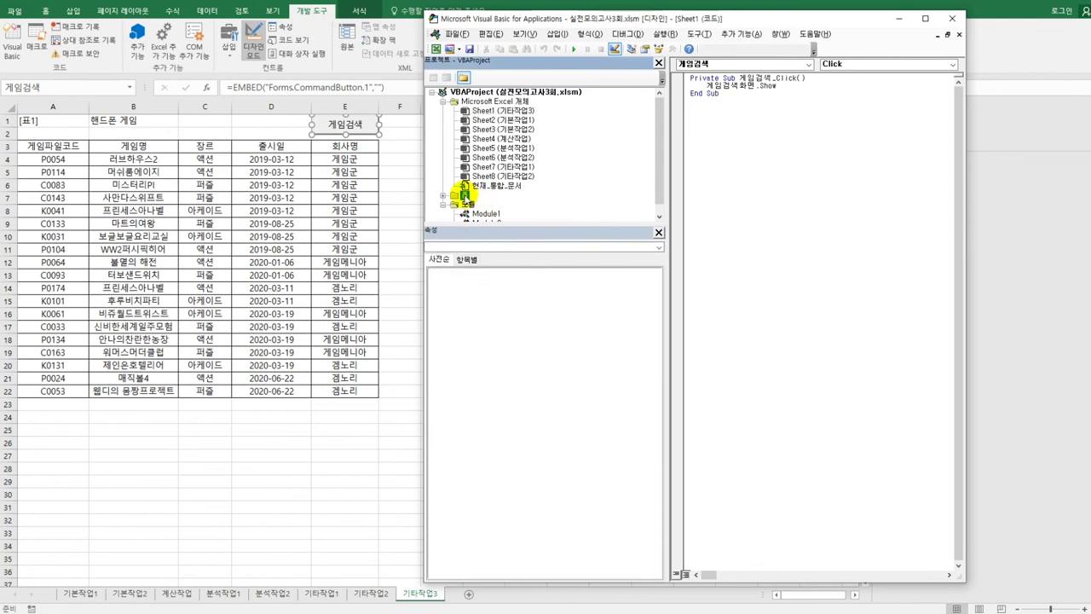
double_click(465, 195)
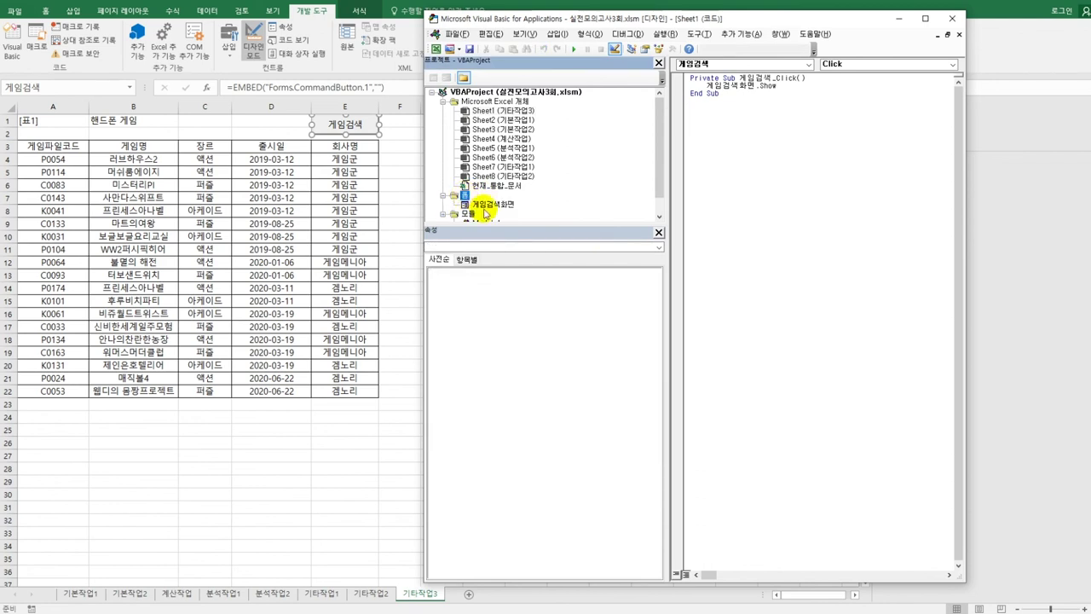
double_click(486, 204)
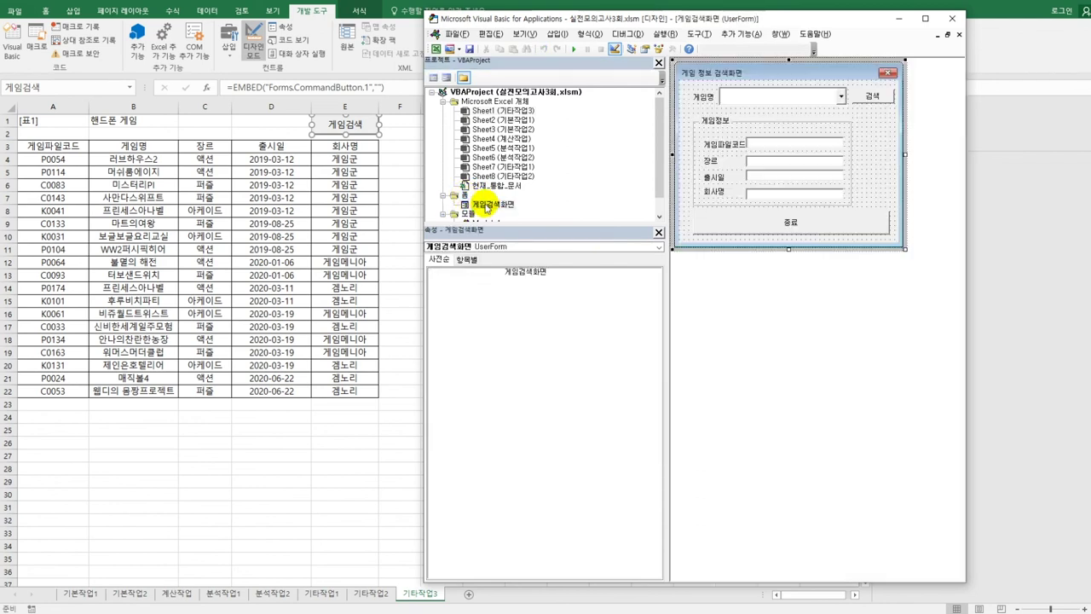
click(432, 78)
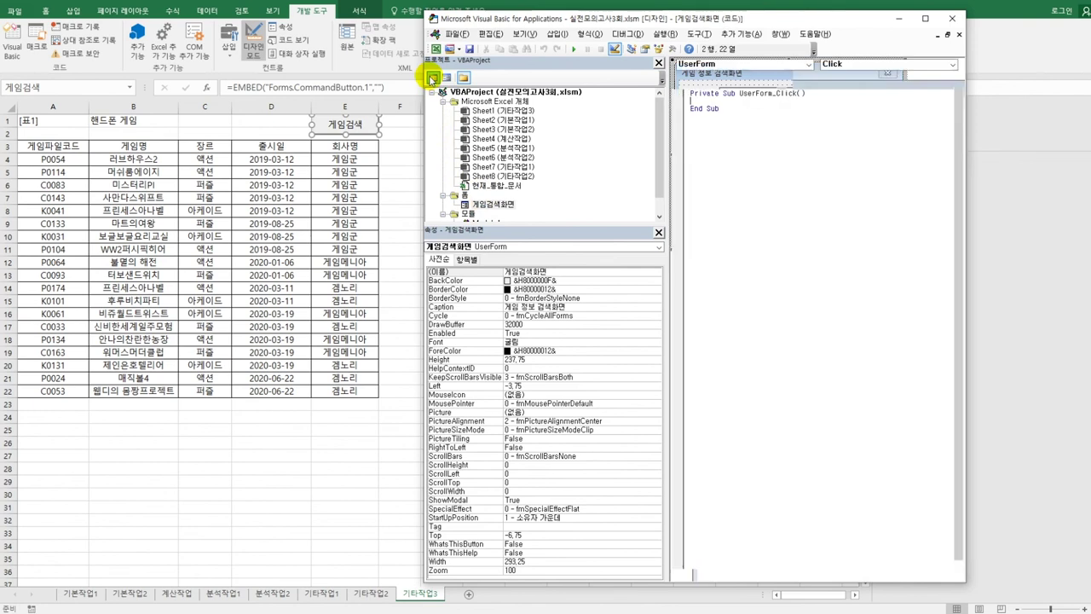
click(694, 232)
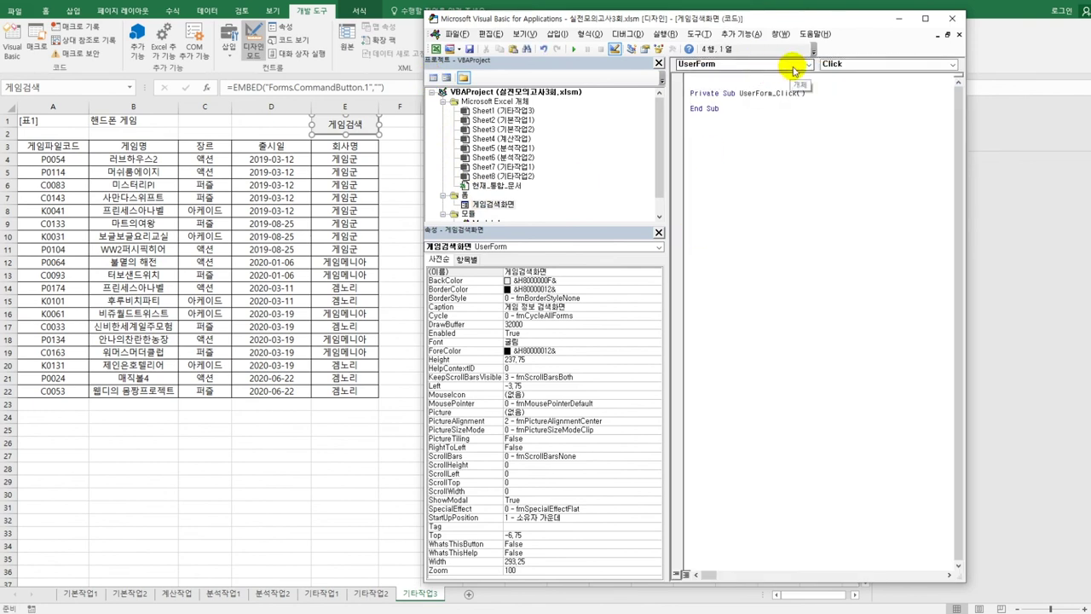
Add an Initialize procedure to the user form containing Combo게임명.RowSource = "B4:B22".
click(794, 70)
click(762, 164)
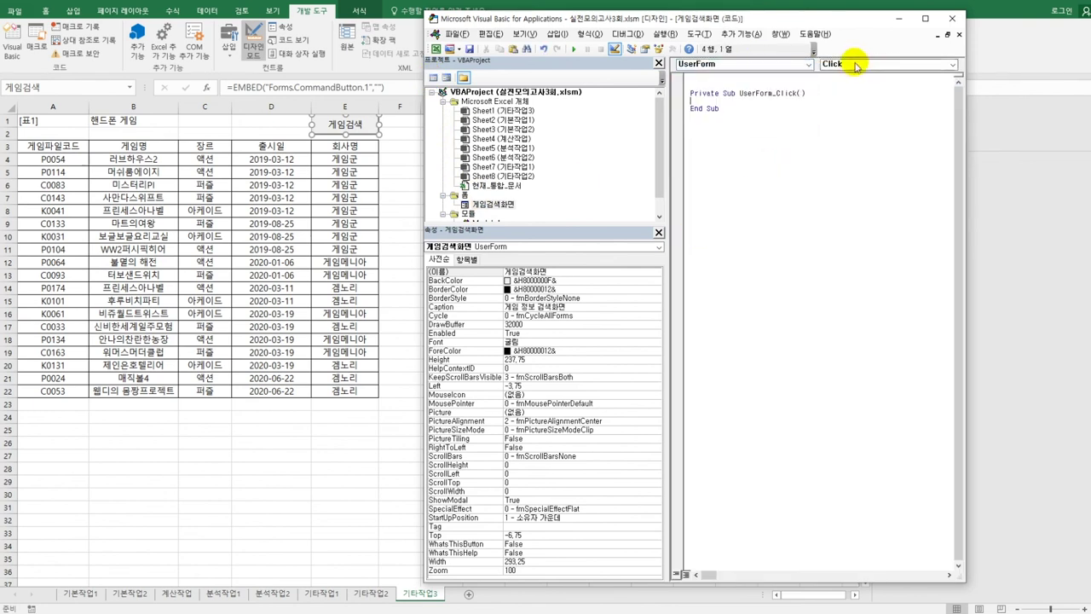
click(854, 66)
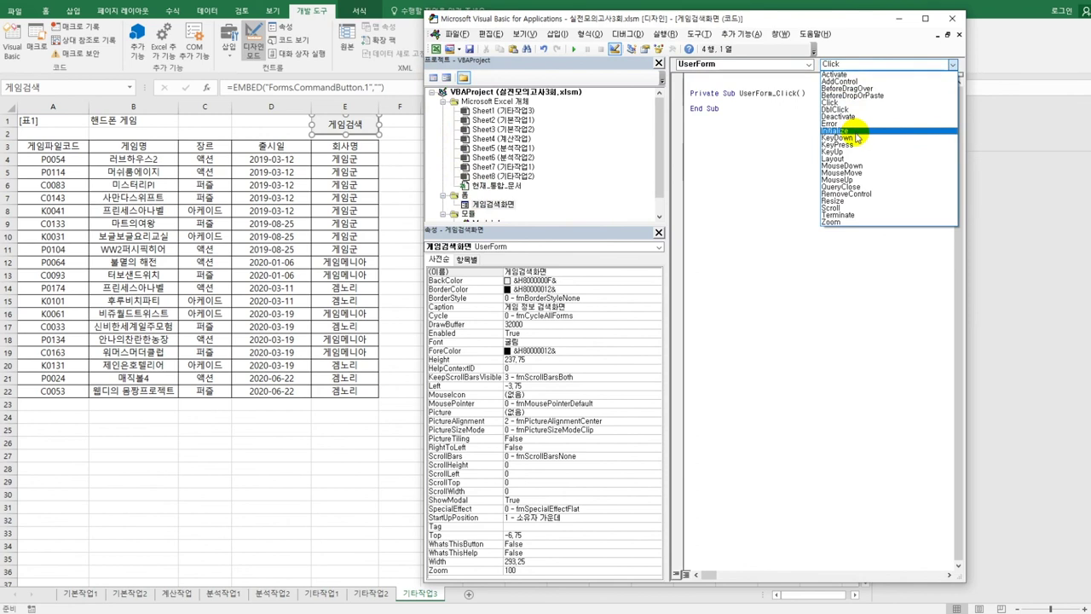
click(857, 138)
key(Tab)
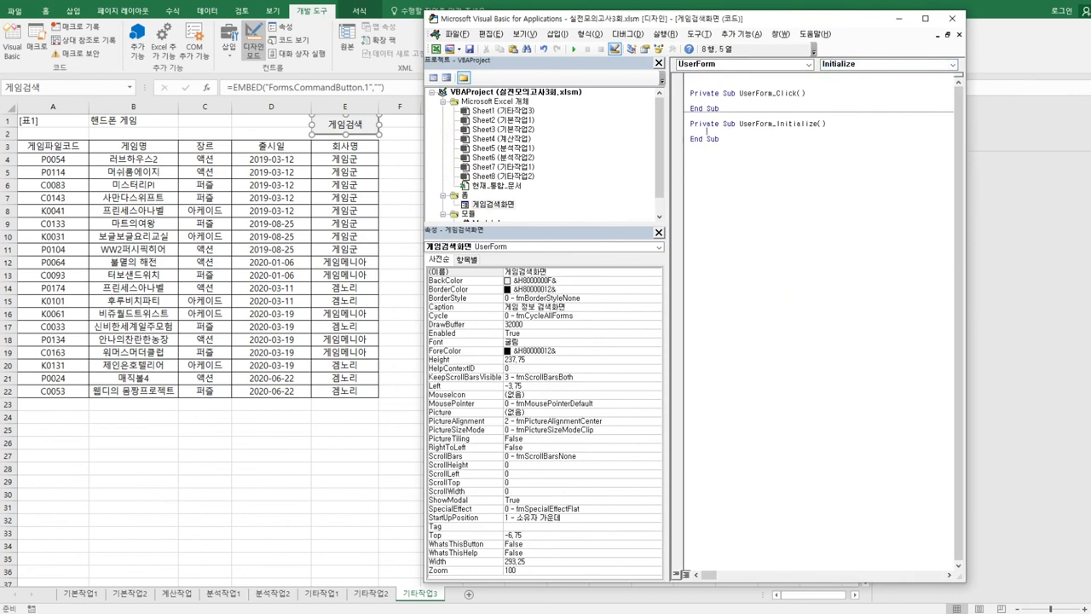
text(combo게이임명.)
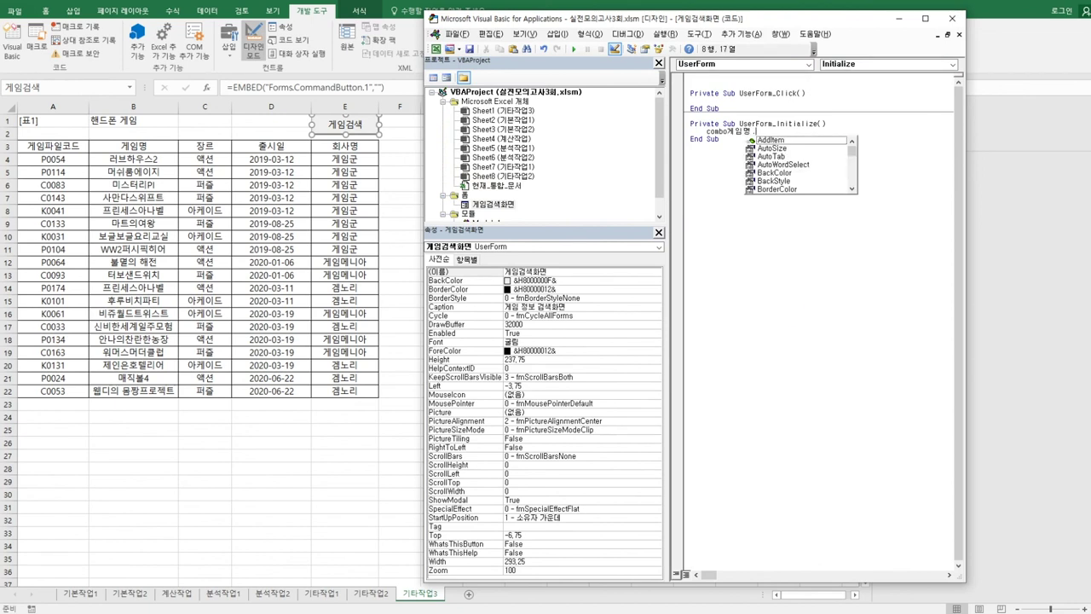
text(ro)
key(Tab)
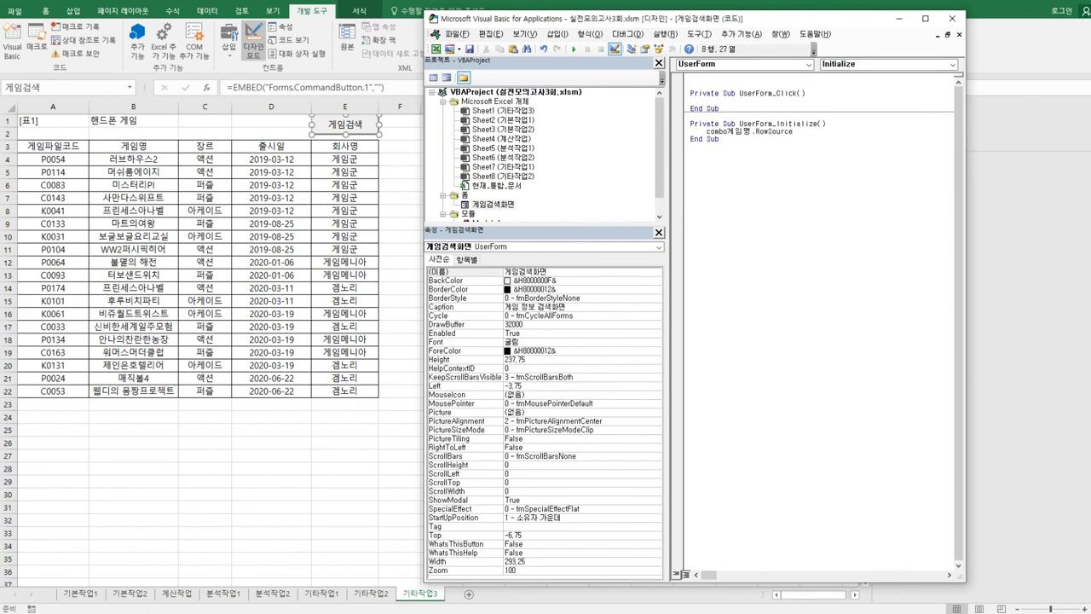
text(= "B4:B22")
click(720, 139)
key(Return)
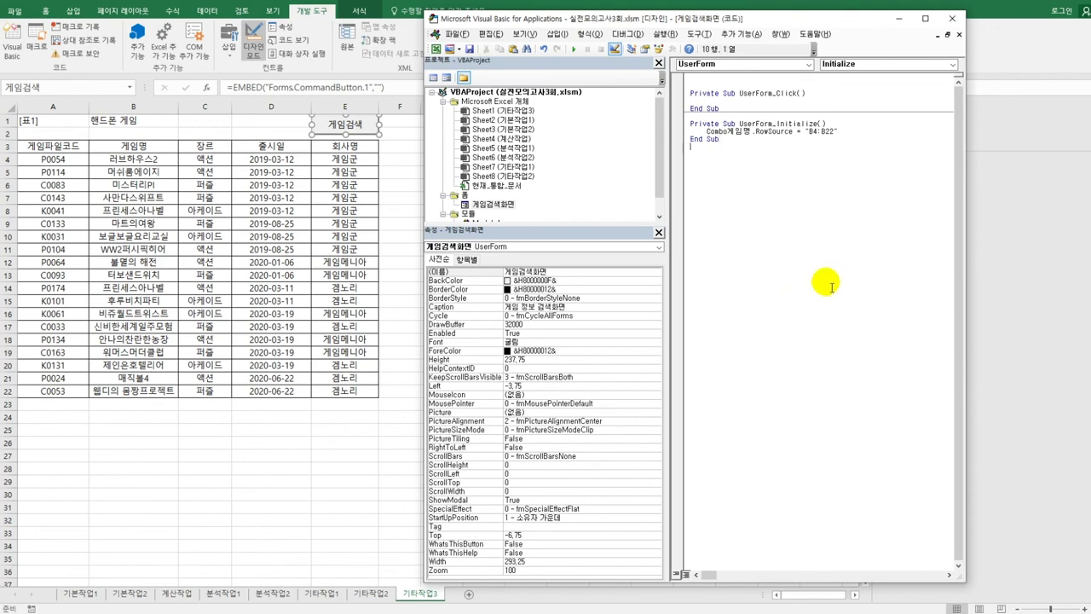
Add a Click procedure for cmd종료 containing Unload Me and [B1].Font.Bold = True.
click(814, 65)
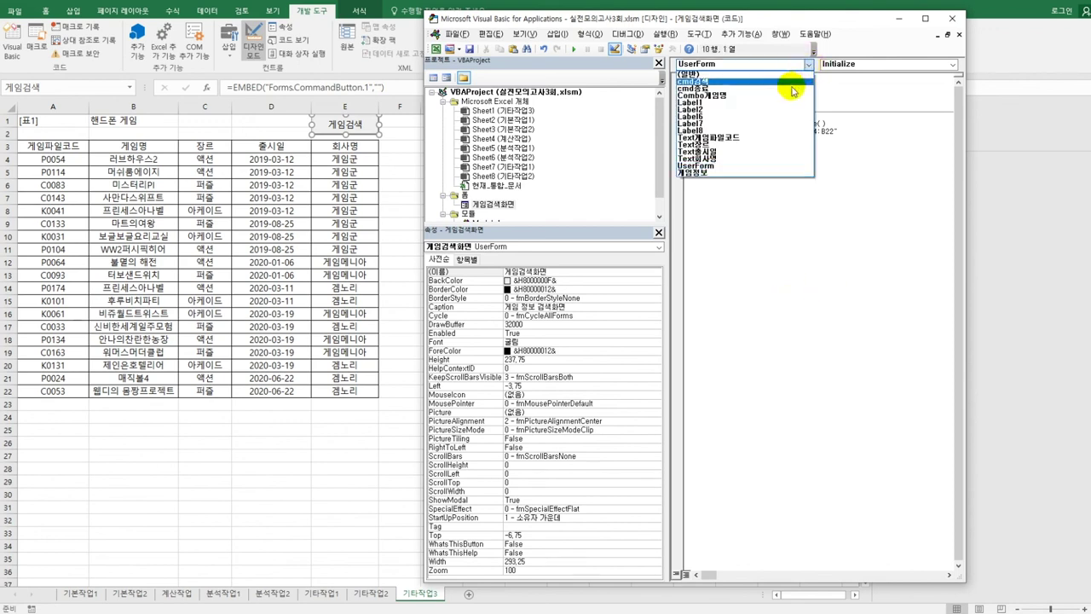
click(792, 86)
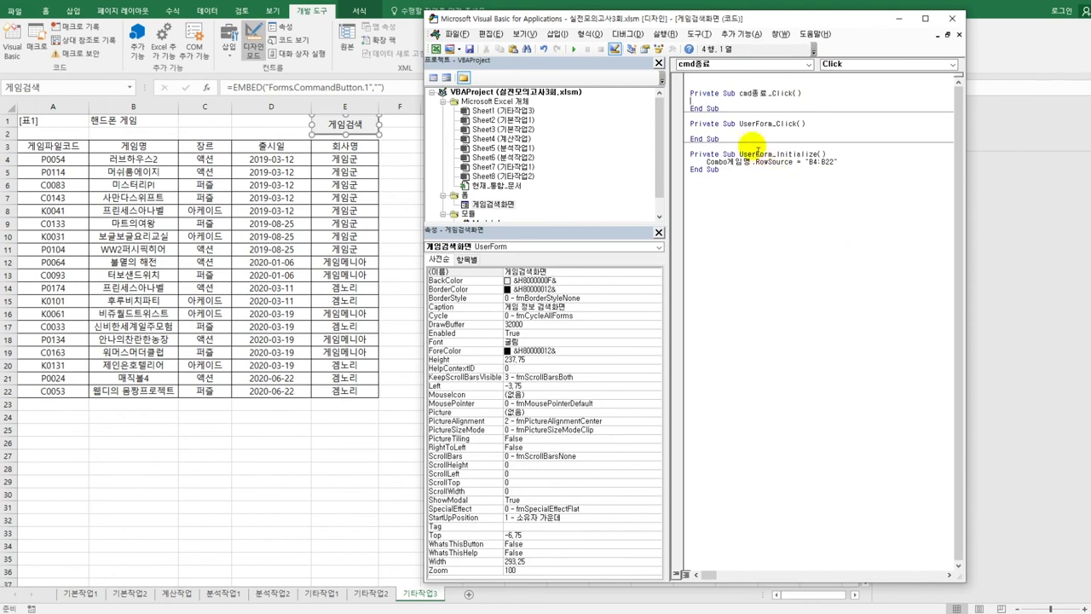
key(Tab)
text(u)
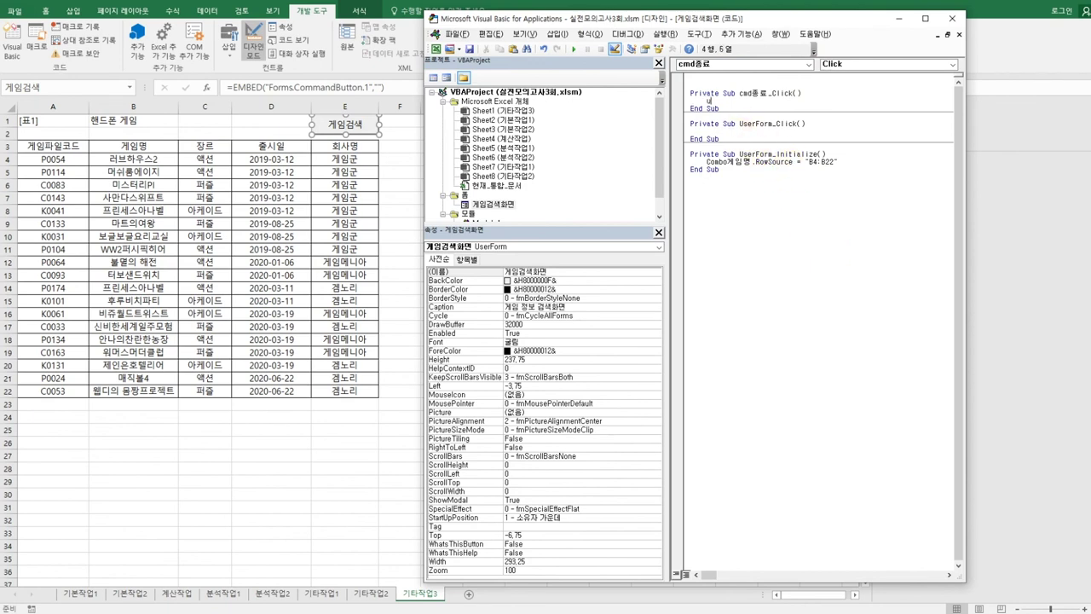
text(nload me)
key(Return)
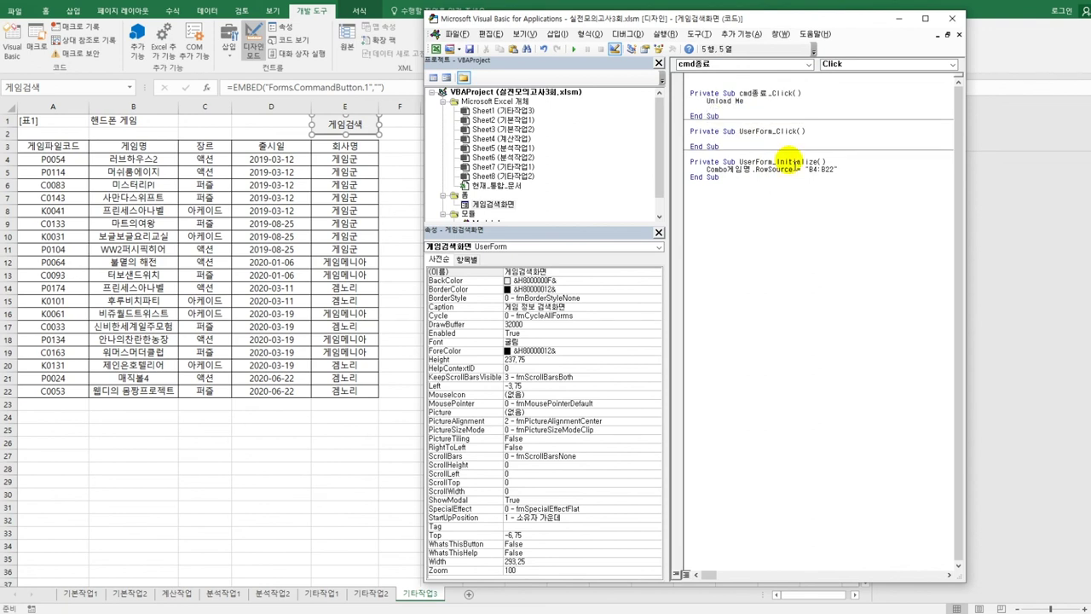
text([B1])
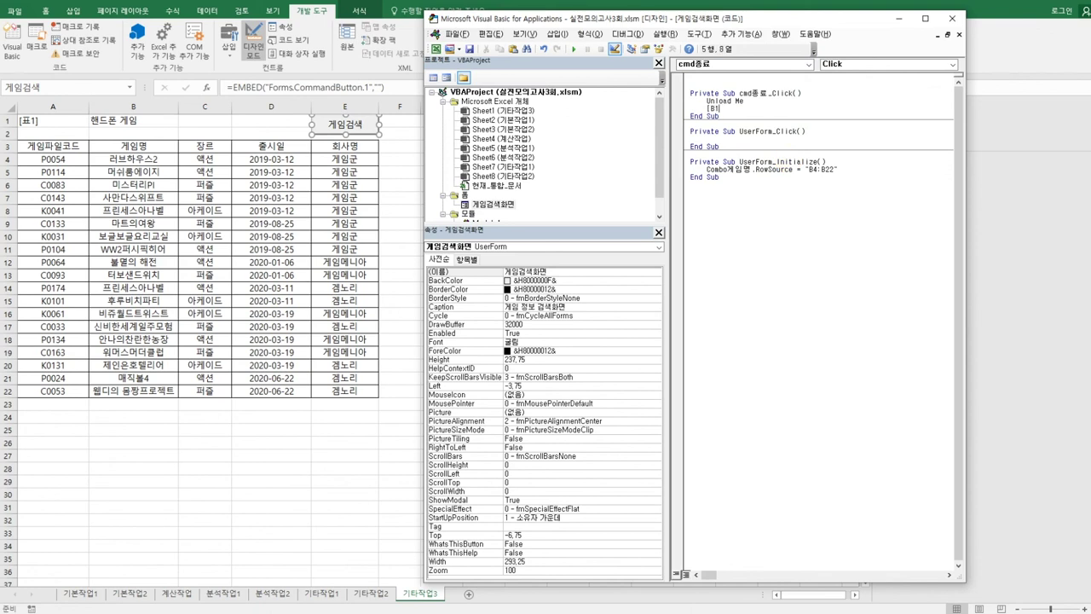
text(.font.bold =true)
click(719, 116)
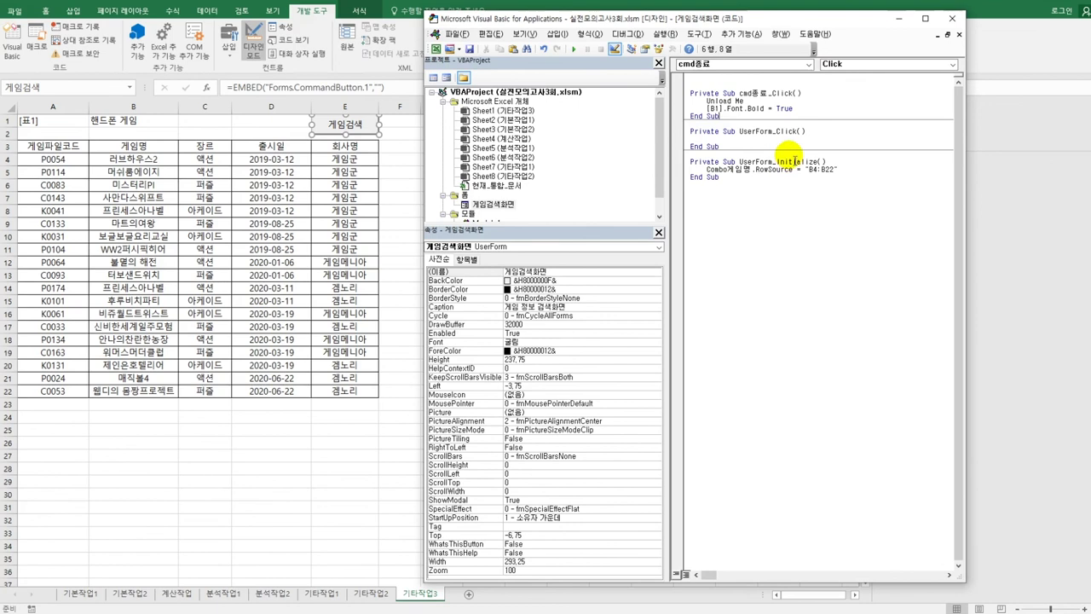
Return to the worksheet, turn off design mode, and launch the search form with the 게임검색 button.
click(252, 50)
click(252, 50)
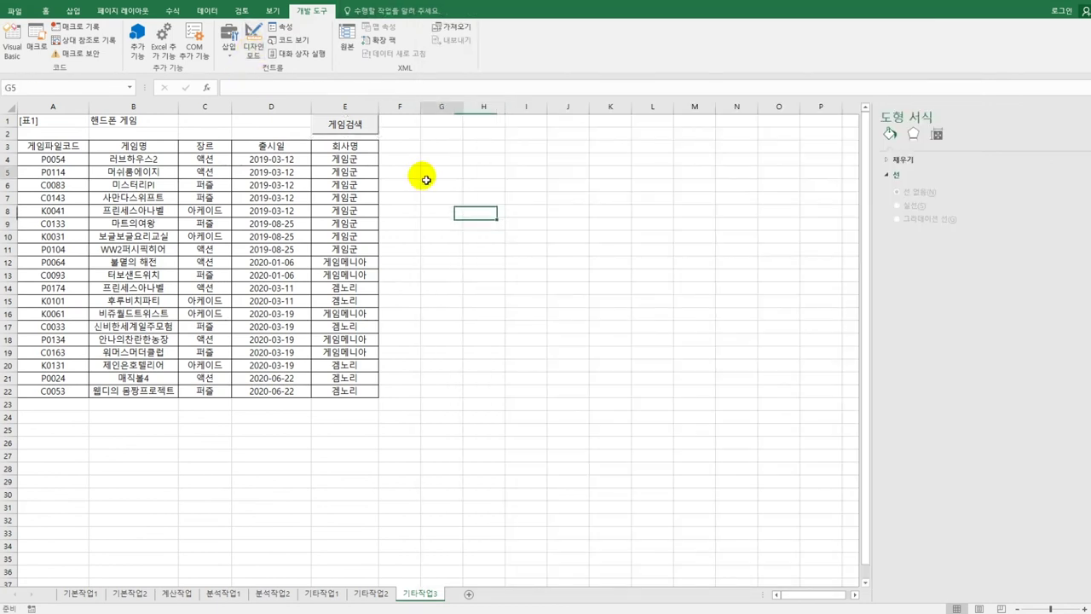
click(356, 133)
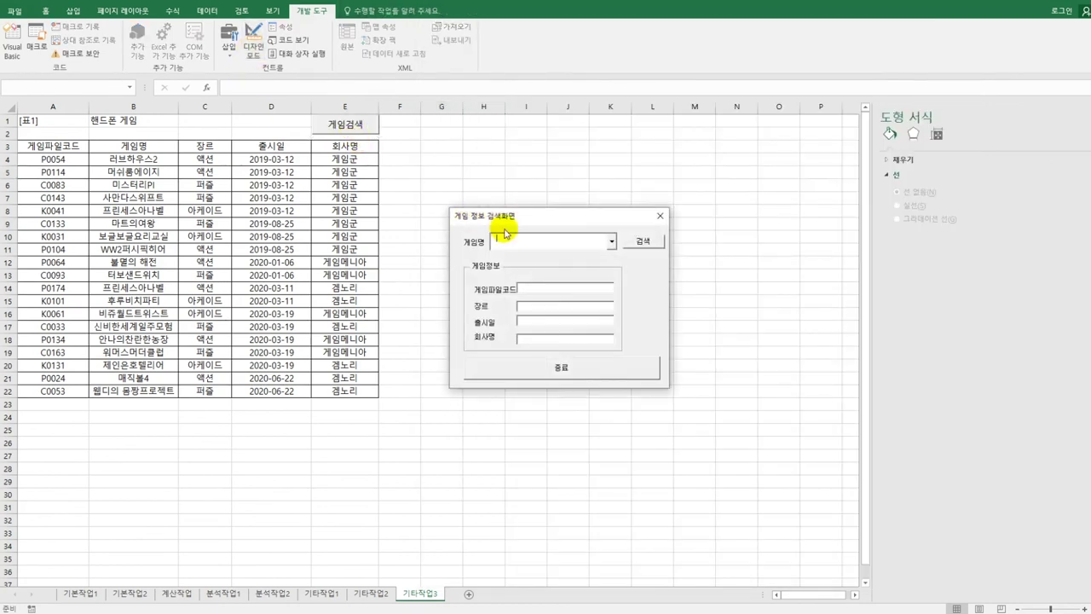
Test the search form by choosing 러브하우스2 as the 게임명 and running 검색, and close the form.
click(601, 207)
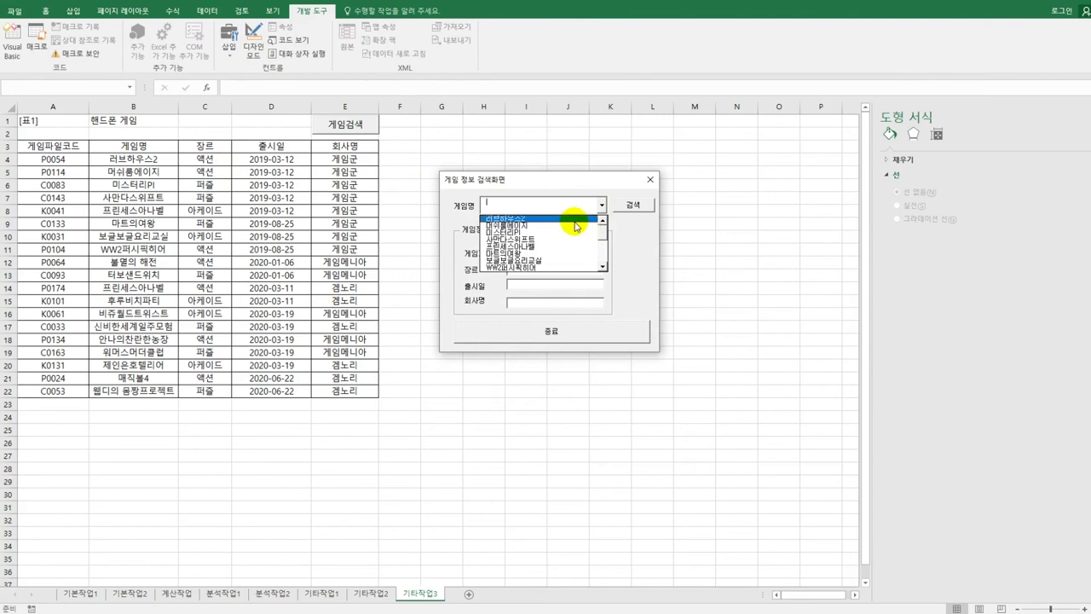
click(573, 218)
click(627, 210)
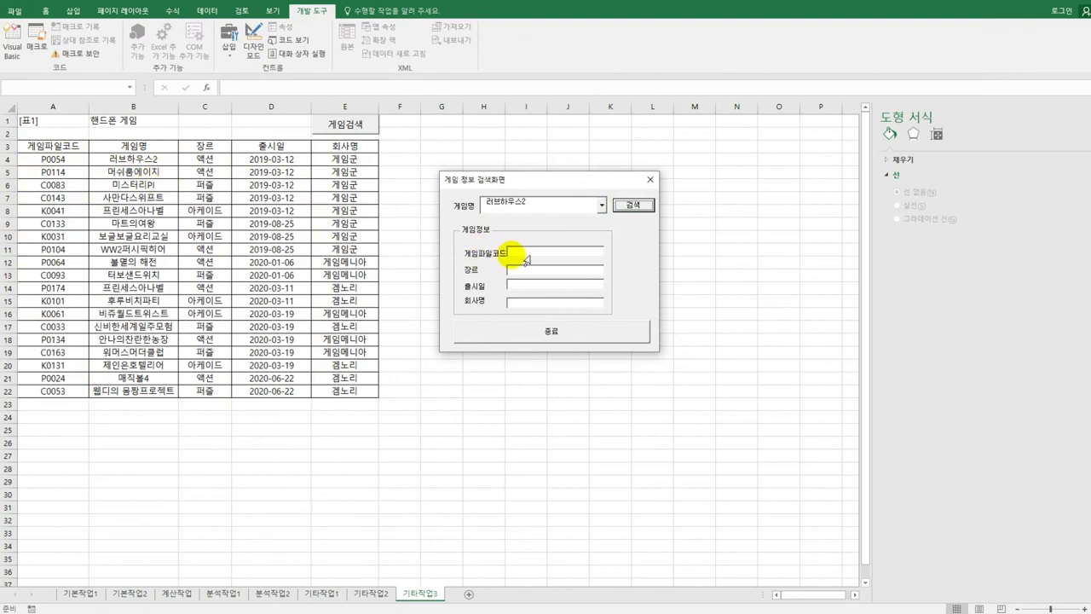
click(601, 205)
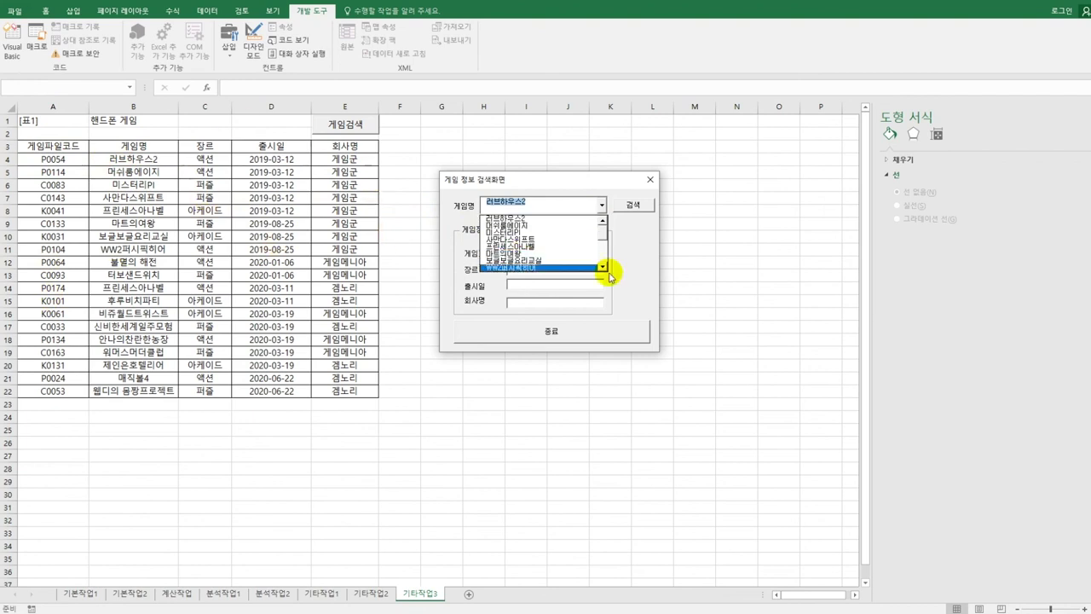
click(621, 268)
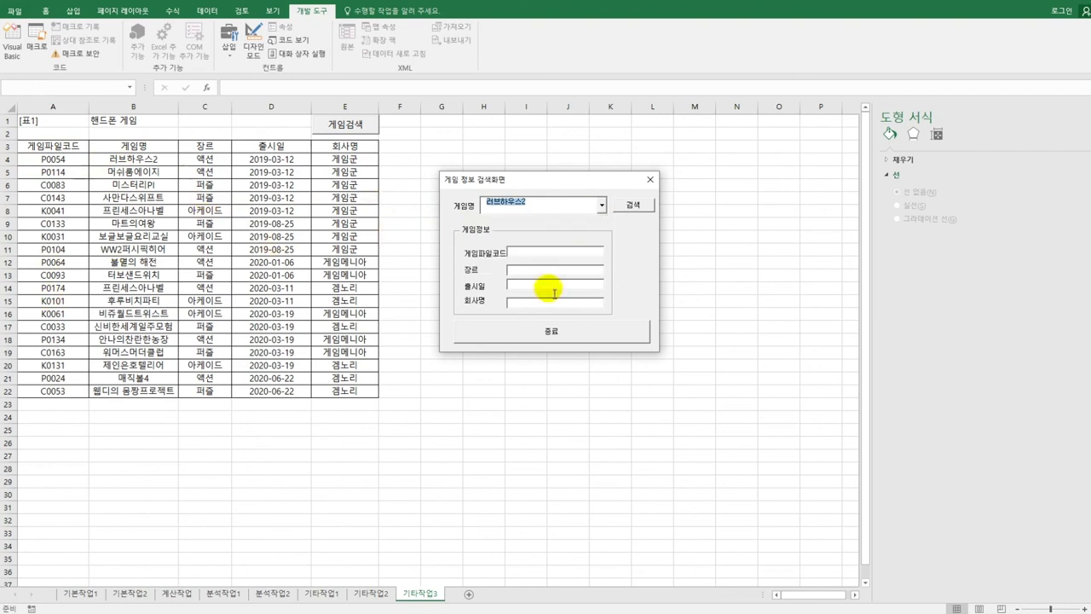
click(649, 180)
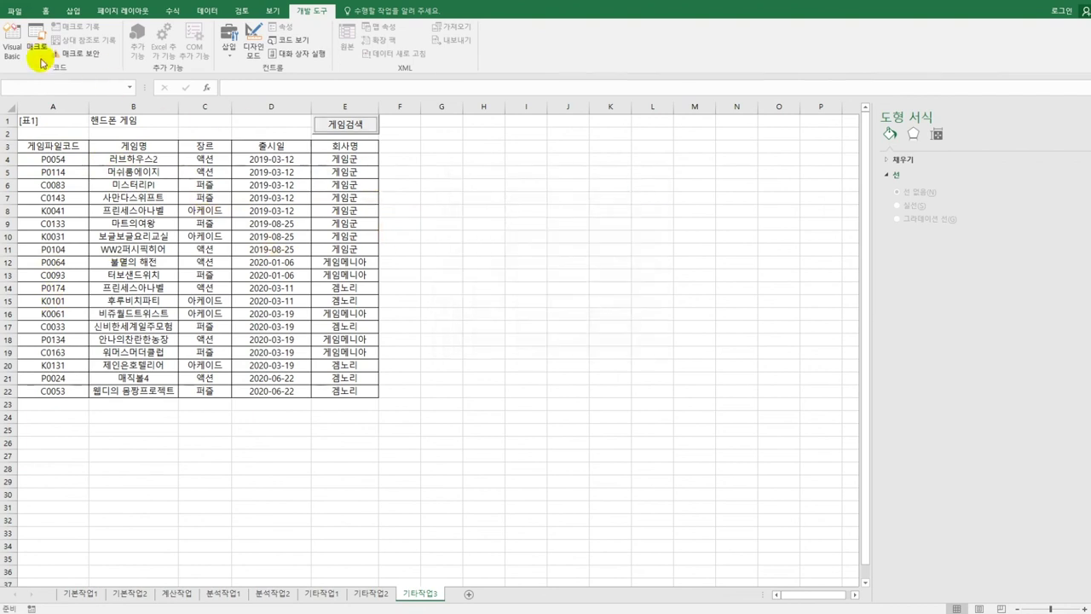
Create a Click procedure for cmd검색 in the form's code containing iRow = Combo게임명.ListIndex + 4.
click(12, 44)
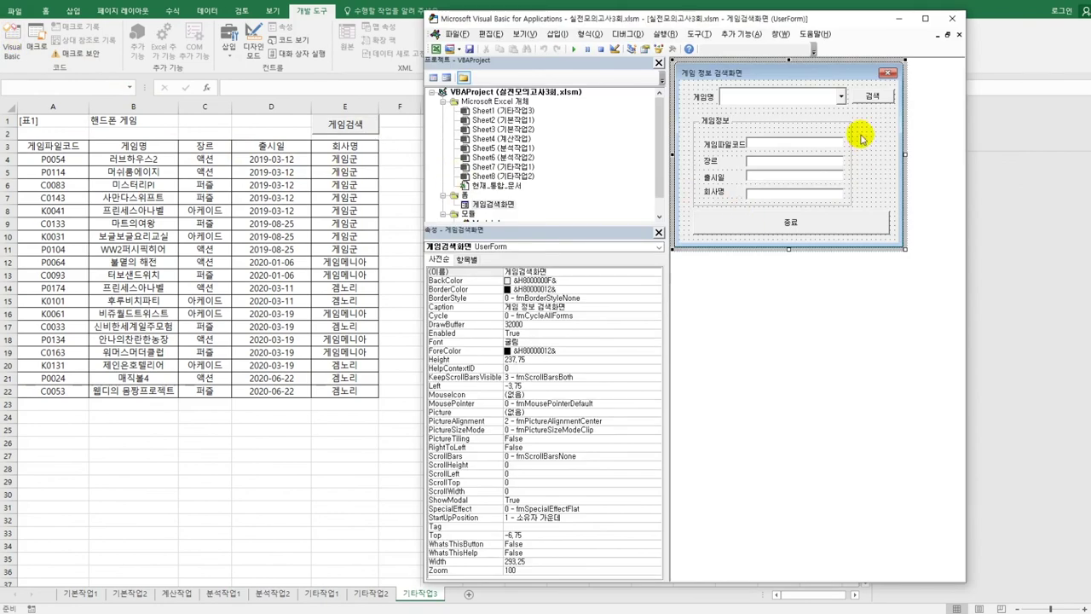
double_click(871, 96)
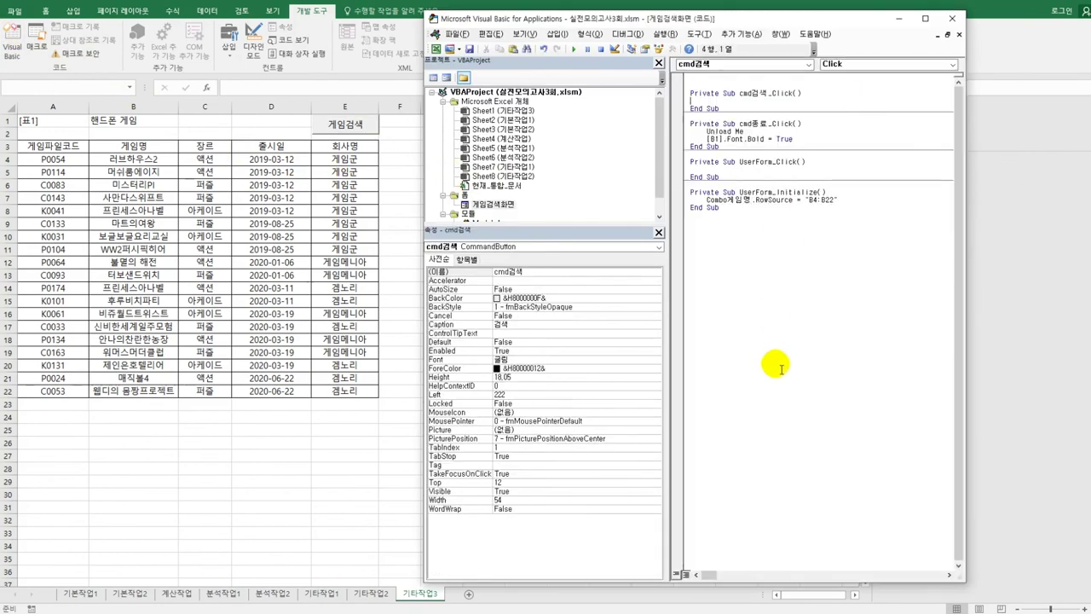
key(Return)
key(Tab)
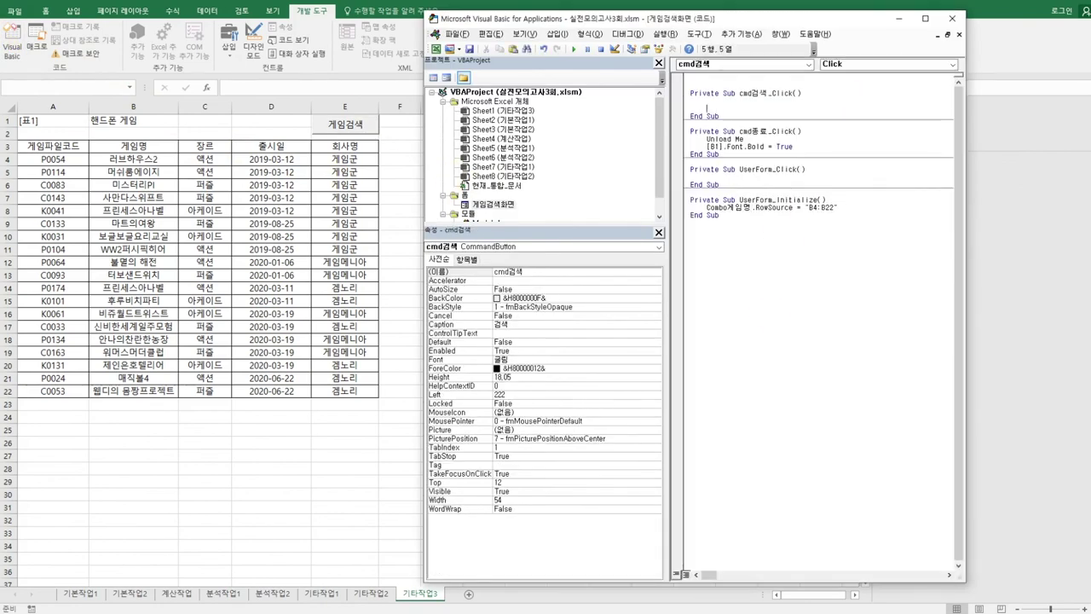
text(iRow = combo게임명.listin)
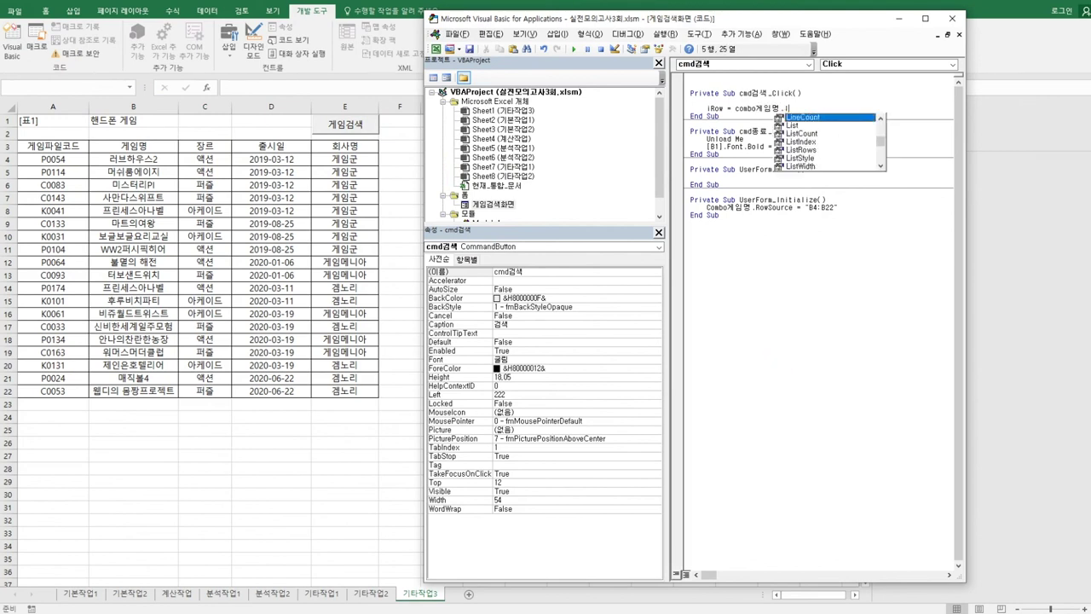
key(ctrl+space)
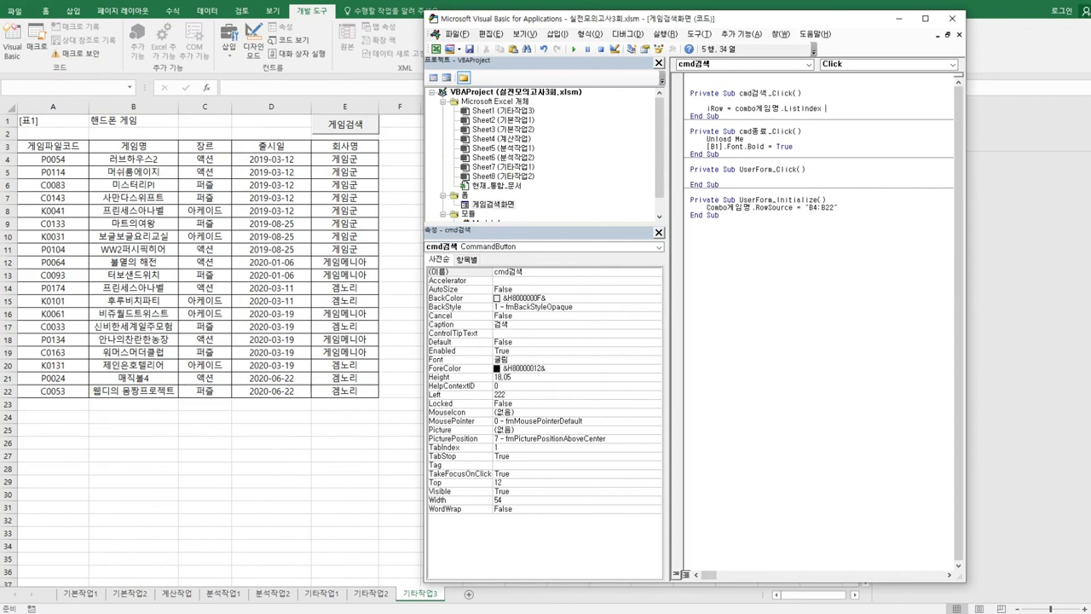
text(+ 4)
key(Return)
key(Return)
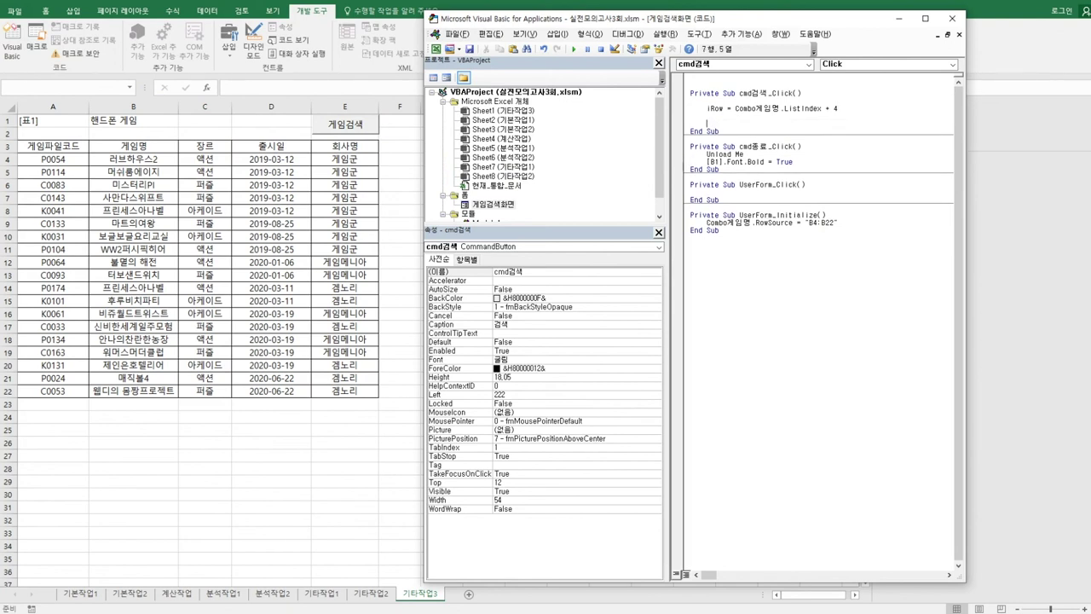
text(cells()
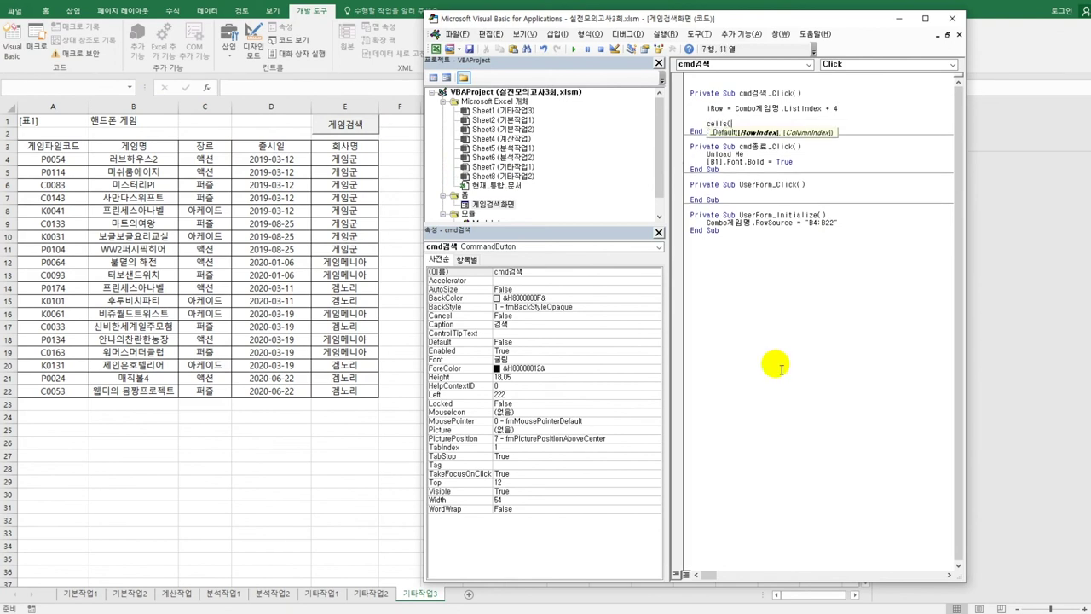
key(BackSpace)
key(BackSpace)
key(BackSpace)
key(BackSpace)
key(BackSpace)
key(BackSpace)
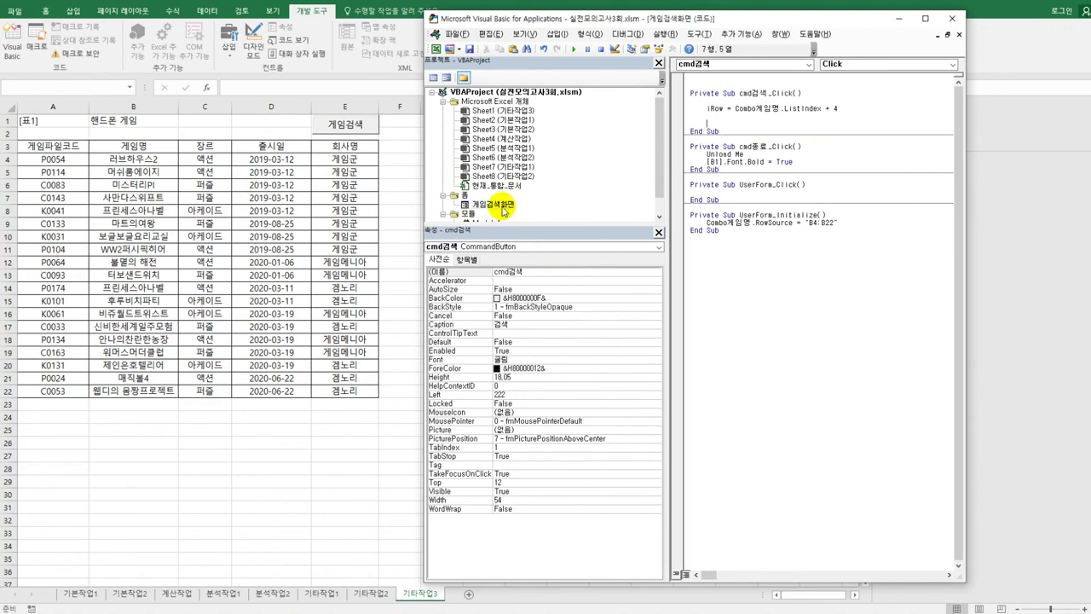
Check the control names of the 게임파일코드, 장르, 출시일 and 회사명 text boxes on the 게임검색화면 form.
double_click(502, 206)
click(767, 146)
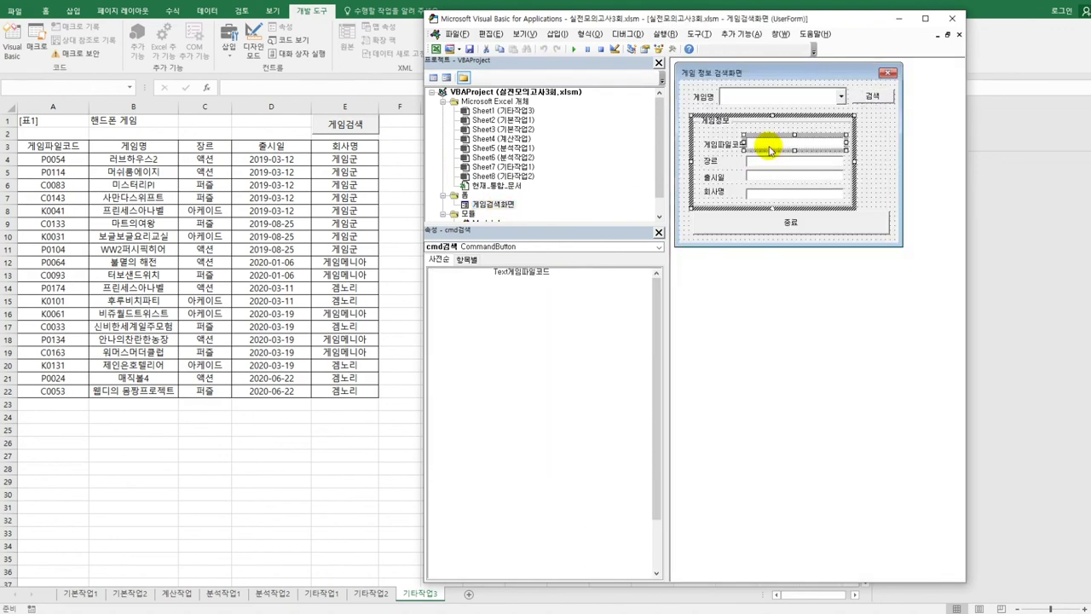
click(767, 153)
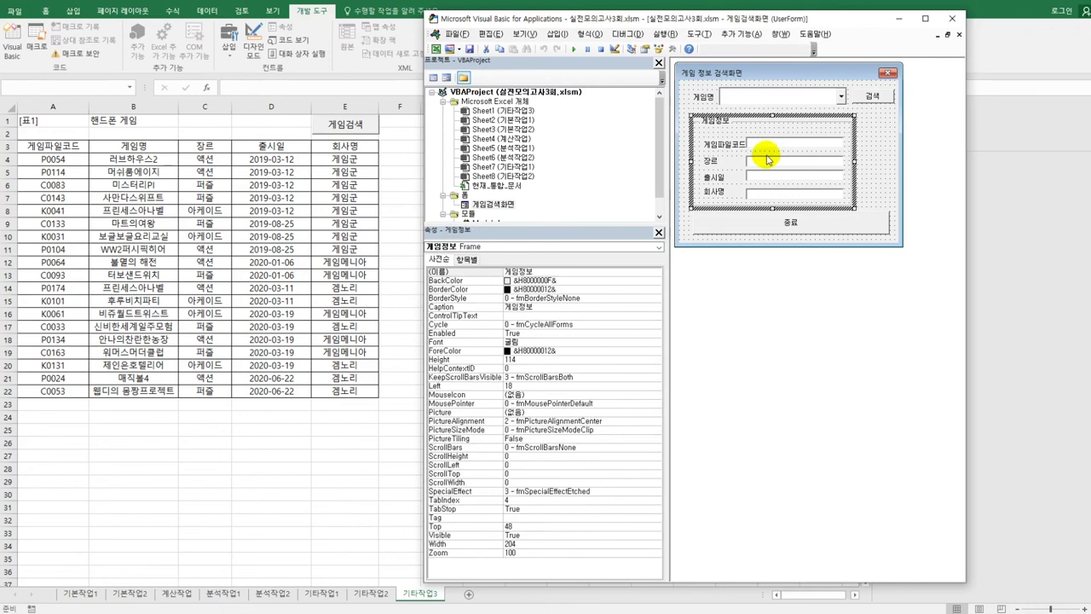
click(763, 163)
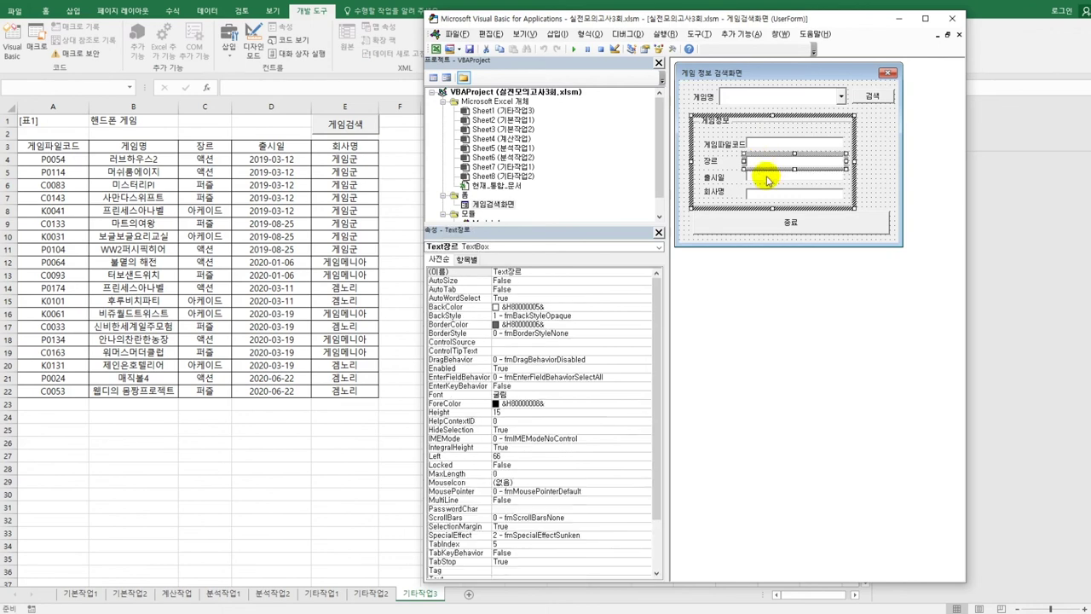
click(767, 181)
click(766, 194)
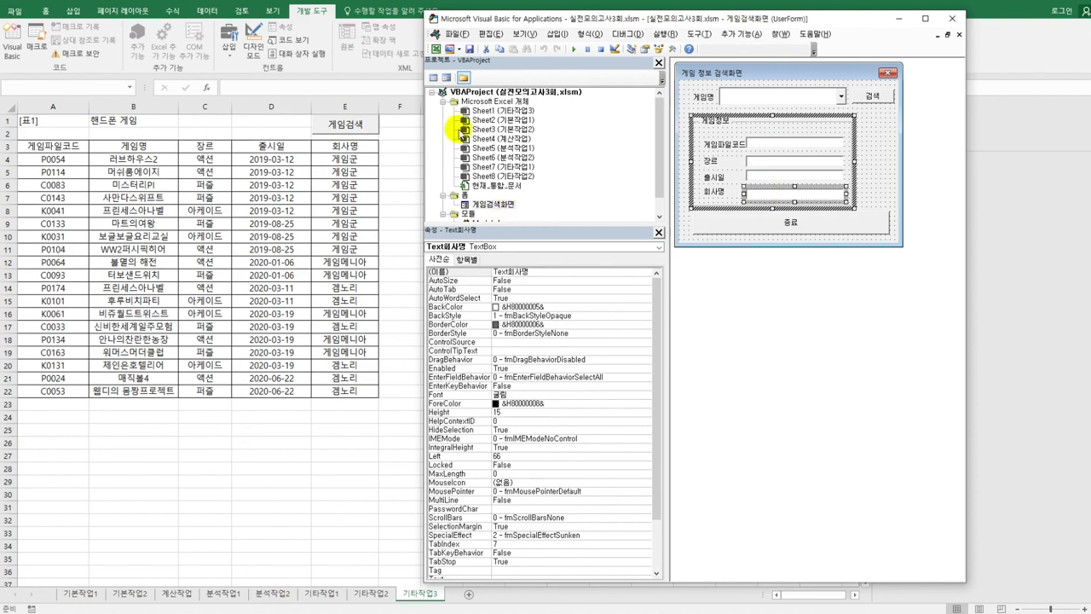
Return to the cmd검색 Click procedure and add the line Text게임파일코드 = Cells(iRow, 1) below the iRow assignment.
double_click(869, 93)
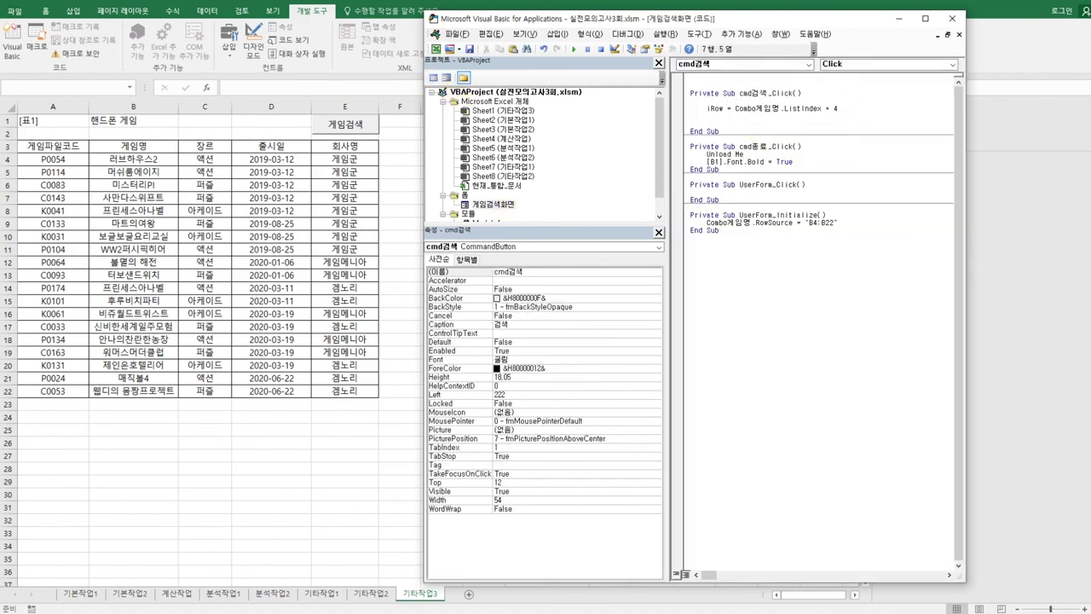
text(text게임파일코드= cells()
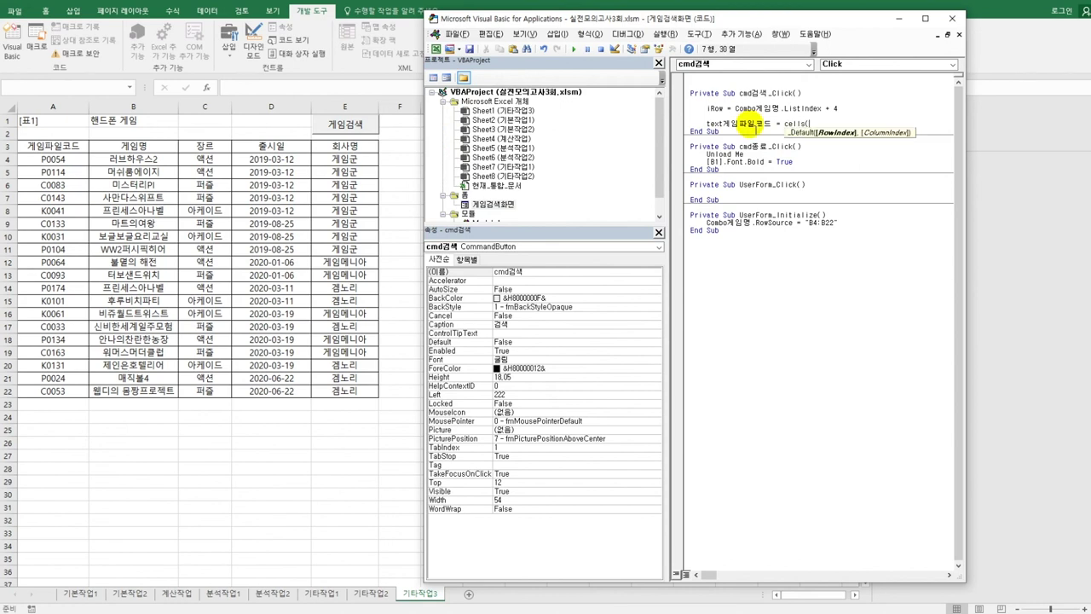
text(iRow, )
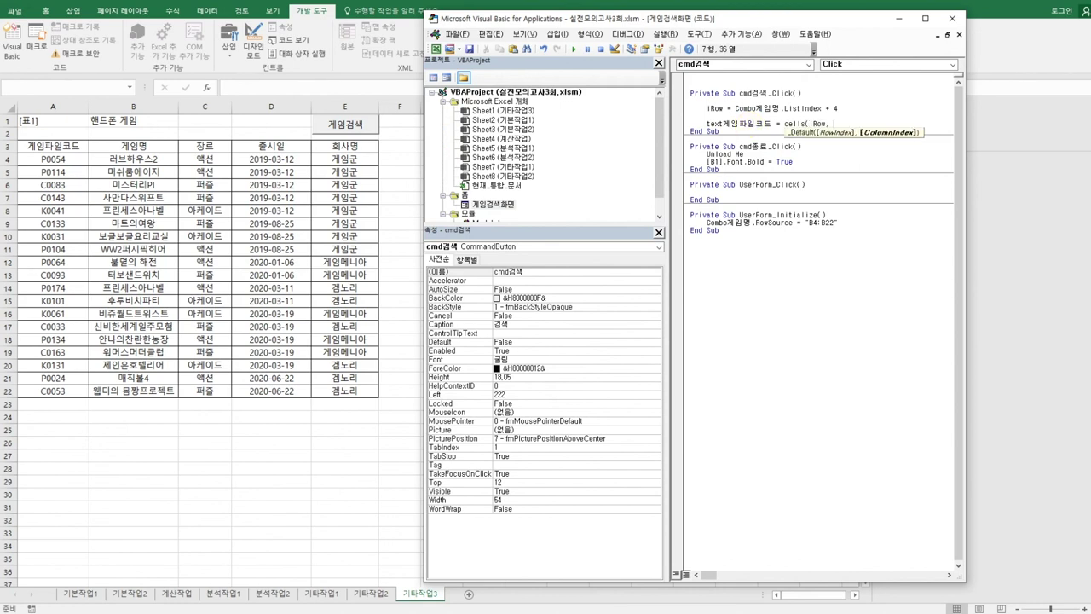
text(1))
key(Return)
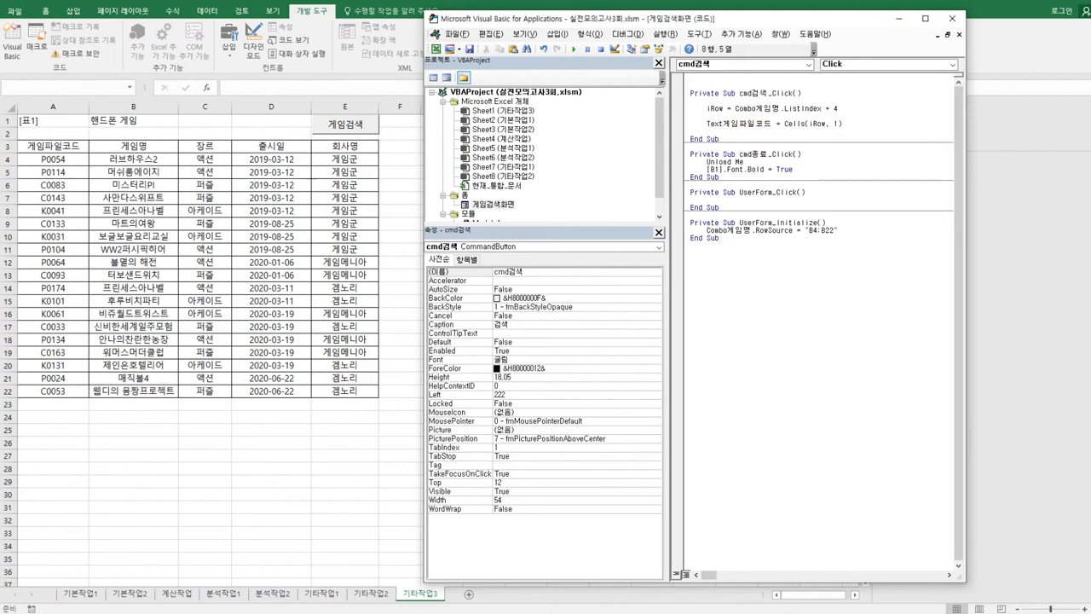
Duplicate the Text게임파일코드 = Cells(iRow, 1) line three times directly beneath it.
key(shift+End)
key(ctrl+c)
key(Down)
key(ctrl+v)
key(Return)
key(ctrl+v)
key(Return)
key(ctrl+v)
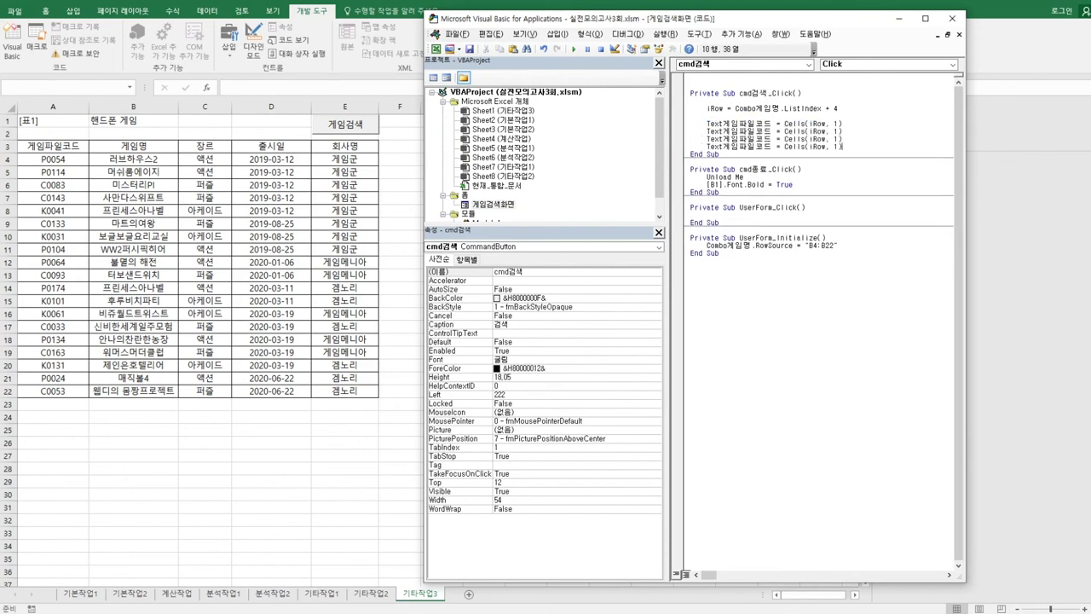
Change the Cells column numbers in the three copied lines to 3, 4 and 5 respectively.
click(841, 131)
text(2)
key(shift+Right)
text(3)
key(shift+Right)
text(4)
click(840, 146)
key(shift+Right)
text(5)
key(Up)
click(832, 132)
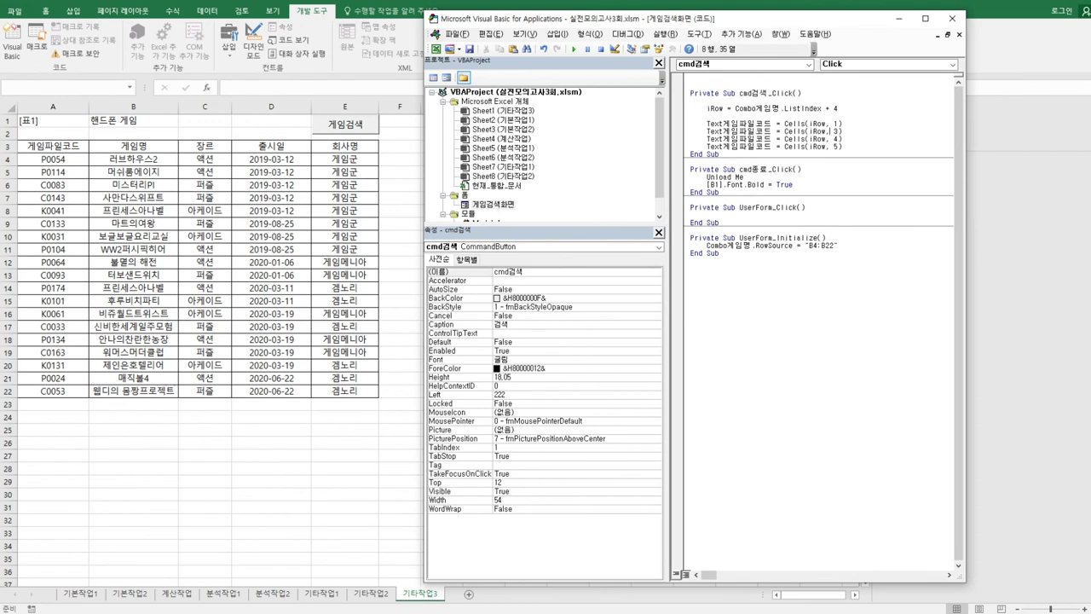